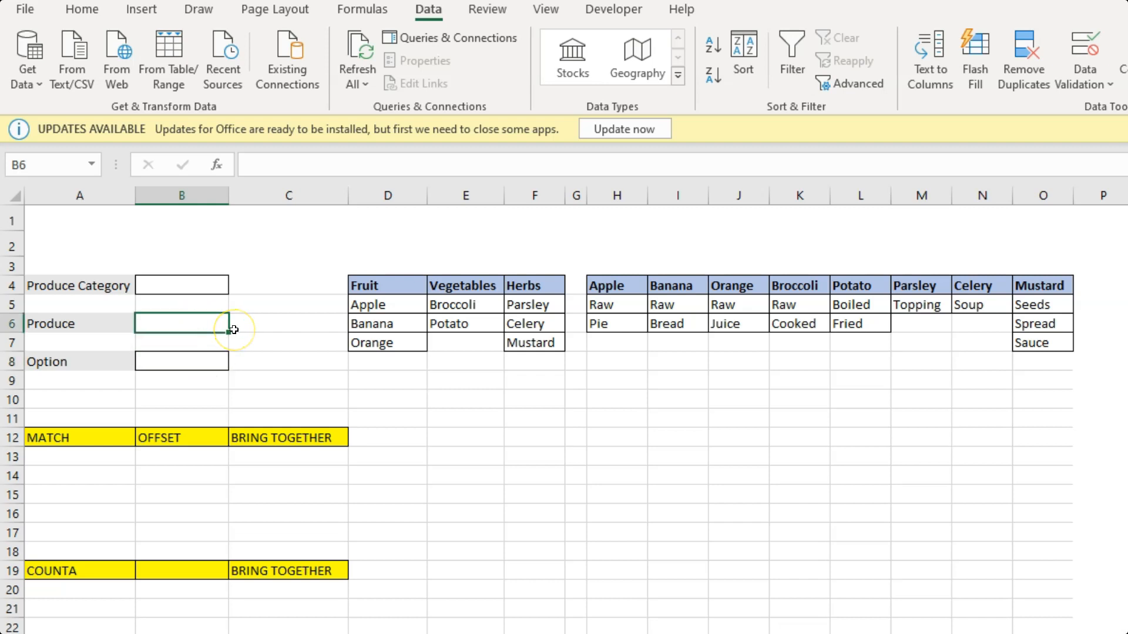
- Add a list validation dropdown to Produce Category cell B4 with source =$D$4:$F$4, and choose Fruit from it
{"action": "left_click", "coordinate": [309, 366]}
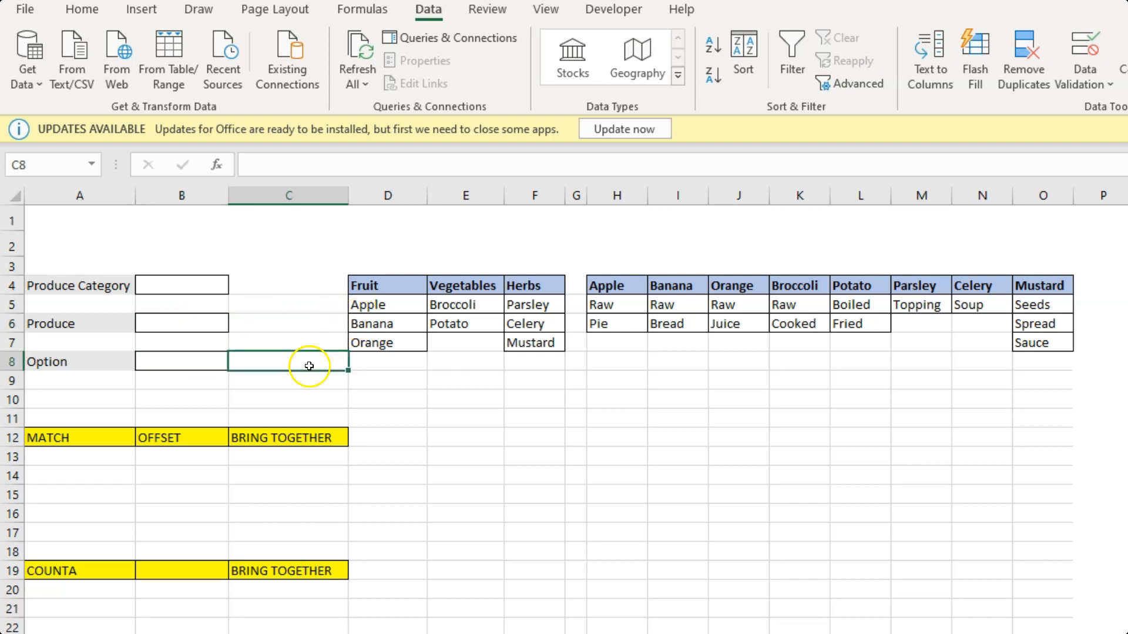
{"action": "left_click", "coordinate": [198, 293]}
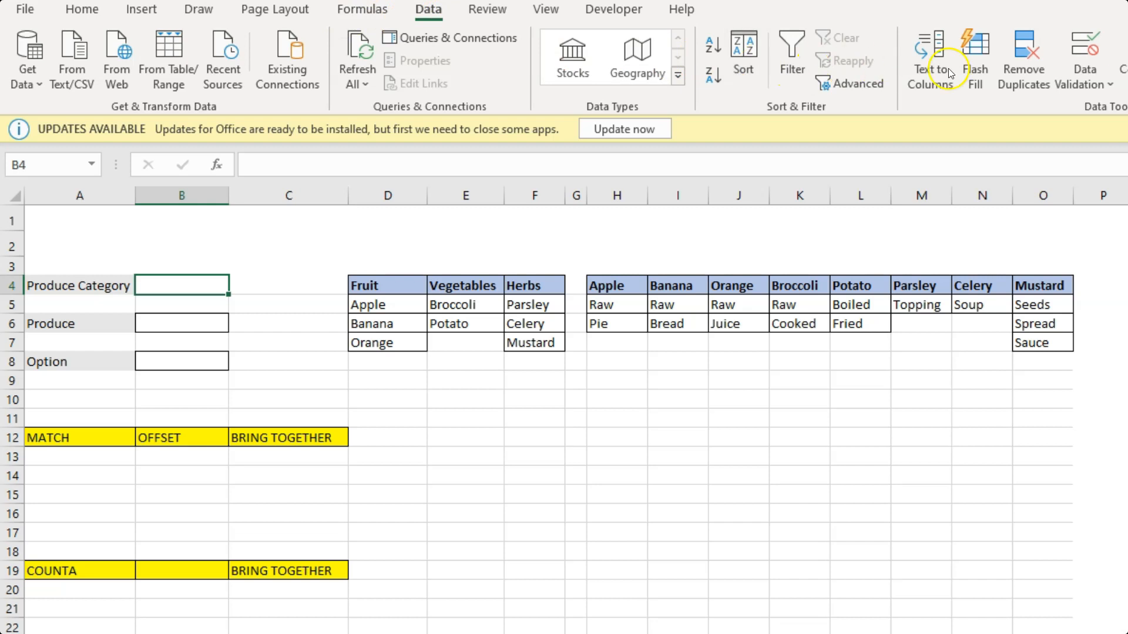
{"action": "left_click", "coordinate": [1082, 59]}
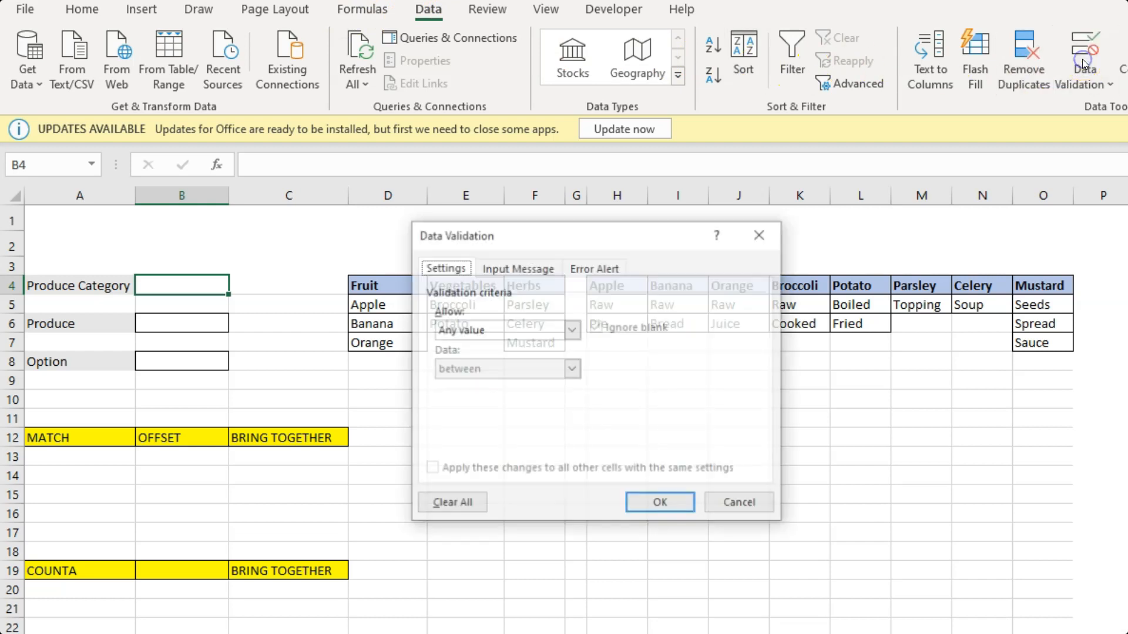
{"action": "left_click", "coordinate": [573, 331]}
{"action": "left_click", "coordinate": [509, 385]}
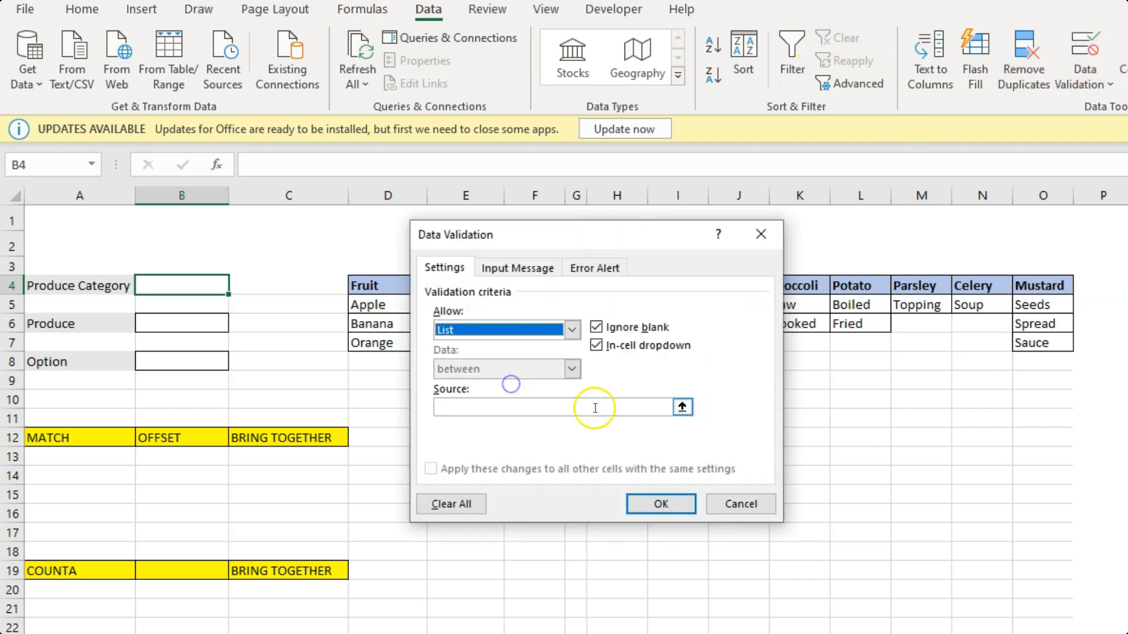
{"action": "left_click", "coordinate": [716, 408]}
{"action": "left_click_drag", "start_coordinate": [376, 285], "coordinate": [536, 284]}
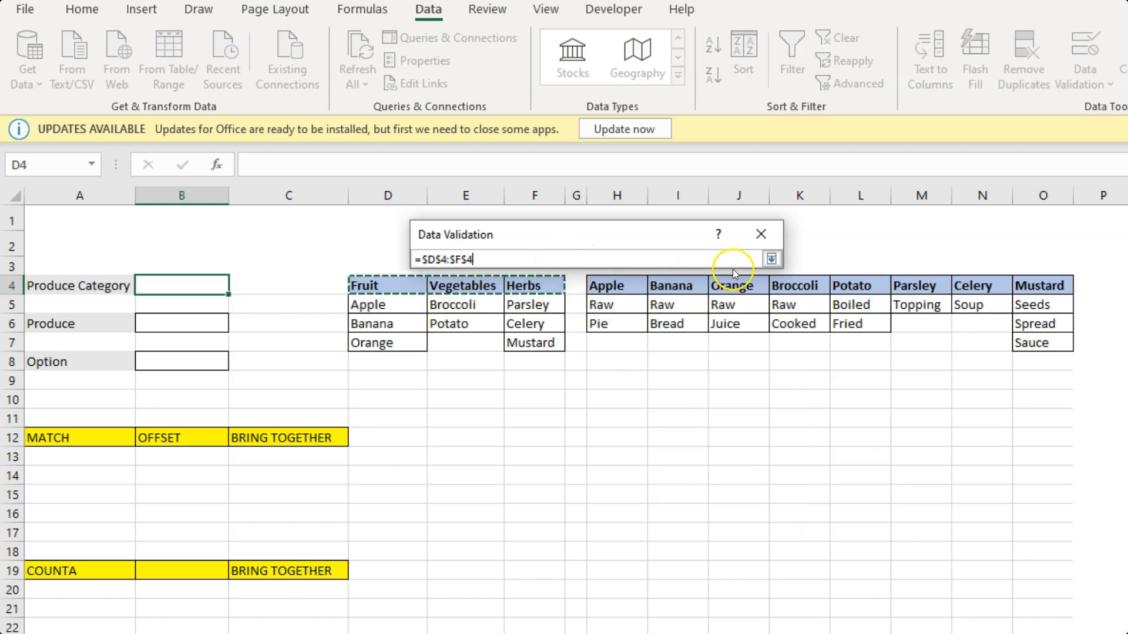
{"action": "left_click", "coordinate": [772, 259]}
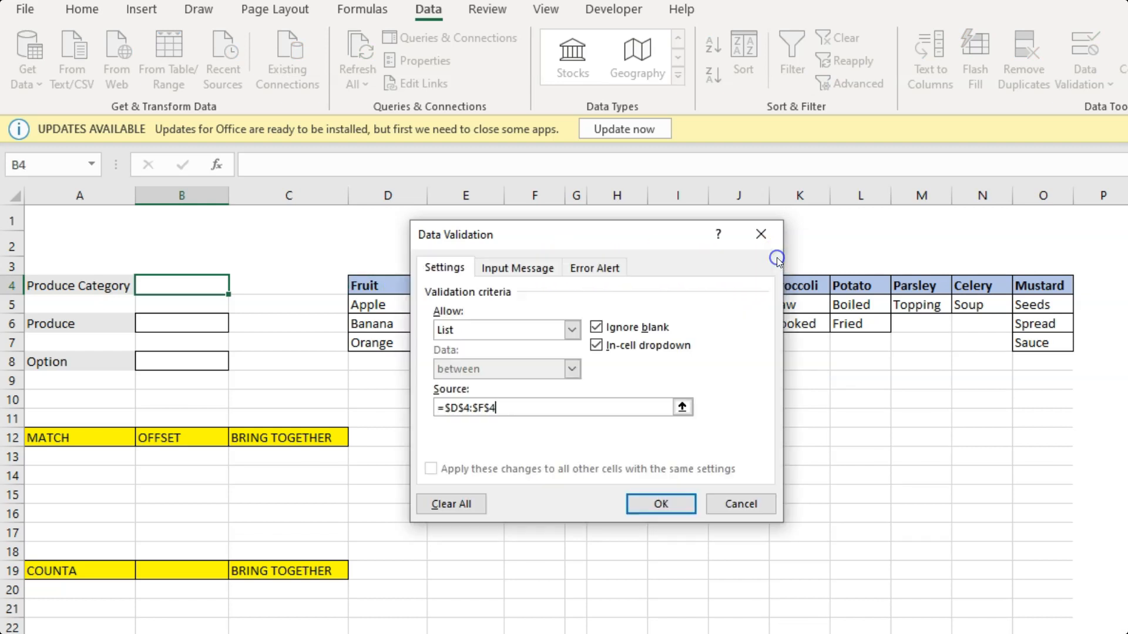
{"action": "left_click", "coordinate": [673, 500]}
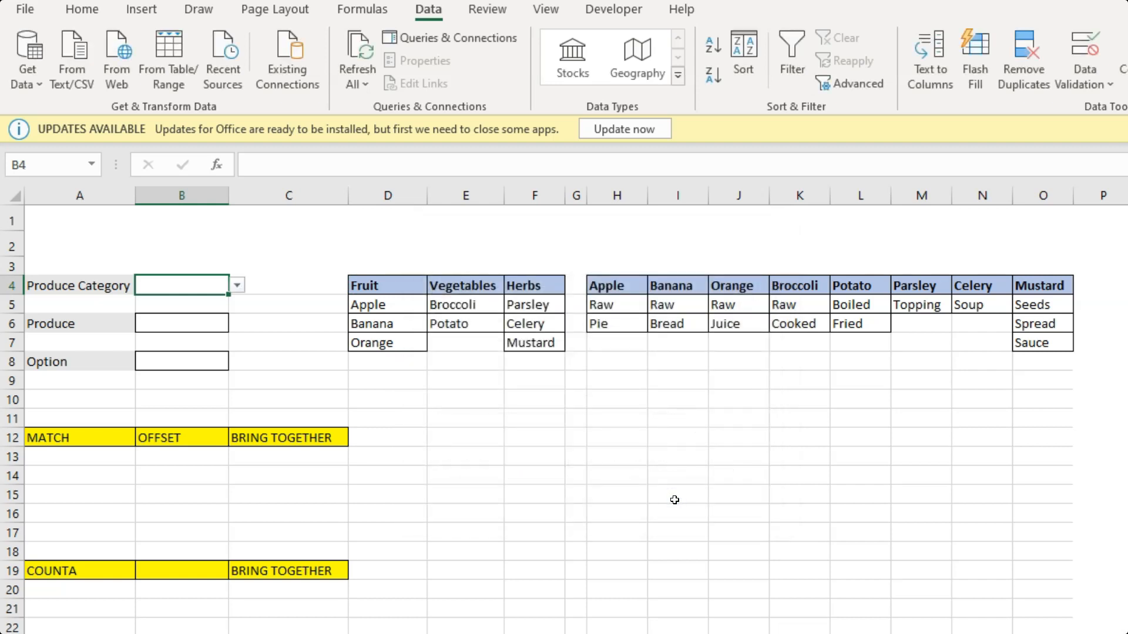
{"action": "left_click", "coordinate": [237, 285]}
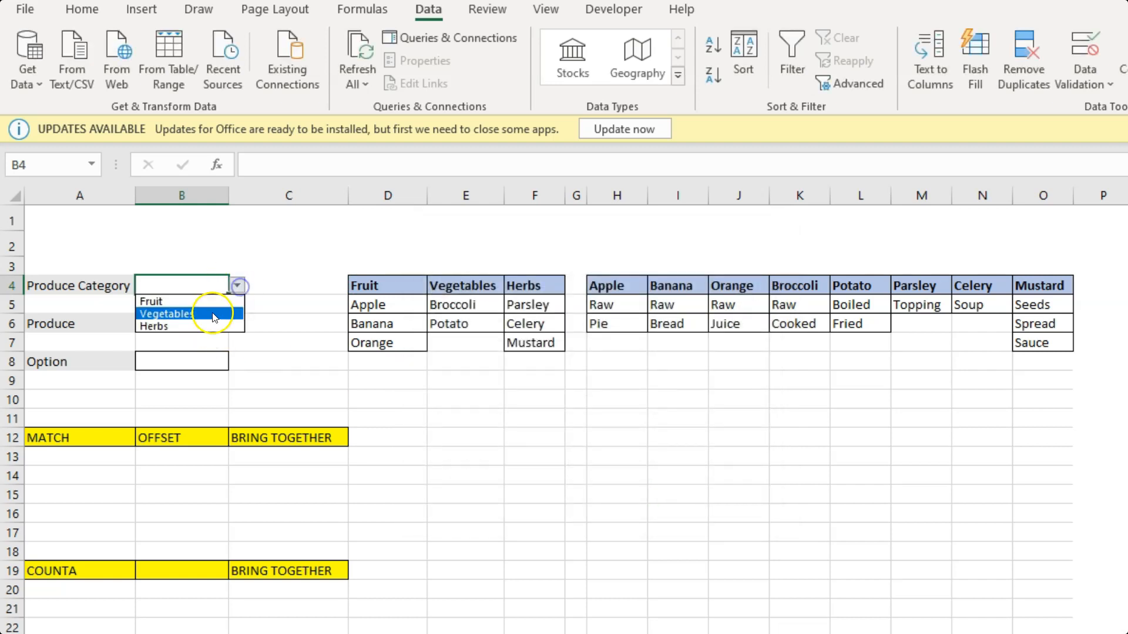
{"action": "left_click", "coordinate": [204, 301]}
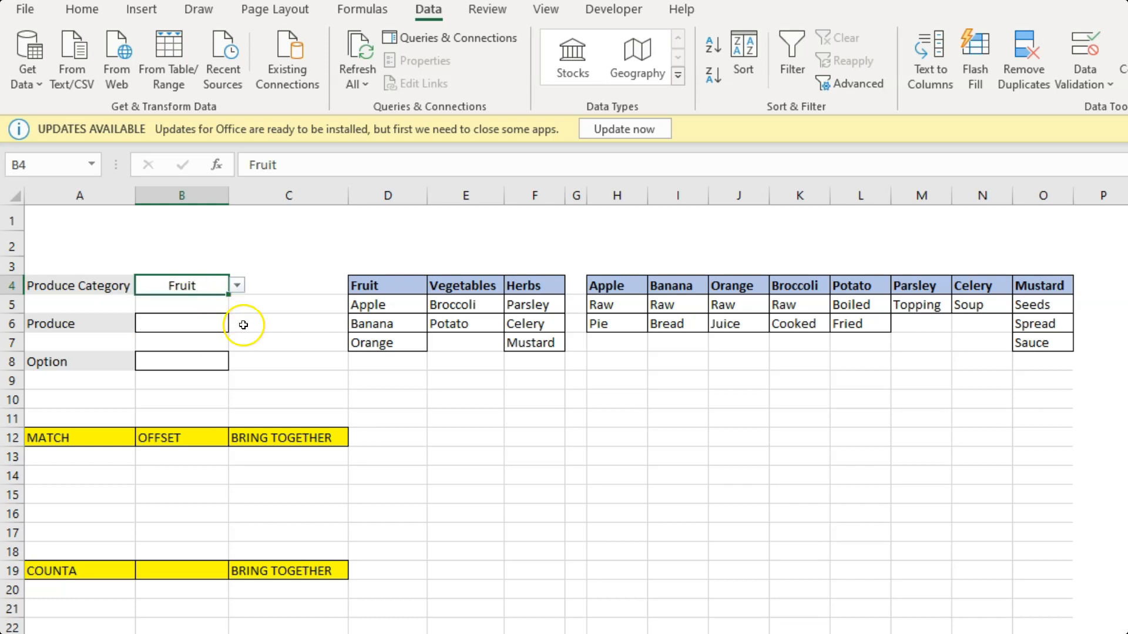
- Compare the Produce Category selection in B4 with the category headers in D4:F4
{"action": "left_click", "coordinate": [178, 325]}
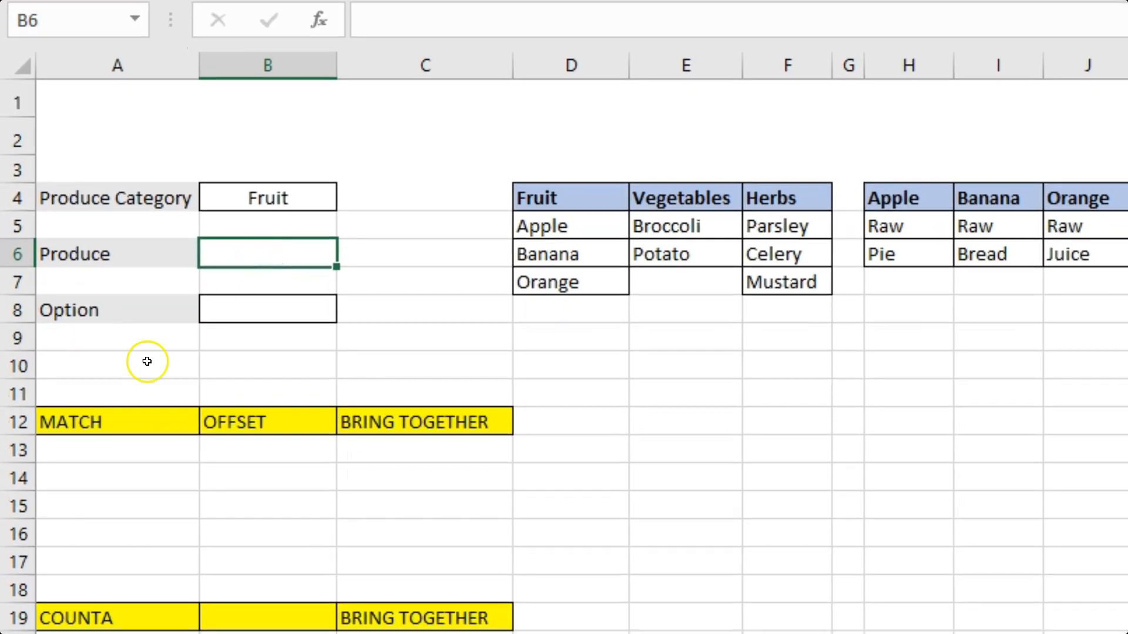
{"action": "left_click", "coordinate": [82, 429]}
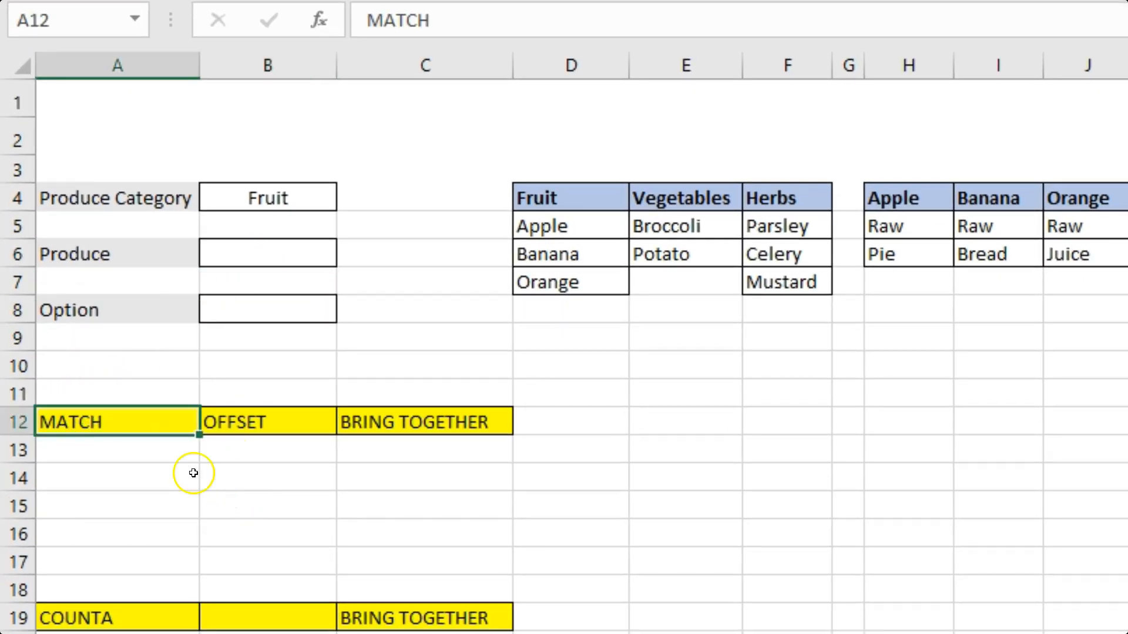
{"action": "left_click", "coordinate": [128, 454]}
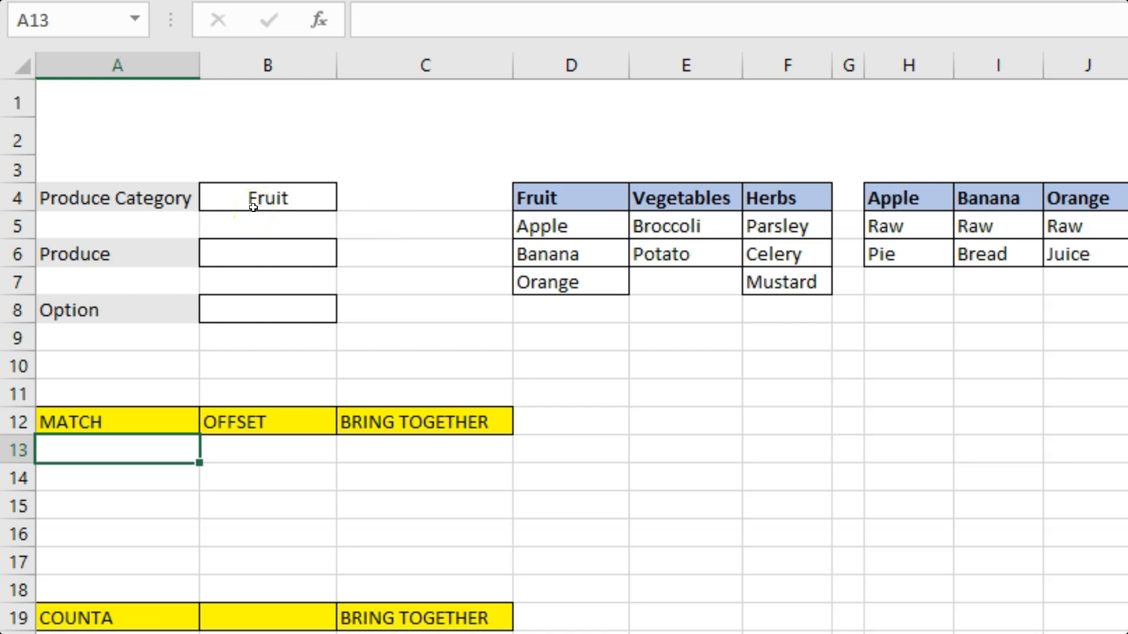
{"action": "left_click_drag", "start_coordinate": [547, 193], "coordinate": [796, 206]}
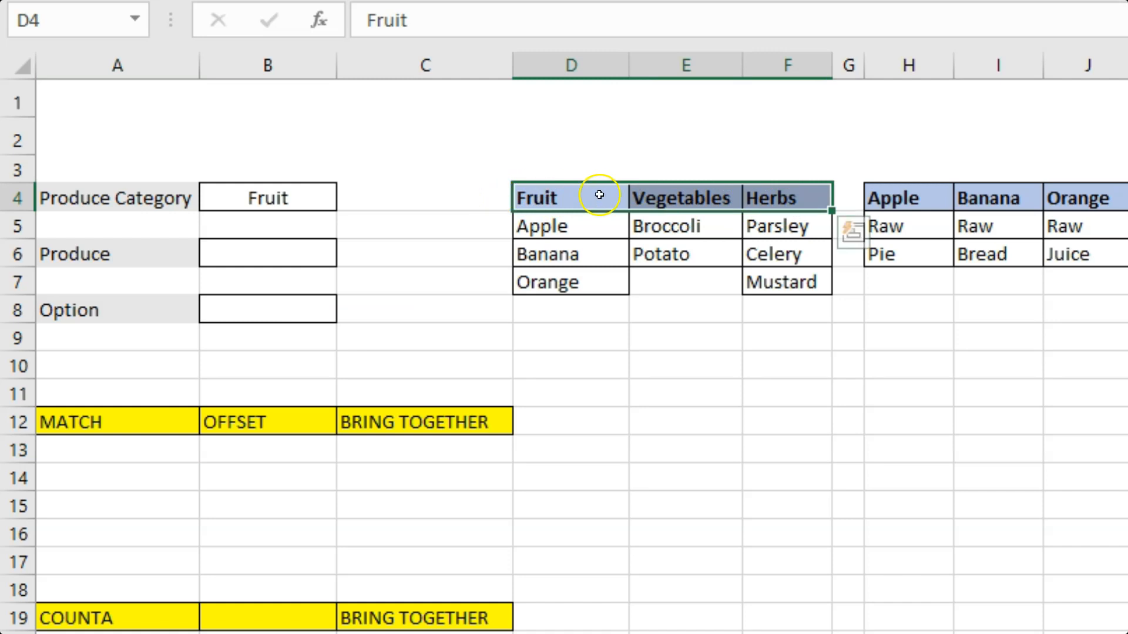
{"action": "left_click", "coordinate": [290, 189]}
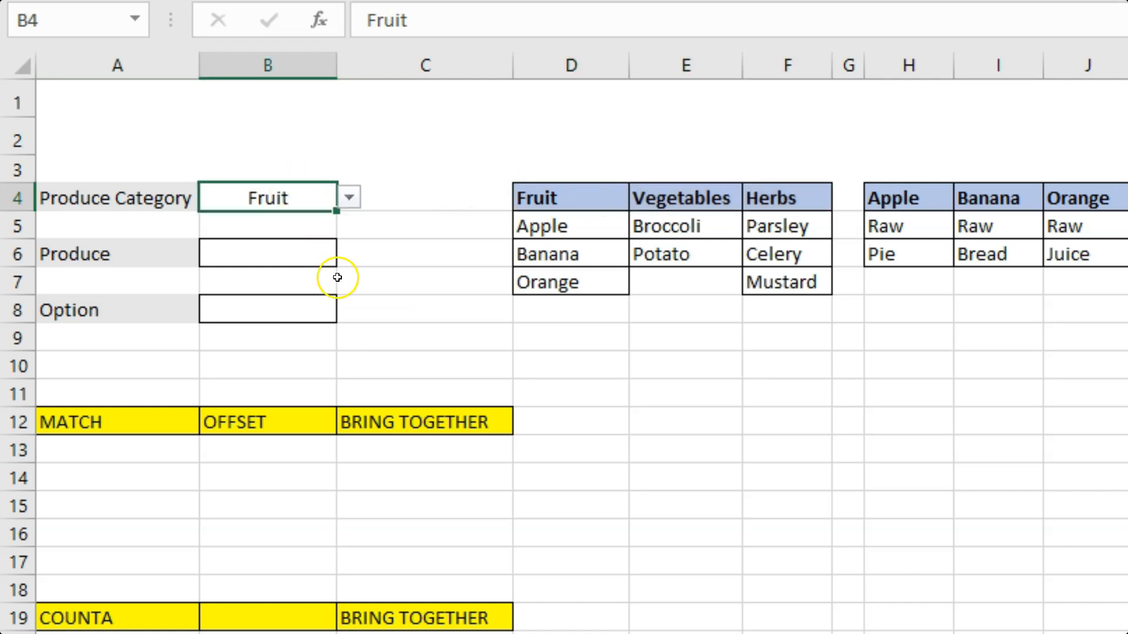
{"action": "left_click", "coordinate": [568, 198]}
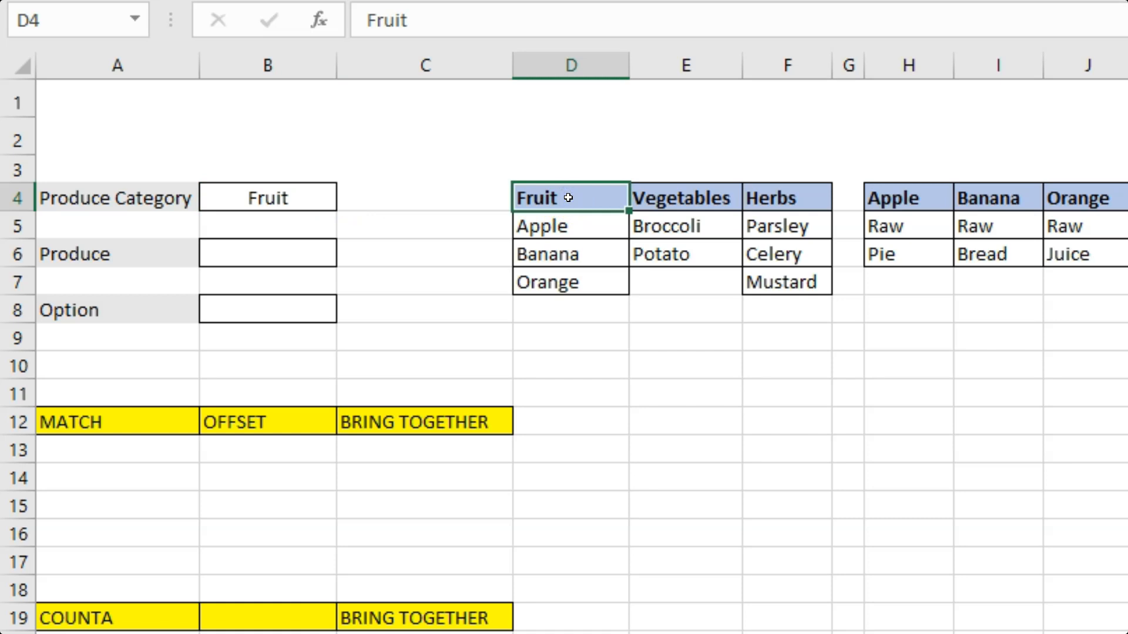
{"action": "left_click", "coordinate": [717, 193]}
- Enter =MATCH($B$4,$D$4:$F$4,0) in A13 to find the selected category's position among the headers
{"action": "left_click", "coordinate": [115, 443]}
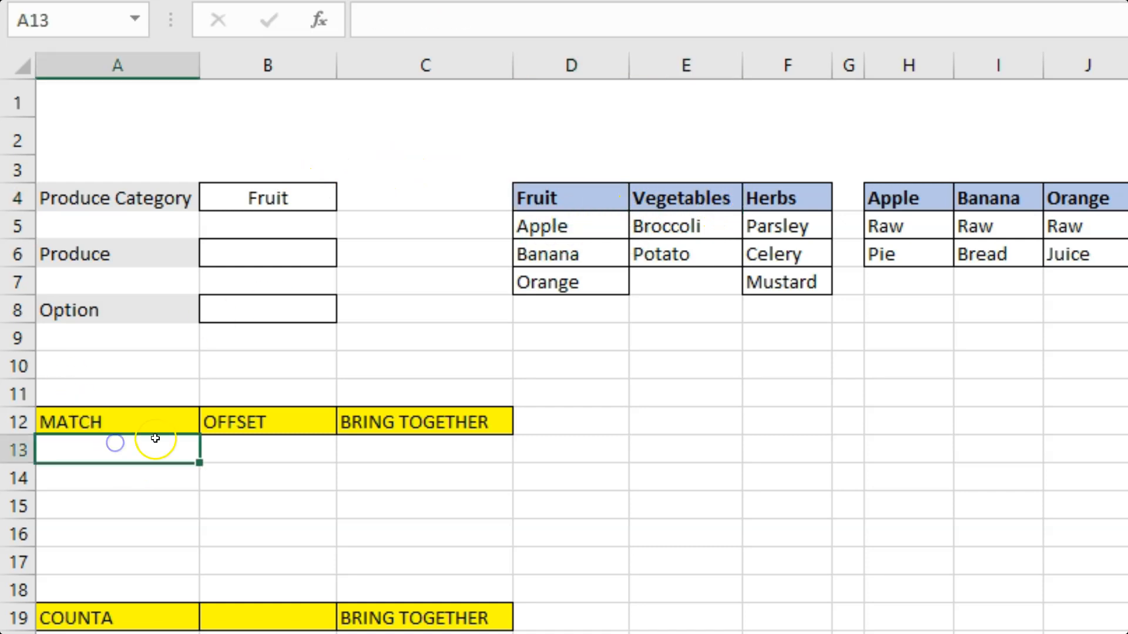
{"action": "type", "text": "=mat"}
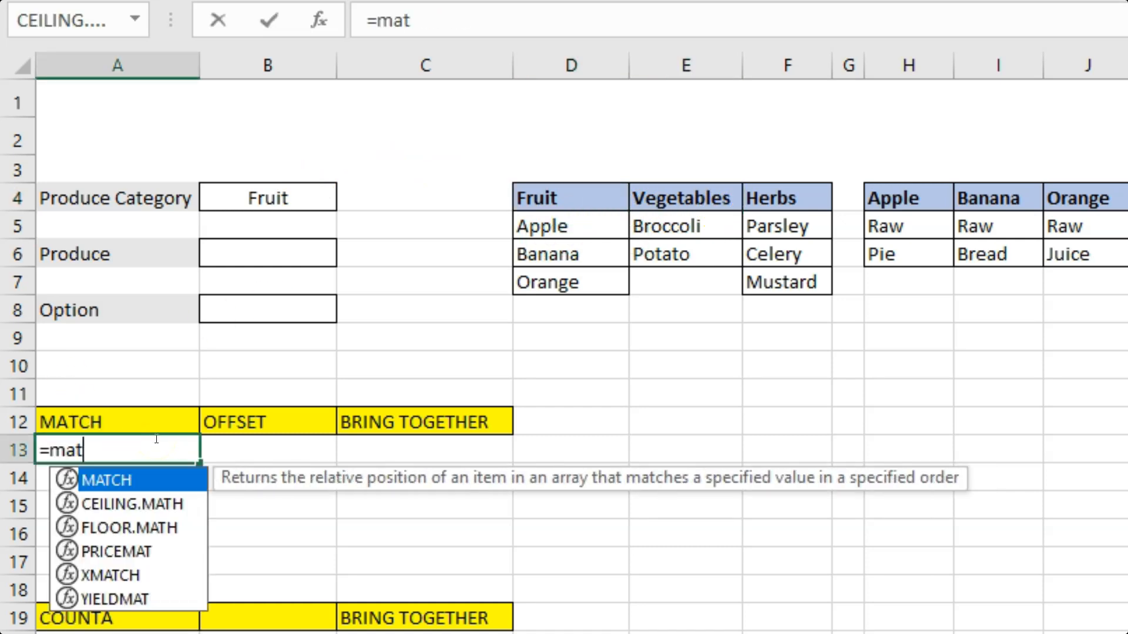
{"action": "type", "text": "ch("}
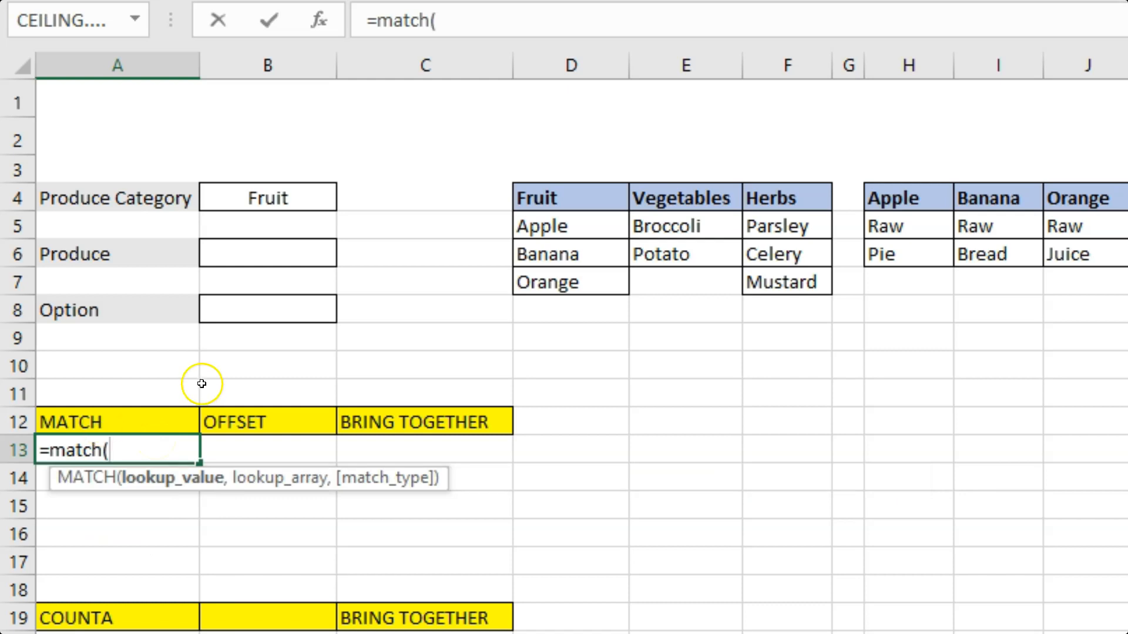
{"action": "left_click", "coordinate": [249, 192]}
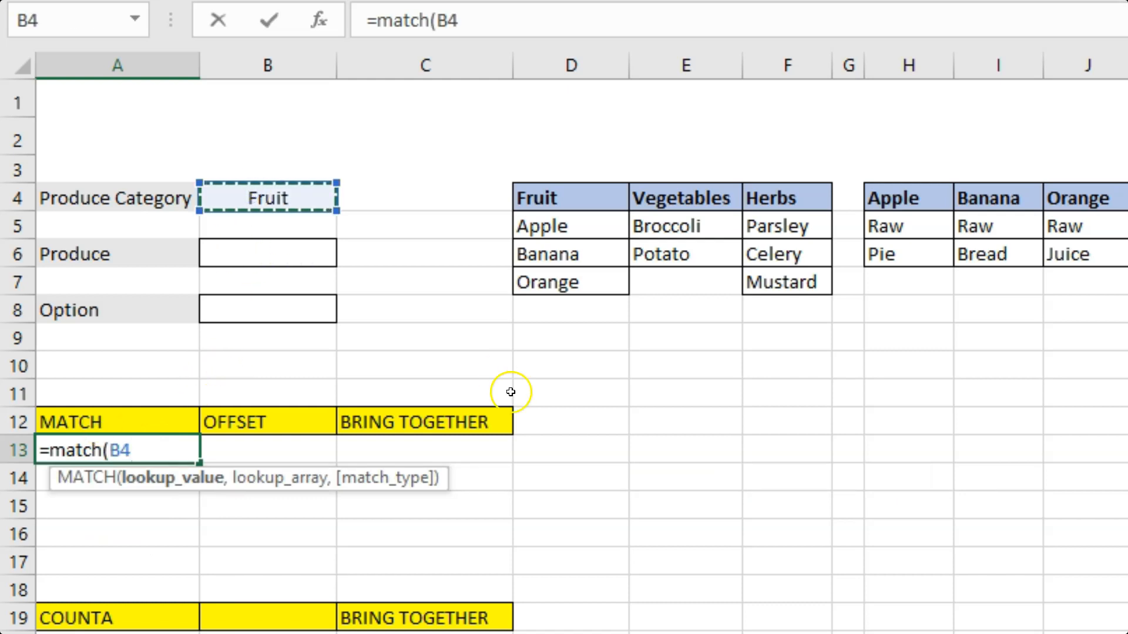
{"action": "key", "text": "F4"}
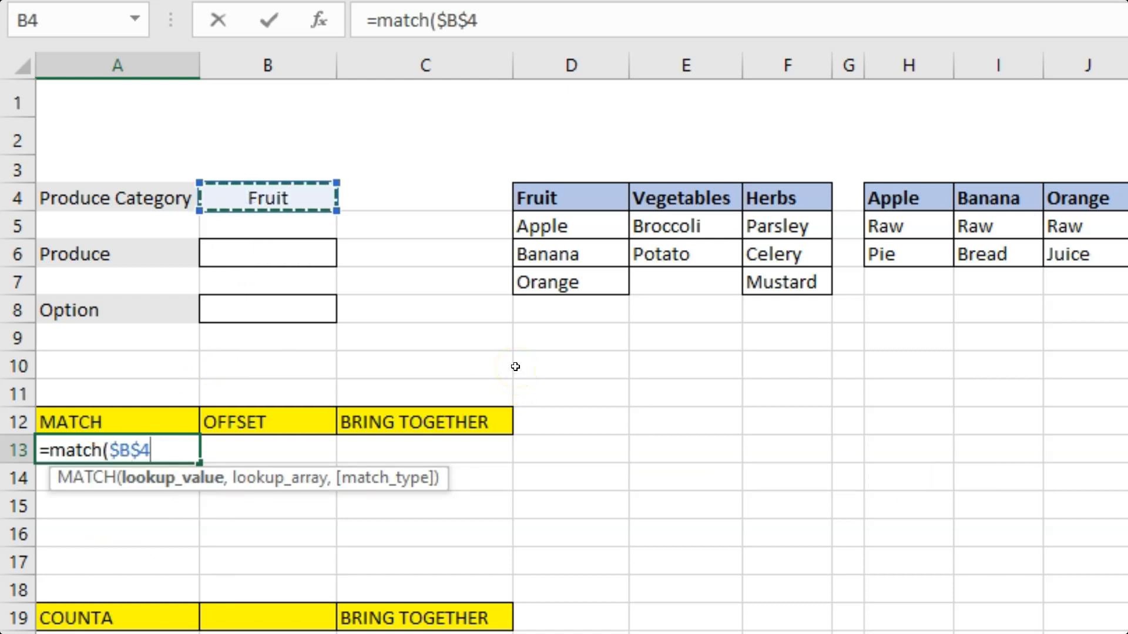
{"action": "type", "text": ","}
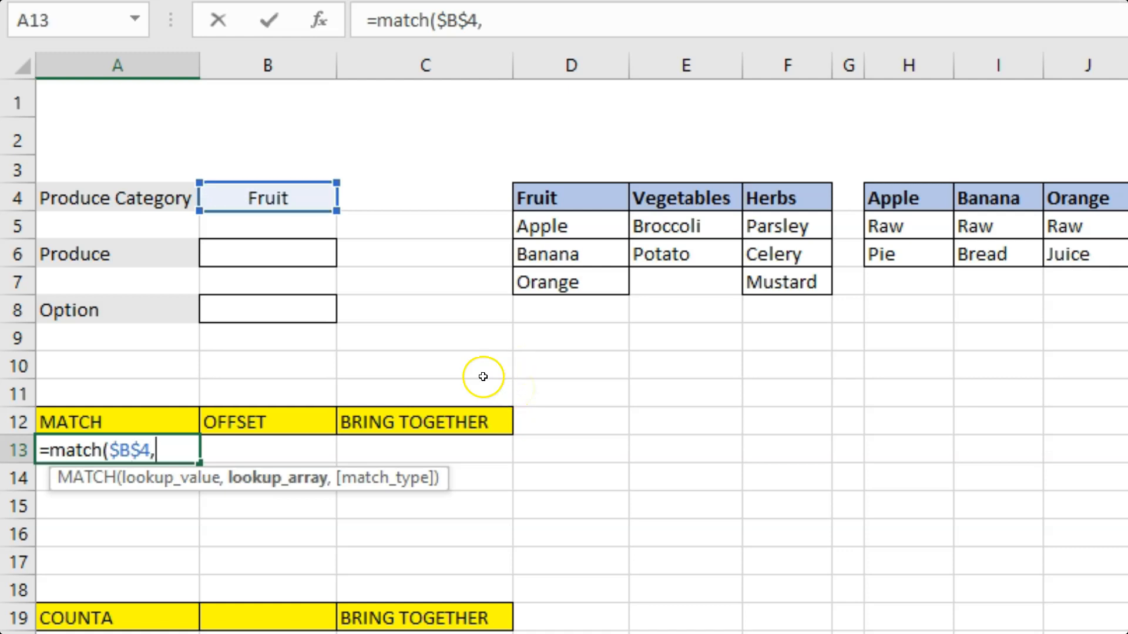
{"action": "left_click_drag", "start_coordinate": [547, 197], "coordinate": [780, 189]}
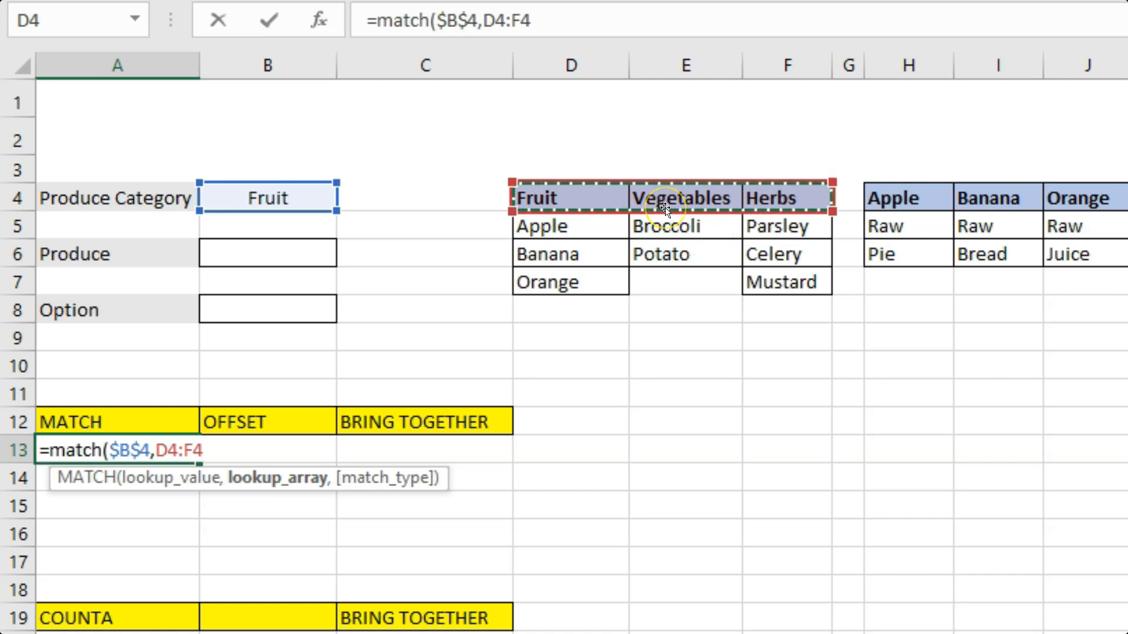
{"action": "key", "text": "F4"}
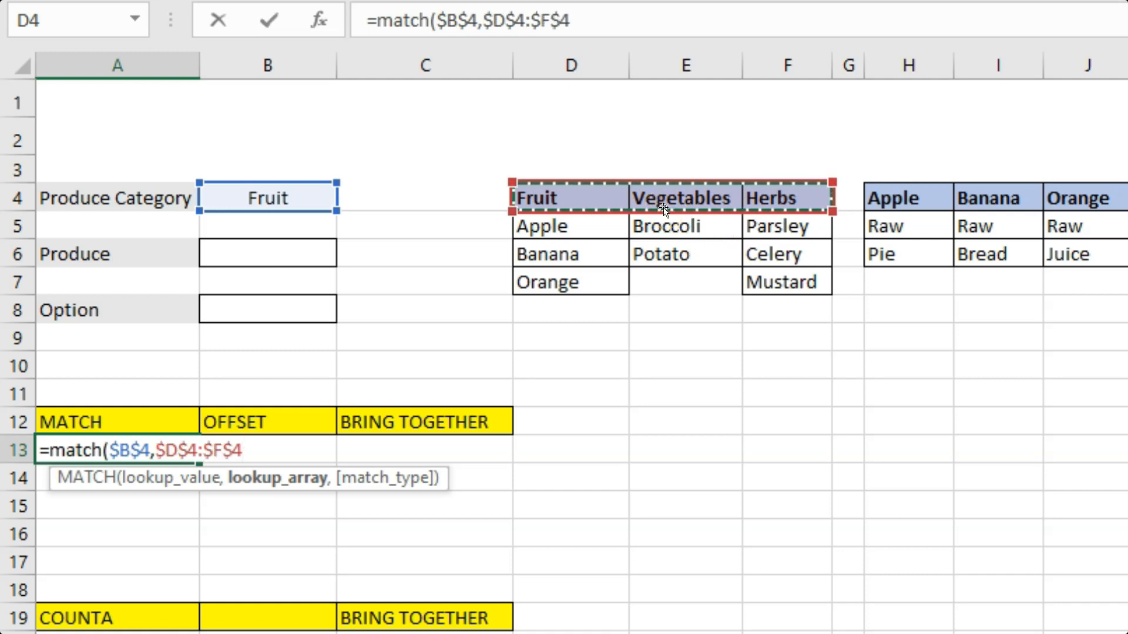
{"action": "type", "text": ","}
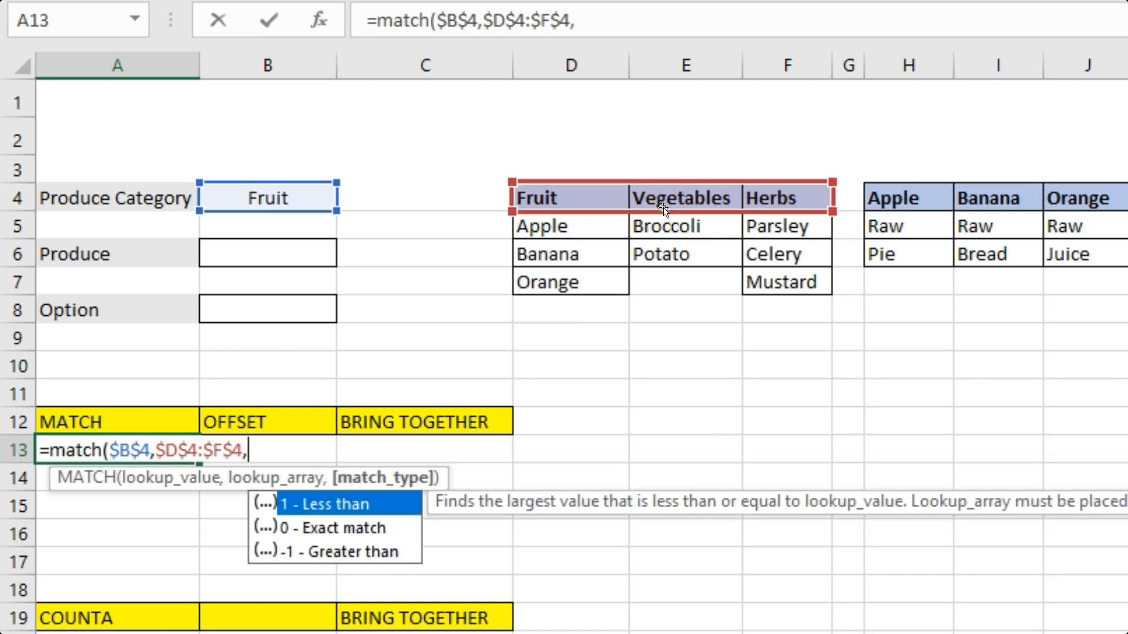
{"action": "type", "text": "0)"}
{"action": "key", "text": "Return"}
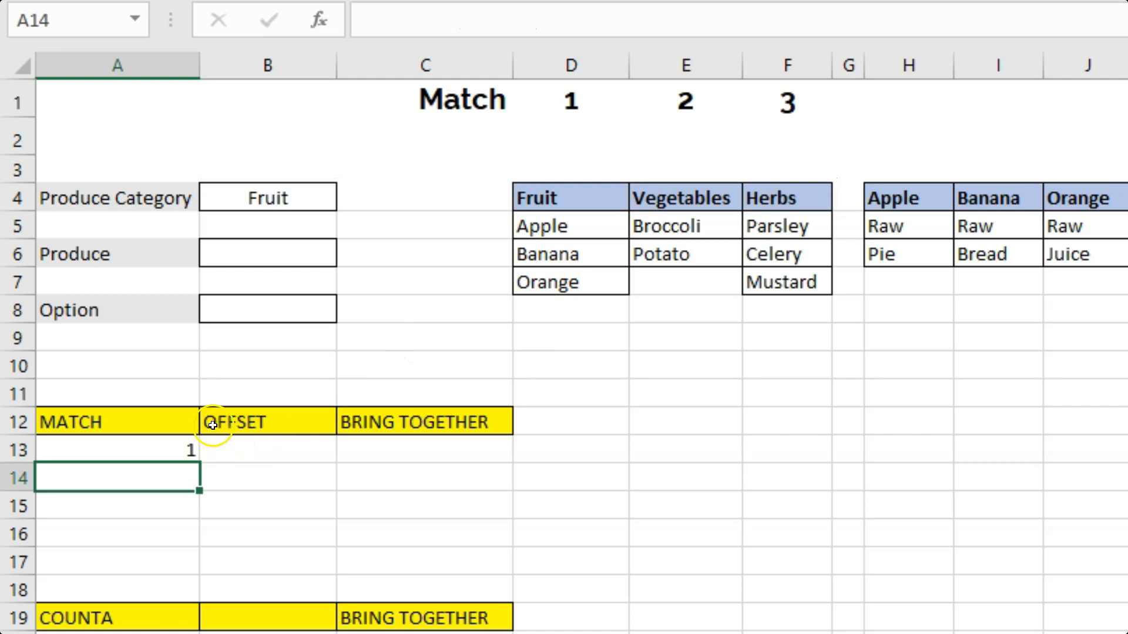
- Examine the MATCH result in A13 against the column positions above the Fruit, Vegetables and Herbs headers
{"action": "left_click", "coordinate": [611, 589]}
{"action": "left_click", "coordinate": [108, 454]}
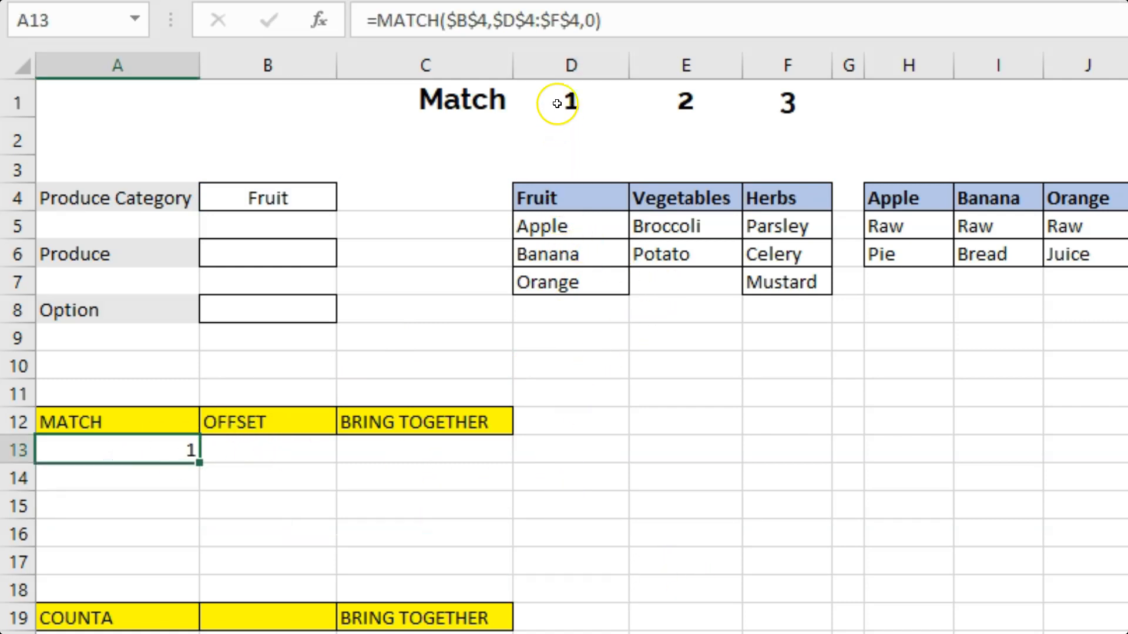
{"action": "left_click", "coordinate": [577, 174]}
{"action": "left_click", "coordinate": [668, 152]}
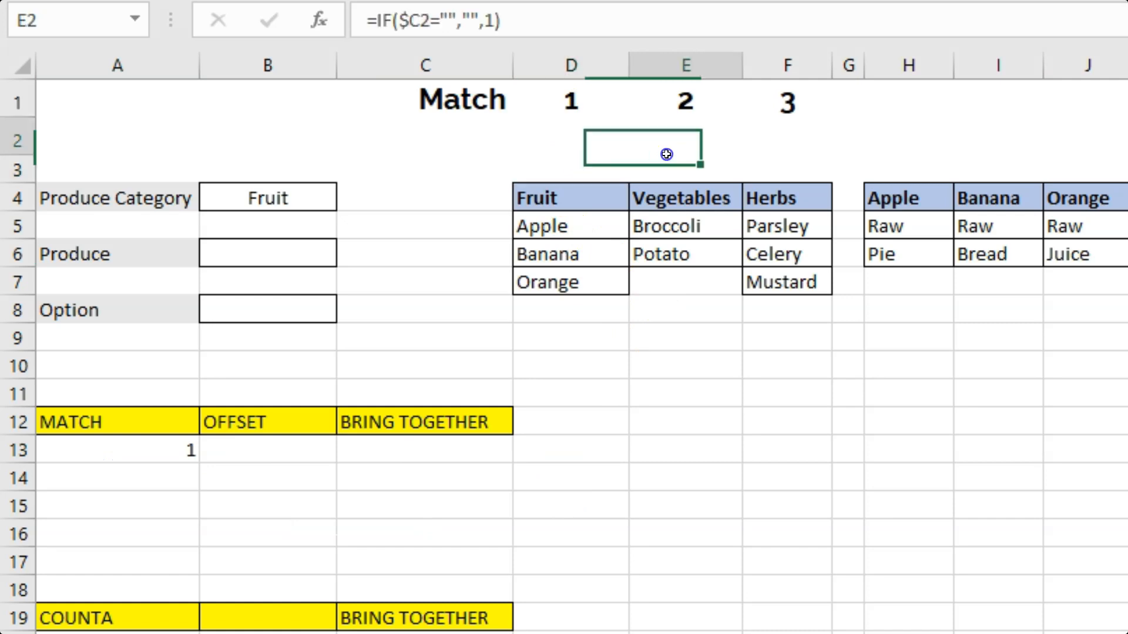
{"action": "left_click", "coordinate": [779, 152]}
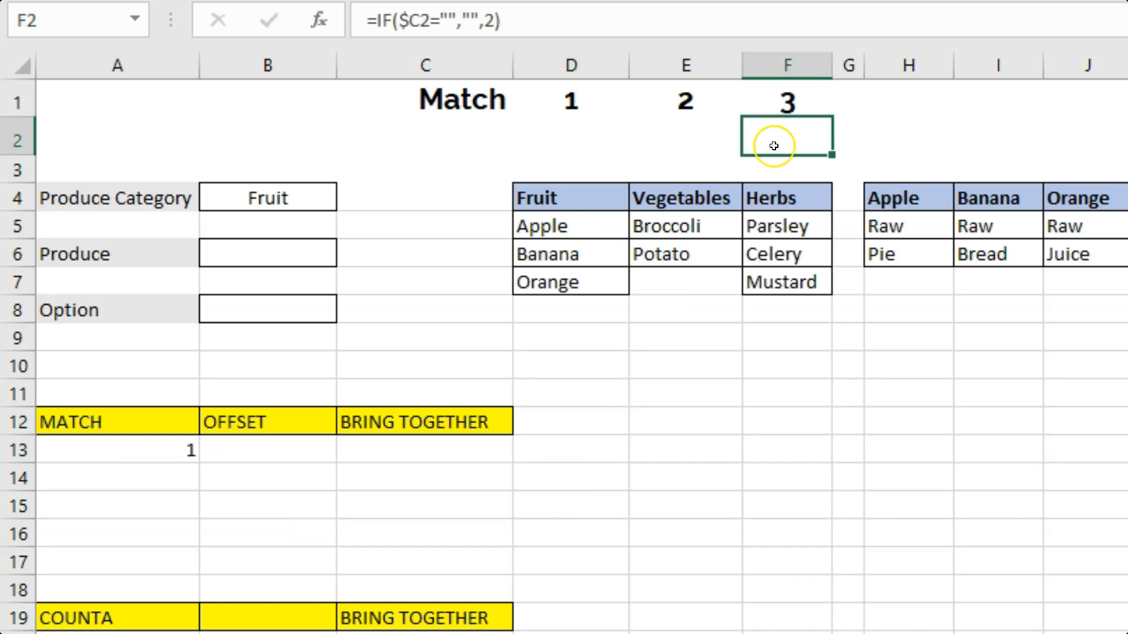
{"action": "left_click", "coordinate": [551, 152]}
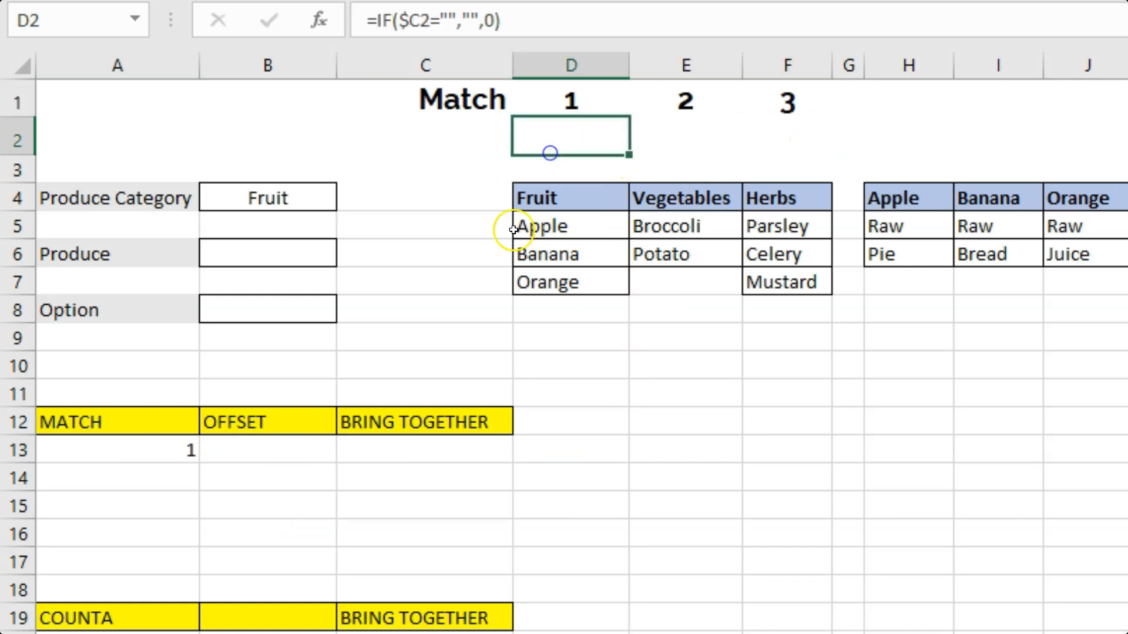
{"action": "left_click", "coordinate": [311, 461]}
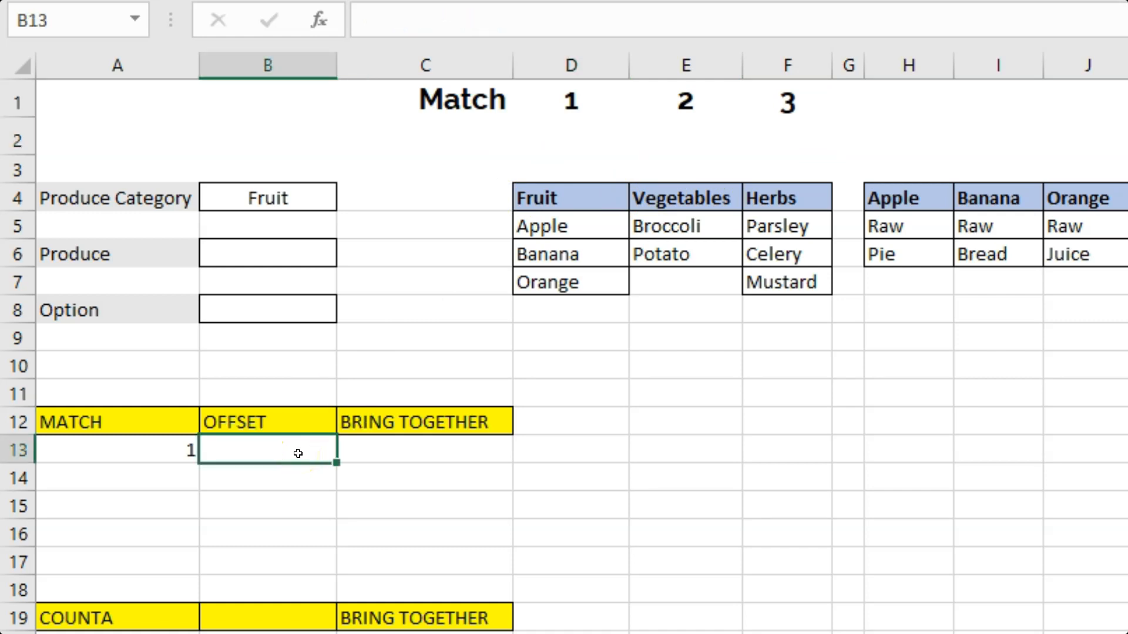
{"action": "left_click", "coordinate": [137, 442]}
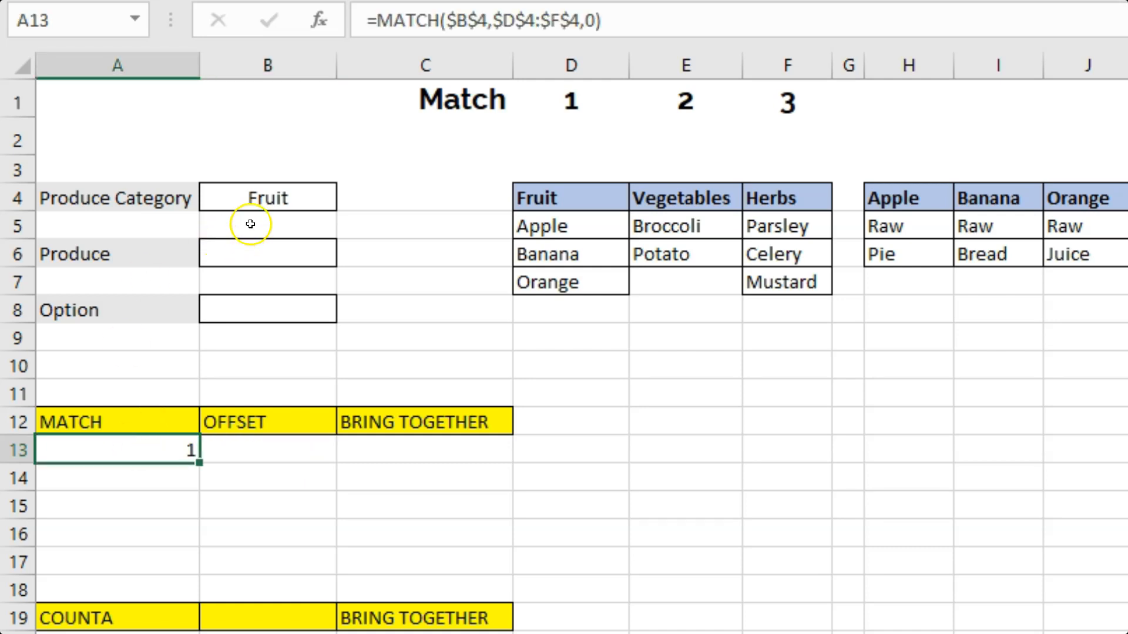
- Change the Produce Category in B4 to Herbs and check the MATCH result against the header positions
{"action": "left_click", "coordinate": [264, 196]}
{"action": "left_click", "coordinate": [350, 201]}
{"action": "left_click", "coordinate": [293, 255]}
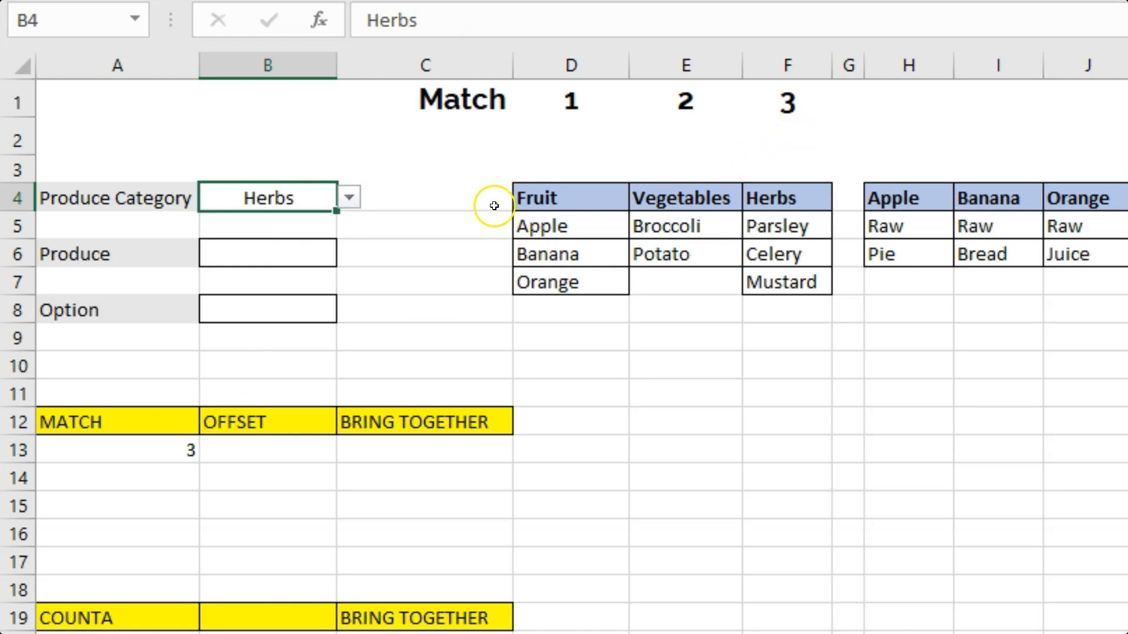
{"action": "left_click", "coordinate": [539, 201]}
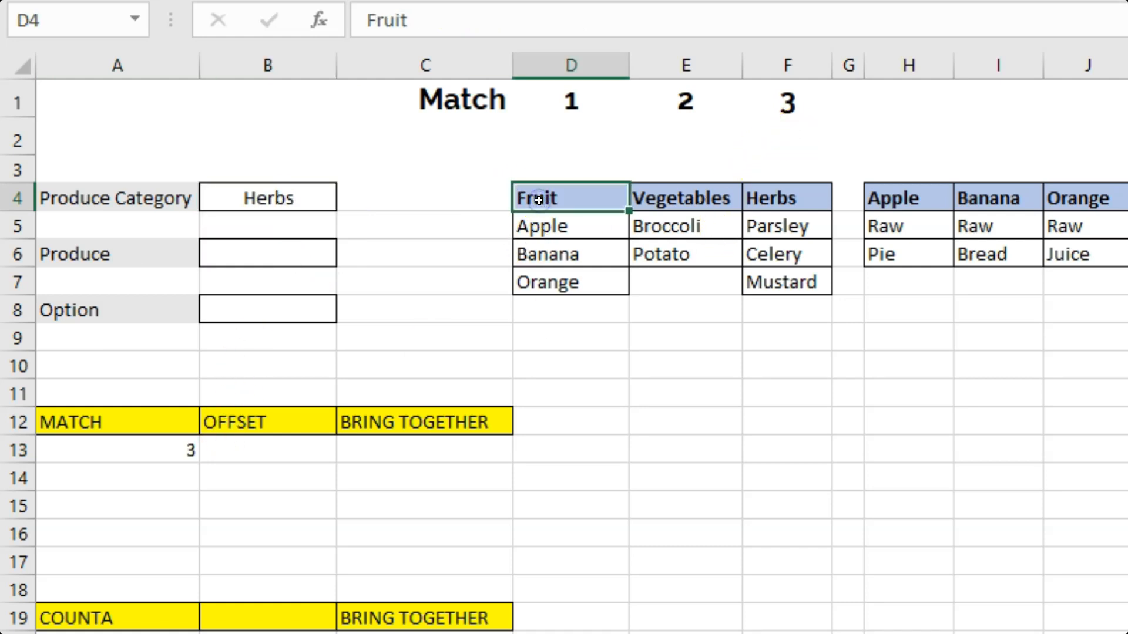
{"action": "left_click", "coordinate": [786, 195]}
{"action": "left_click", "coordinate": [297, 445]}
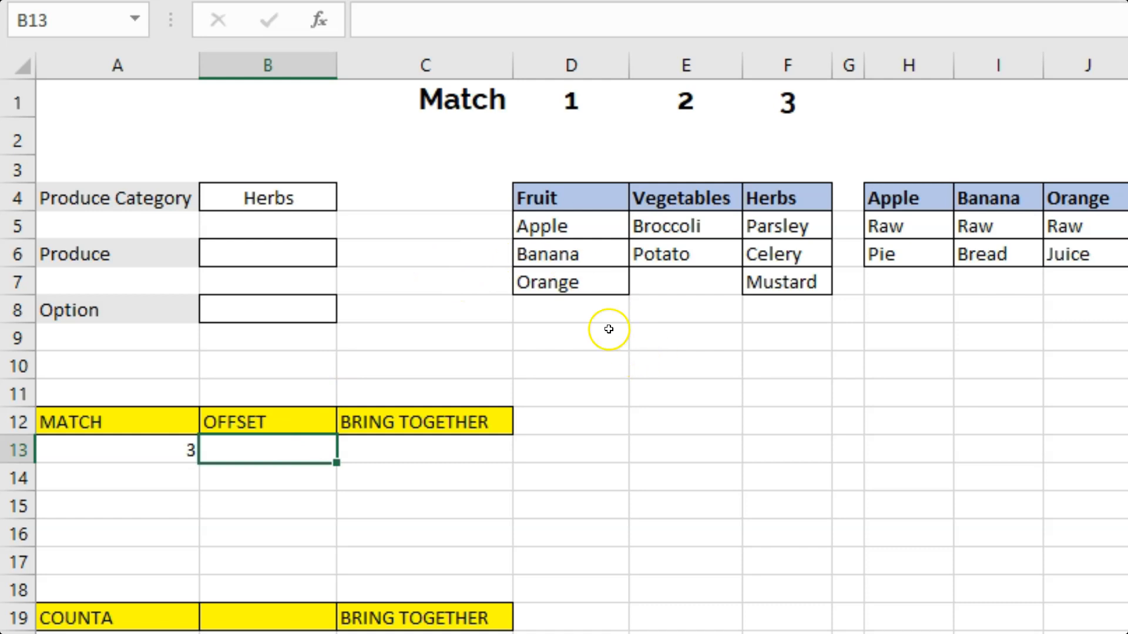
{"action": "left_click", "coordinate": [527, 199]}
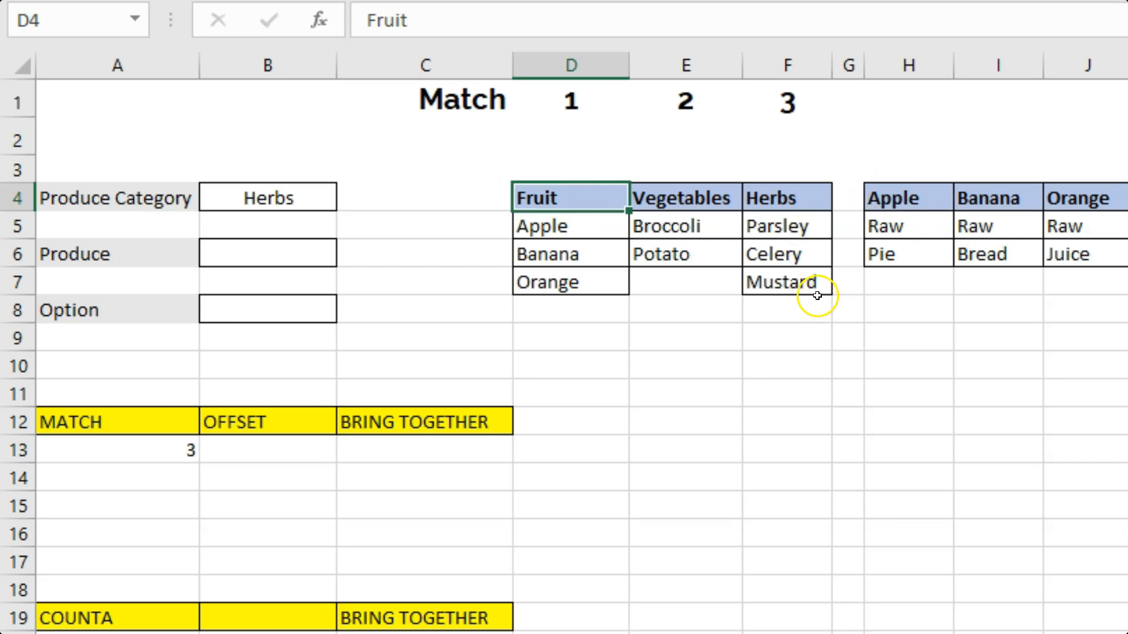
{"action": "left_click", "coordinate": [795, 316]}
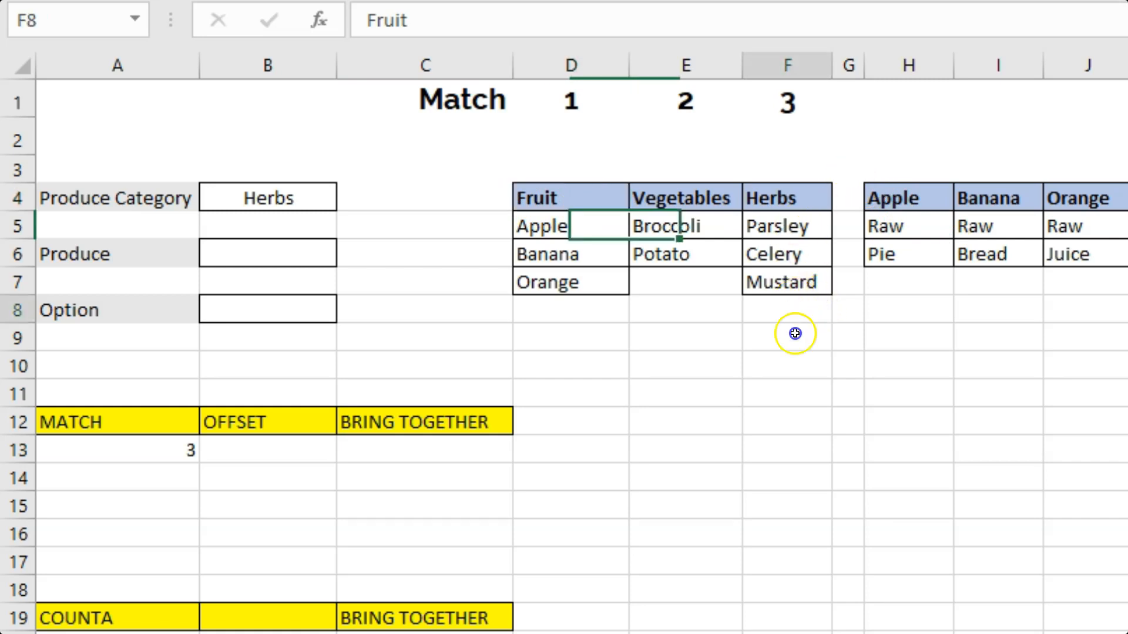
{"action": "left_click_drag", "start_coordinate": [795, 315], "coordinate": [804, 401]}
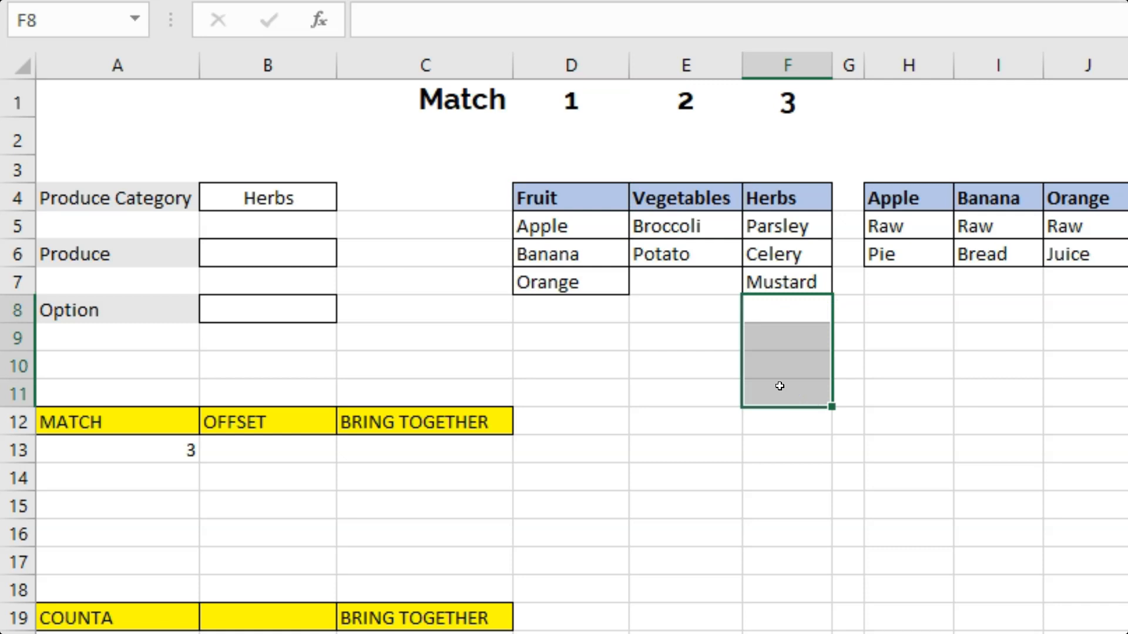
- Start an OFFSET formula in B13 with the absolute reference $D$4 and a row offset of 1
{"action": "left_click", "coordinate": [304, 445]}
{"action": "type", "text": "="}
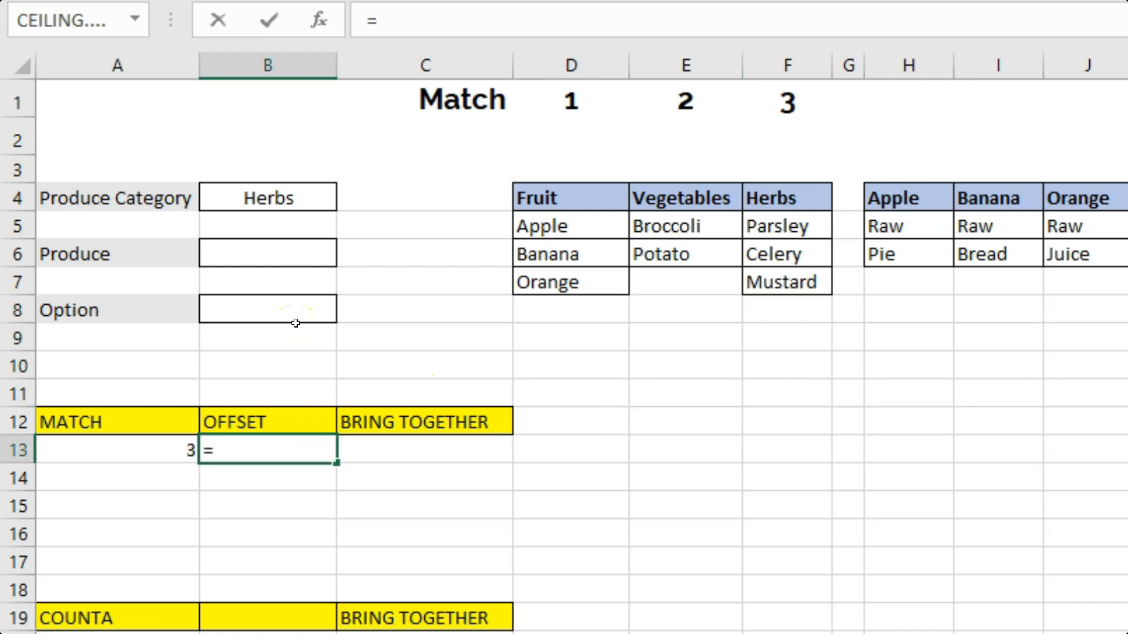
{"action": "type", "text": "offset"}
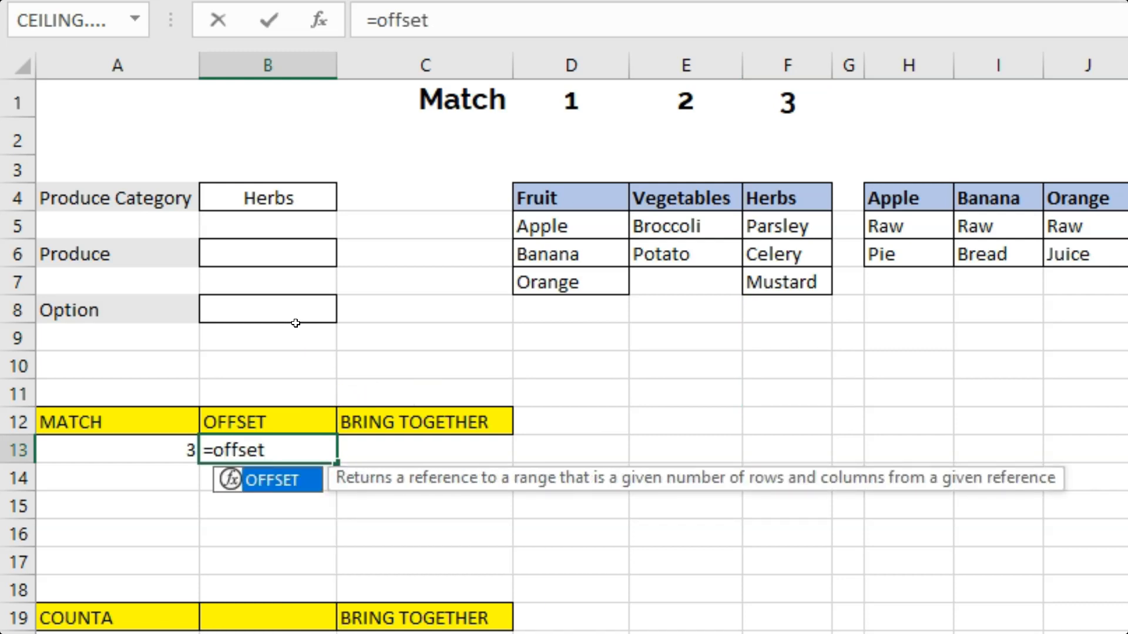
{"action": "type", "text": "("}
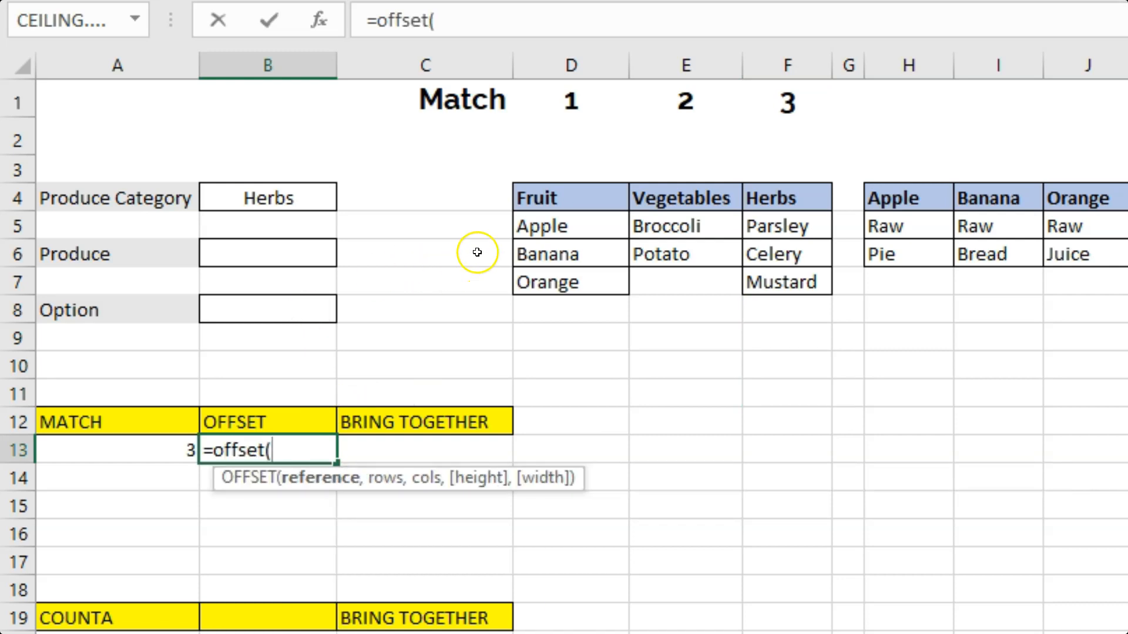
{"action": "left_click", "coordinate": [544, 195]}
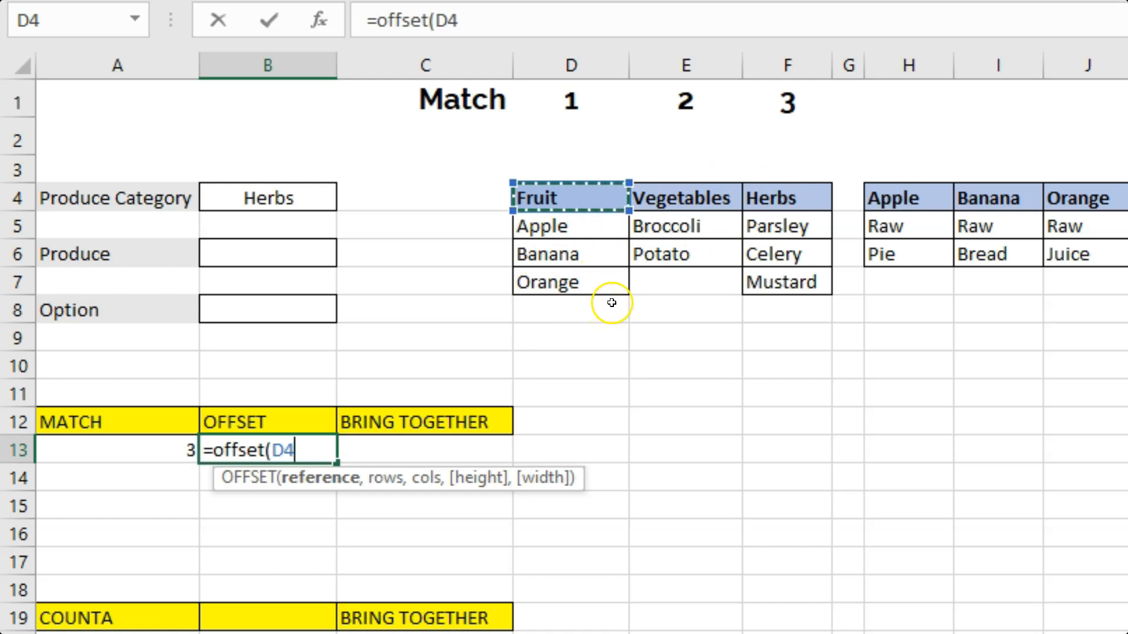
{"action": "key", "text": "F4"}
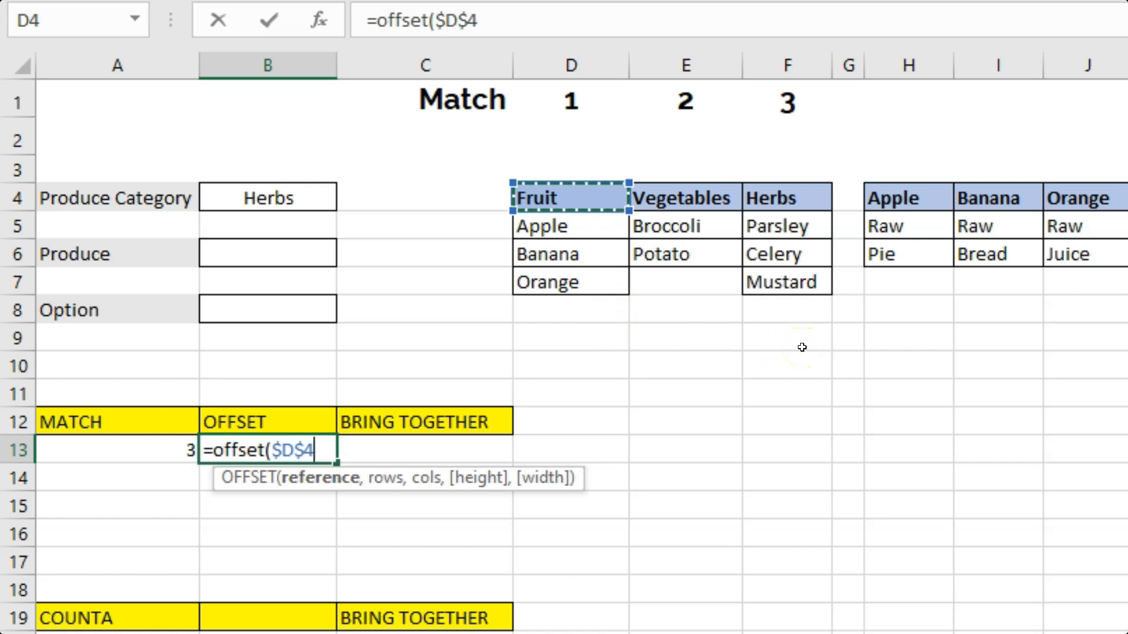
{"action": "type", "text": ",1"}
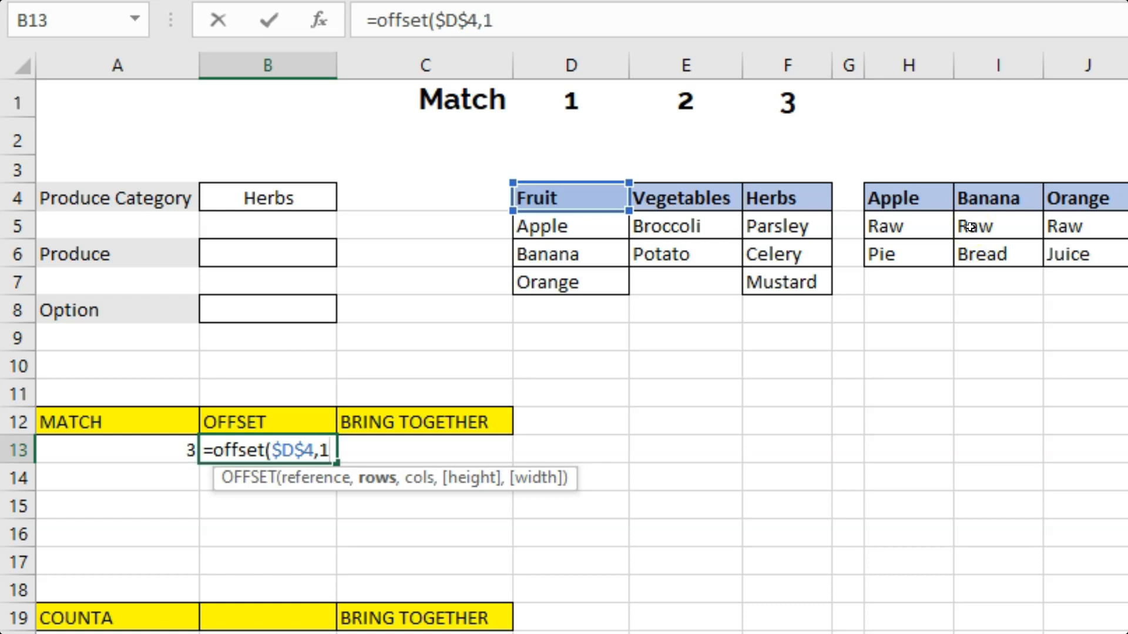
- Complete the OFFSET formula in B13 with column offset A13-1, height 1 and width 1
{"action": "type", "text": ","}
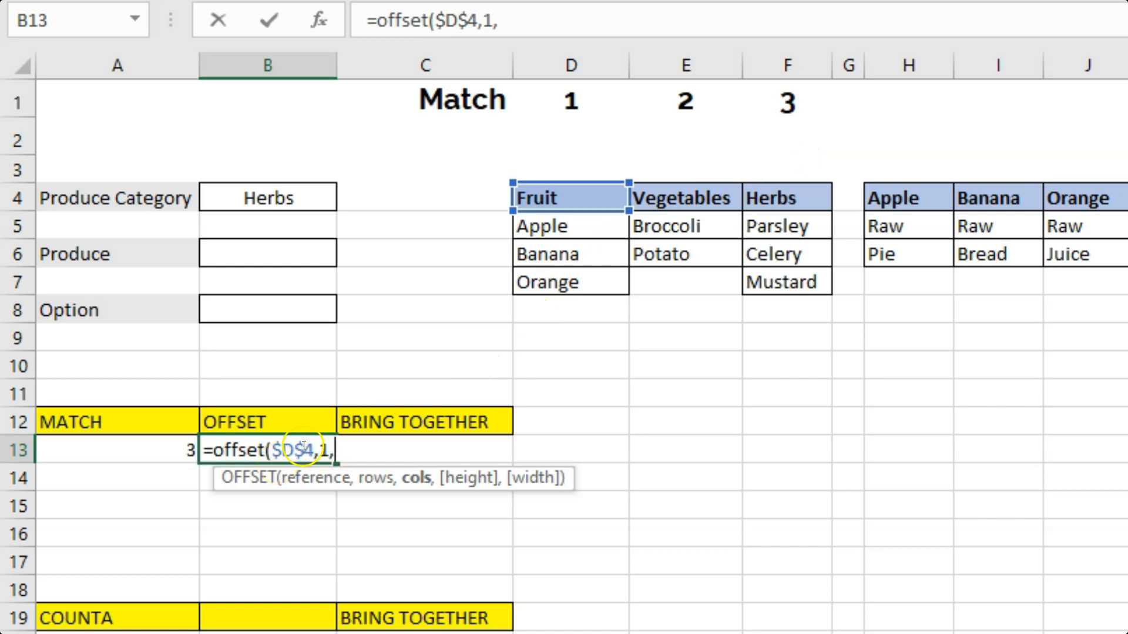
{"action": "left_click", "coordinate": [154, 451]}
{"action": "type", "text": "-1"}
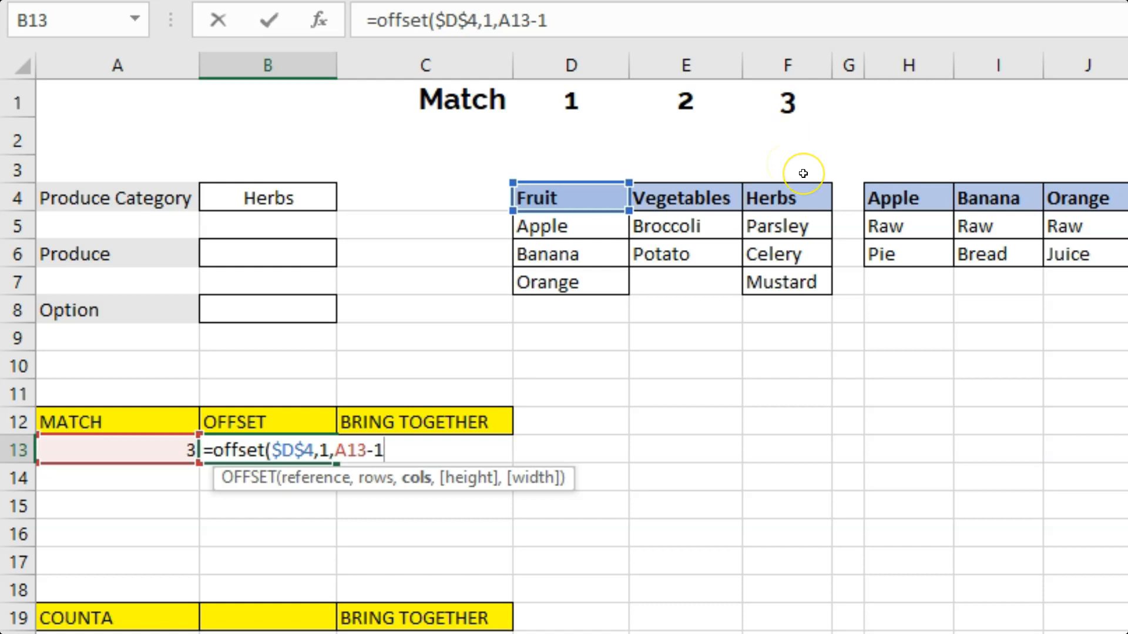
{"action": "type", "text": ","}
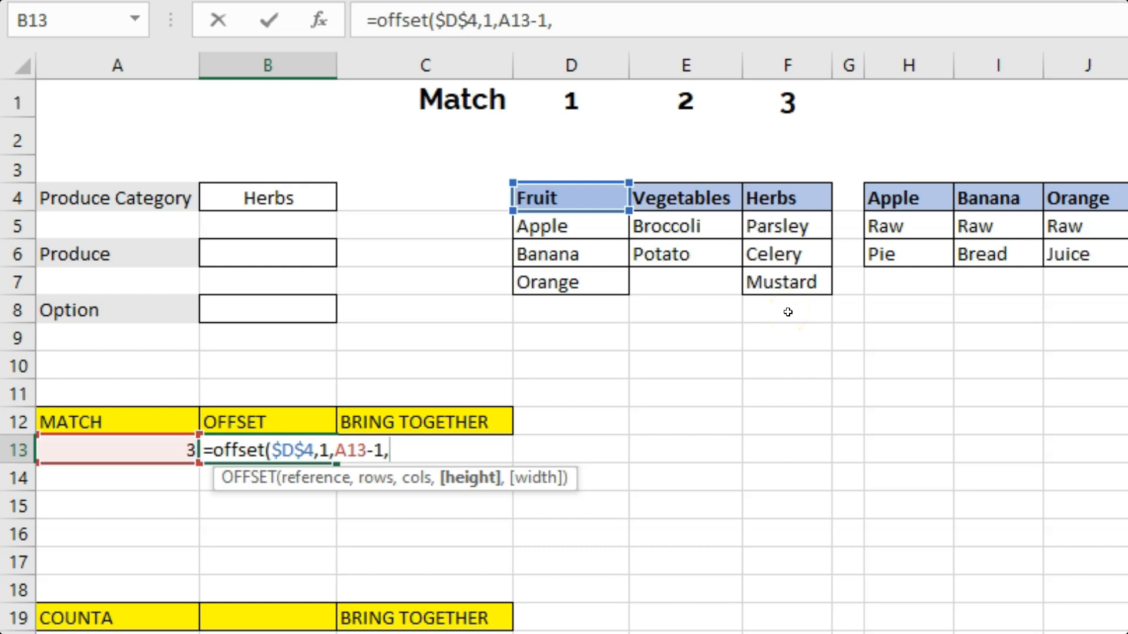
{"action": "type", "text": "1"}
{"action": "type", "text": ",1"}
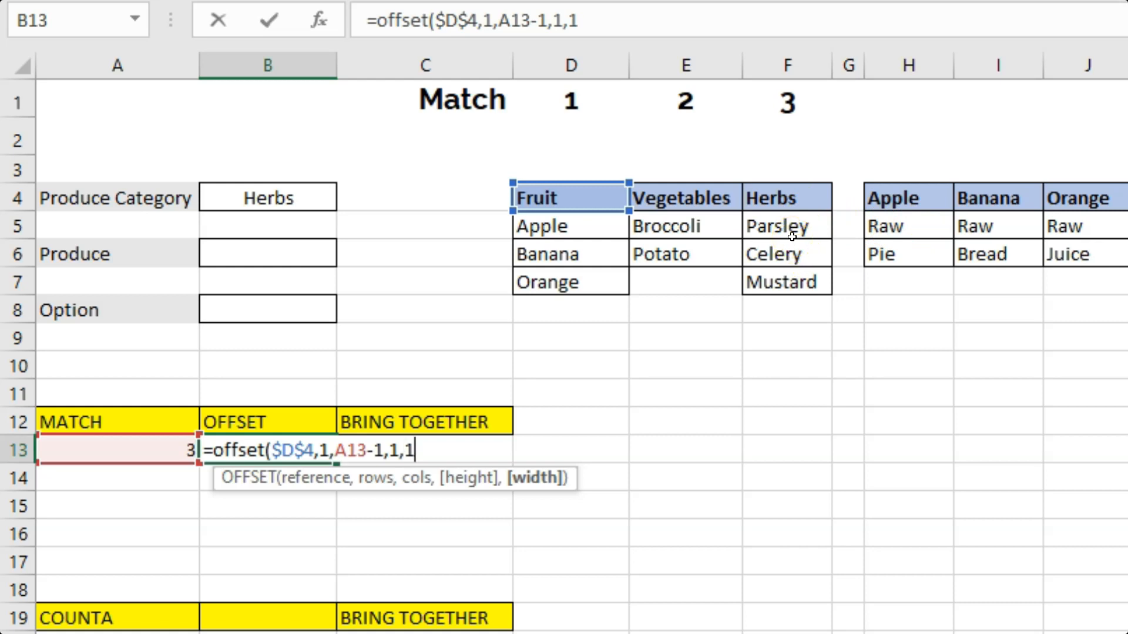
{"action": "type", "text": ")"}
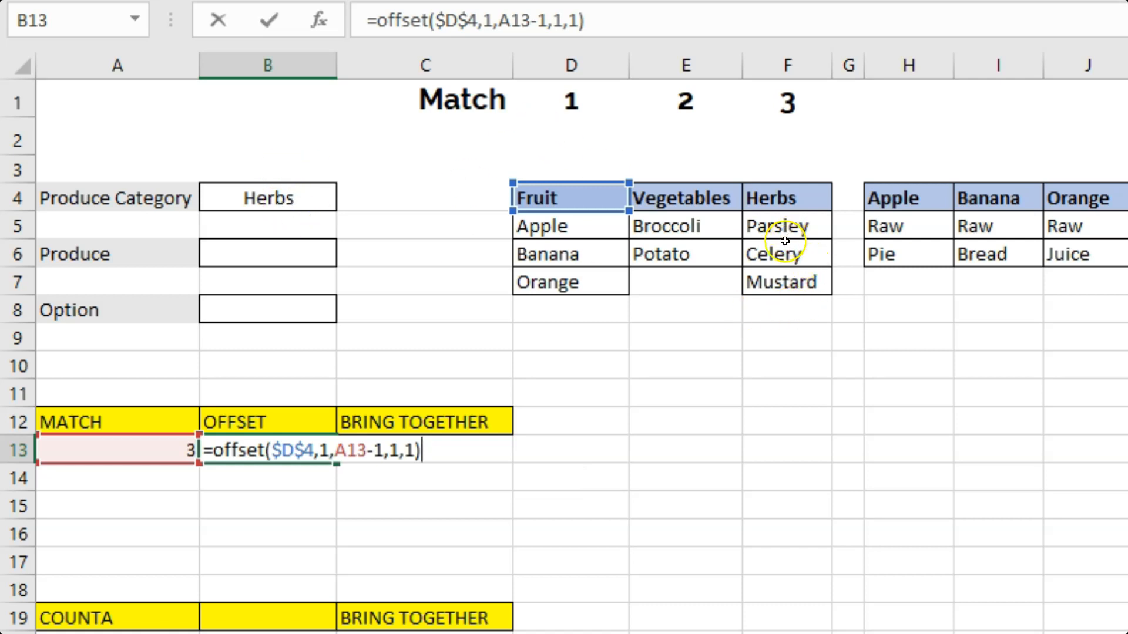
{"action": "key", "text": "Return"}
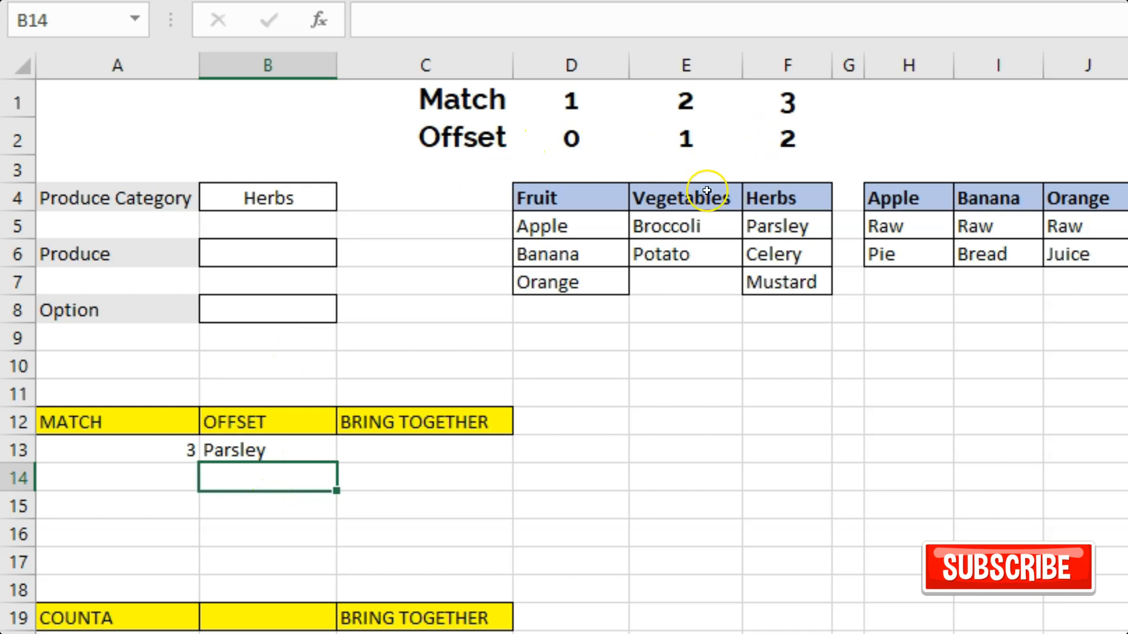
- Switch the Produce Category in B4 to Fruit and then Vegetables, checking the OFFSET result in B13 for each
{"action": "left_click", "coordinate": [279, 198]}
{"action": "left_click", "coordinate": [347, 198]}
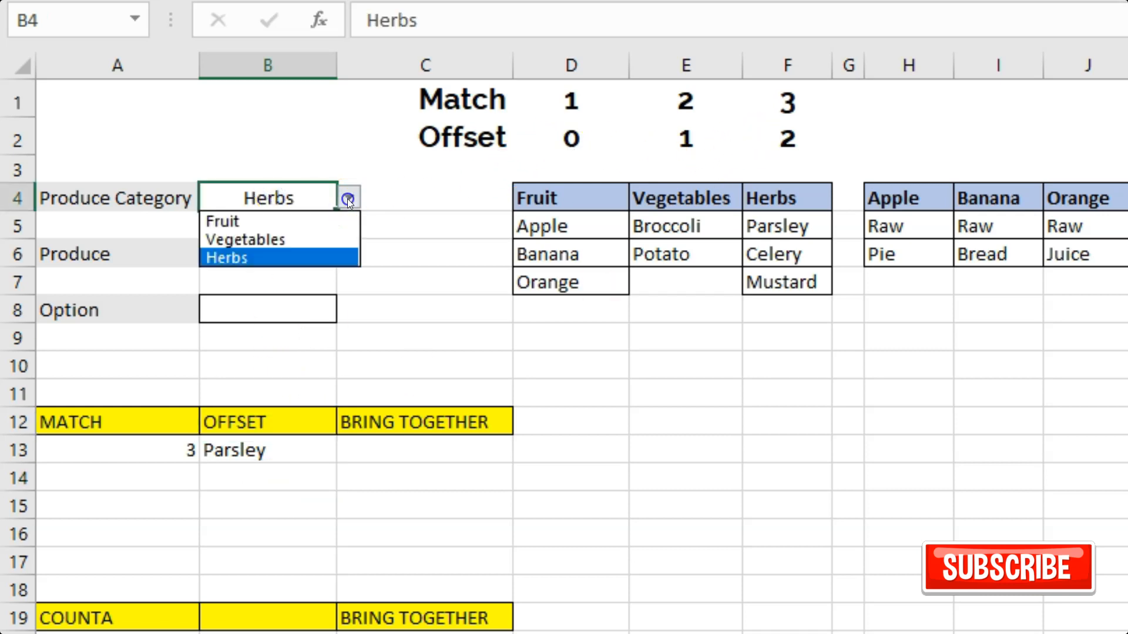
{"action": "left_click", "coordinate": [316, 218]}
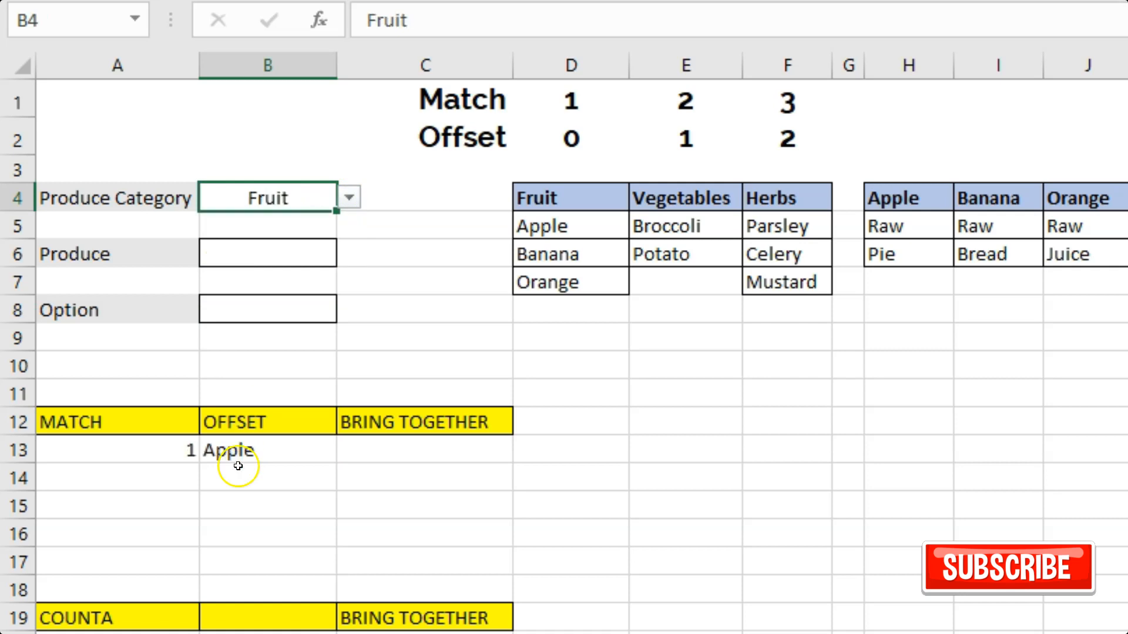
{"action": "left_click", "coordinate": [349, 197]}
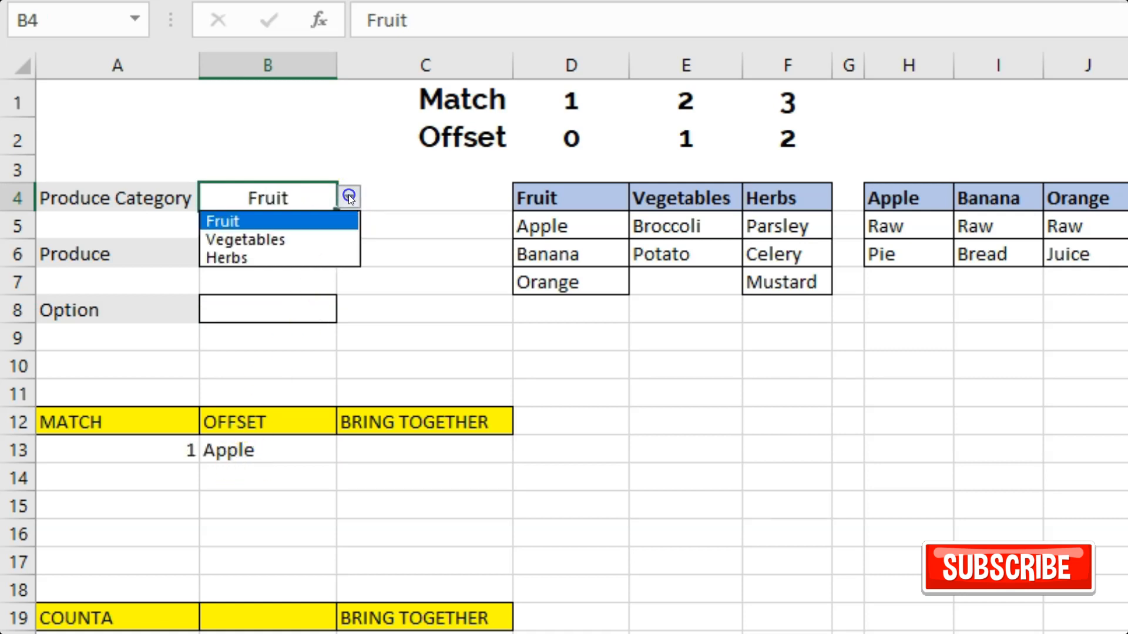
{"action": "left_click", "coordinate": [315, 240]}
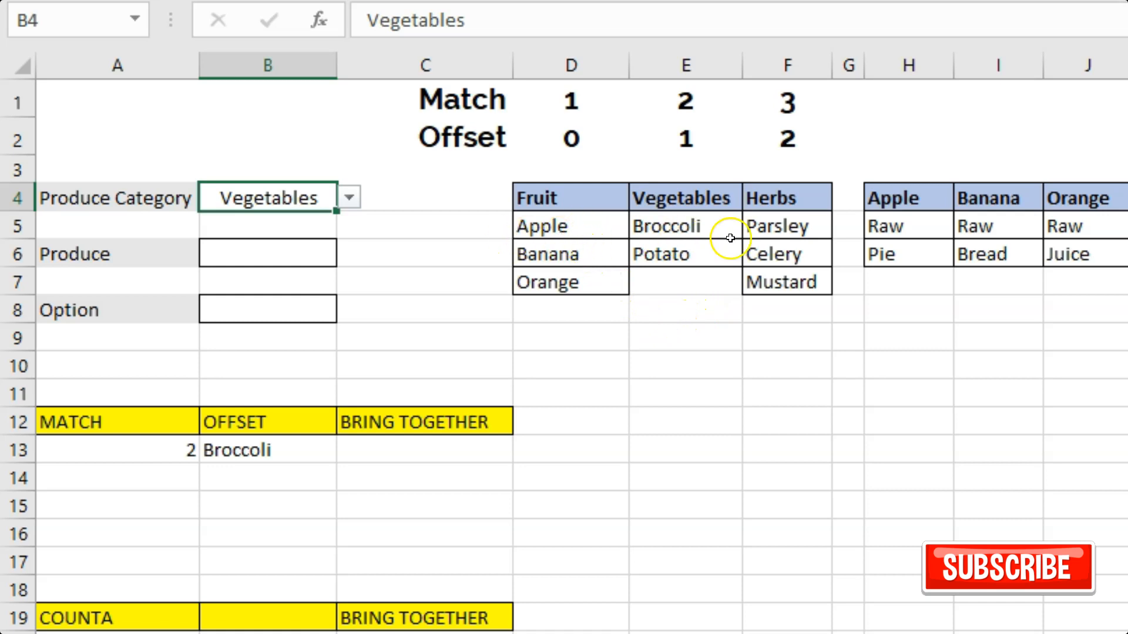
- Examine how many produce items are listed under the Fruit, Vegetables and Herbs headers
{"action": "left_click", "coordinate": [565, 226]}
{"action": "left_click", "coordinate": [568, 254]}
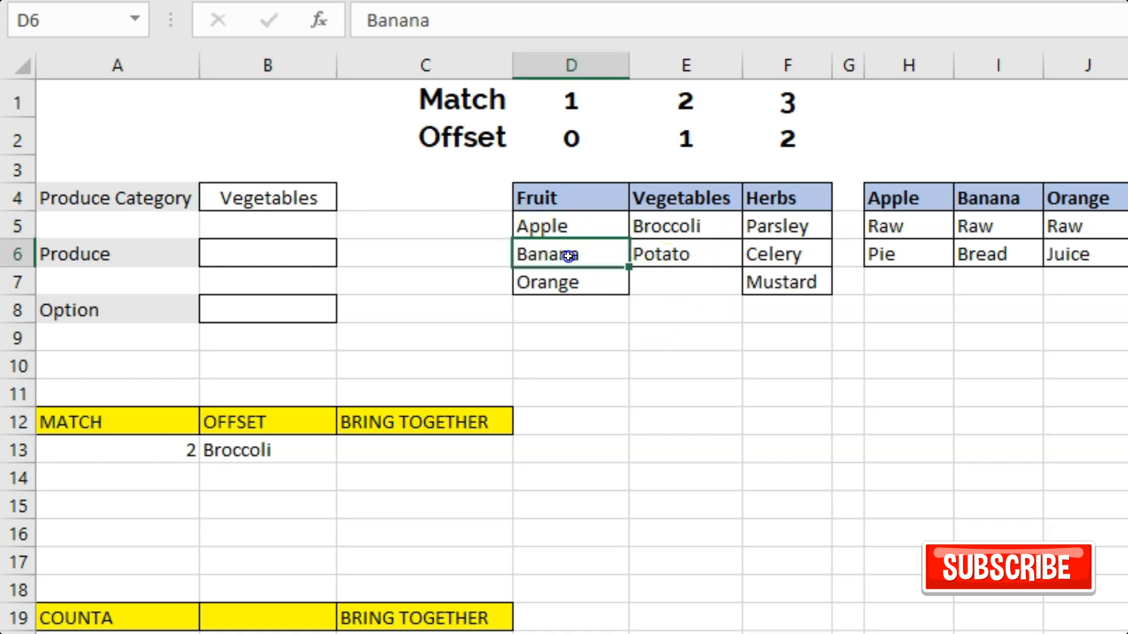
{"action": "left_click", "coordinate": [585, 289]}
{"action": "left_click_drag", "start_coordinate": [682, 227], "coordinate": [717, 254]}
{"action": "left_click_drag", "start_coordinate": [760, 222], "coordinate": [788, 285]}
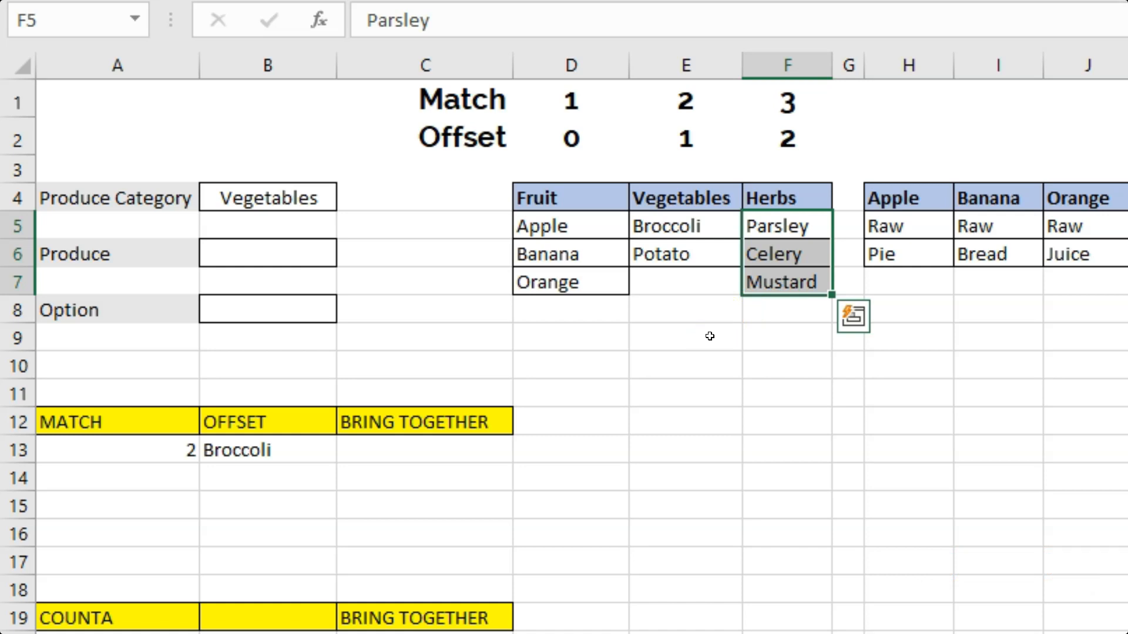
{"action": "left_click_drag", "start_coordinate": [546, 227], "coordinate": [544, 282]}
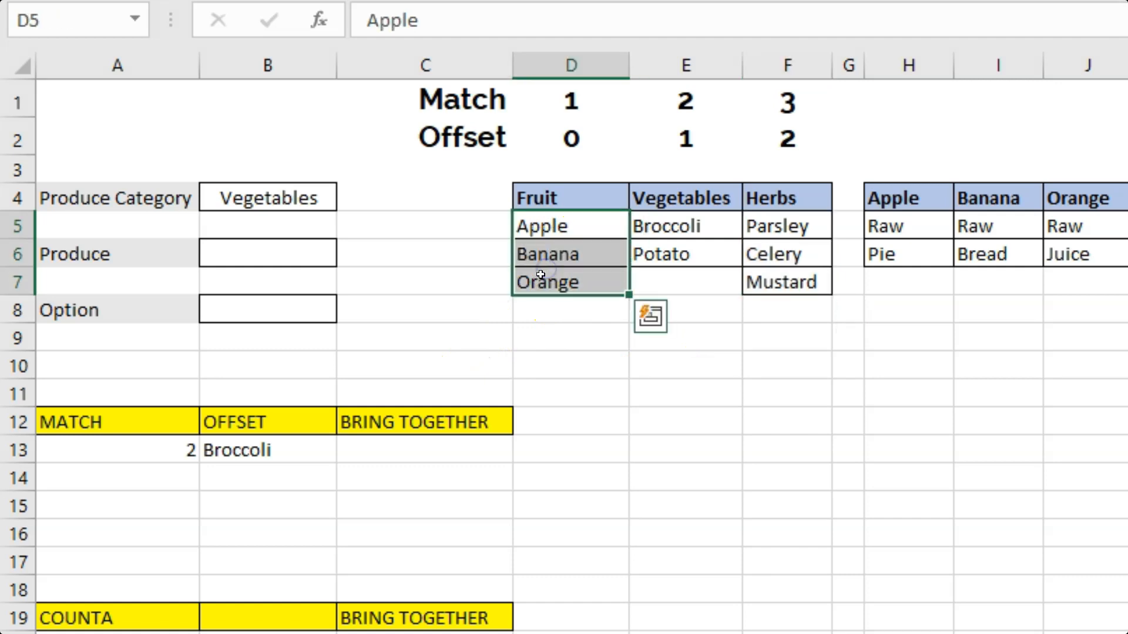
- Set the height argument of the OFFSET formula in B13 to 4
{"action": "left_click", "coordinate": [254, 445]}
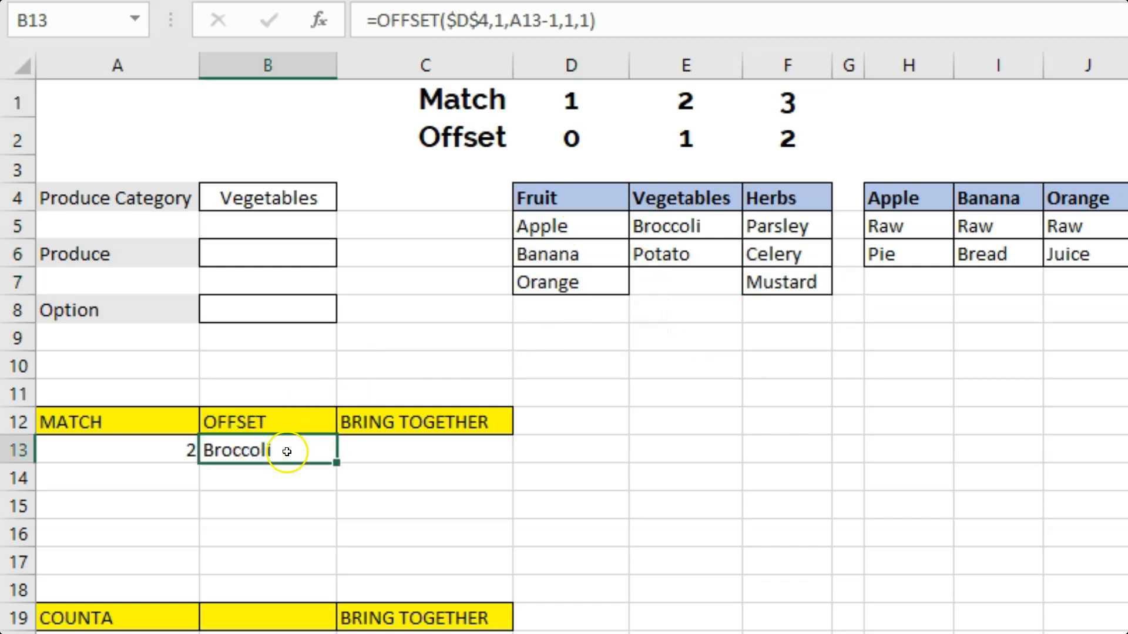
{"action": "double_click", "coordinate": [287, 452]}
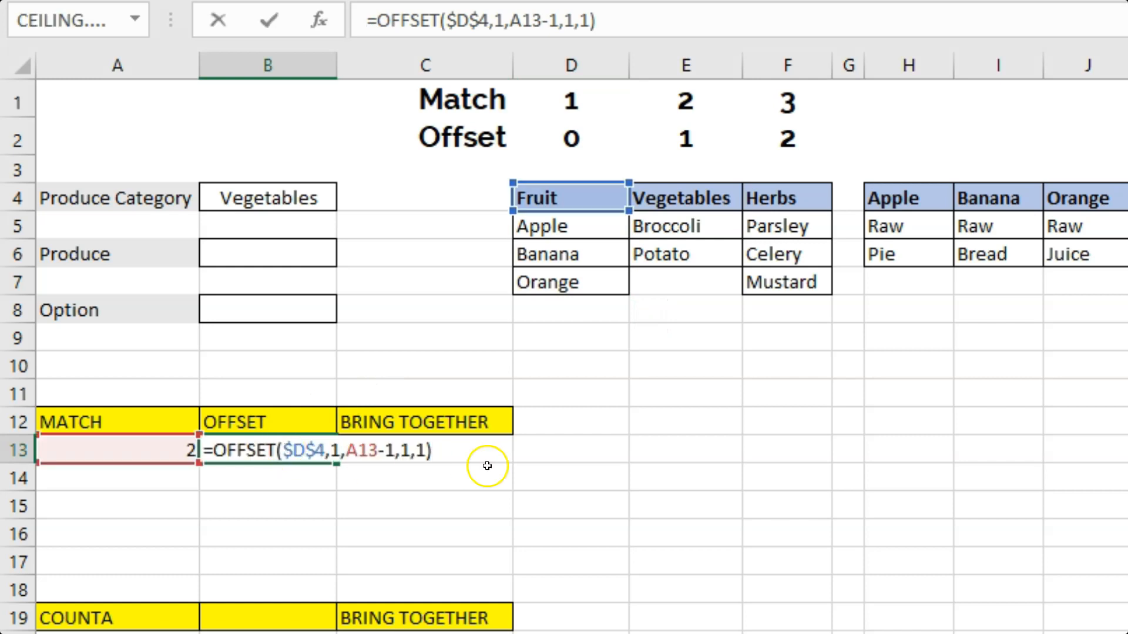
{"action": "left_click", "coordinate": [418, 451]}
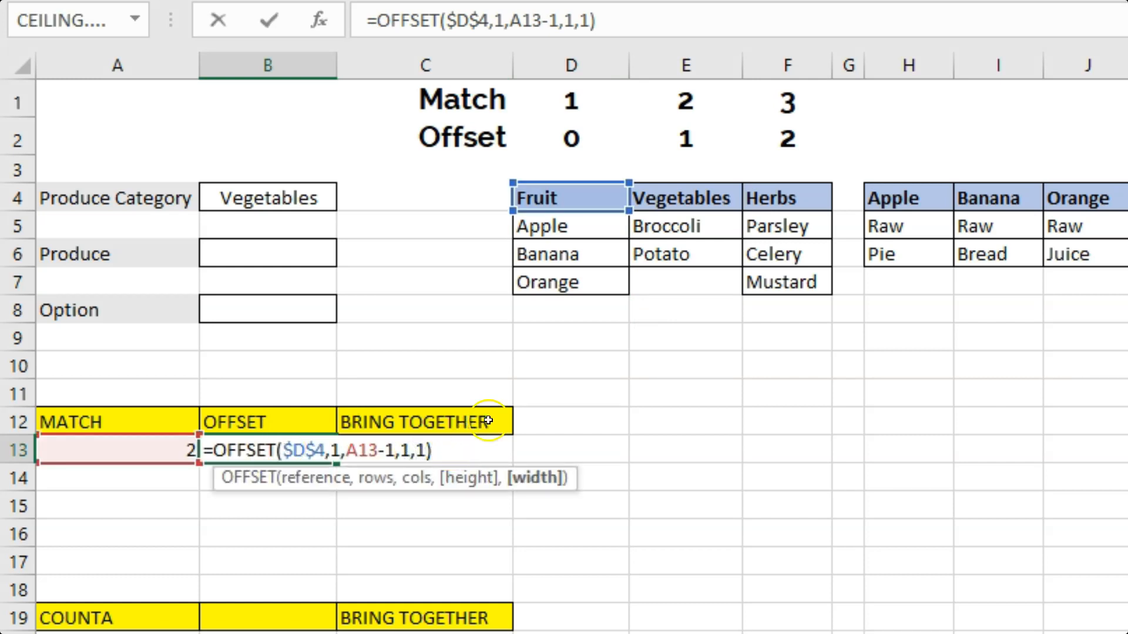
{"action": "key", "text": "Left"}
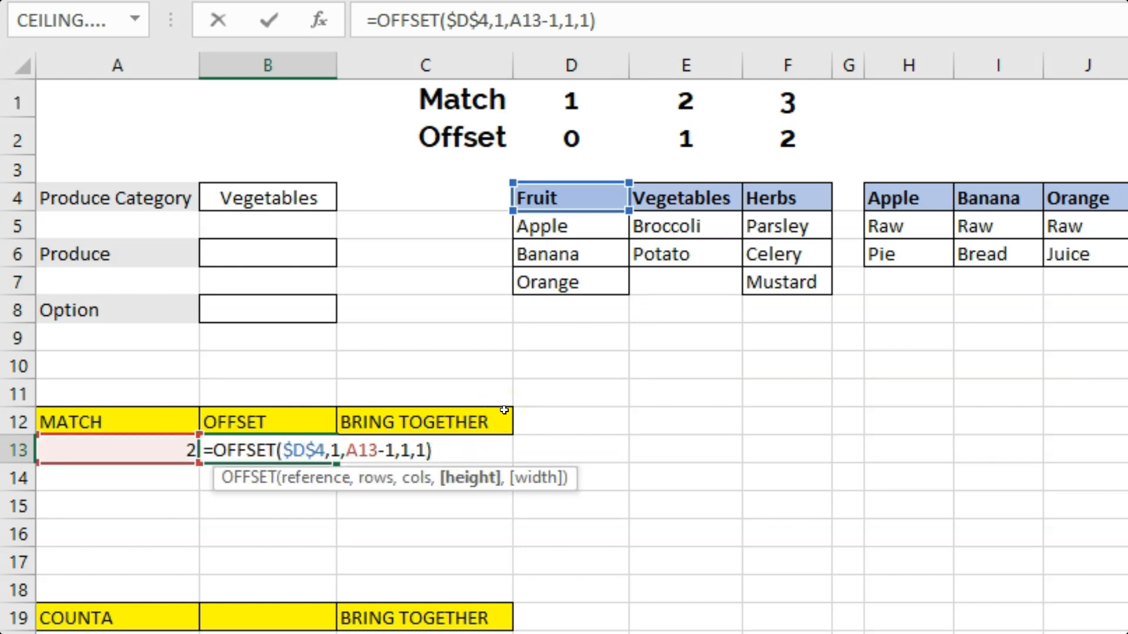
{"action": "key", "text": "BackSpace"}
{"action": "type", "text": "4"}
{"action": "left_click", "coordinate": [212, 452]}
{"action": "key", "text": "Return"}
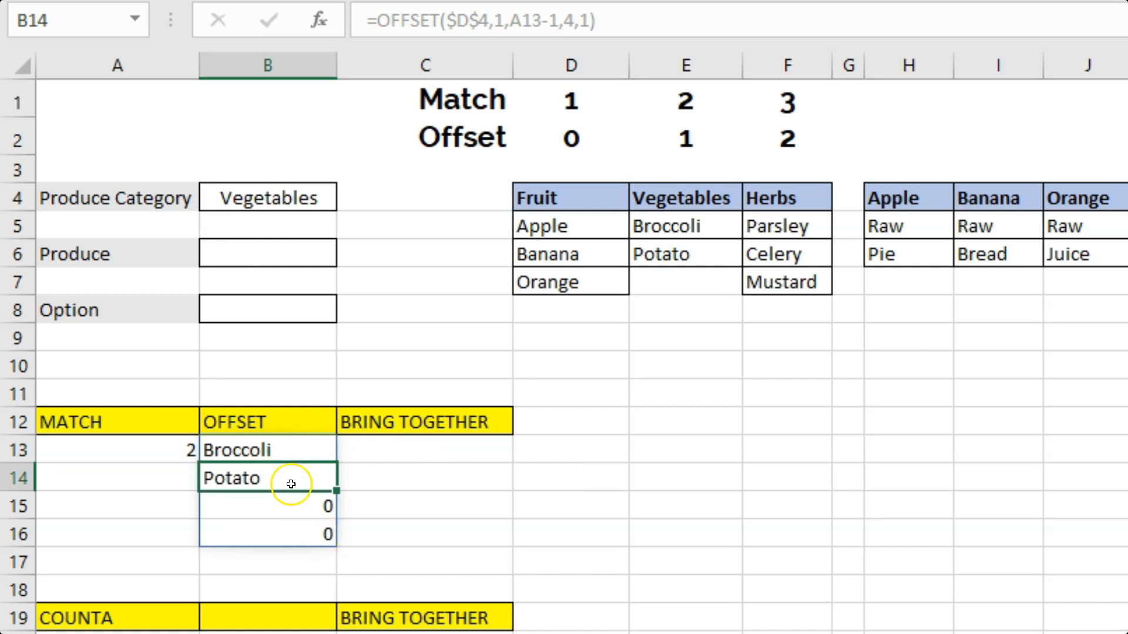
- Examine the OFFSET results spilled across B13:B16 and the MATCH formula in A13
{"action": "left_click_drag", "start_coordinate": [234, 443], "coordinate": [293, 523]}
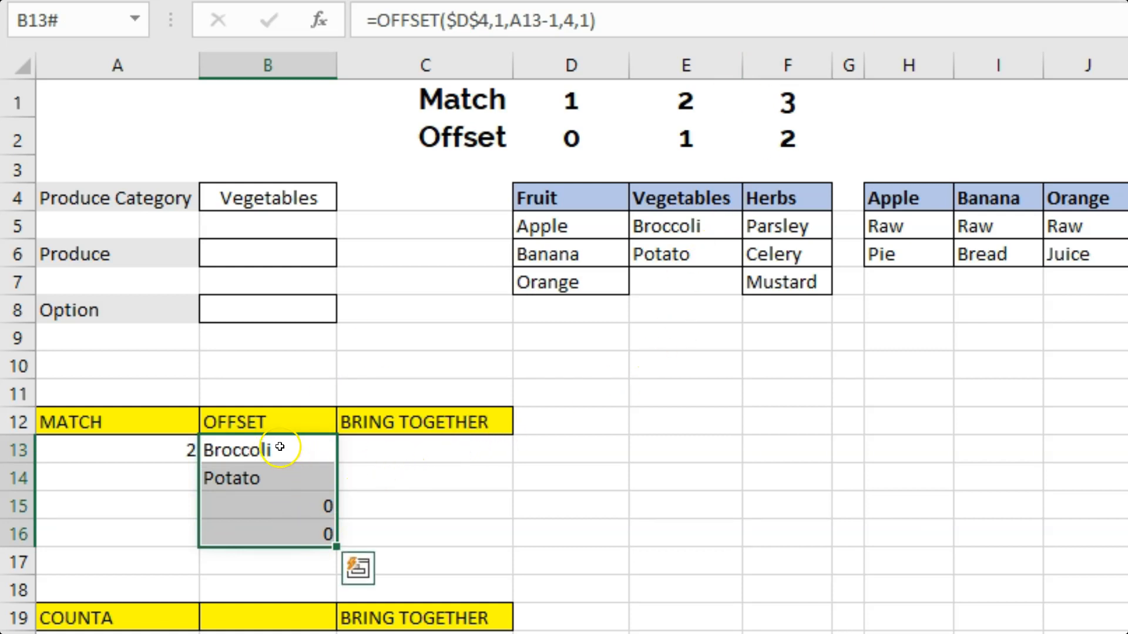
{"action": "left_click_drag", "start_coordinate": [280, 447], "coordinate": [290, 473]}
{"action": "left_click_drag", "start_coordinate": [304, 514], "coordinate": [316, 530]}
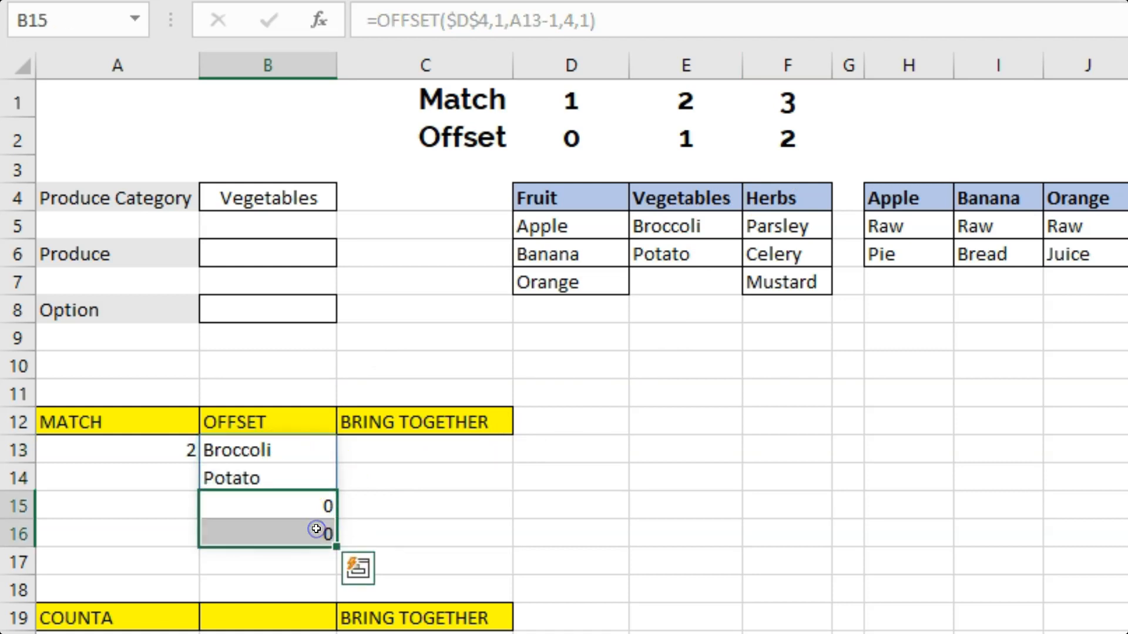
{"action": "left_click_drag", "start_coordinate": [294, 460], "coordinate": [300, 486]}
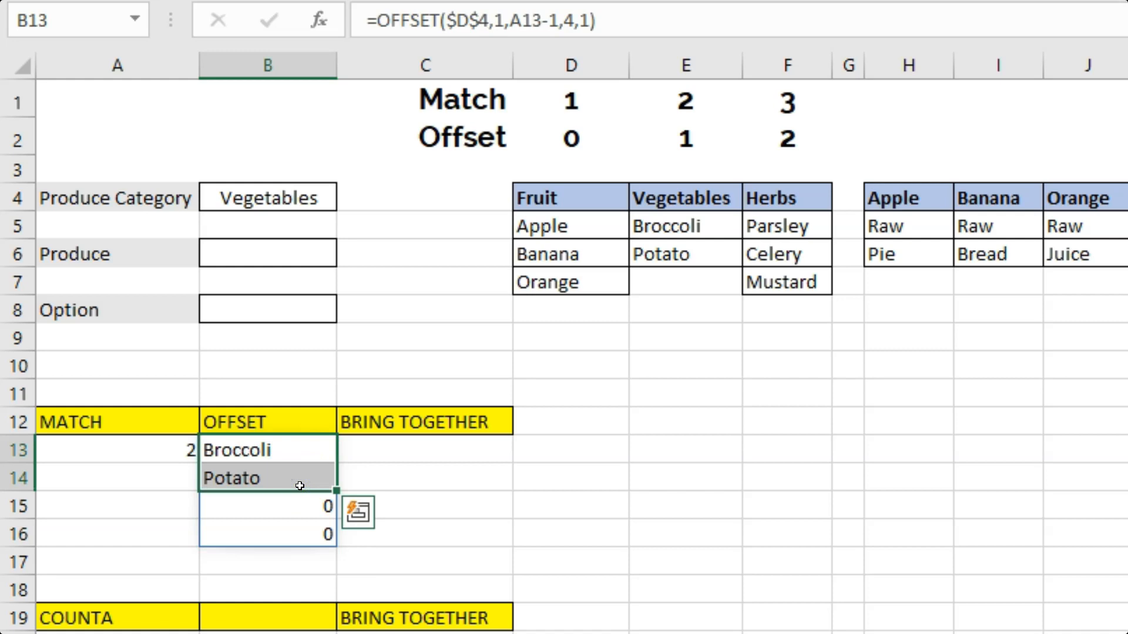
{"action": "left_click", "coordinate": [268, 490]}
{"action": "left_click", "coordinate": [129, 451]}
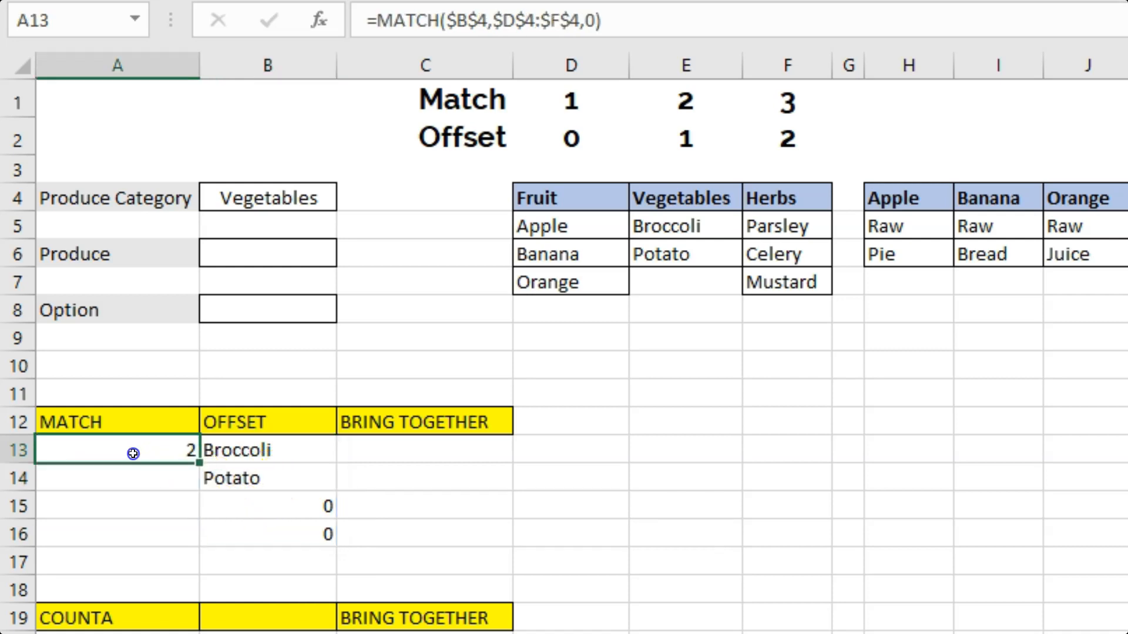
- Copy the OFFSET formula text from B13 into C13 under BRING TOGETHER as =OFFSET($D$4,1,A13-1,4,1)
{"action": "left_click", "coordinate": [264, 453]}
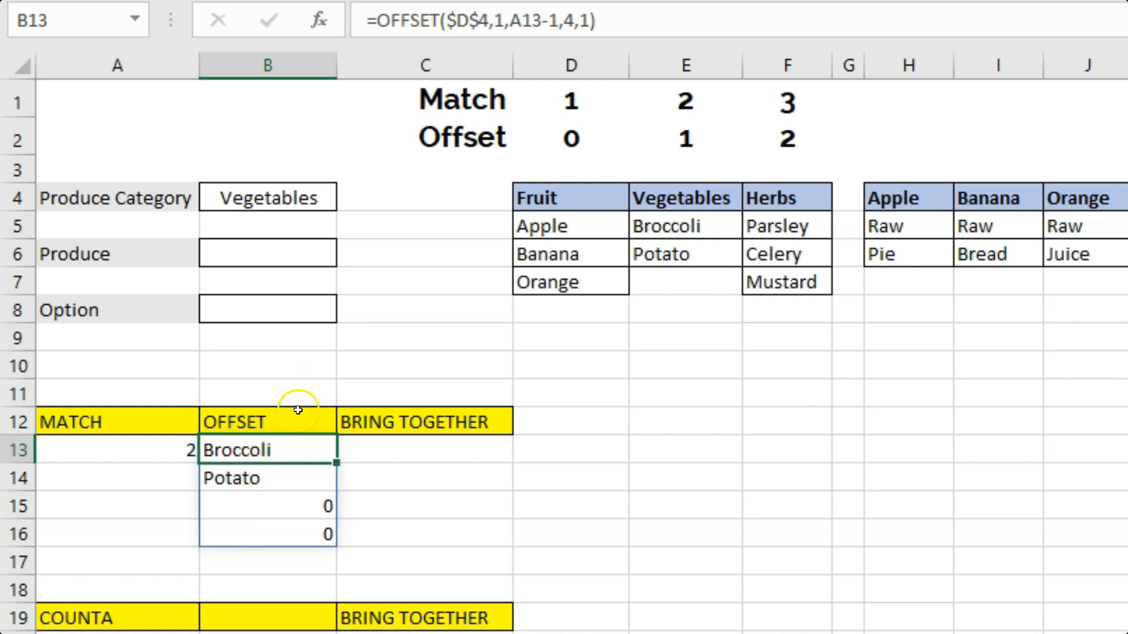
{"action": "key", "text": "ctrl+c"}
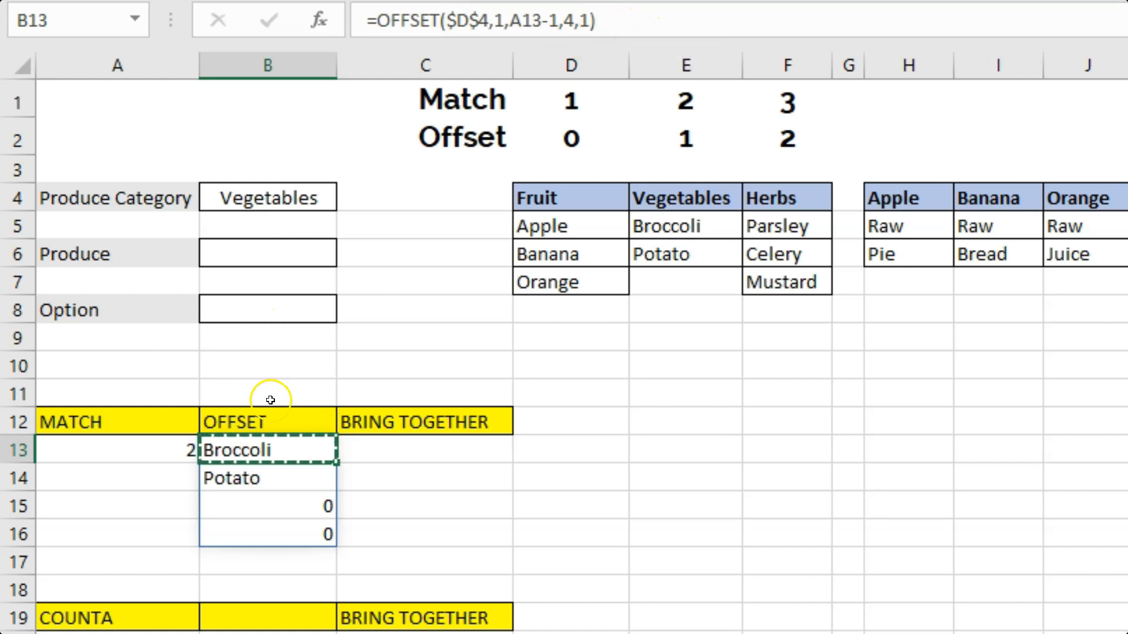
{"action": "left_click_drag", "start_coordinate": [659, 20], "coordinate": [292, 21]}
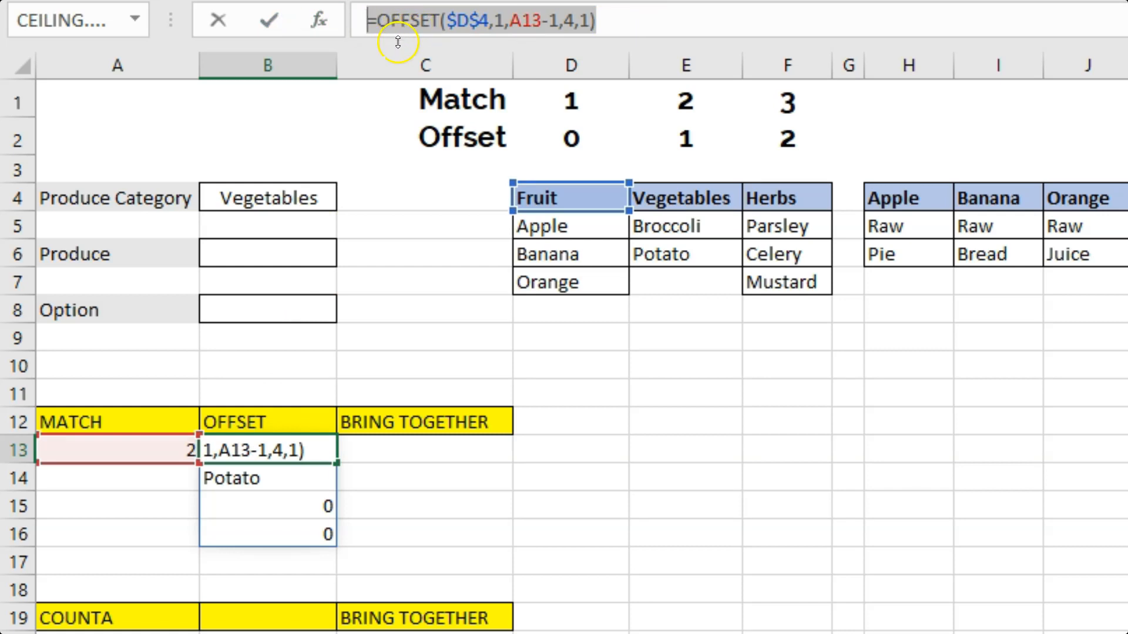
{"action": "key", "text": "Escape"}
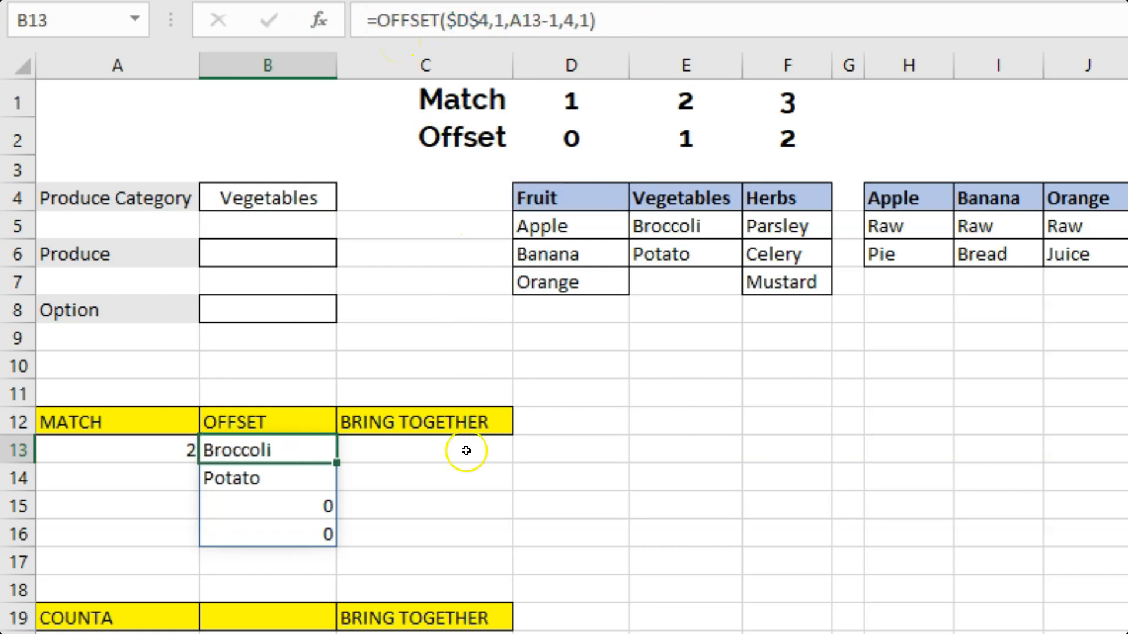
{"action": "double_click", "coordinate": [419, 448]}
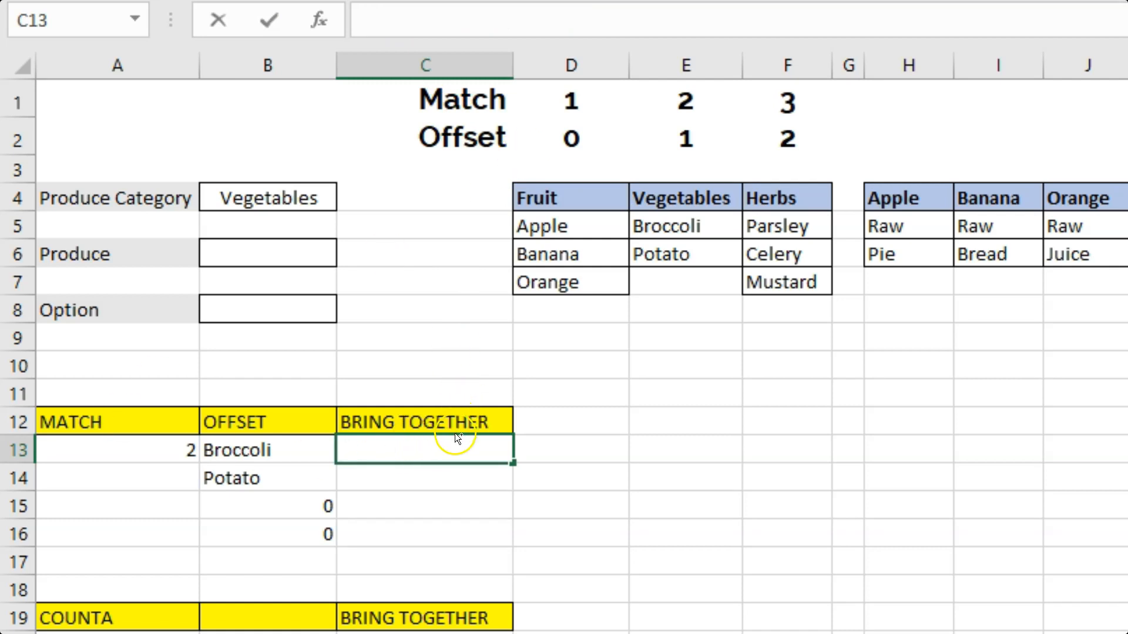
{"action": "key", "text": "ctrl+v"}
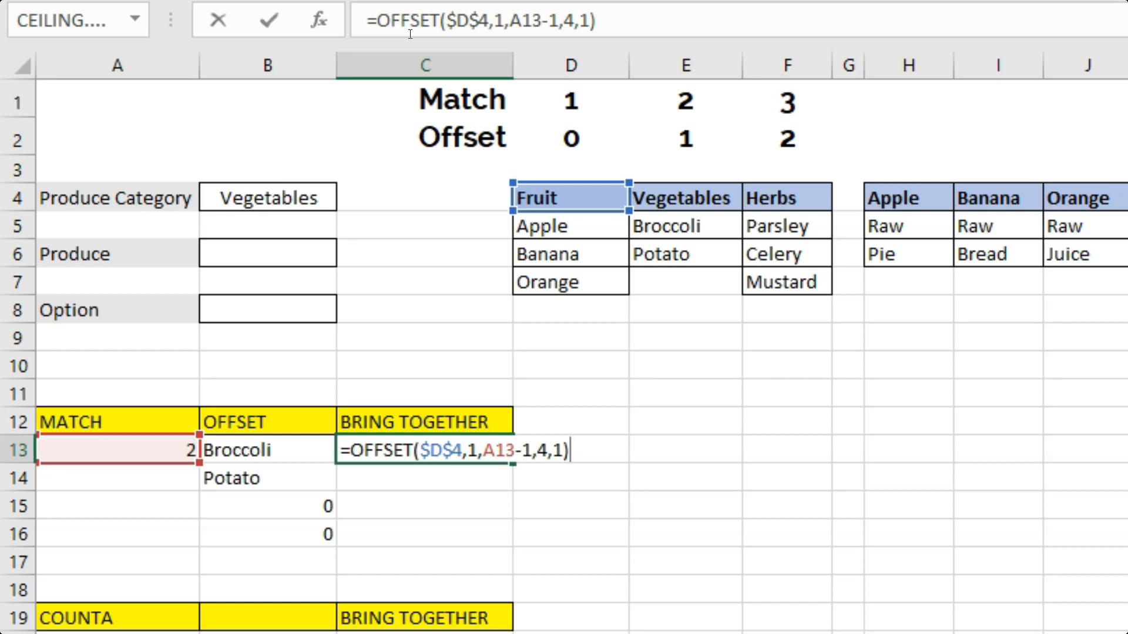
{"action": "key", "text": "Return"}
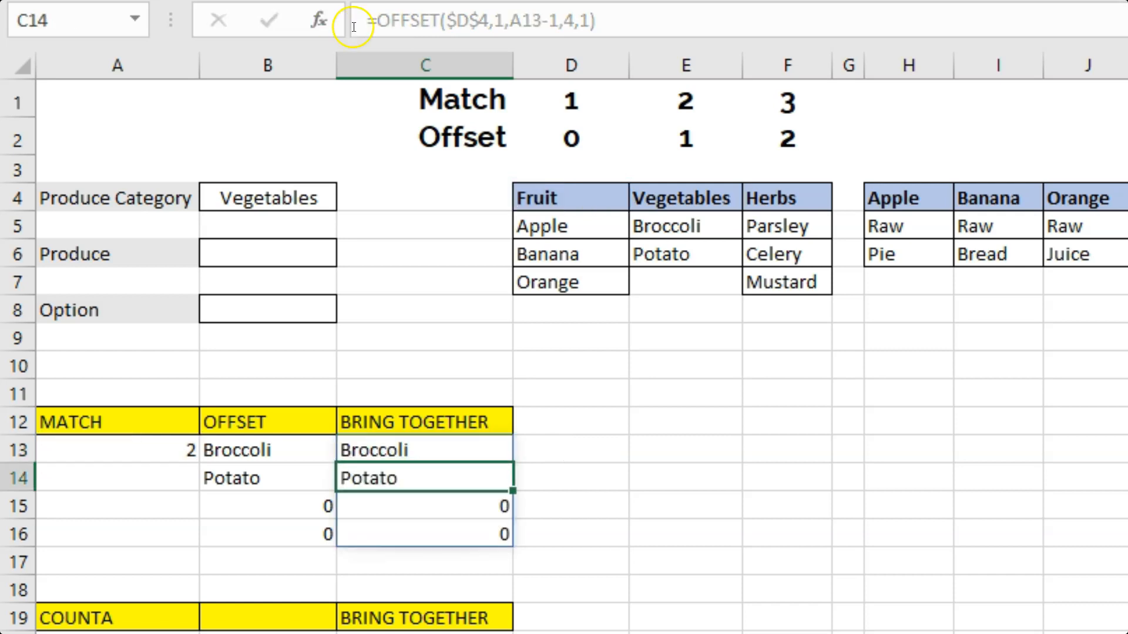
{"action": "left_click", "coordinate": [389, 453]}
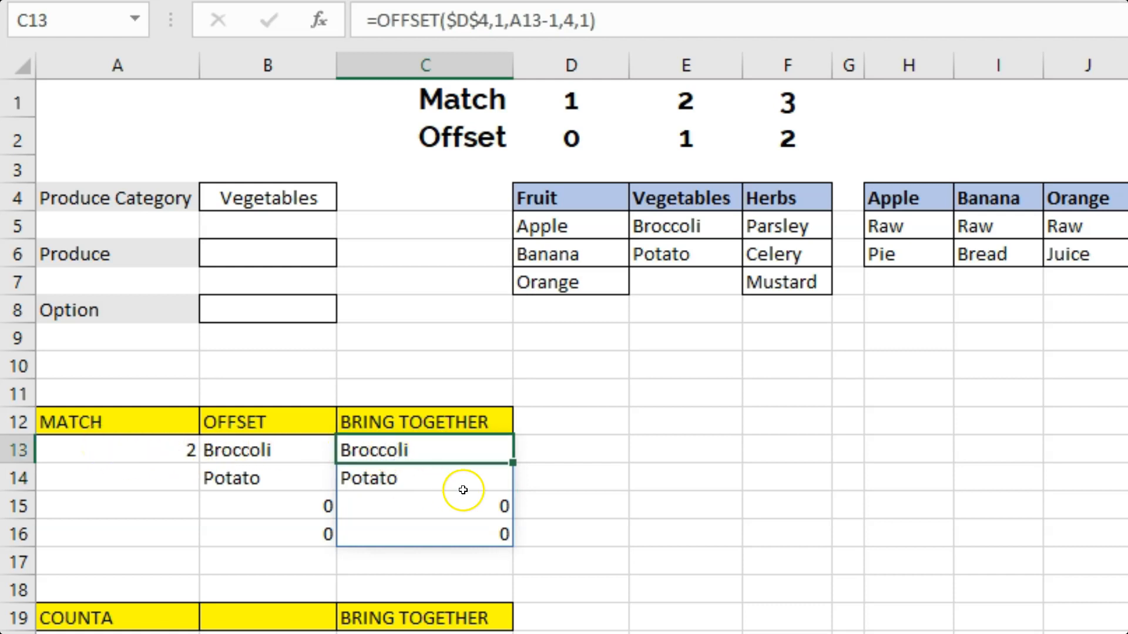
{"action": "left_click", "coordinate": [437, 453]}
- Replace the A13 reference in C13's OFFSET formula with MATCH($B$4,$D$4:$F$4,0), copied from A13 without the equals sign
{"action": "left_click", "coordinate": [116, 449]}
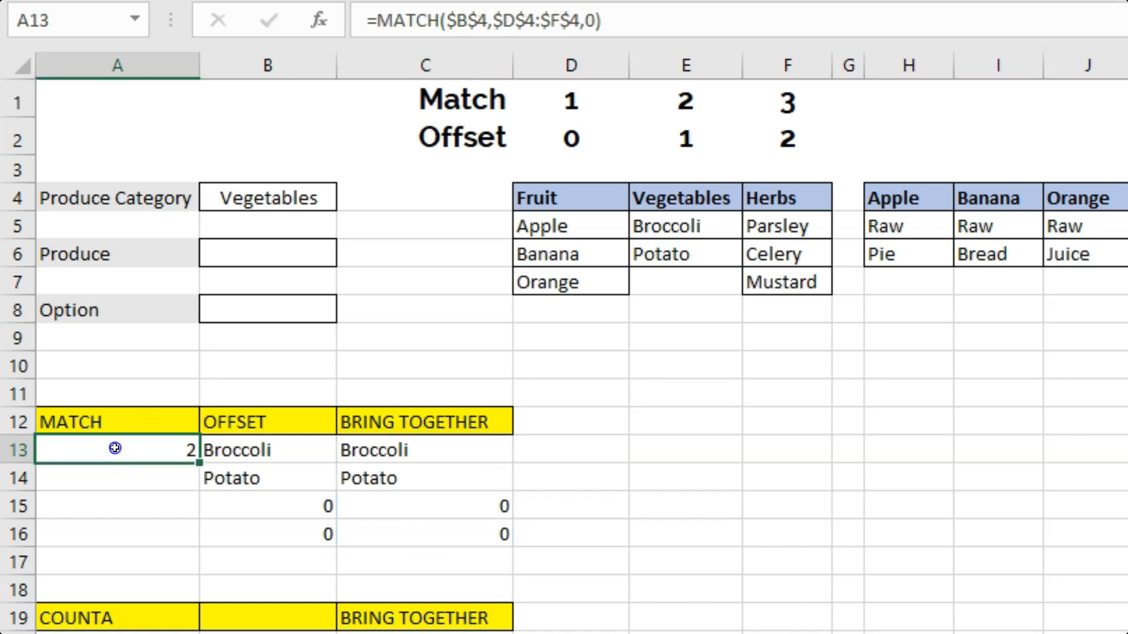
{"action": "left_click", "coordinate": [651, 21]}
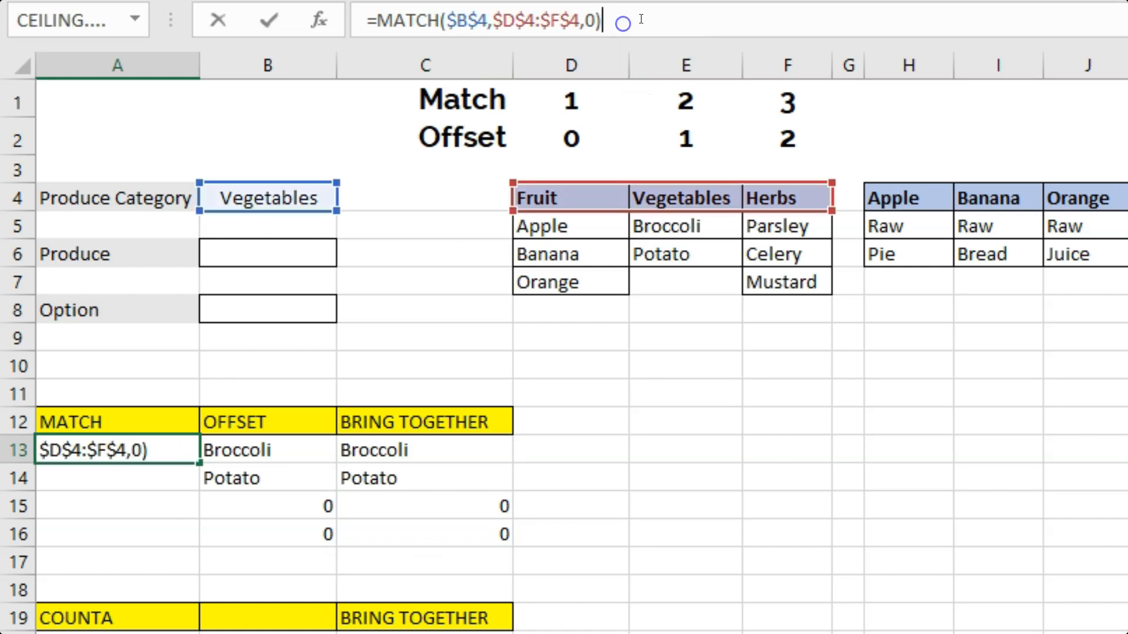
{"action": "left_click_drag", "start_coordinate": [654, 20], "coordinate": [377, 20]}
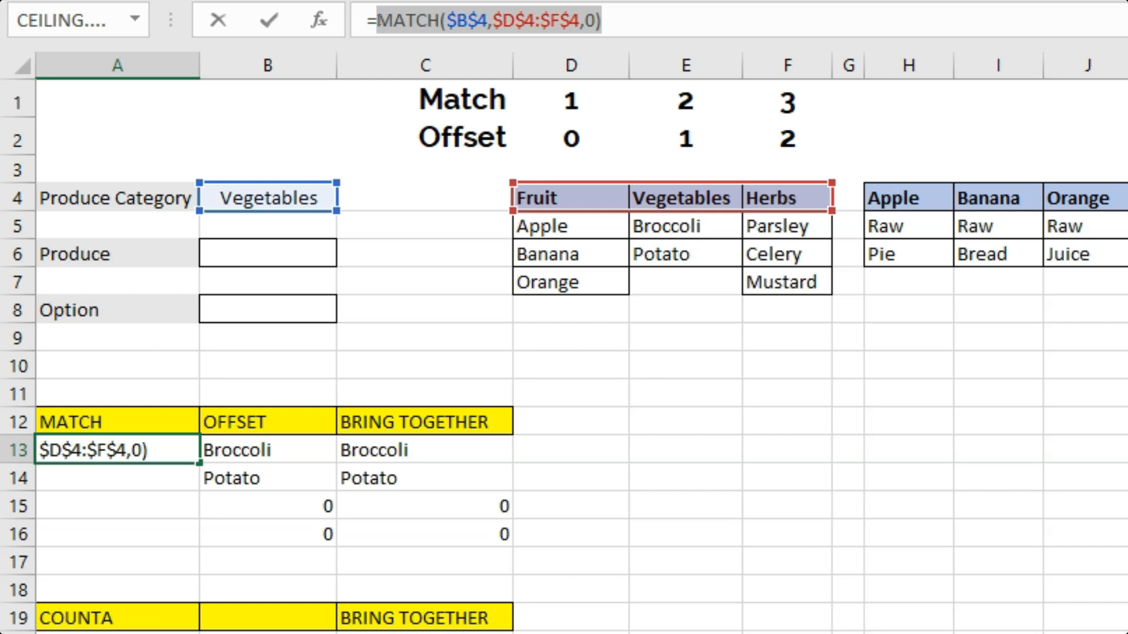
{"action": "right_click", "coordinate": [450, 20]}
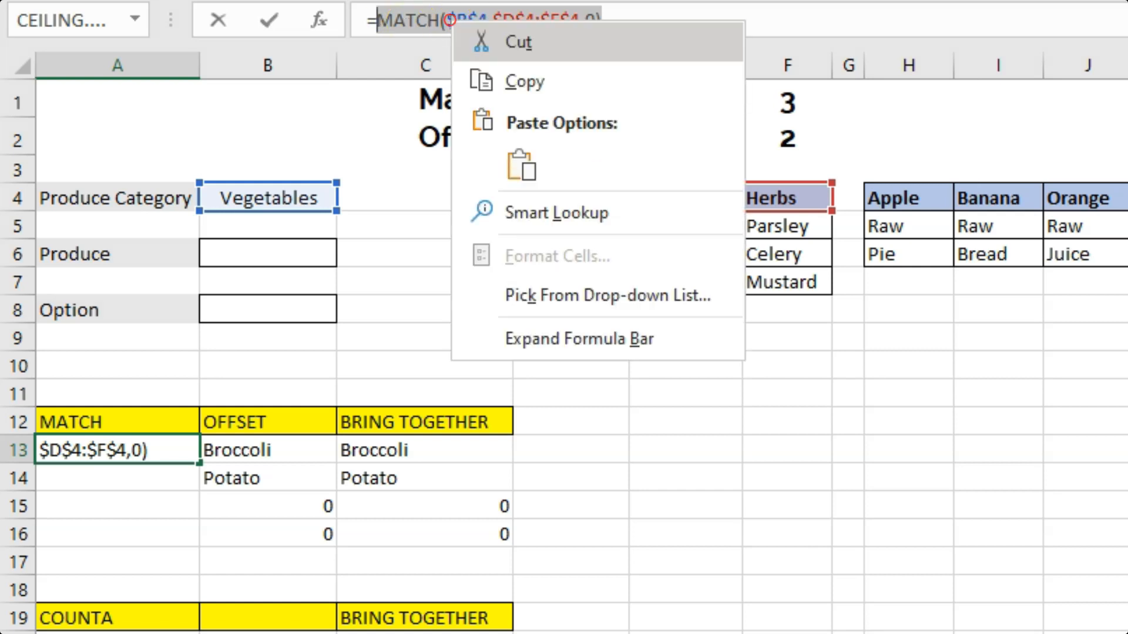
{"action": "left_click", "coordinate": [536, 81]}
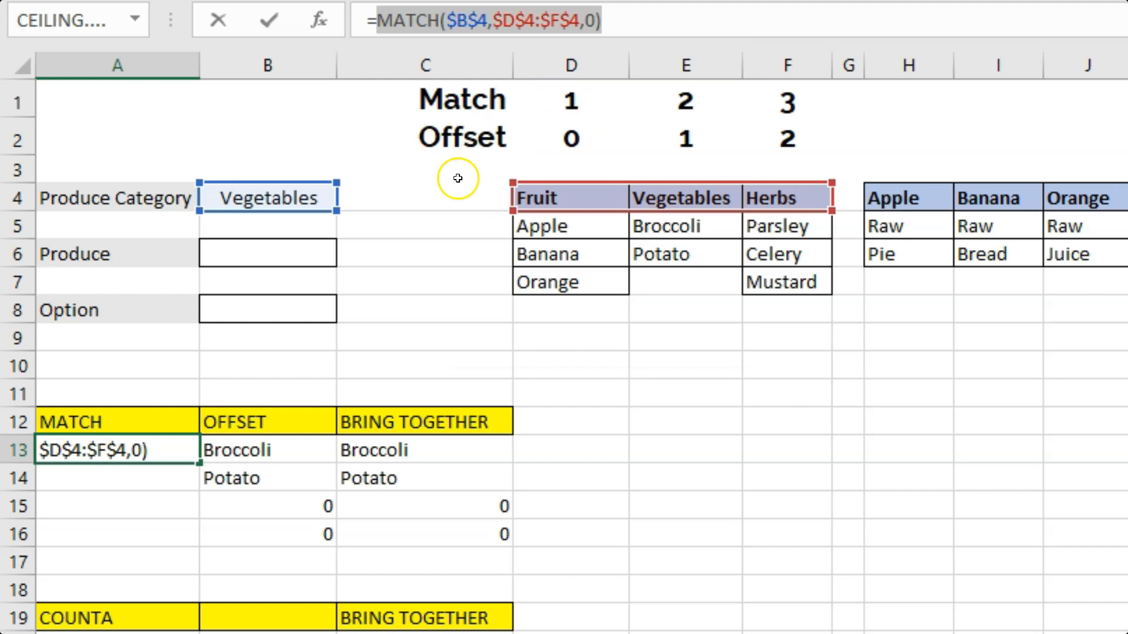
{"action": "left_click", "coordinate": [389, 452]}
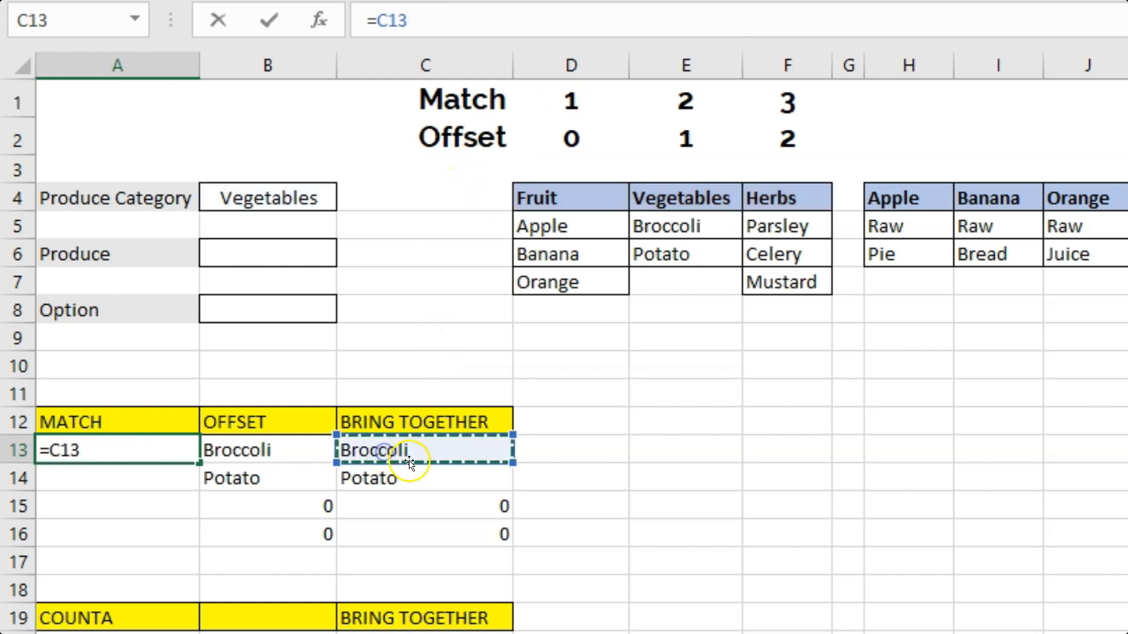
{"action": "key", "text": "Escape"}
{"action": "left_click", "coordinate": [407, 451]}
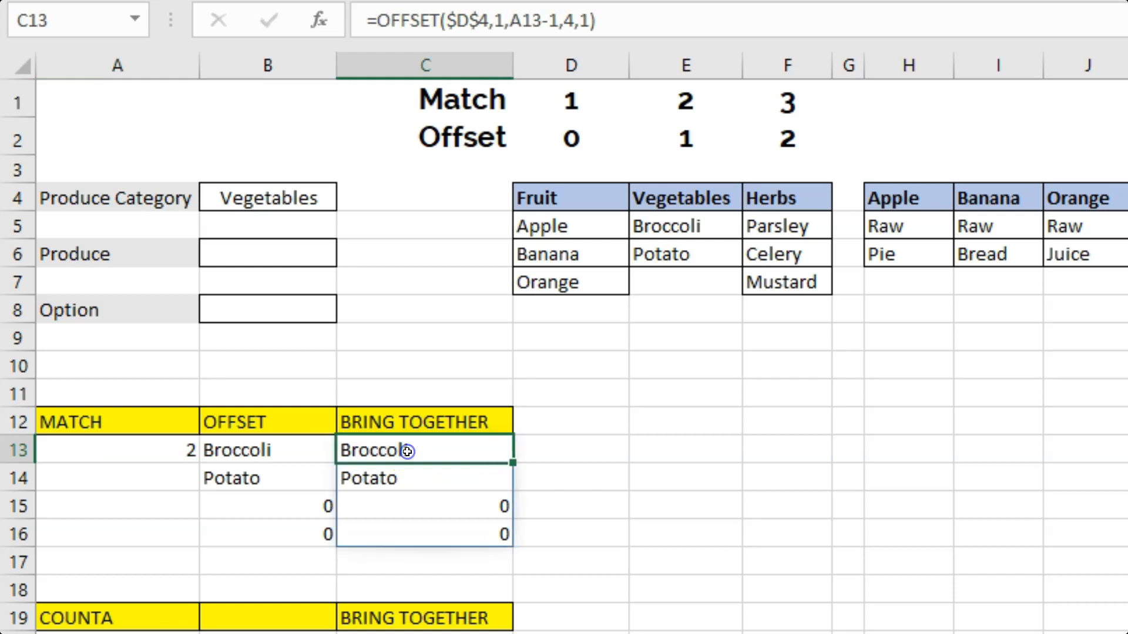
{"action": "double_click", "coordinate": [407, 451]}
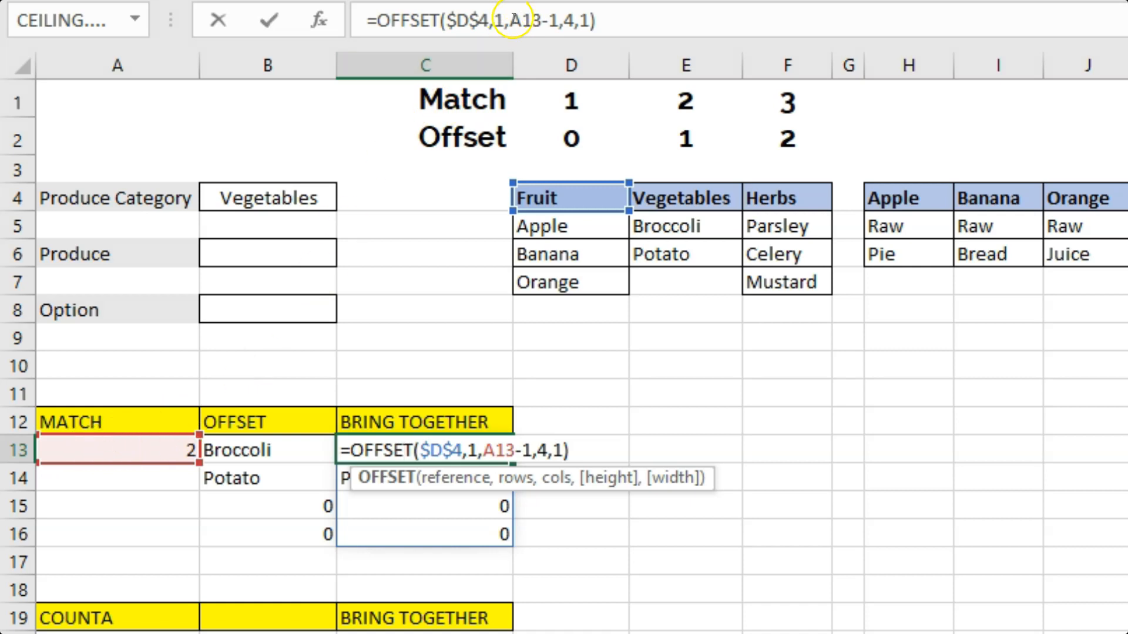
{"action": "left_click_drag", "start_coordinate": [510, 21], "coordinate": [541, 21]}
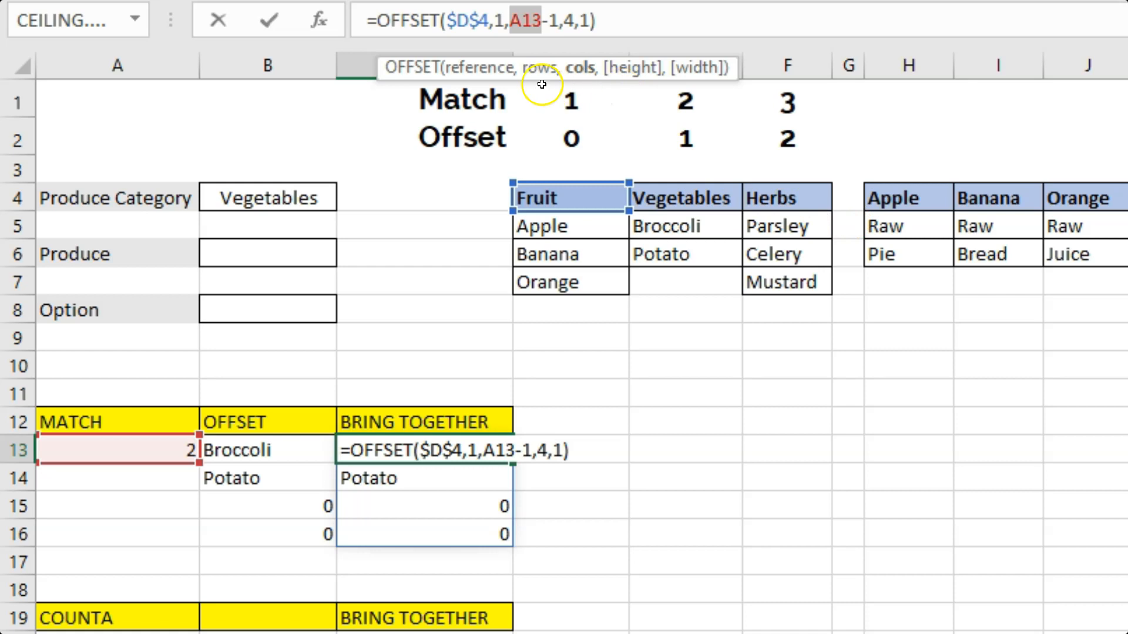
{"action": "key", "text": "ctrl+v"}
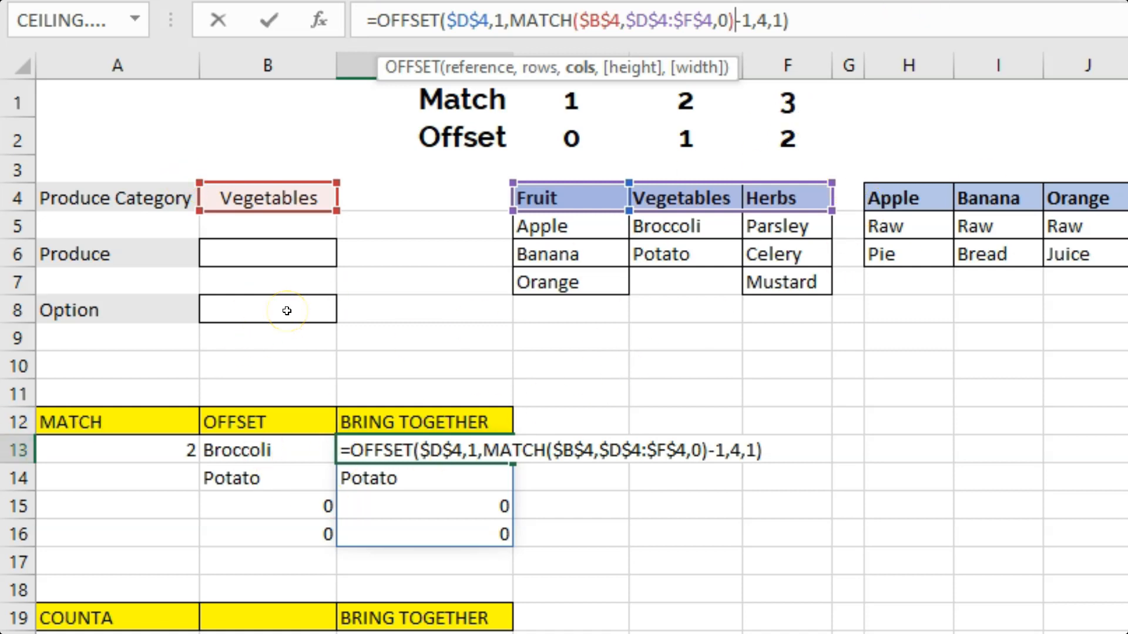
{"action": "key", "text": "Return"}
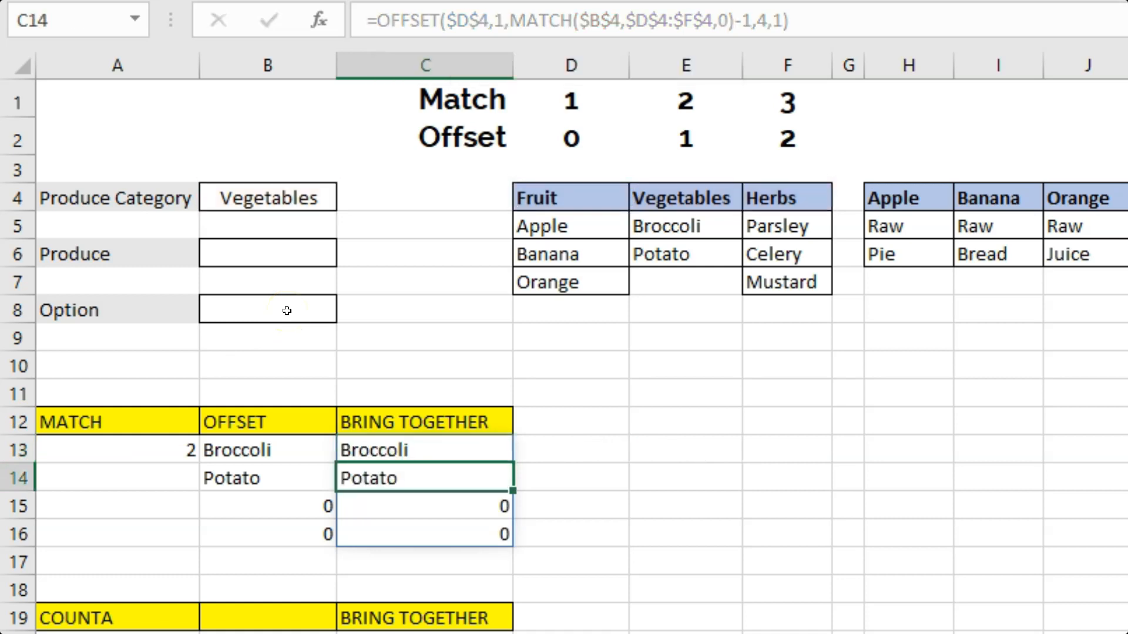
- Copy the full text of the combined OFFSET and MATCH formula from C13, leaving the cell unedited
{"action": "left_click", "coordinate": [406, 442]}
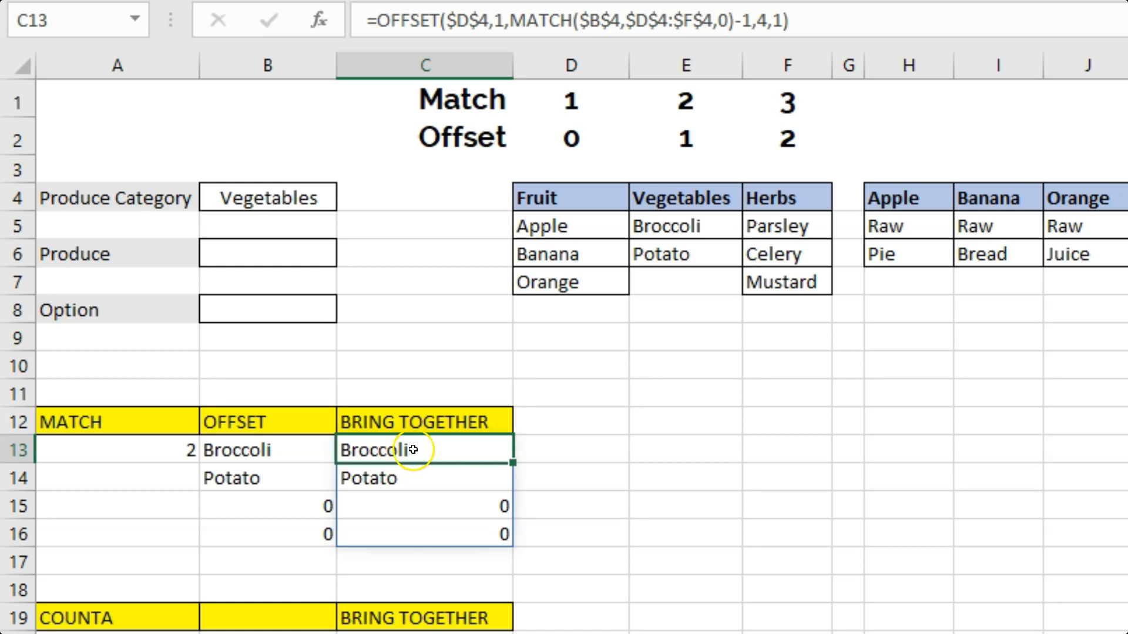
{"action": "left_click_drag", "start_coordinate": [825, 20], "coordinate": [381, 23]}
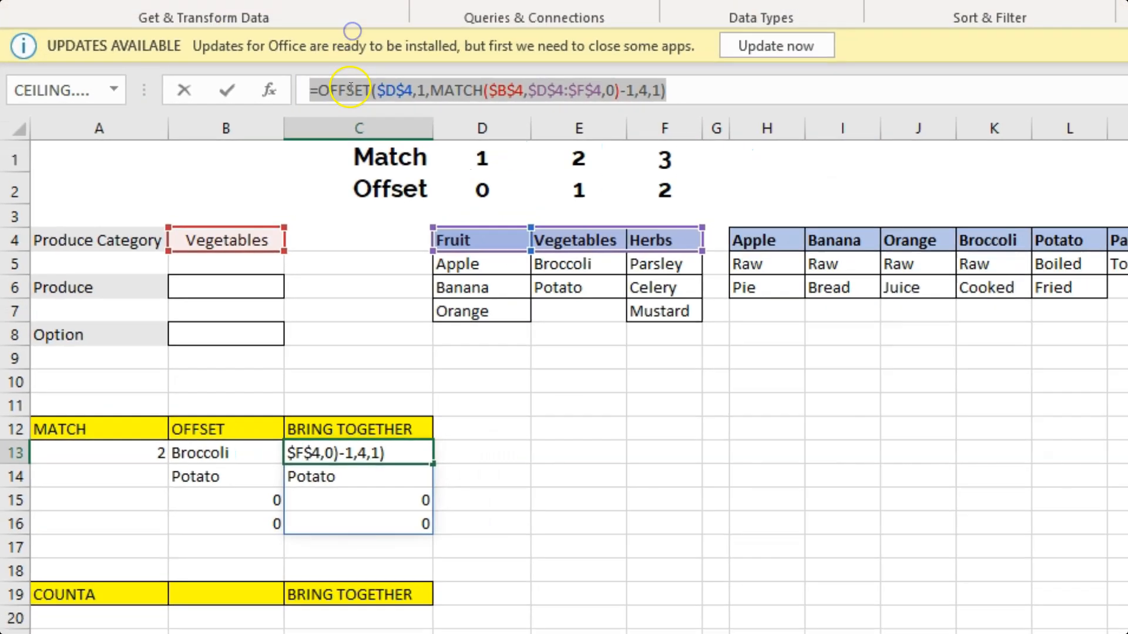
{"action": "right_click", "coordinate": [420, 21]}
{"action": "left_click", "coordinate": [340, 200]}
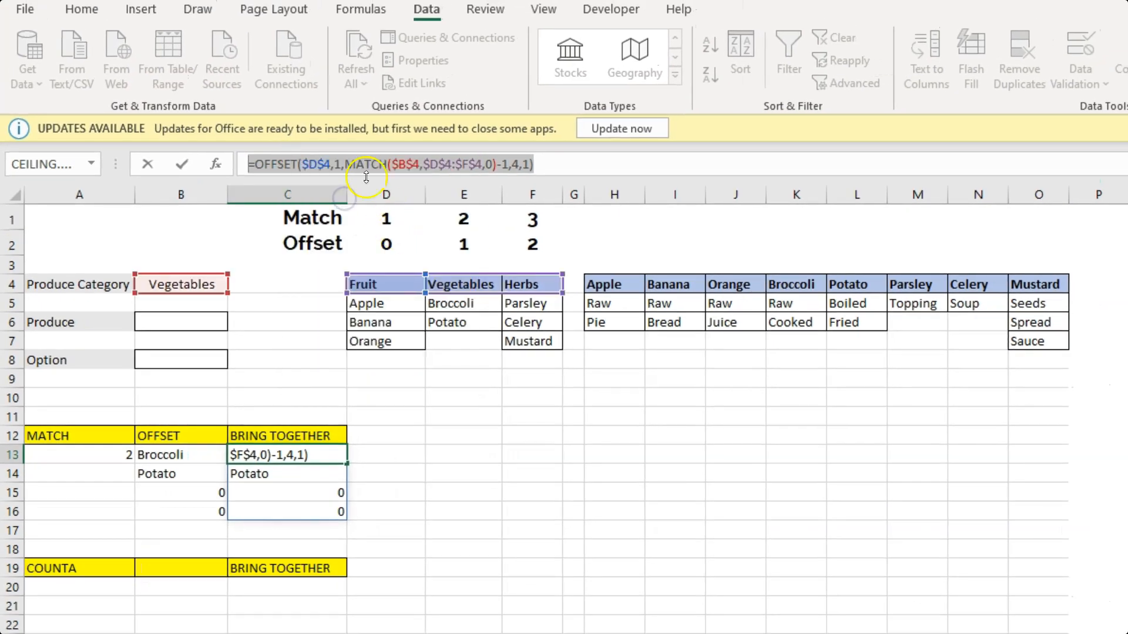
{"action": "key", "text": "Escape"}
- Add list data validation to the Produce cell B6 with the source =OFFSET($D$4,1,MATCH($B$4,$D$4:$F$4,0)-1,4,1)
{"action": "left_click", "coordinate": [181, 319]}
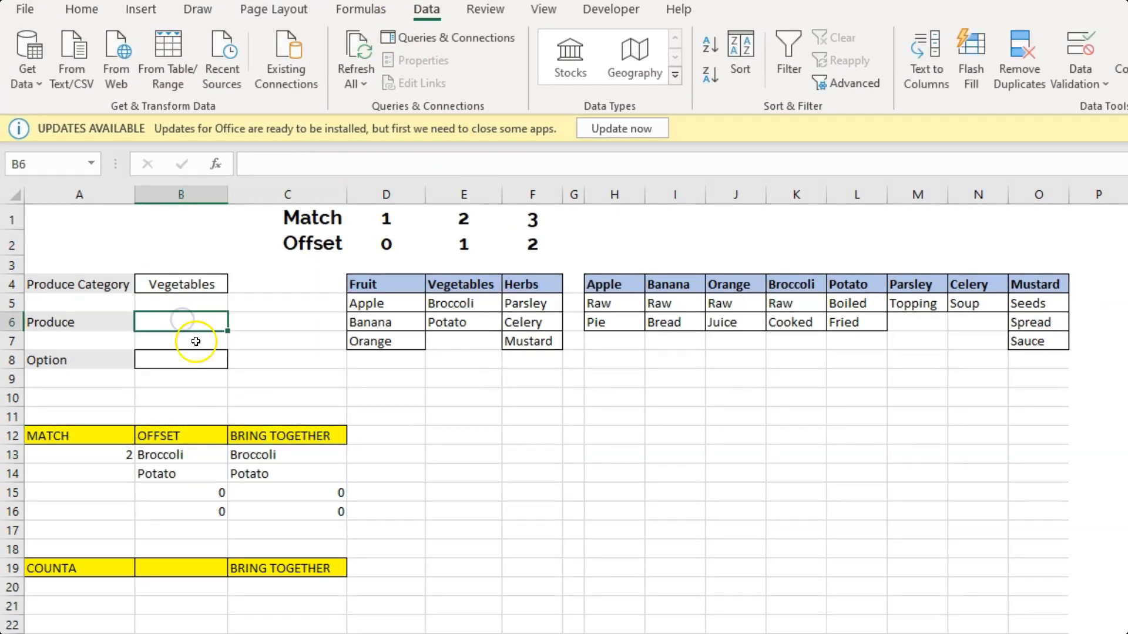
{"action": "left_click", "coordinate": [1077, 71]}
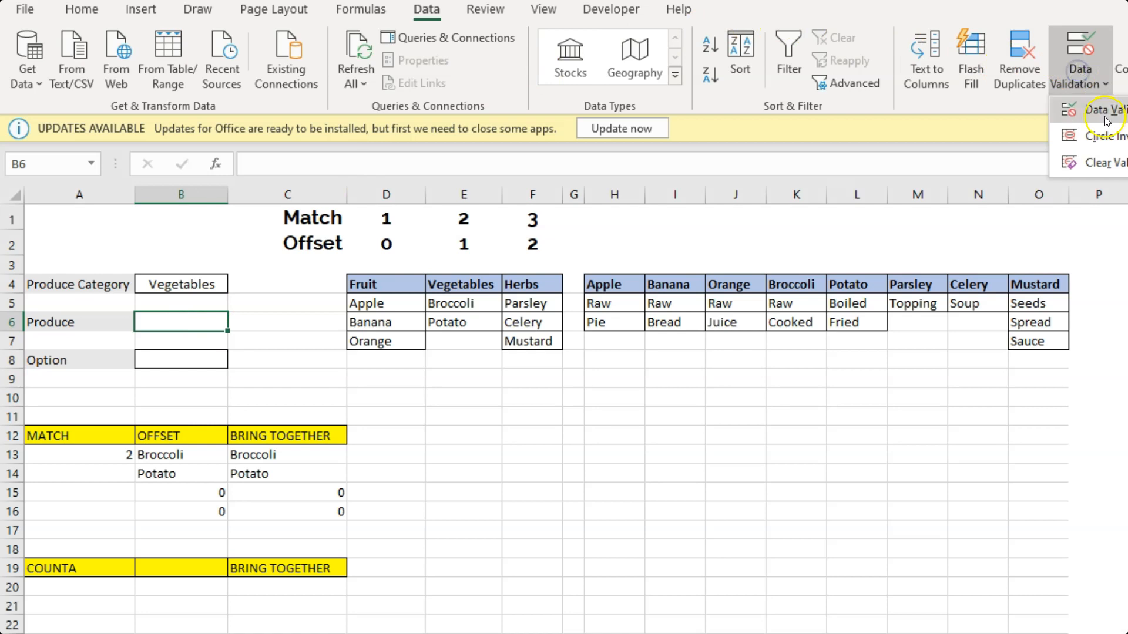
{"action": "left_click", "coordinate": [1084, 109]}
{"action": "left_click", "coordinate": [517, 328]}
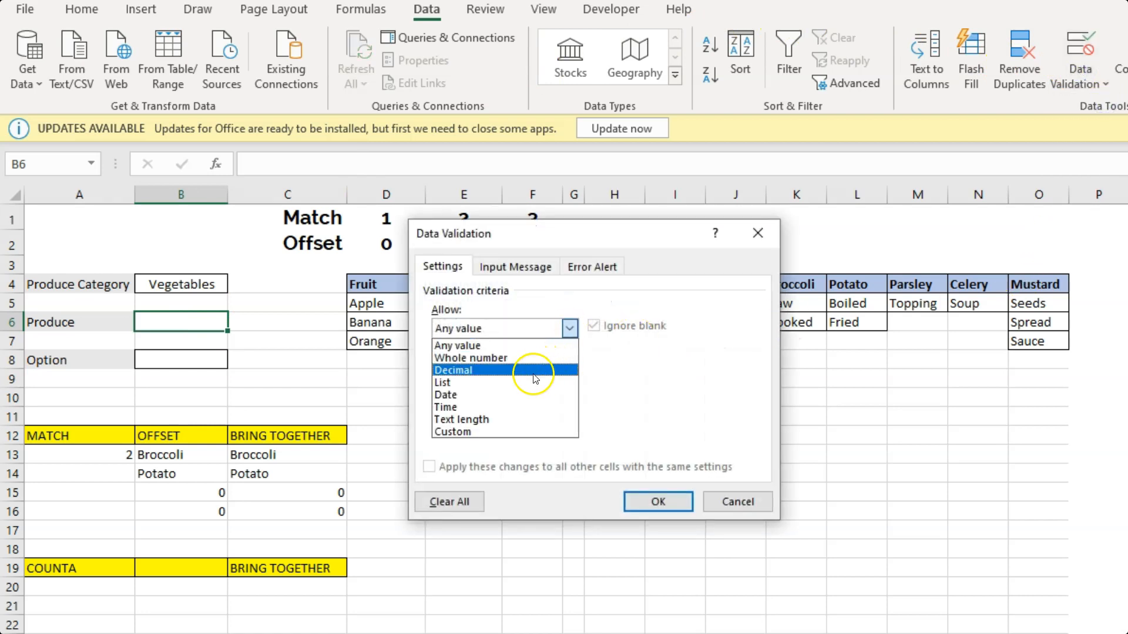
{"action": "left_click", "coordinate": [461, 379]}
{"action": "left_click", "coordinate": [476, 405]}
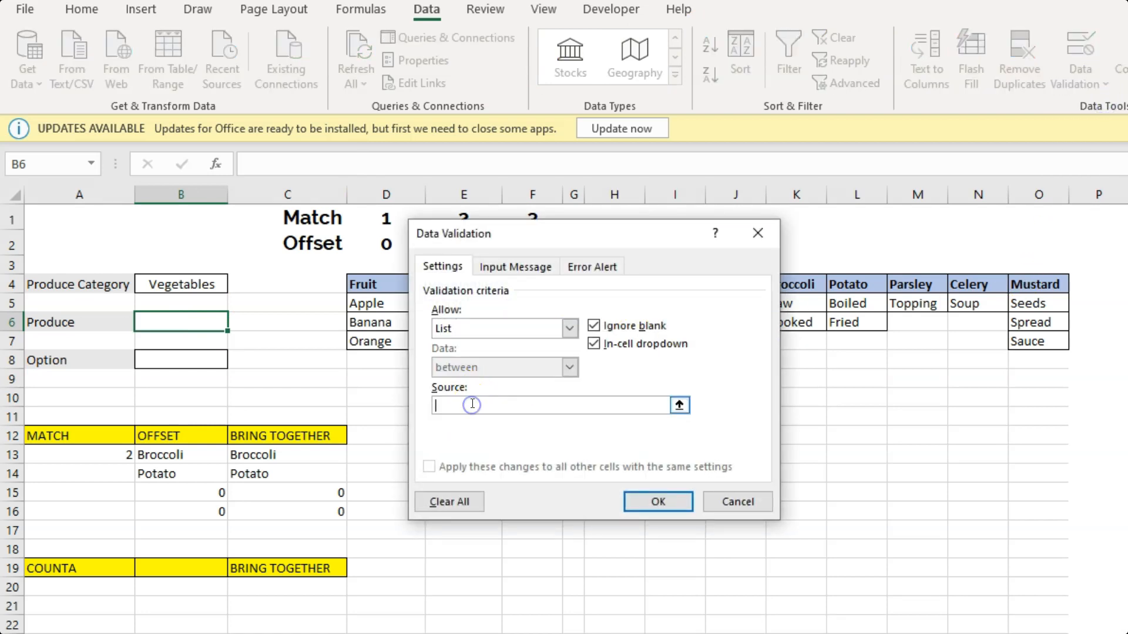
{"action": "left_click", "coordinate": [473, 404]}
{"action": "key", "text": "ctrl+v"}
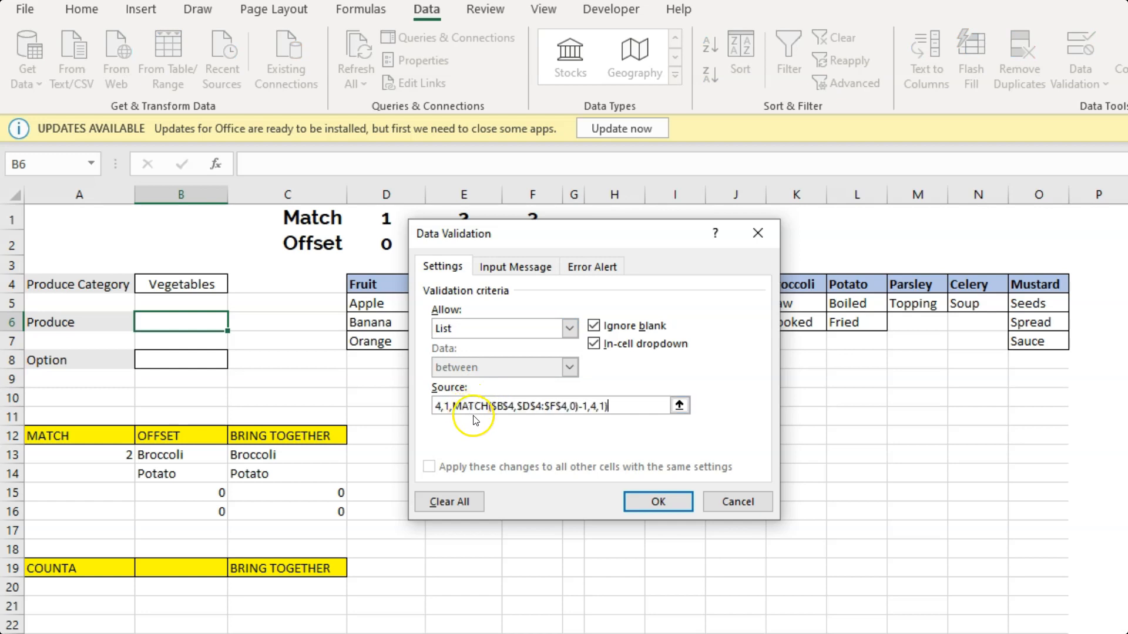
{"action": "left_click", "coordinate": [656, 502]}
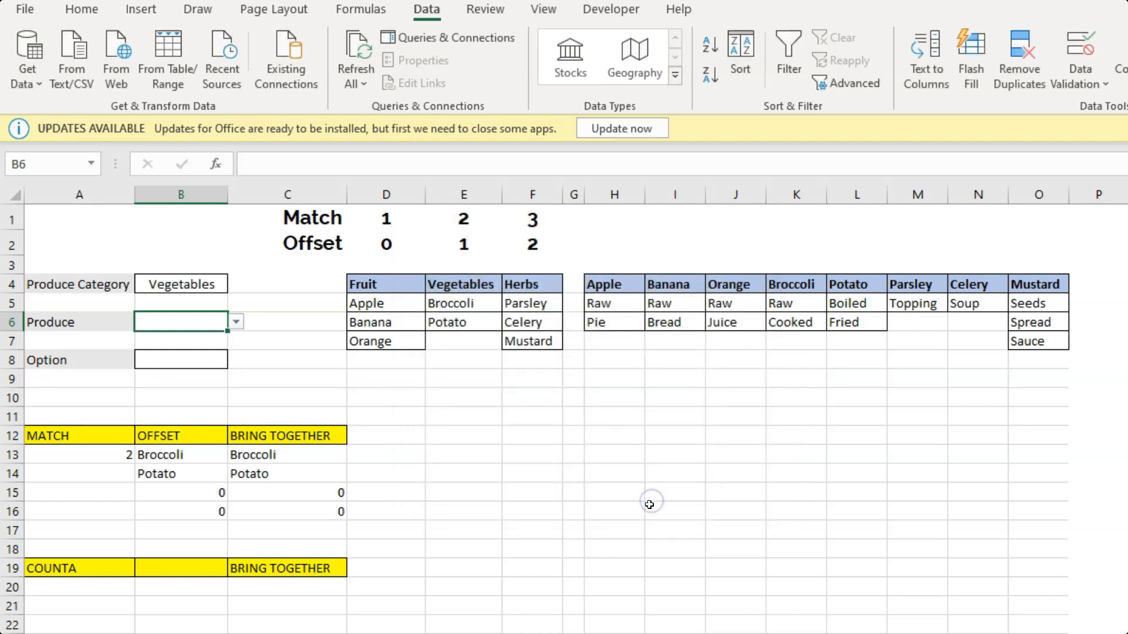
- Check the entries and blank rows offered by the Produce dropdown in B6, leaving the cell empty
{"action": "left_click", "coordinate": [235, 321]}
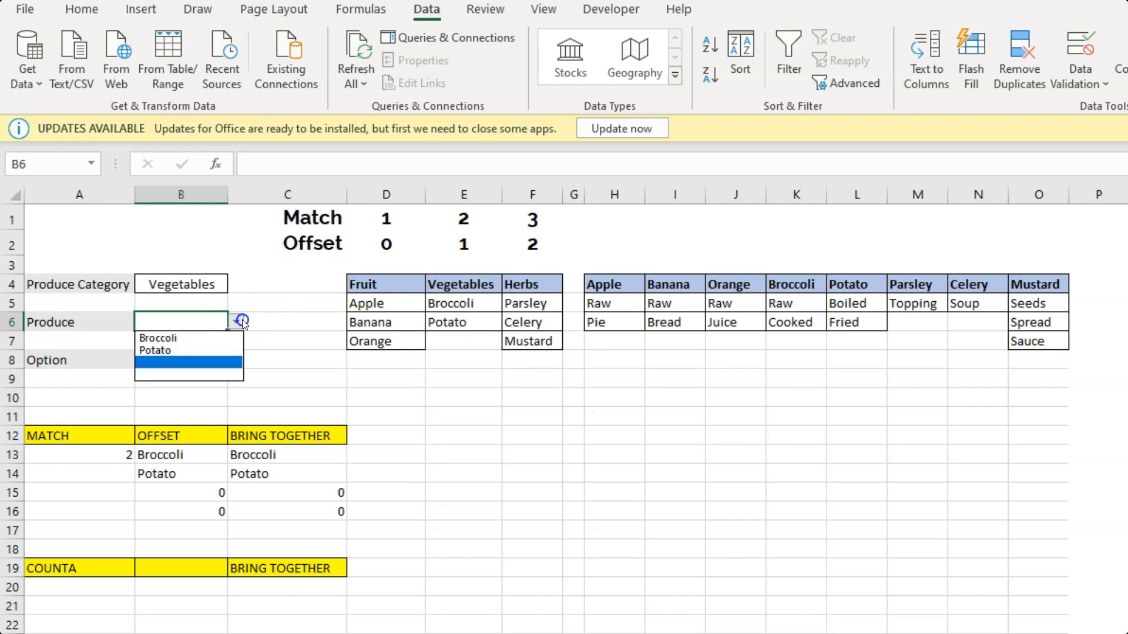
{"action": "left_click", "coordinate": [203, 367]}
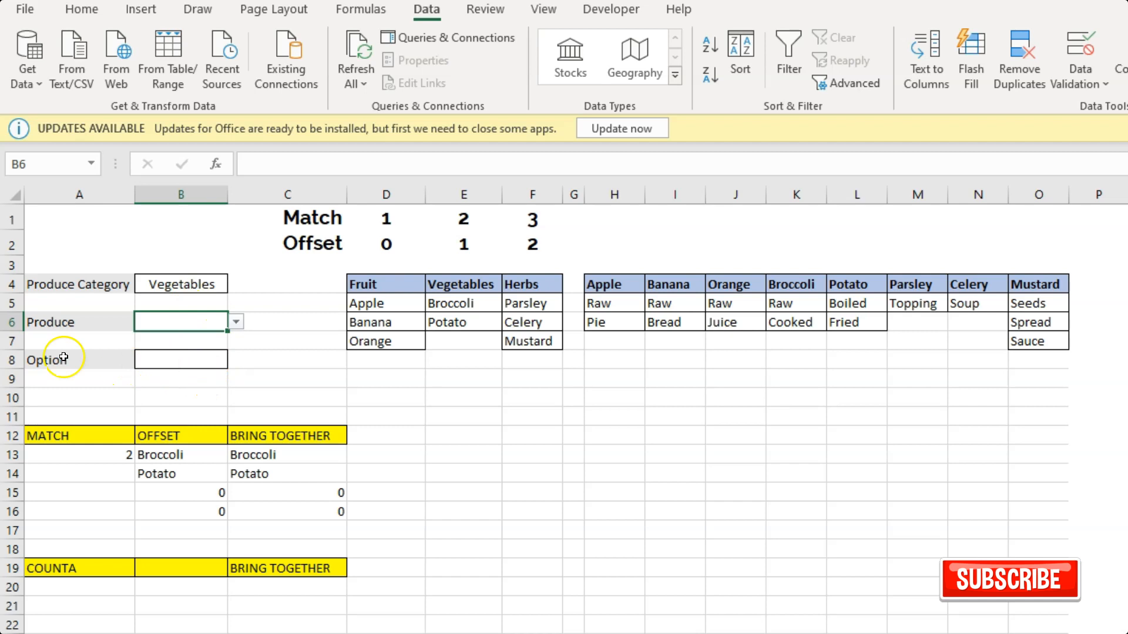
{"action": "left_click", "coordinate": [237, 322]}
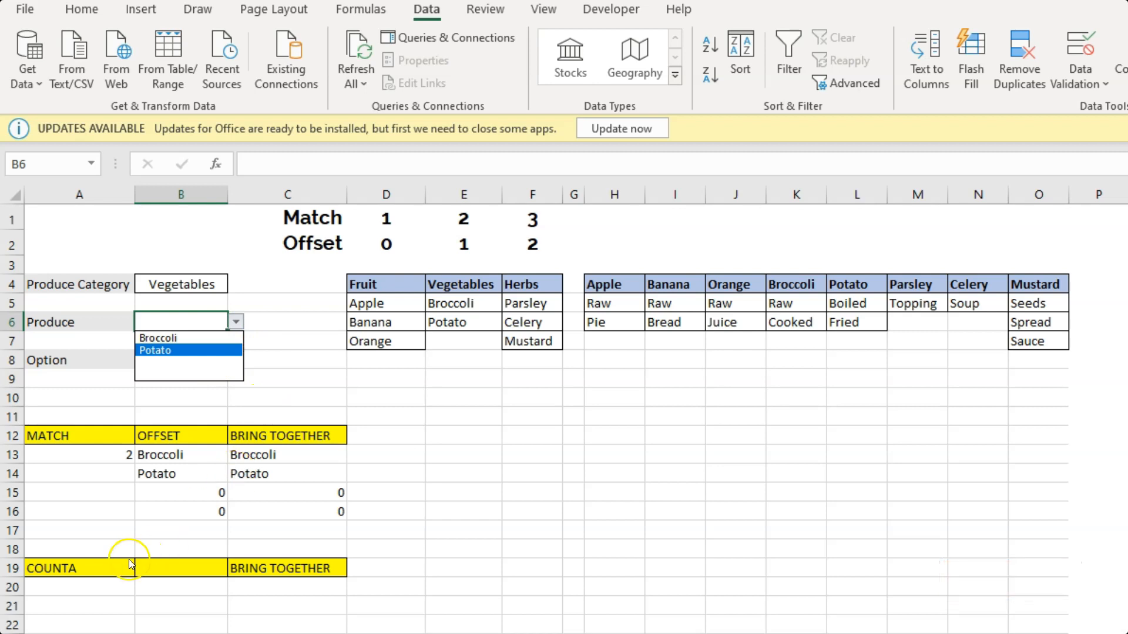
{"action": "left_click", "coordinate": [274, 346]}
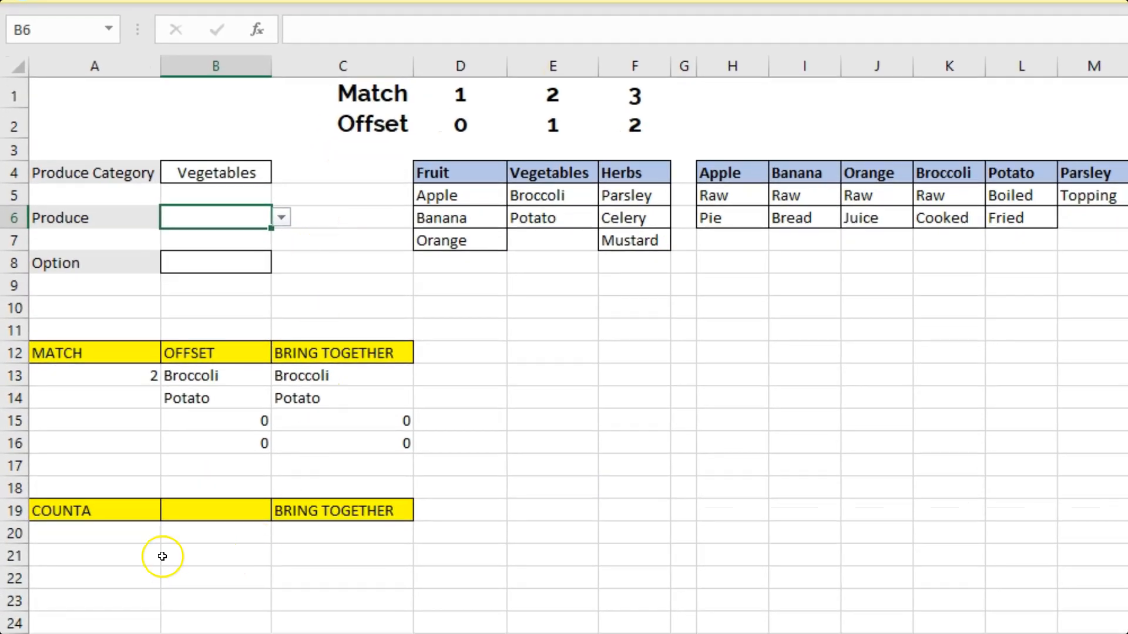
- Review the combined formula in C13 and select the empty cell A20 under the COUNTA header
{"action": "left_click", "coordinate": [93, 532]}
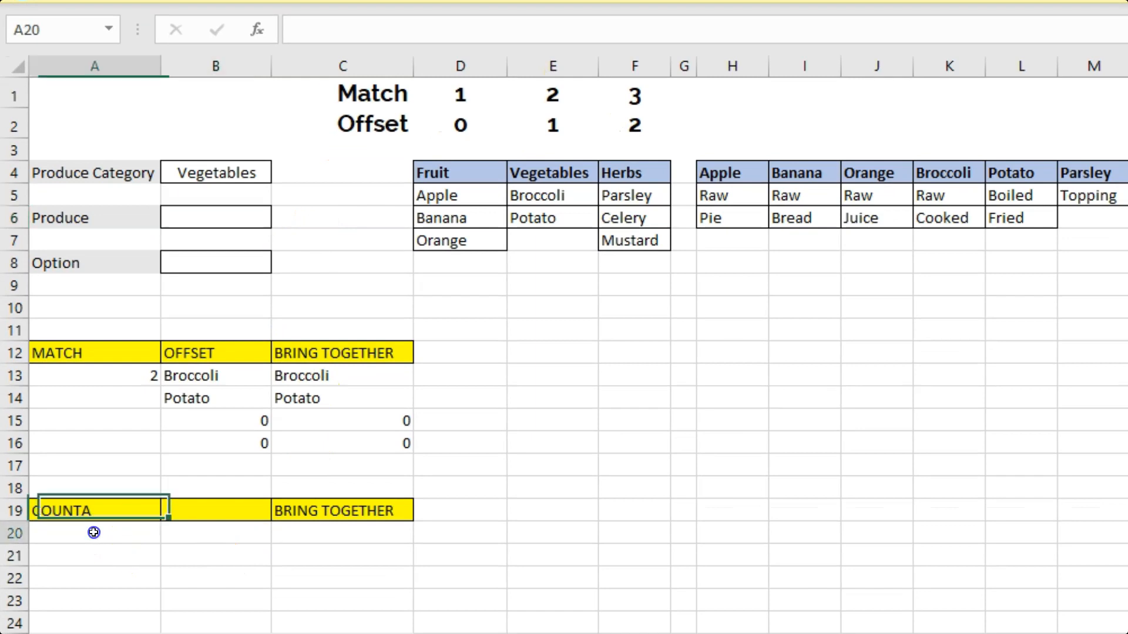
{"action": "left_click", "coordinate": [364, 378]}
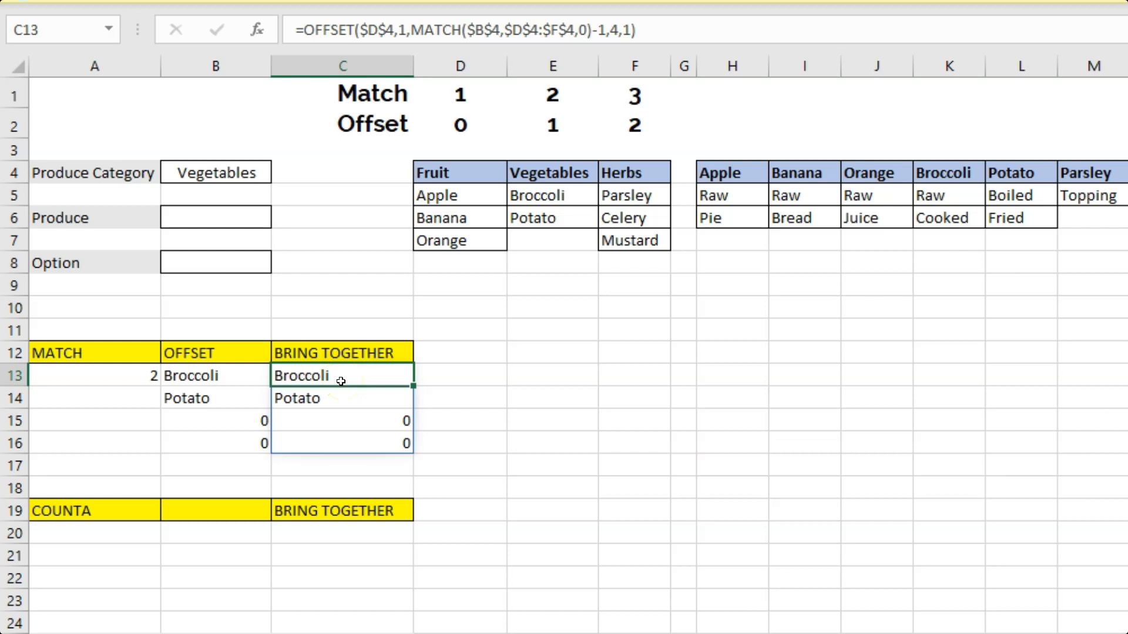
{"action": "left_click", "coordinate": [88, 531]}
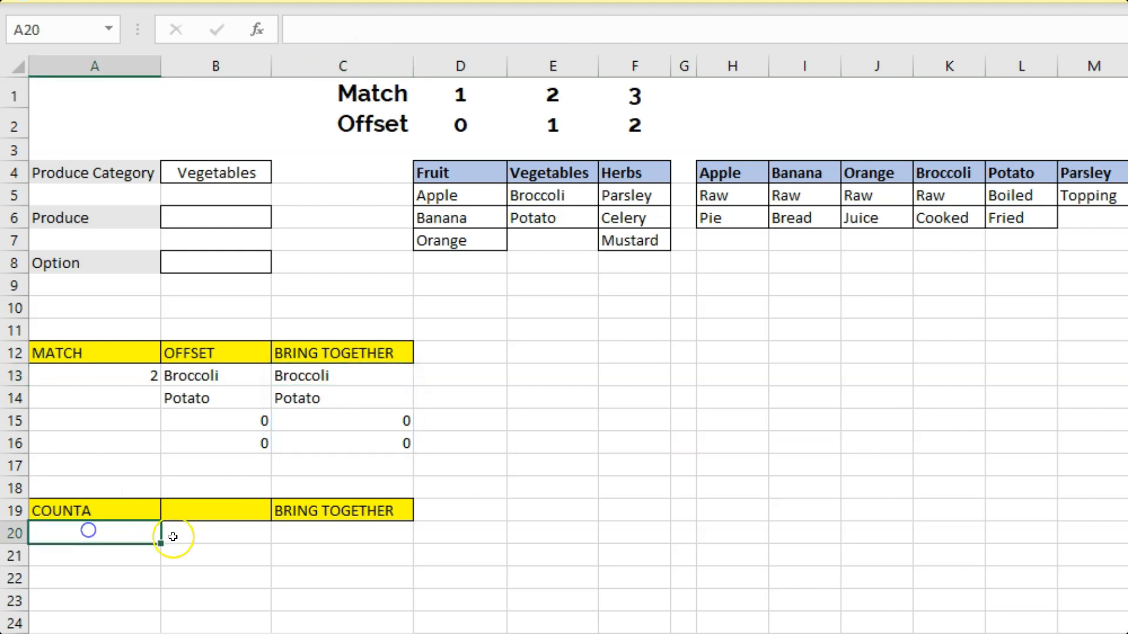
{"action": "type", "text": "=counta"}
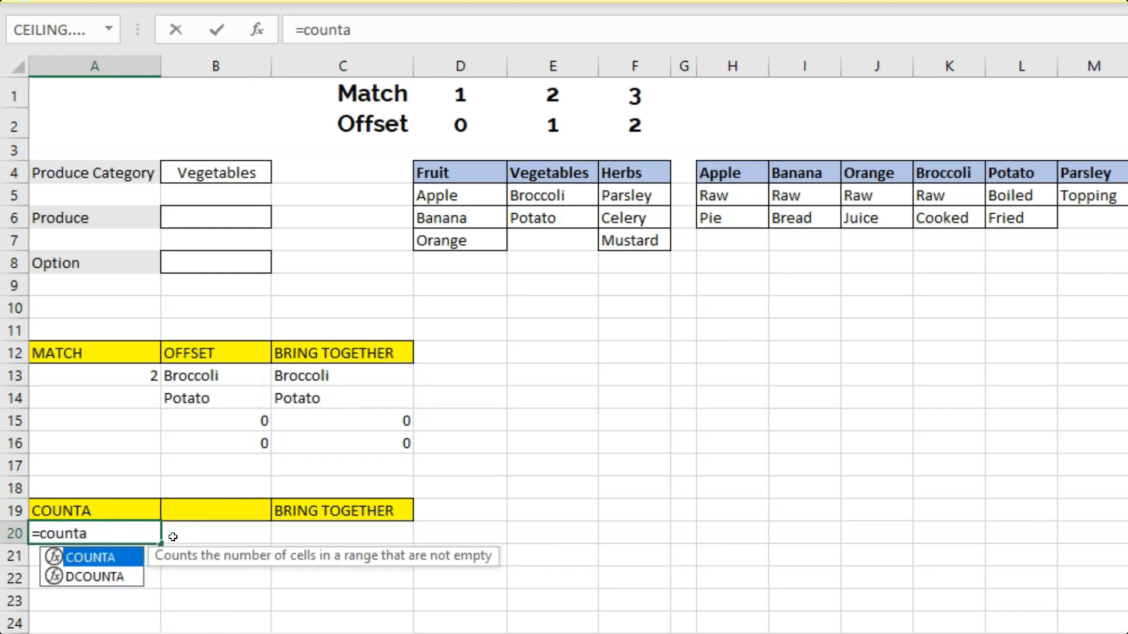
{"action": "type", "text": "("}
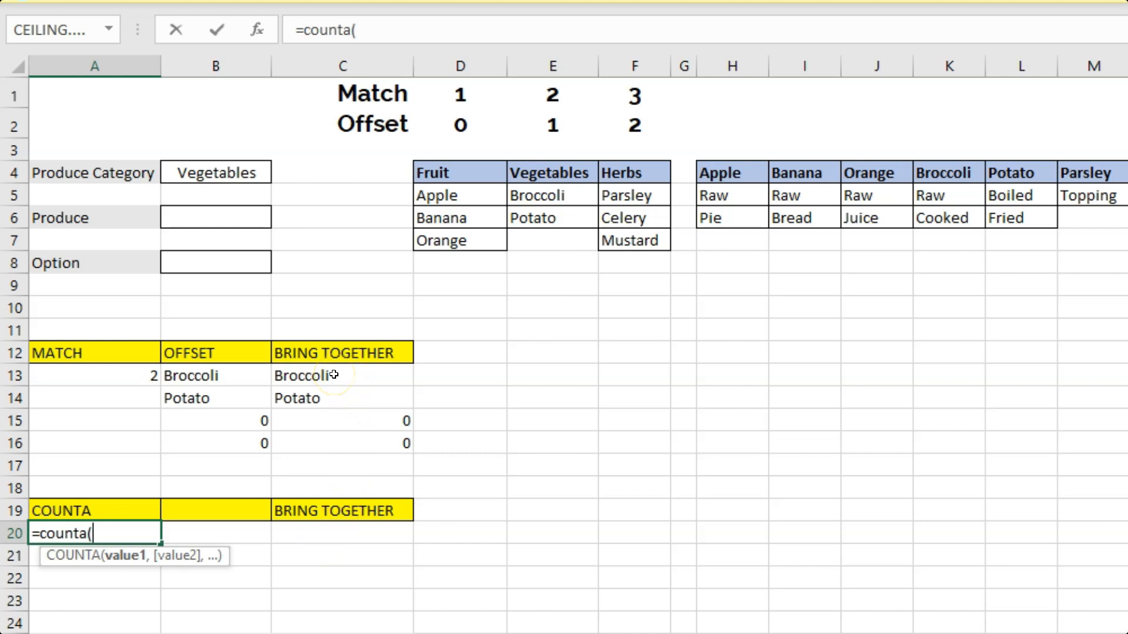
{"action": "key", "text": "Escape"}
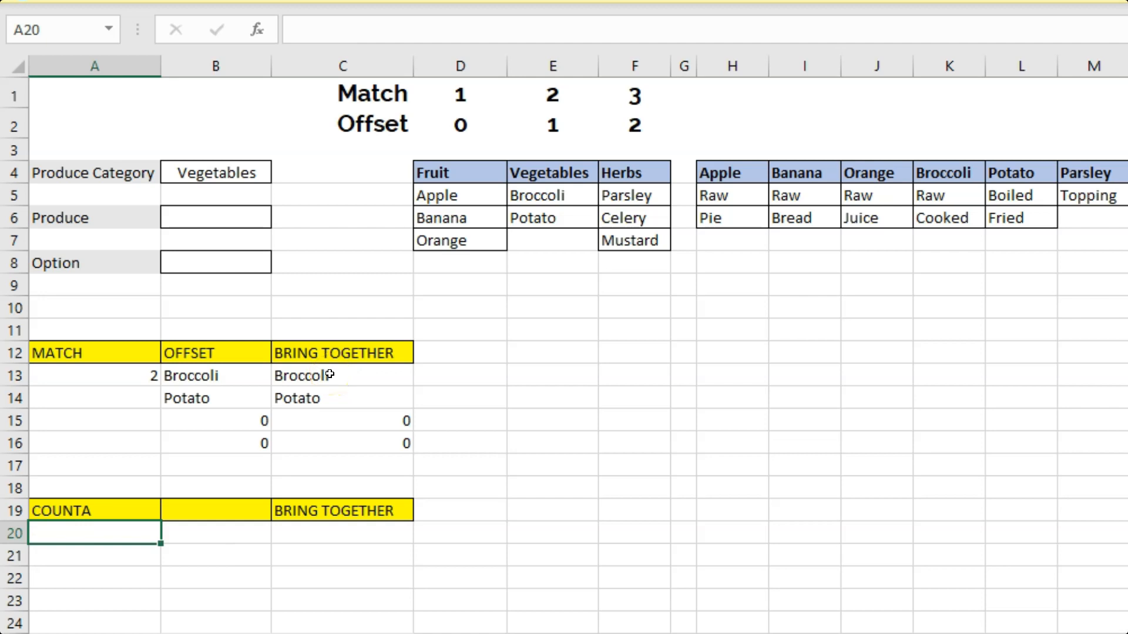
- Copy the combined OFFSET and MATCH formula from C13 without its equals sign, leaving the cell unedited
{"action": "left_click", "coordinate": [329, 374]}
{"action": "left_click", "coordinate": [646, 30]}
{"action": "left_click_drag", "start_coordinate": [605, 31], "coordinate": [304, 27]}
{"action": "right_click", "coordinate": [350, 19]}
{"action": "left_click", "coordinate": [419, 73]}
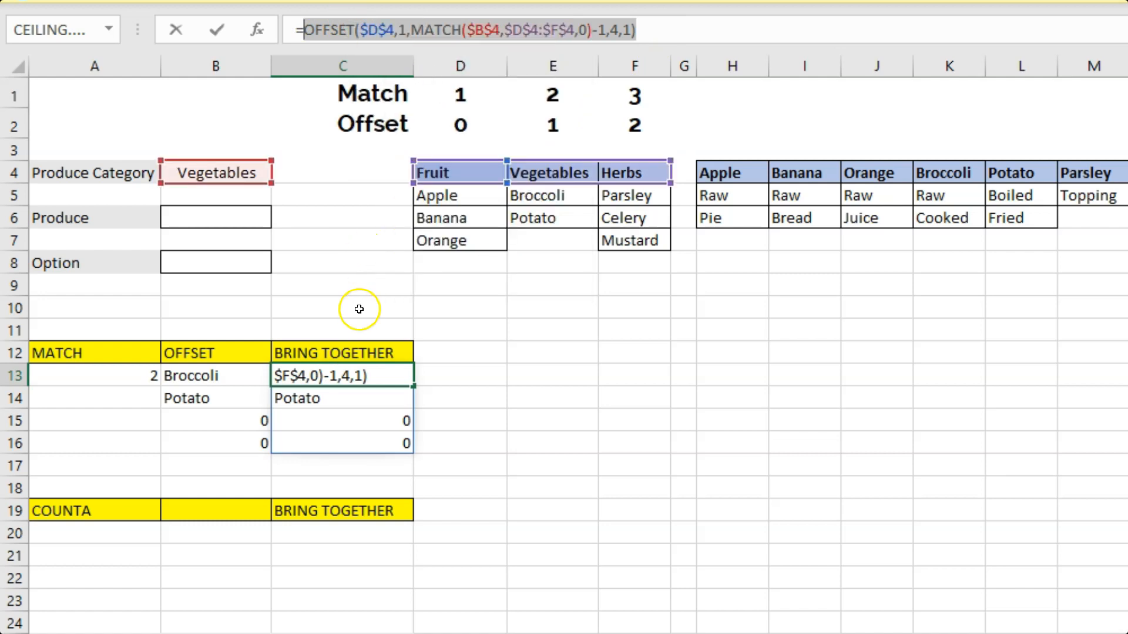
{"action": "key", "text": "Escape"}
- Enter =COUNTA(OFFSET($D$4,1,MATCH($B$4,$D$4:$F$4,0)-1,4,1)) in A20, using the copied formula as the COUNTA argument
{"action": "left_click", "coordinate": [66, 529]}
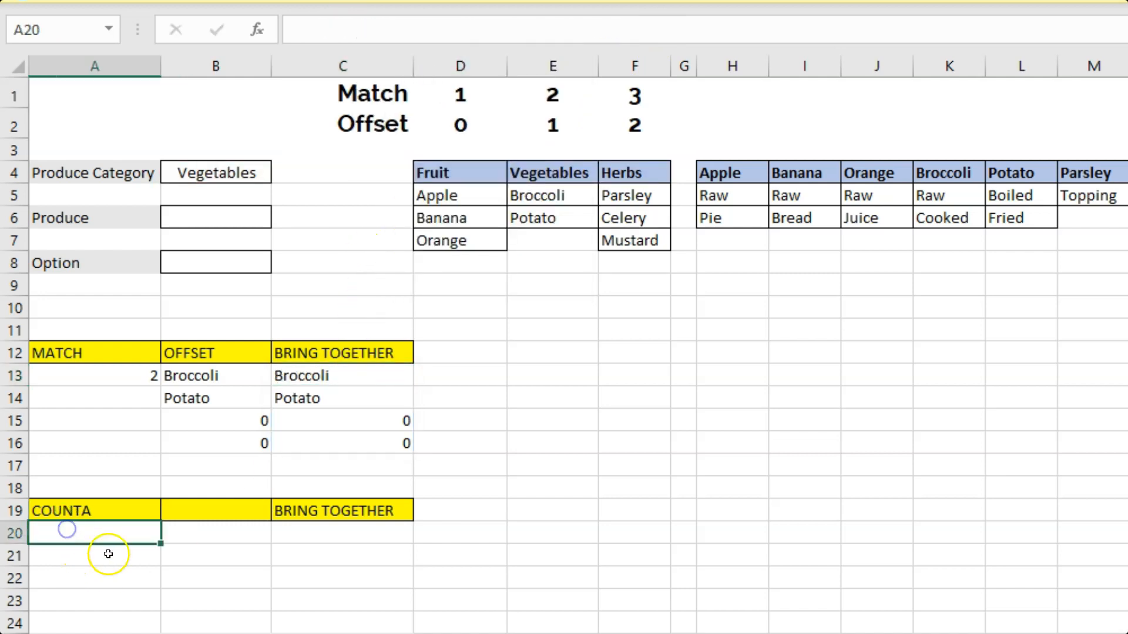
{"action": "type", "text": "=count"}
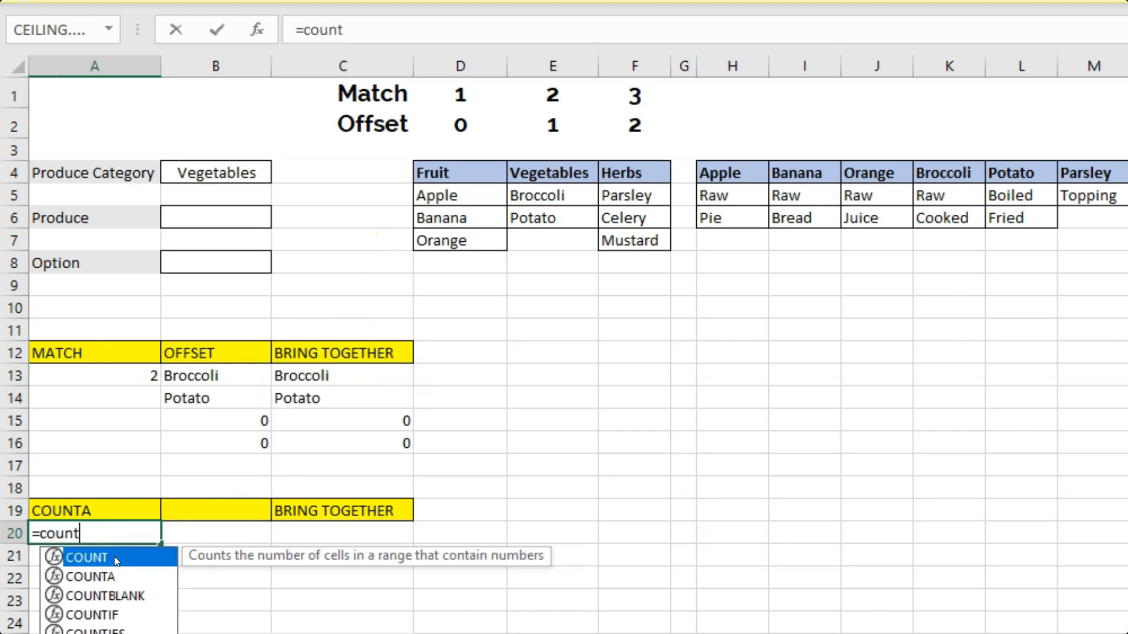
{"action": "type", "text": "a("}
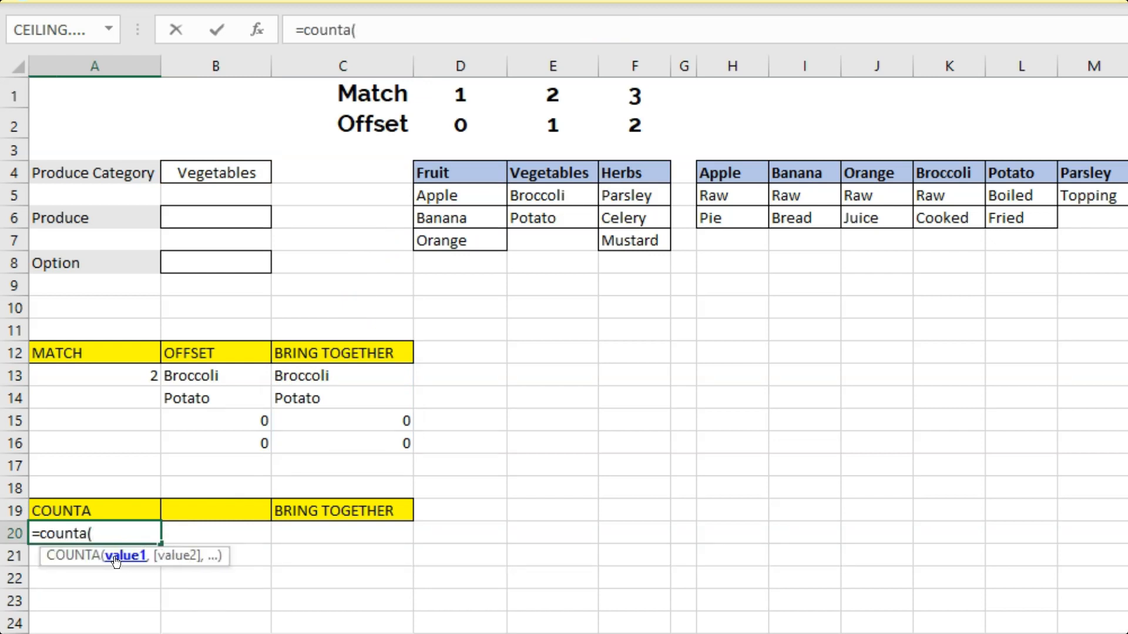
{"action": "key", "text": "ctrl+v"}
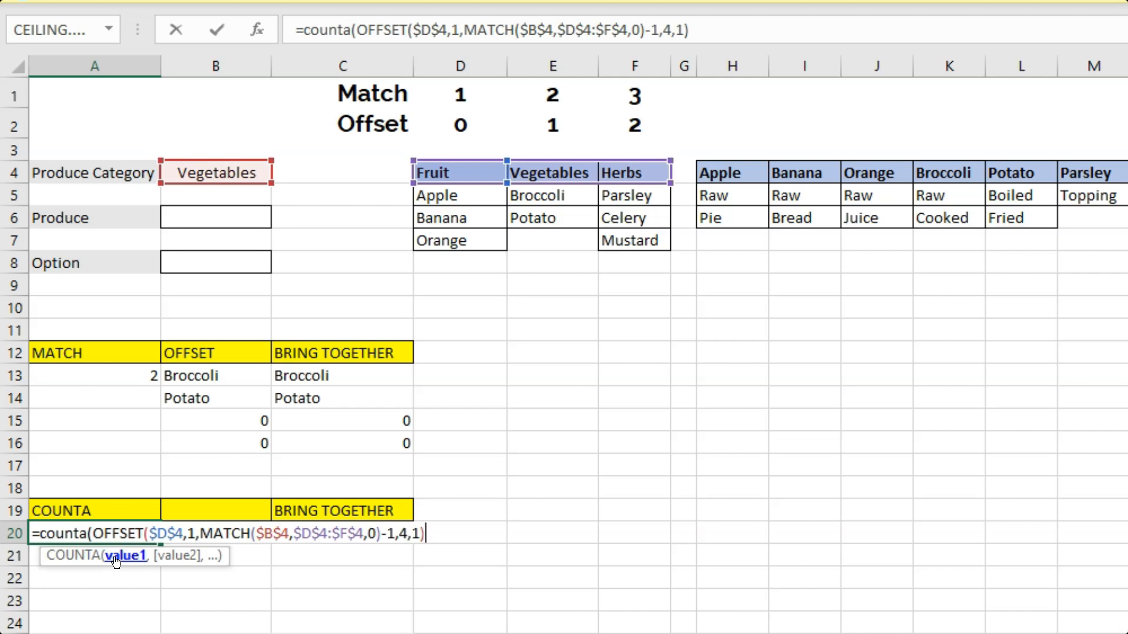
{"action": "type", "text": ")"}
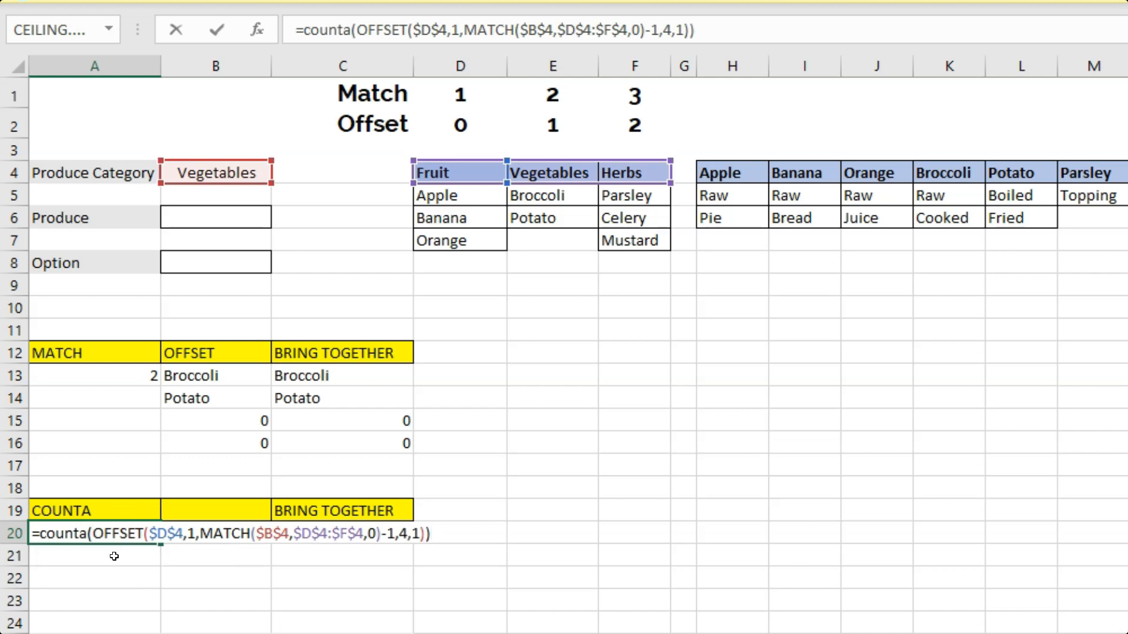
{"action": "key", "text": "Return"}
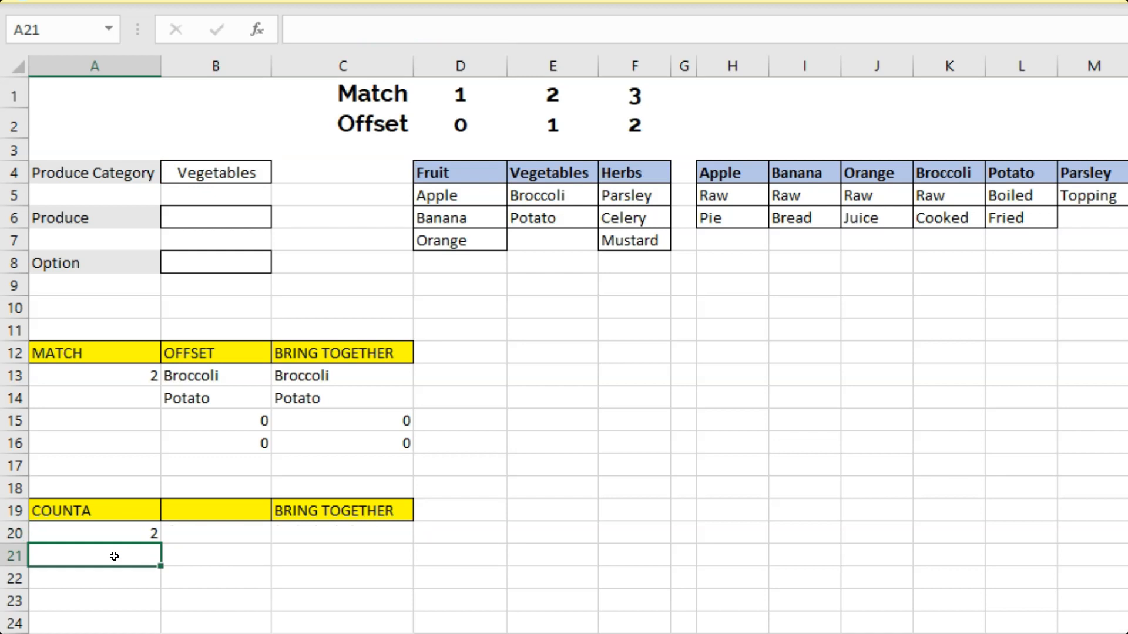
- Compare the COUNTA result in A20 with the filled and empty entries in C13:C16
{"action": "left_click_drag", "start_coordinate": [323, 373], "coordinate": [335, 440]}
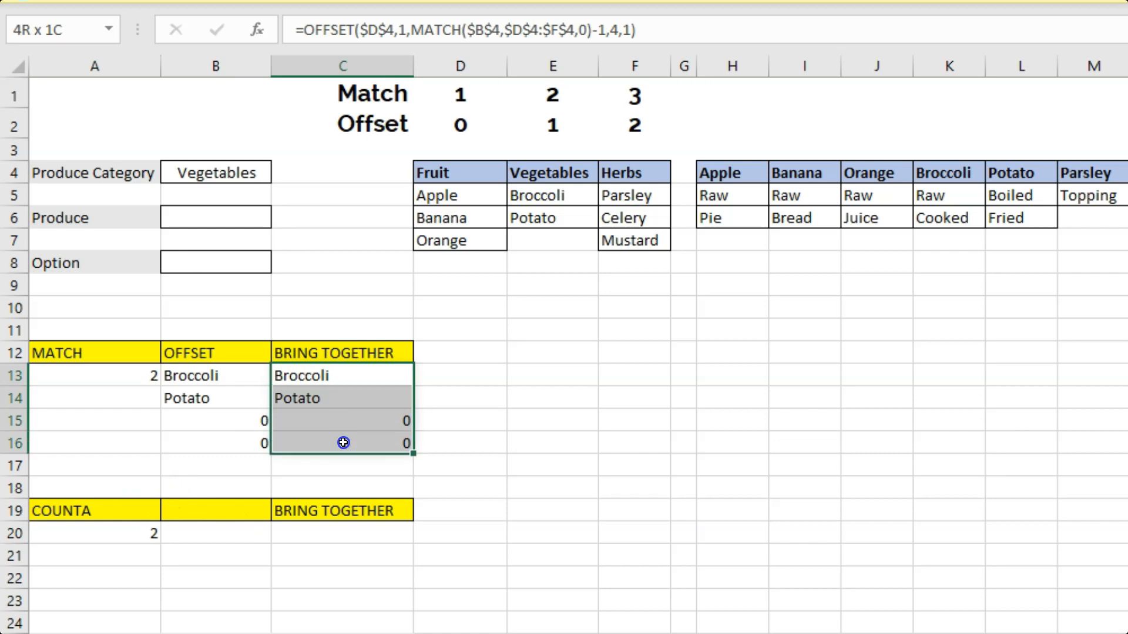
{"action": "left_click", "coordinate": [134, 539]}
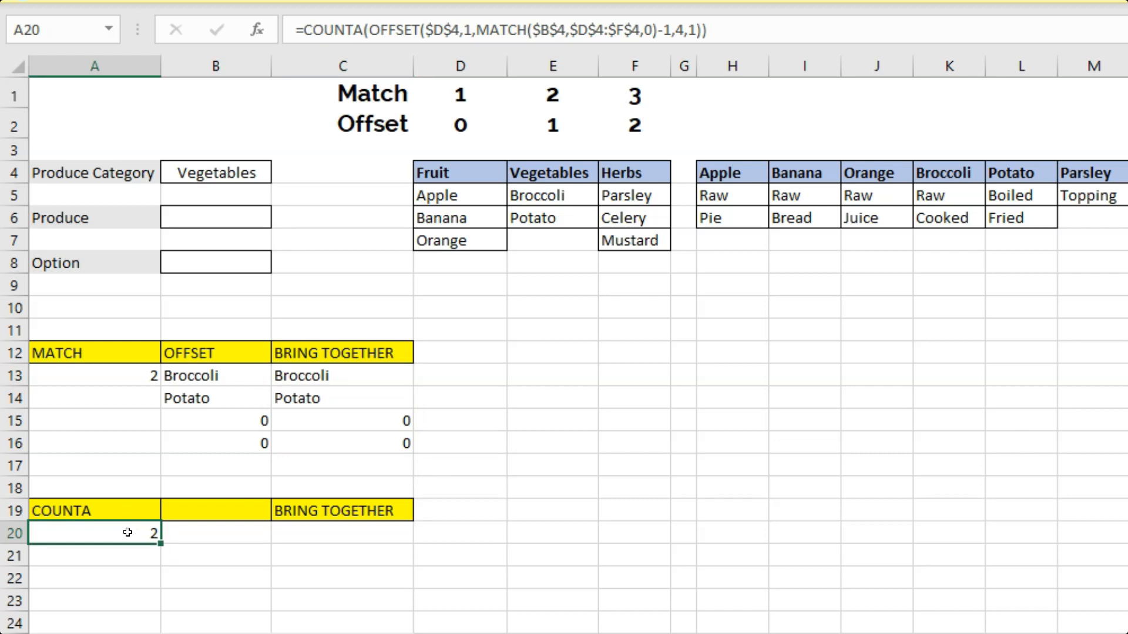
{"action": "left_click", "coordinate": [123, 539]}
{"action": "left_click", "coordinate": [323, 395]}
- Copy the full formula text from C13 and enter it in C20 under the second BRING TOGETHER header
{"action": "left_click", "coordinate": [322, 375]}
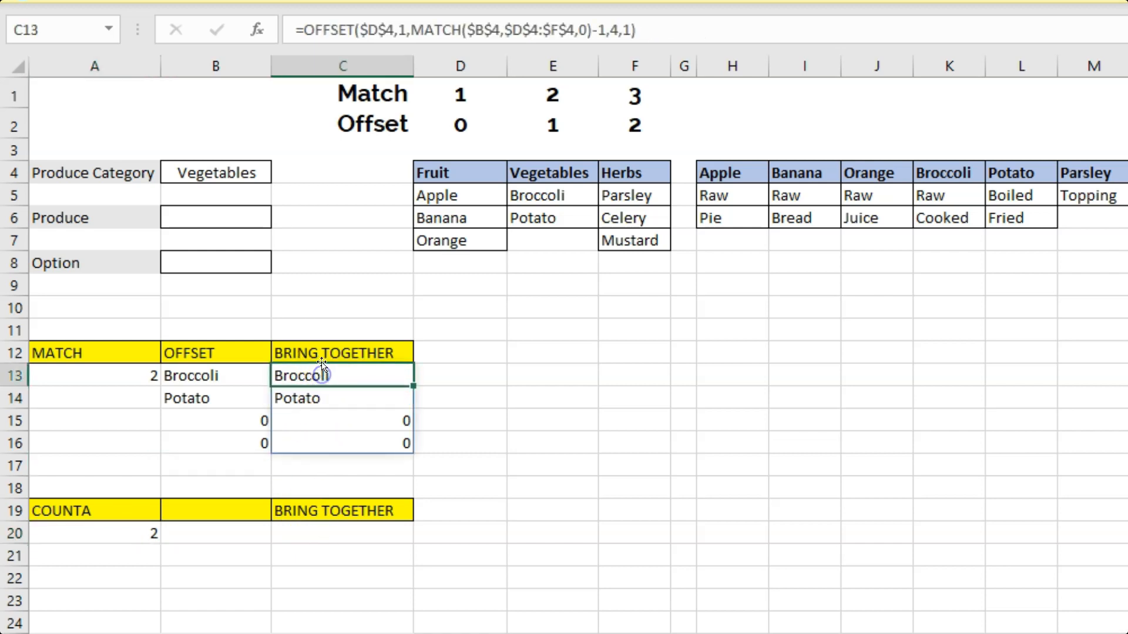
{"action": "left_click", "coordinate": [633, 30]}
{"action": "left_click_drag", "start_coordinate": [633, 30], "coordinate": [286, 25]}
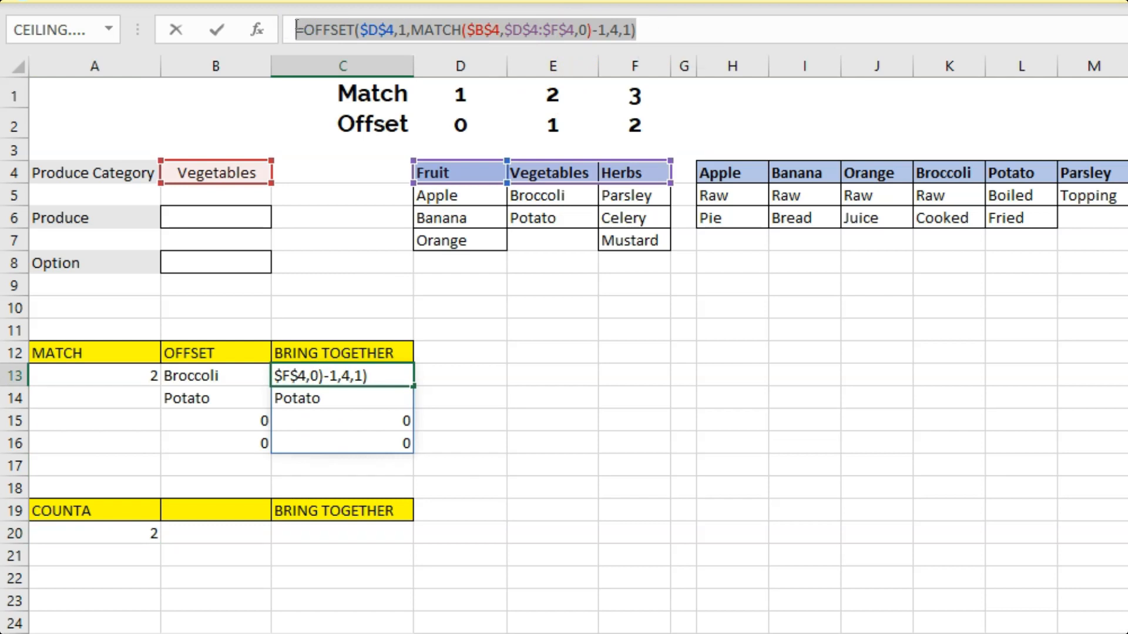
{"action": "key", "text": "Escape"}
{"action": "double_click", "coordinate": [298, 539]}
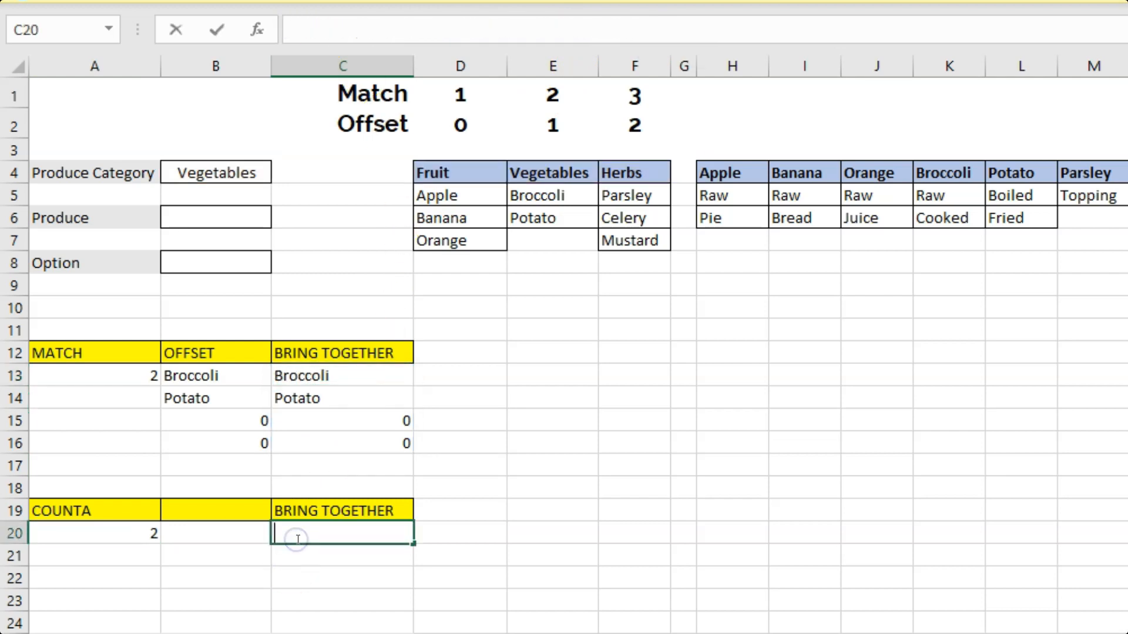
{"action": "key", "text": "ctrl+v"}
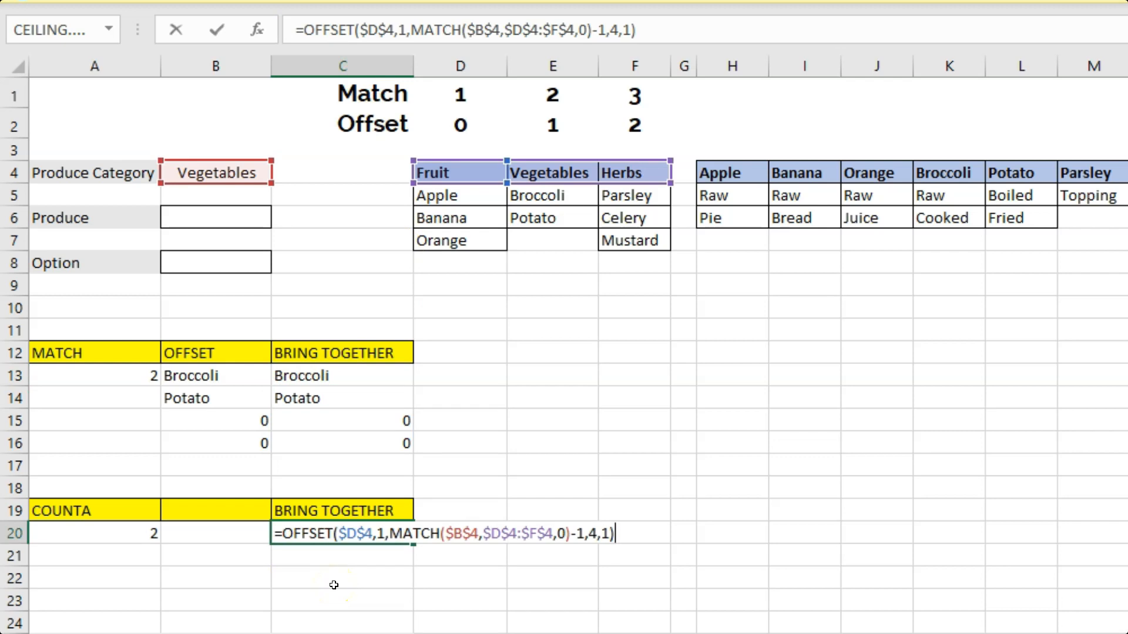
{"action": "key", "text": "Return"}
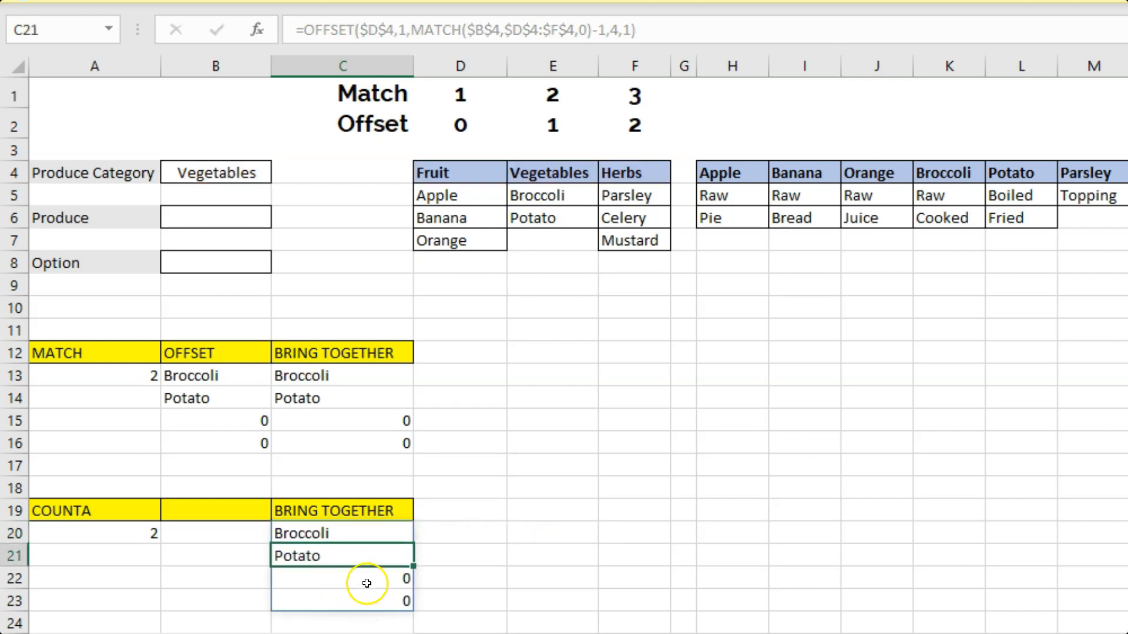
- Examine the spilled range C20:C23 and the height argument 4 in the C20 formula, leaving the formula as it is
{"action": "left_click_drag", "start_coordinate": [369, 581], "coordinate": [370, 601]}
{"action": "left_click_drag", "start_coordinate": [337, 532], "coordinate": [347, 599]}
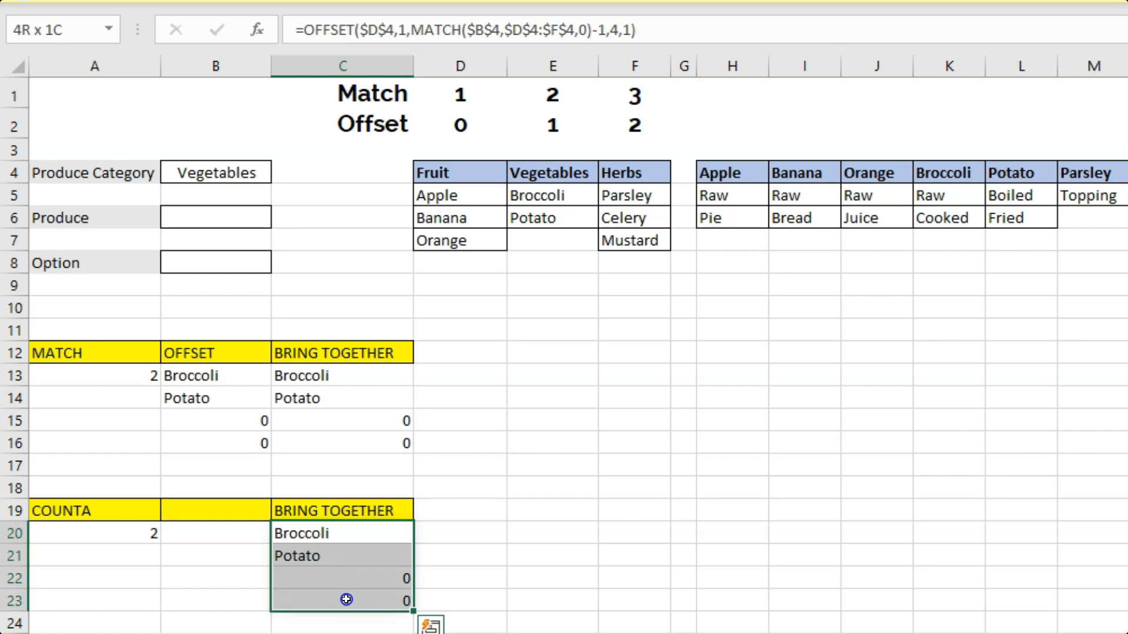
{"action": "left_click", "coordinate": [349, 533]}
{"action": "double_click", "coordinate": [349, 533]}
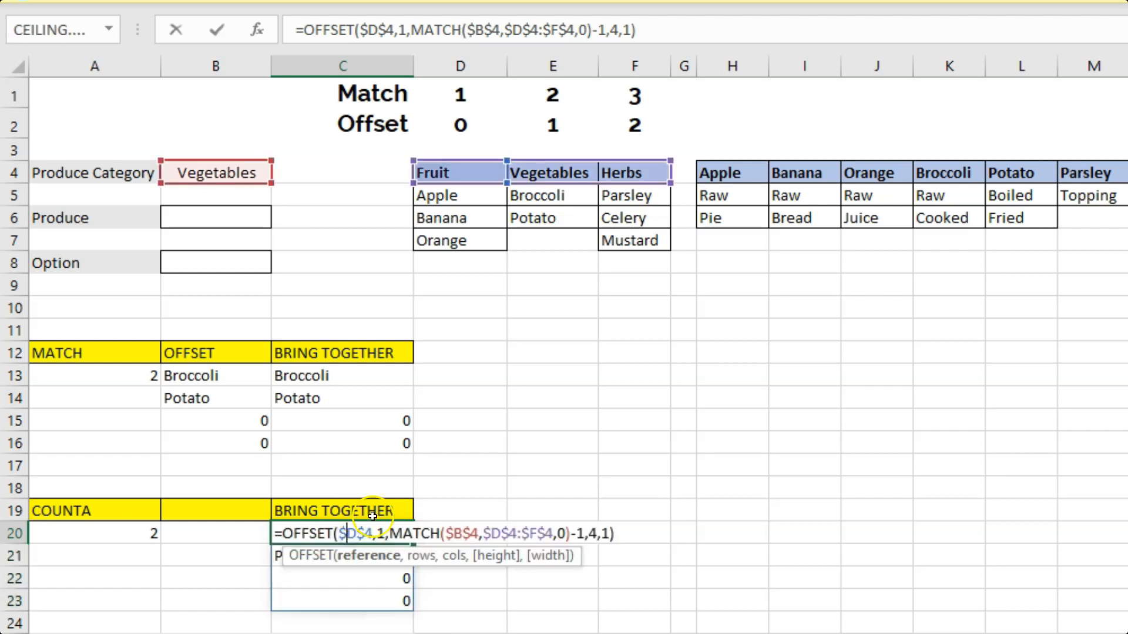
{"action": "left_click", "coordinate": [584, 533]}
{"action": "left_click", "coordinate": [590, 533]}
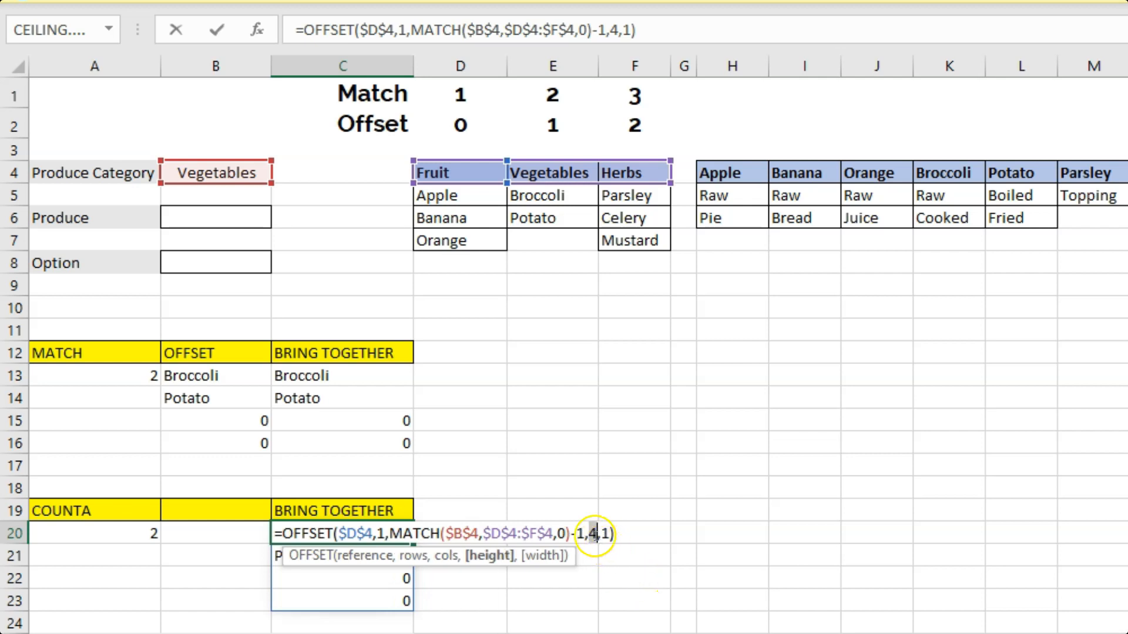
{"action": "key", "text": "ctrl+Return"}
- Copy the COUNTA formula from A20 without its equals sign, leaving the cell unedited
{"action": "left_click", "coordinate": [90, 530]}
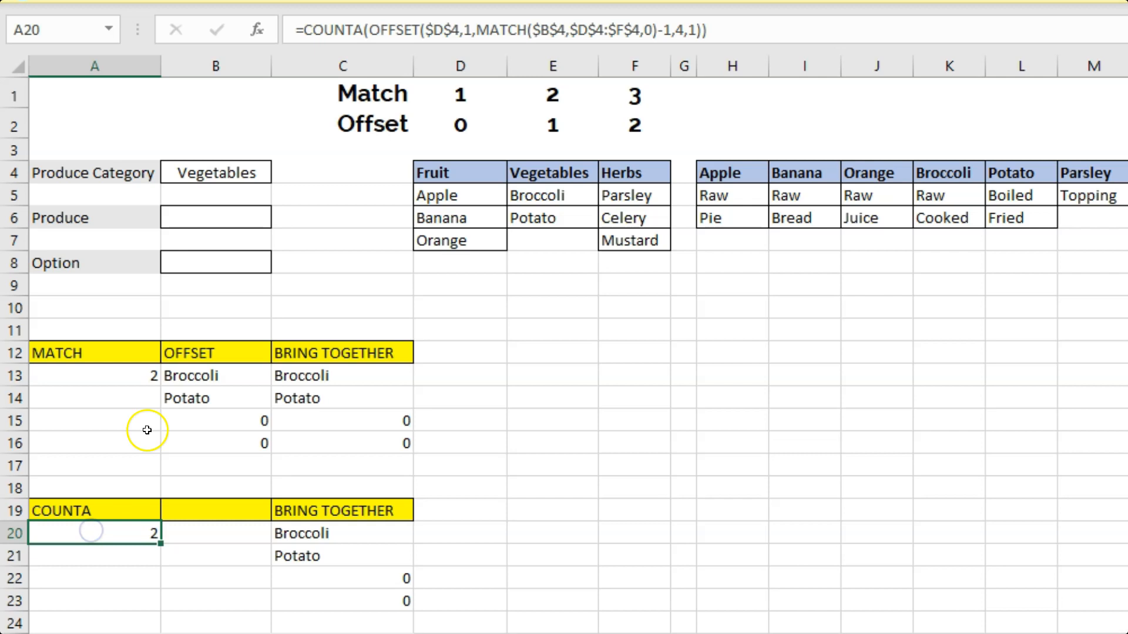
{"action": "left_click_drag", "start_coordinate": [816, 29], "coordinate": [310, 15]}
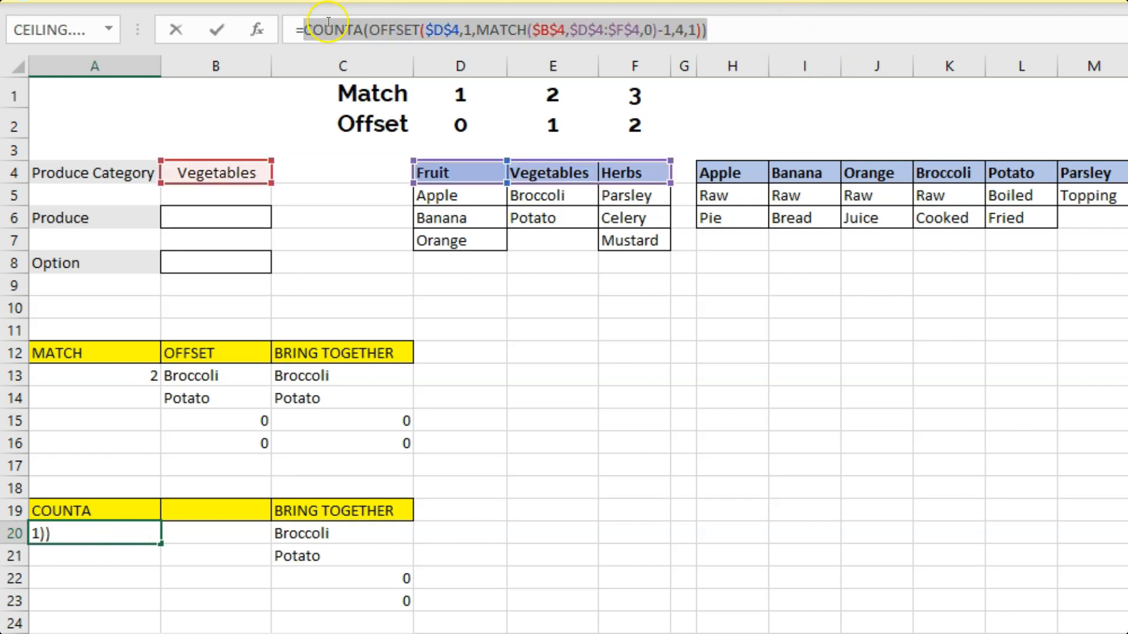
{"action": "key", "text": "ctrl+c"}
{"action": "key", "text": "Escape"}
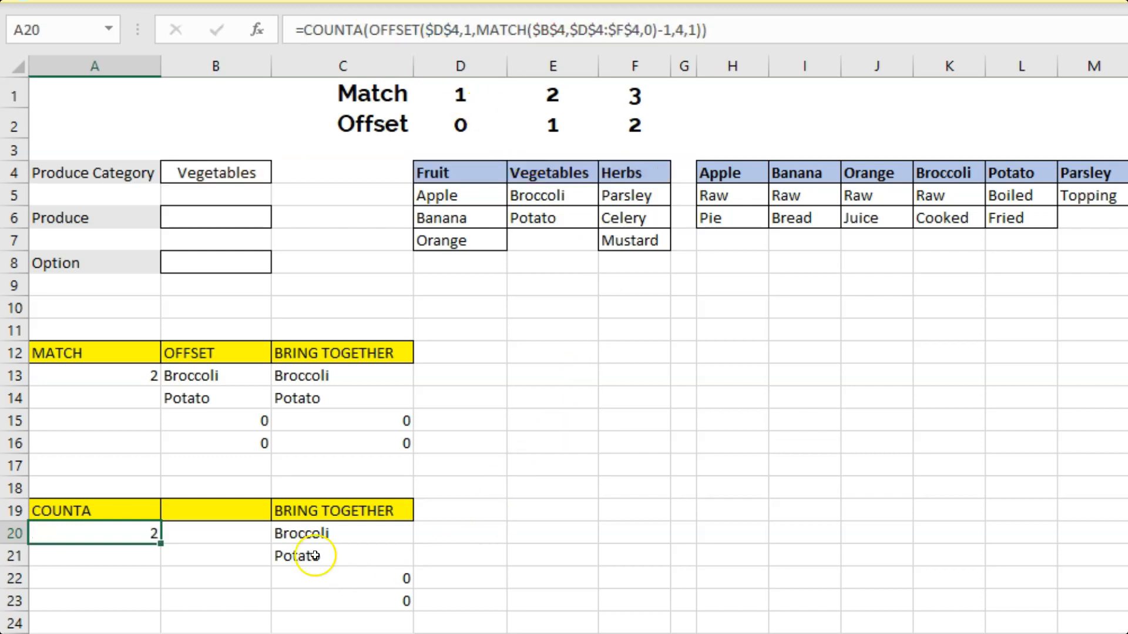
- Replace the height argument 4 in the C20 OFFSET formula with the copied COUNTA(OFFSET($D$4,1,MATCH($B$4,$D$4:$F$4,0)-1,4,1)) expression
{"action": "double_click", "coordinate": [313, 532]}
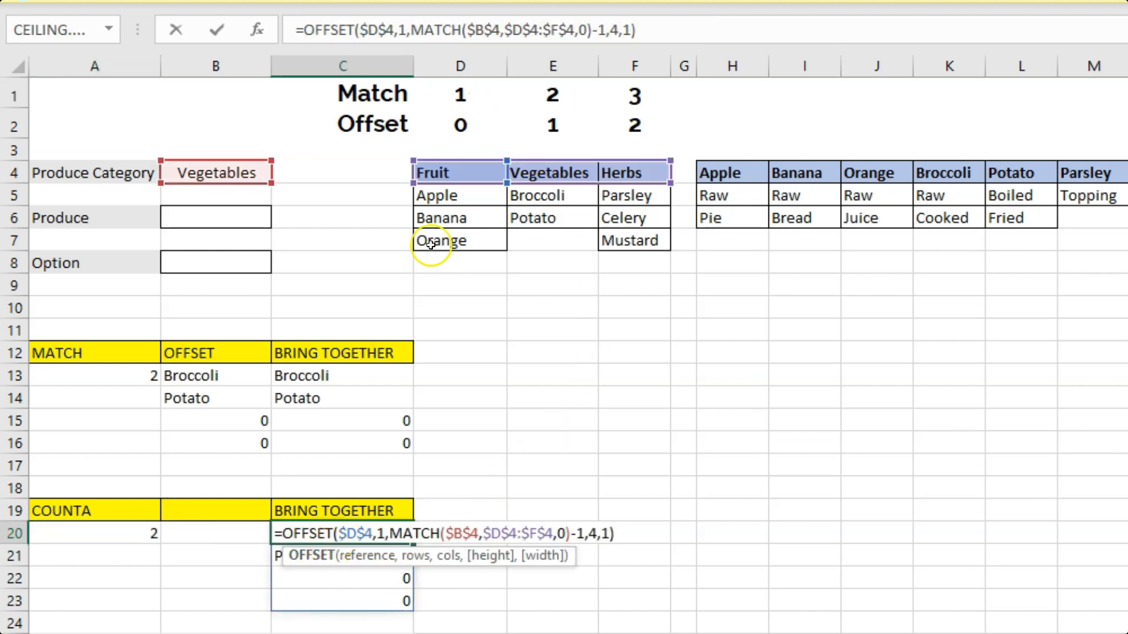
{"action": "left_click", "coordinate": [620, 32]}
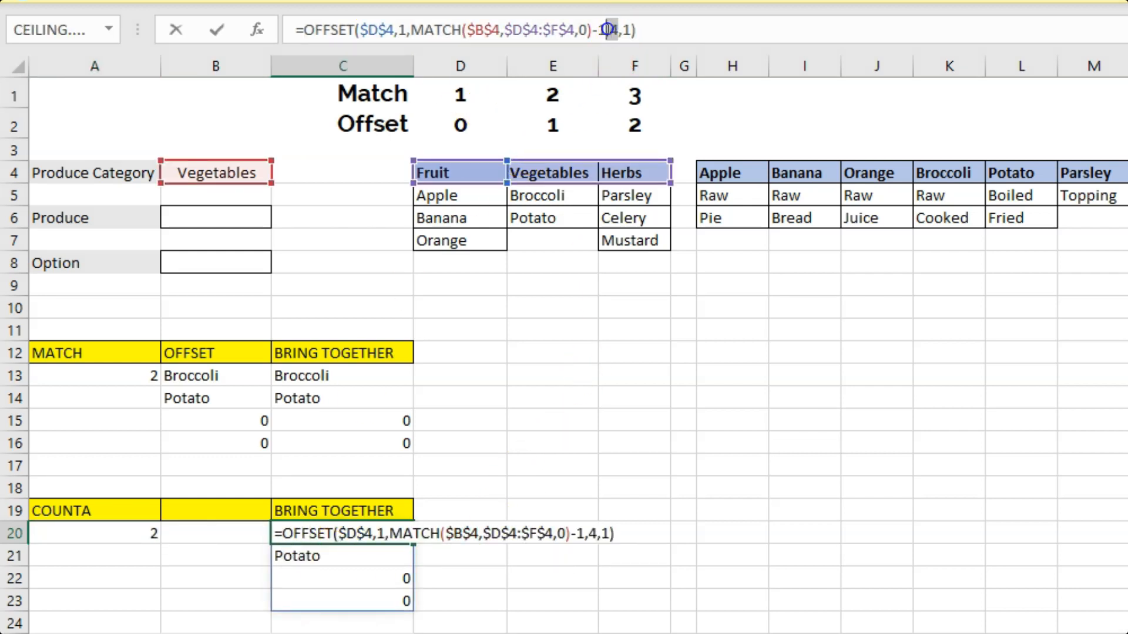
{"action": "key", "text": "Right"}
{"action": "key", "text": "ctrl+v"}
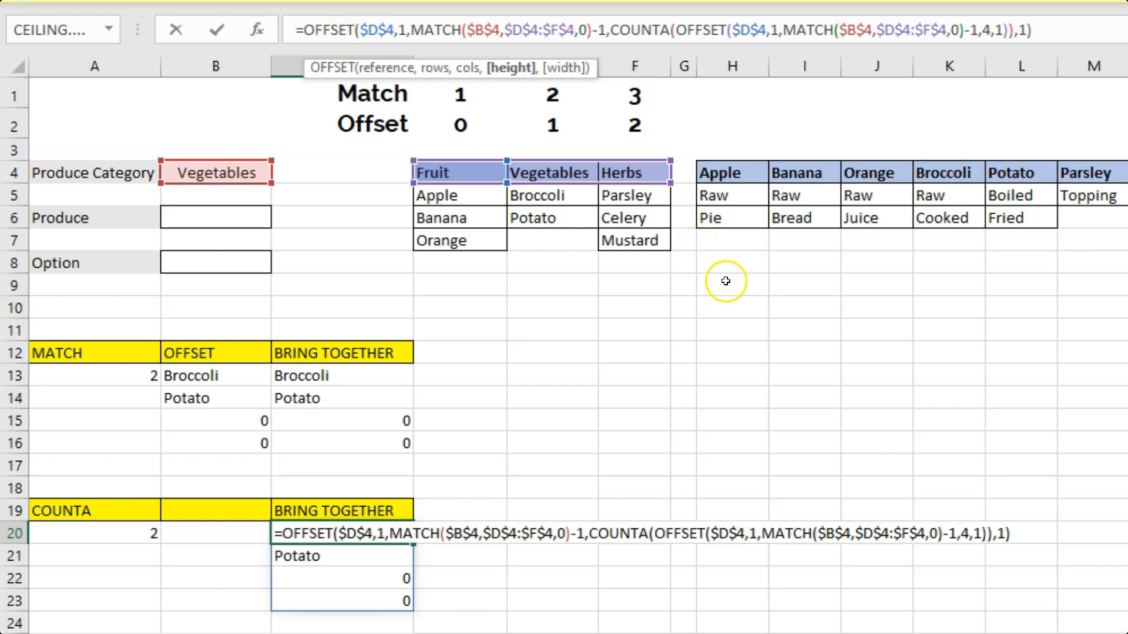
{"action": "key", "text": "Return"}
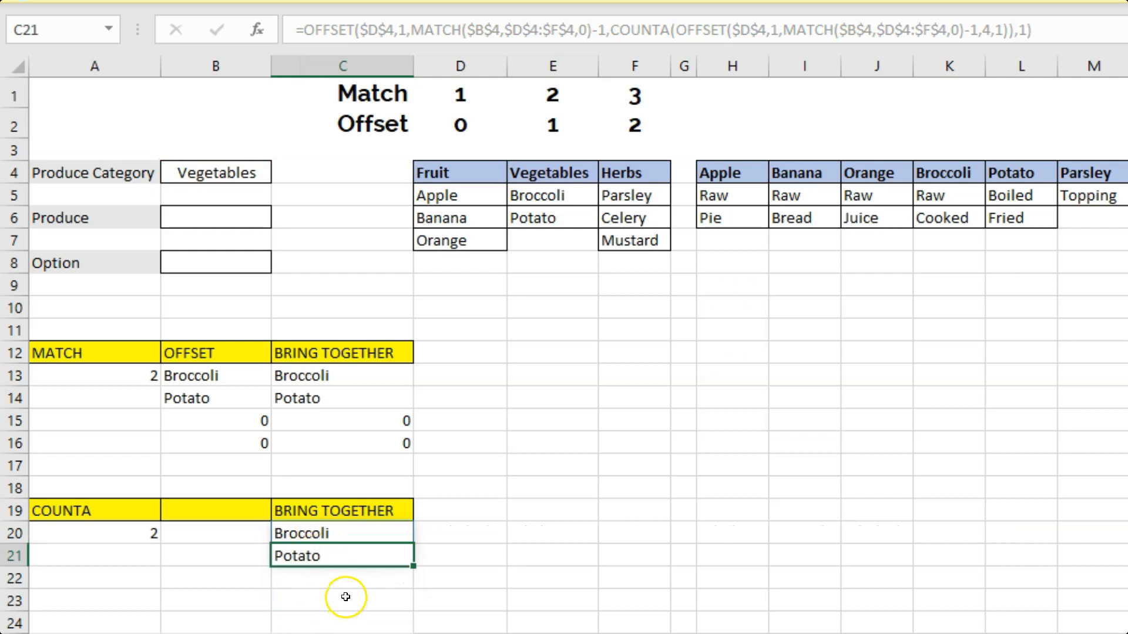
- Set the produce category in B4 to Fruit and compare the lists returned in C13:C16 and C20:C22
{"action": "left_click", "coordinate": [231, 173]}
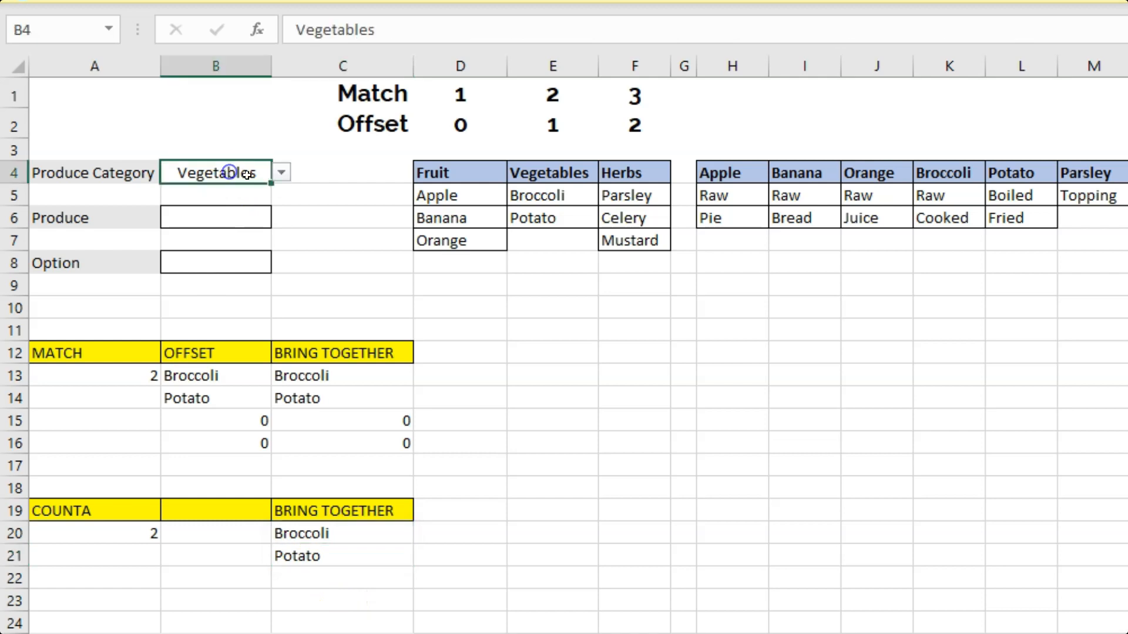
{"action": "left_click", "coordinate": [281, 172]}
{"action": "left_click", "coordinate": [249, 189]}
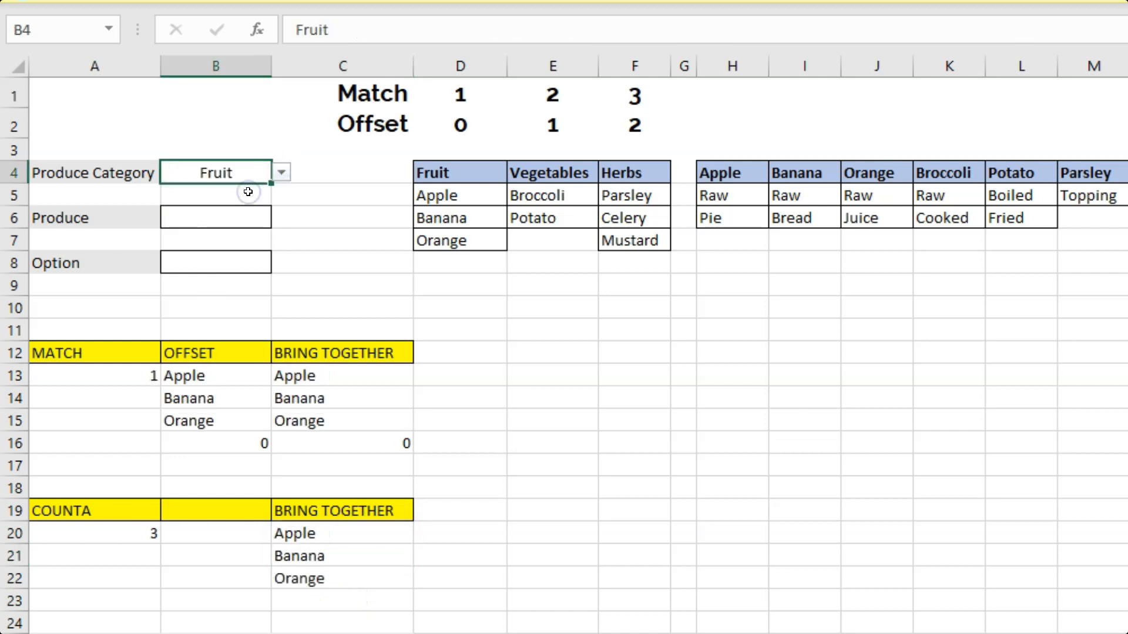
{"action": "left_click_drag", "start_coordinate": [385, 373], "coordinate": [370, 443]}
{"action": "left_click", "coordinate": [374, 445]}
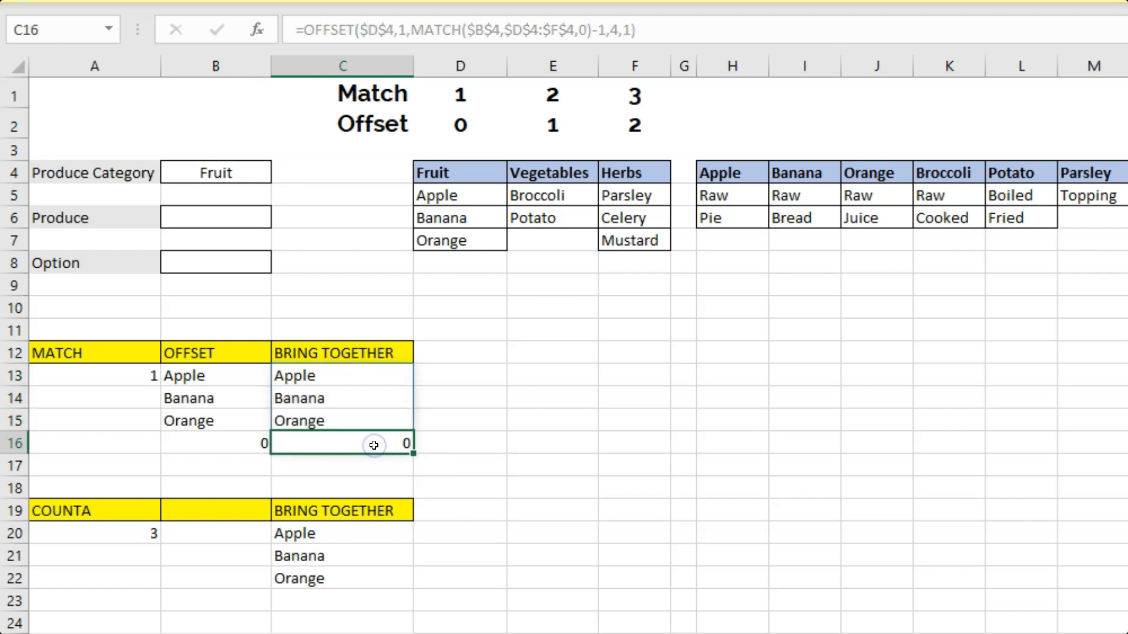
{"action": "left_click_drag", "start_coordinate": [362, 373], "coordinate": [373, 438]}
{"action": "left_click", "coordinate": [382, 443]}
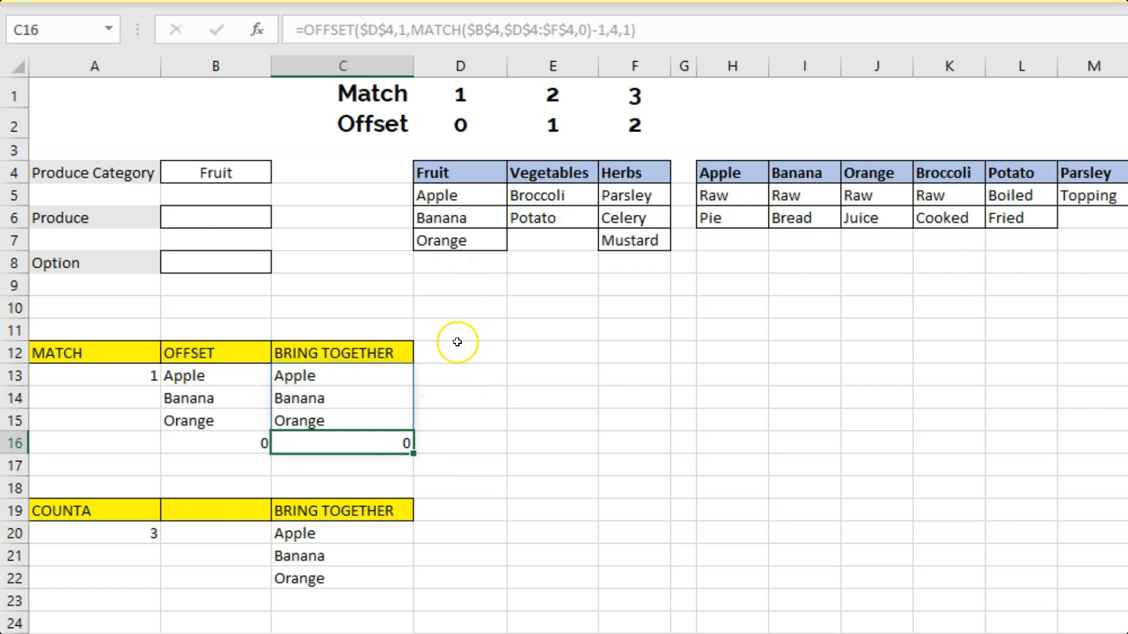
{"action": "left_click_drag", "start_coordinate": [322, 536], "coordinate": [347, 574]}
- Copy the complete combined OFFSET, MATCH and COUNTA formula from C20, leaving the cell unedited
{"action": "left_click", "coordinate": [362, 538]}
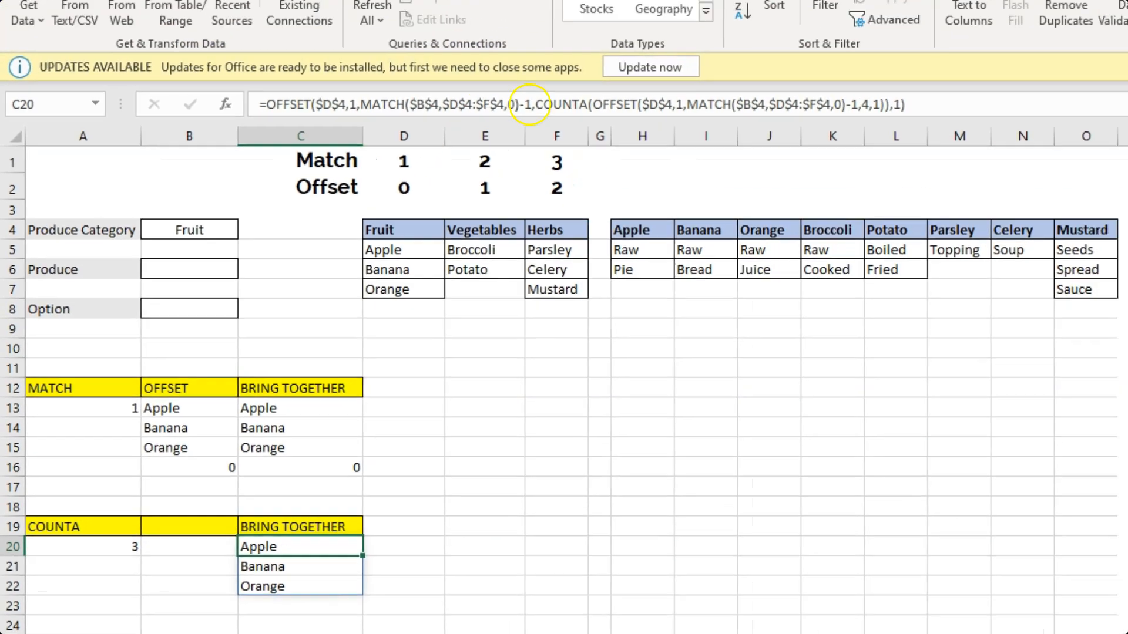
{"action": "left_click_drag", "start_coordinate": [1088, 23], "coordinate": [408, 3]}
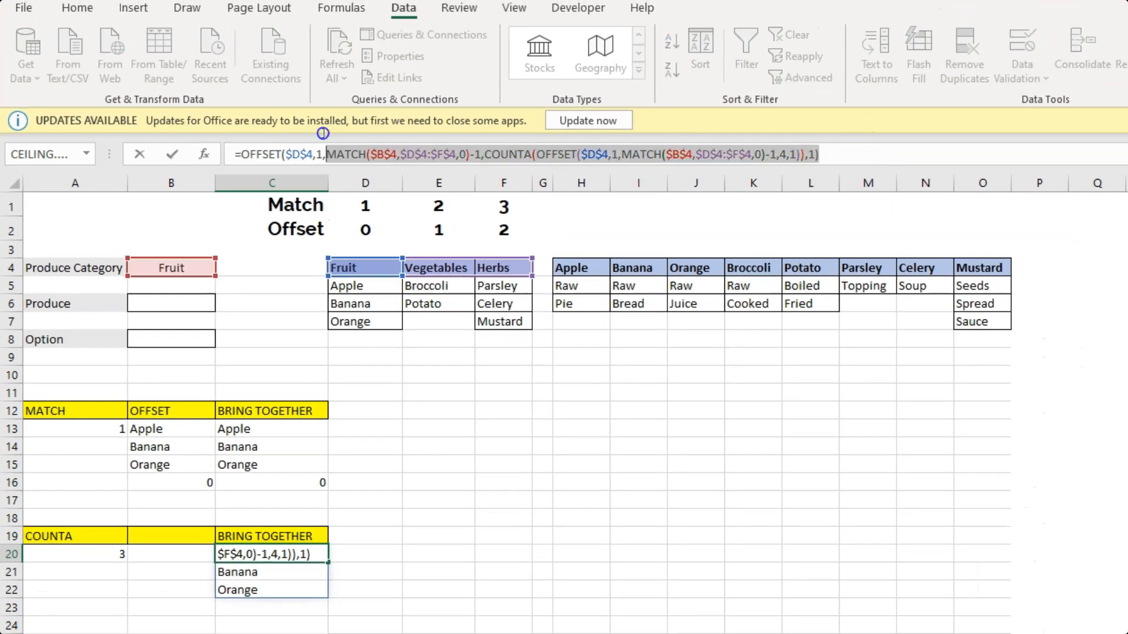
{"action": "left_click_drag", "start_coordinate": [323, 134], "coordinate": [225, 136]}
{"action": "right_click", "coordinate": [269, 156]}
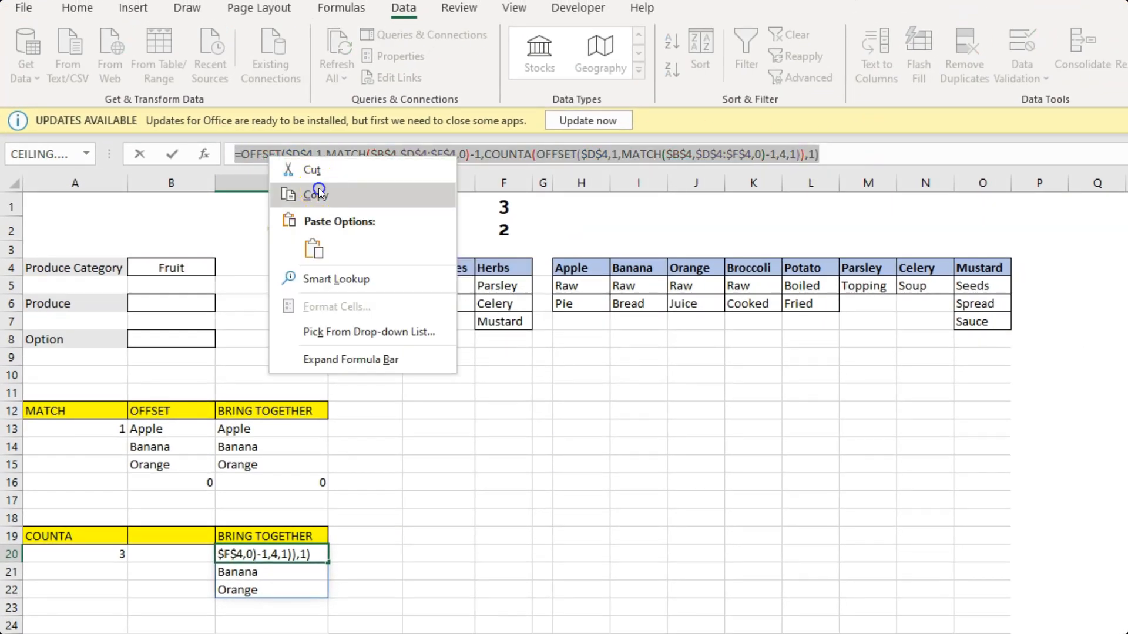
{"action": "left_click", "coordinate": [312, 191]}
{"action": "type", "text": "=D25"}
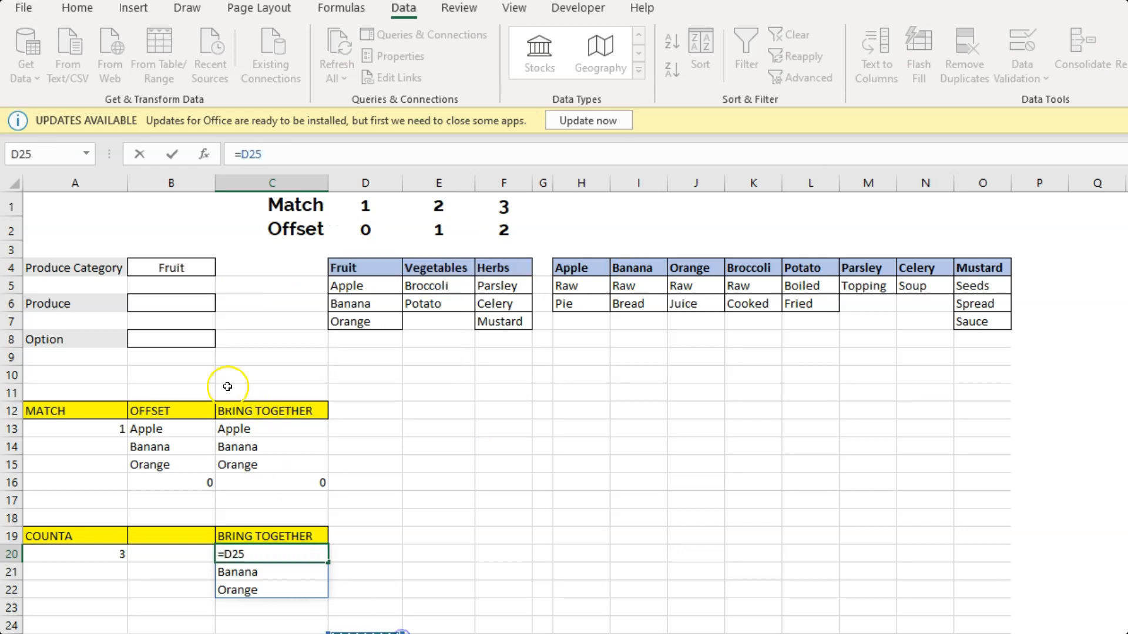
{"action": "key", "text": "Escape"}
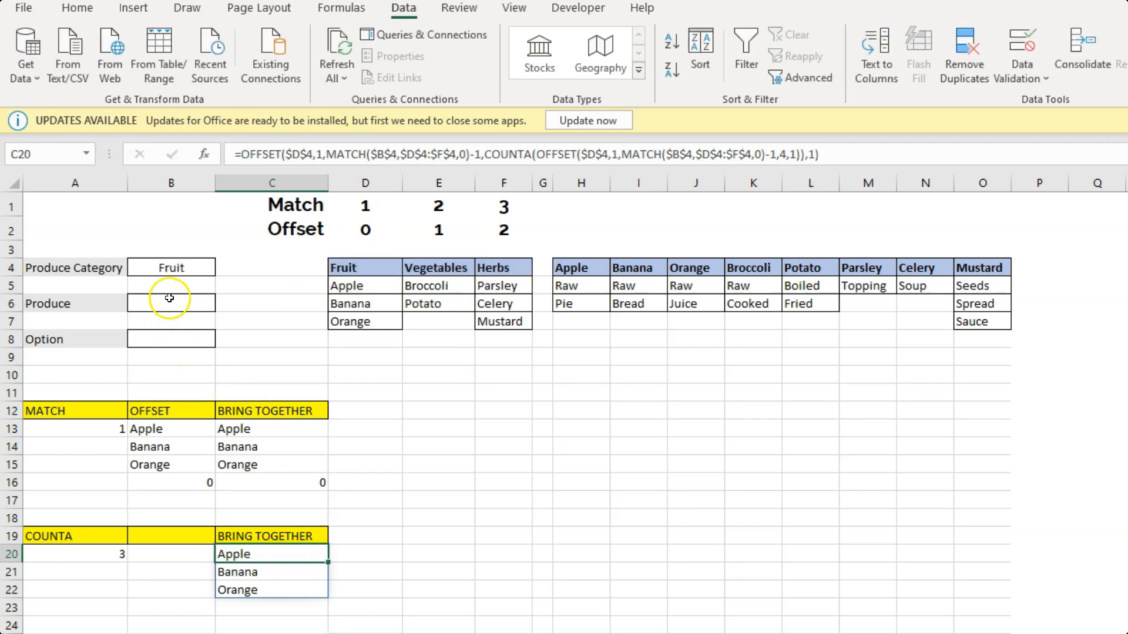
- Replace the list source in the data validation of produce cell B6 with the copied OFFSET formula that uses COUNTA as its height
{"action": "left_click", "coordinate": [170, 300]}
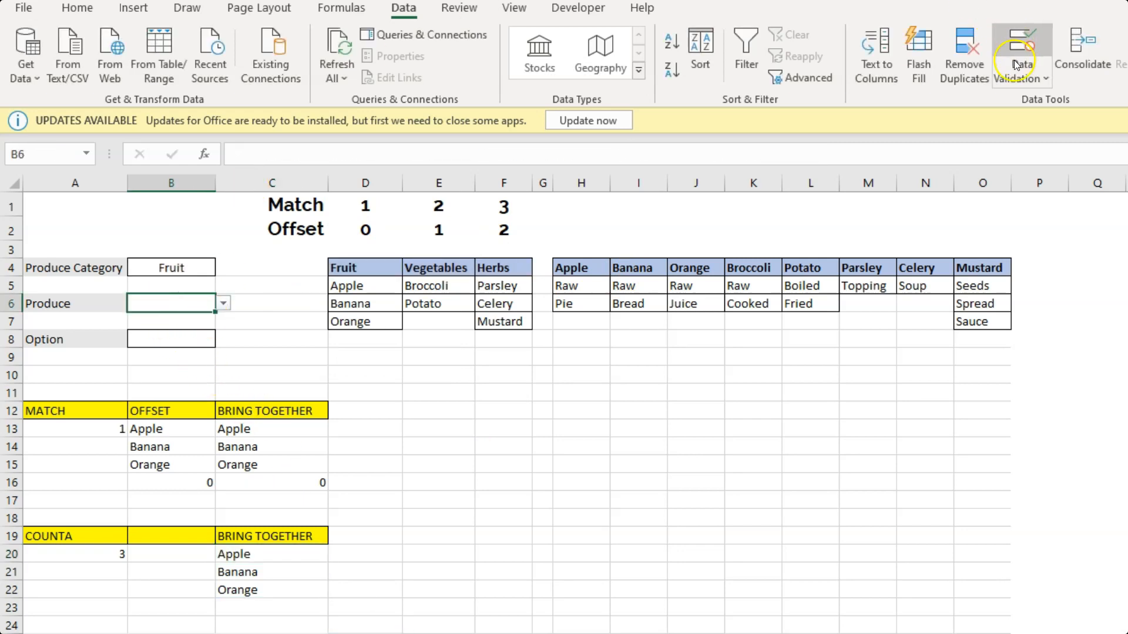
{"action": "left_click", "coordinate": [1024, 77]}
{"action": "left_click", "coordinate": [1041, 98]}
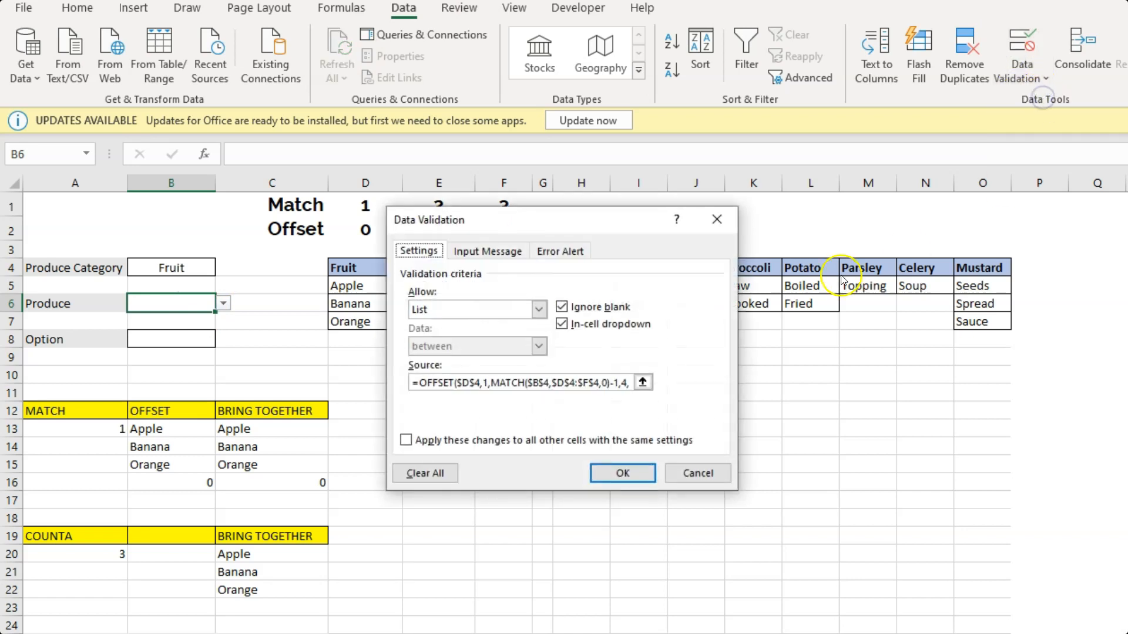
{"action": "left_click", "coordinate": [549, 382]}
{"action": "key", "text": "shift+Home"}
{"action": "left_click_drag", "start_coordinate": [602, 383], "coordinate": [44, 362]}
{"action": "key", "text": "Delete"}
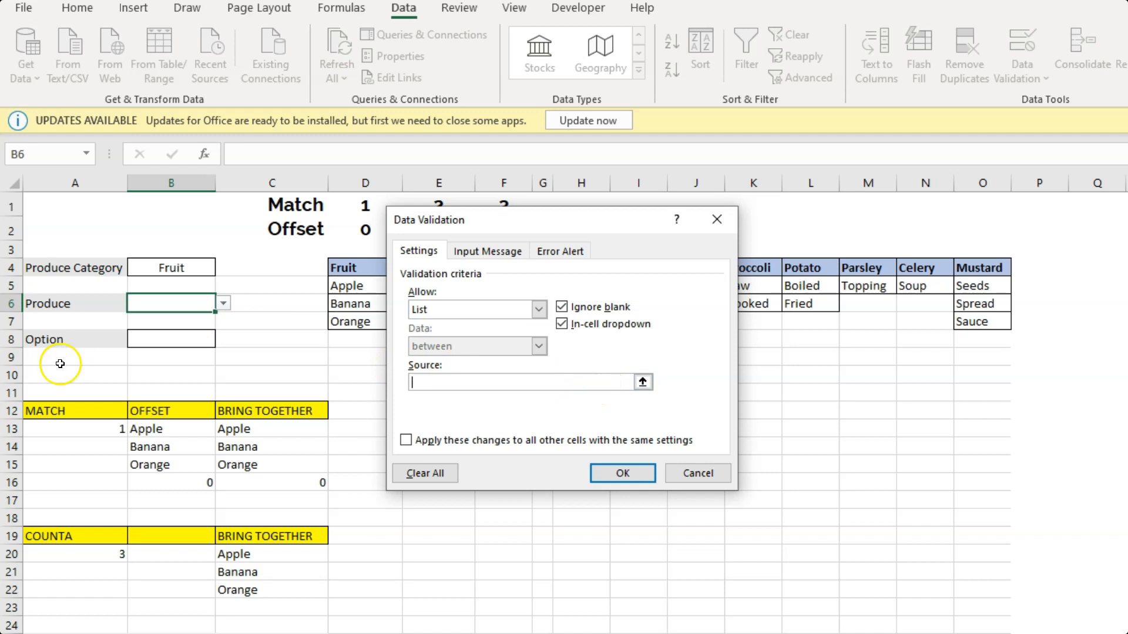
{"action": "key", "text": "ctrl+v"}
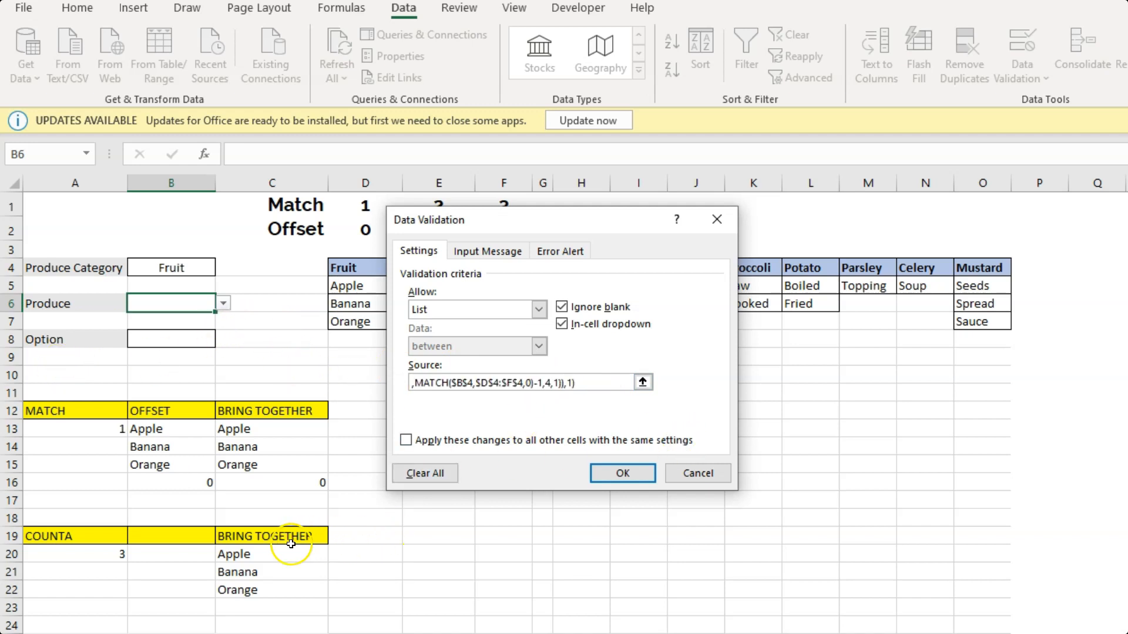
{"action": "left_click", "coordinate": [635, 473]}
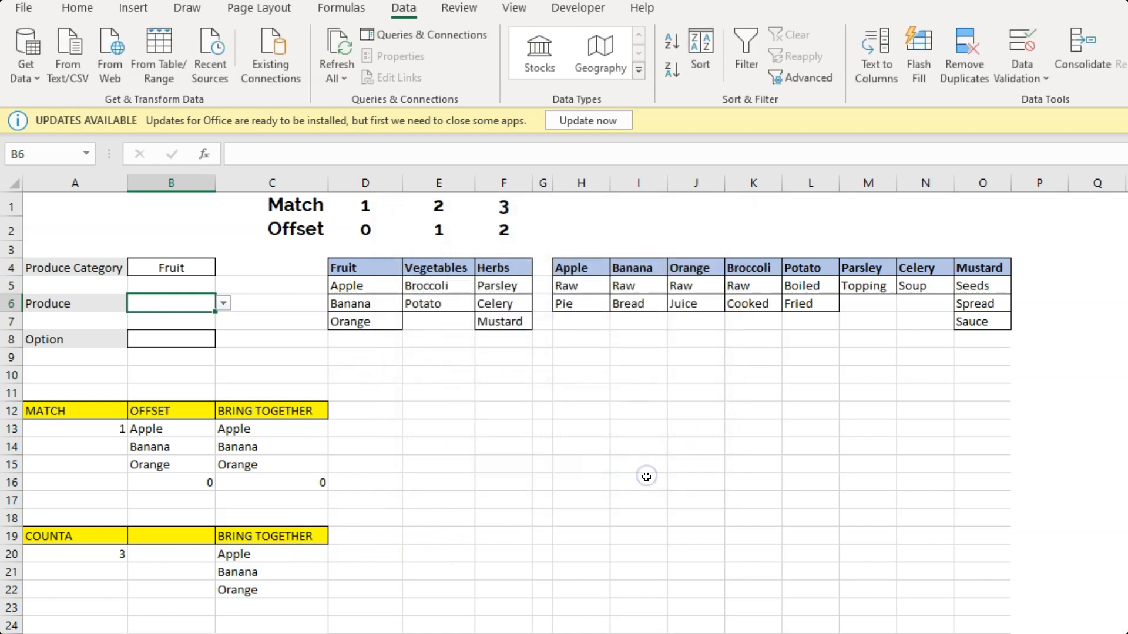
- Check the B6 produce list for Fruit, set the category in B4 to Vegetables and check the B6 list again
{"action": "left_click", "coordinate": [221, 308]}
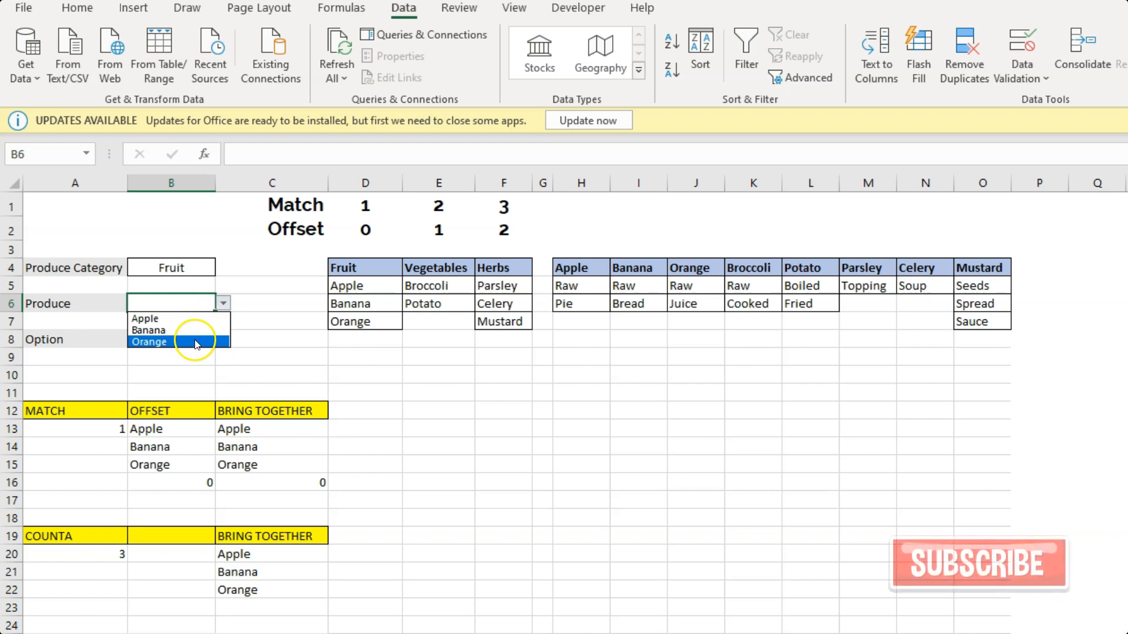
{"action": "left_click", "coordinate": [255, 306]}
{"action": "left_click", "coordinate": [190, 262]}
{"action": "left_click", "coordinate": [224, 269]}
{"action": "left_click", "coordinate": [202, 295]}
{"action": "left_click", "coordinate": [201, 306]}
{"action": "left_click", "coordinate": [222, 304]}
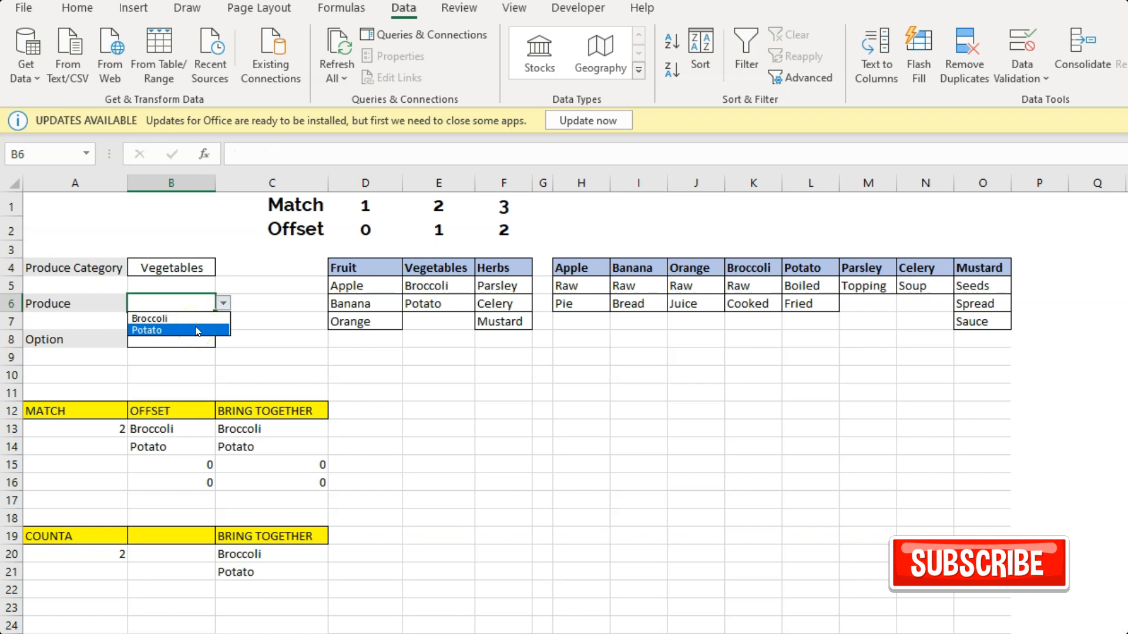
{"action": "left_click", "coordinate": [271, 326]}
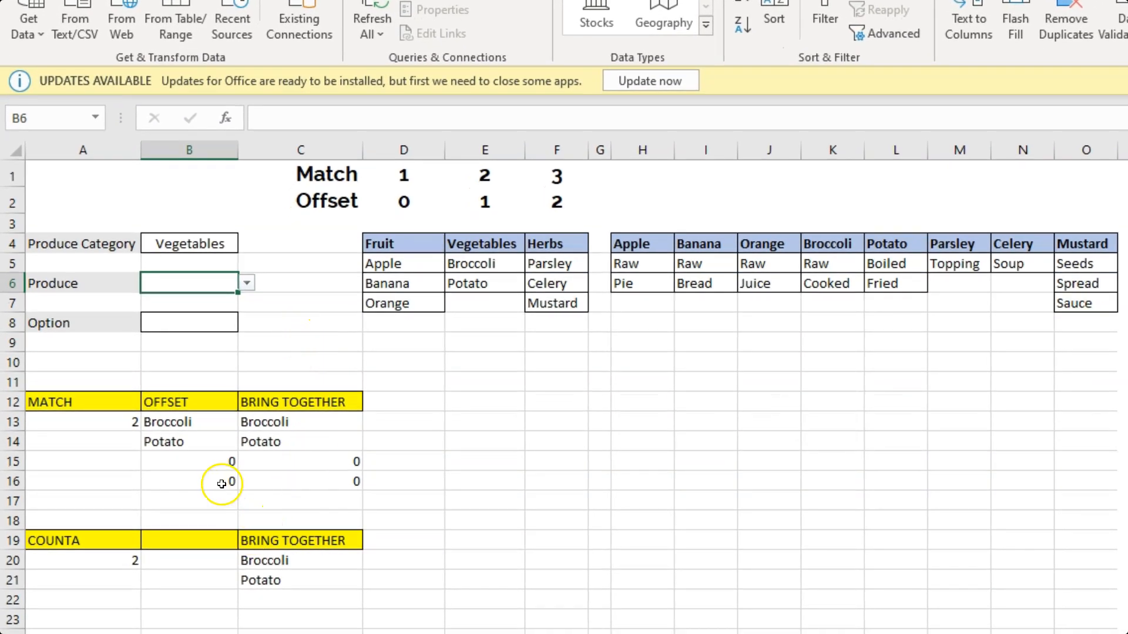
- Clear the helper formulas beneath the MATCH, OFFSET, COUNTA and BRING TOGETHER headings, keeping the headings themselves
{"action": "left_click", "coordinate": [168, 420]}
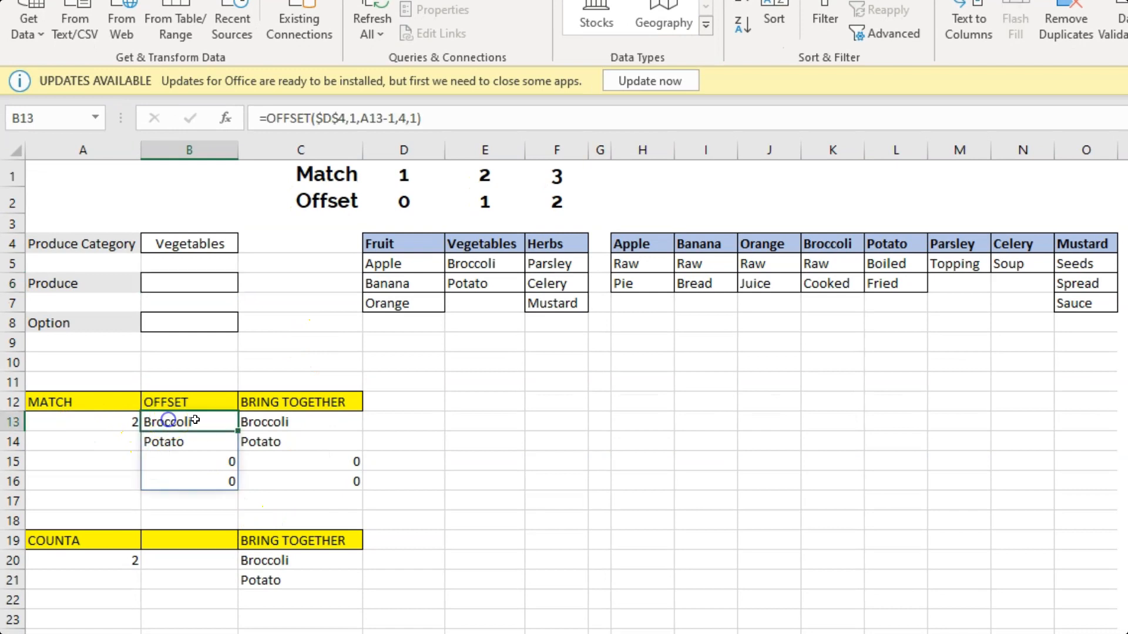
{"action": "key", "text": "Delete"}
{"action": "left_click_drag", "start_coordinate": [93, 425], "coordinate": [321, 500]}
{"action": "key", "text": "Delete"}
{"action": "left_click_drag", "start_coordinate": [49, 560], "coordinate": [403, 617]}
{"action": "key", "text": "Delete"}
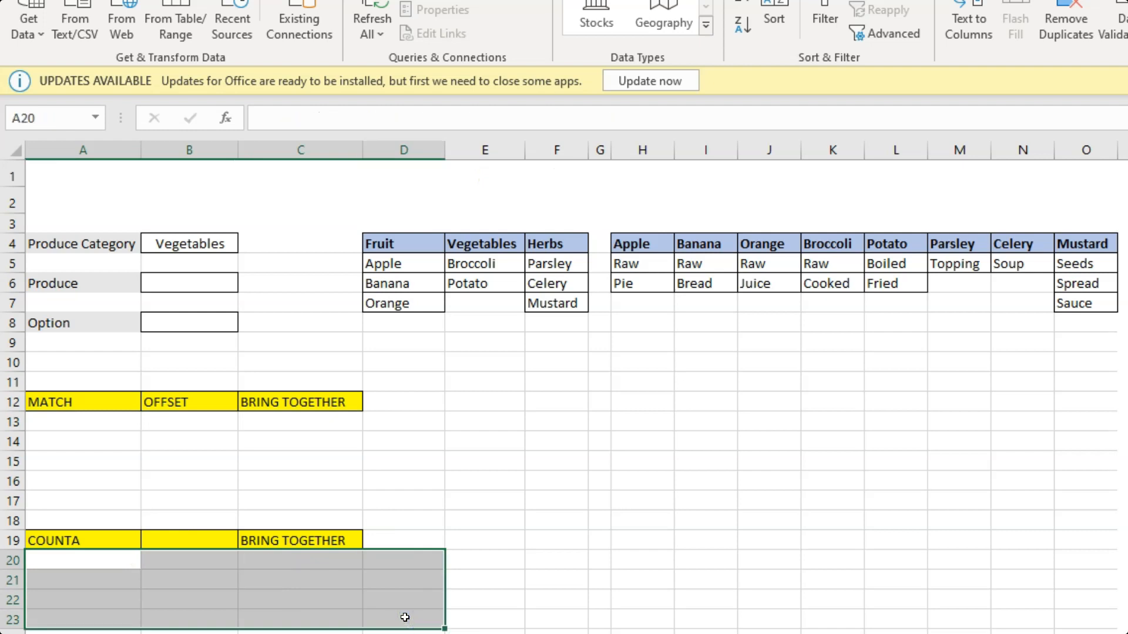
{"action": "left_click", "coordinate": [90, 423]}
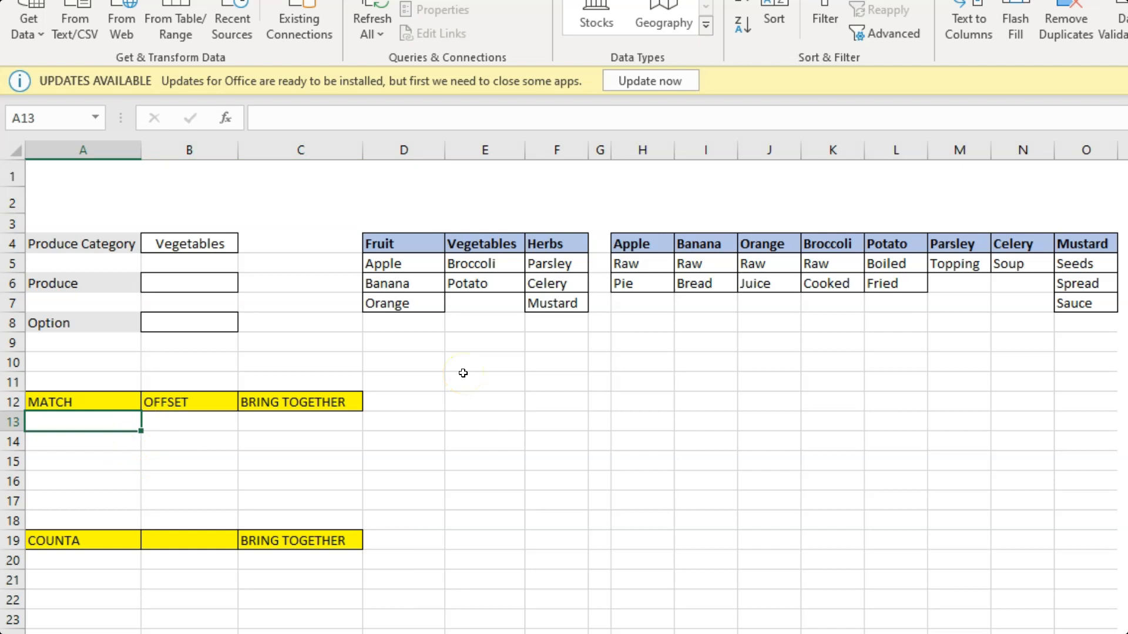
- Set the produce in B6 to Broccoli and look at its options in K5:K6
{"action": "left_click", "coordinate": [202, 280]}
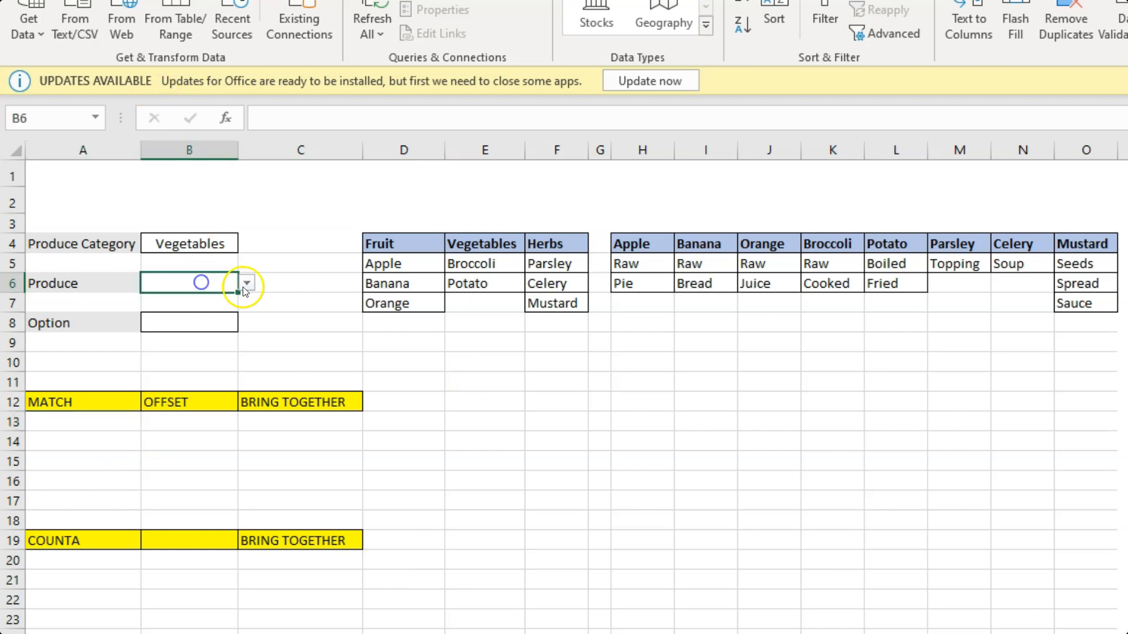
{"action": "left_click", "coordinate": [250, 285]}
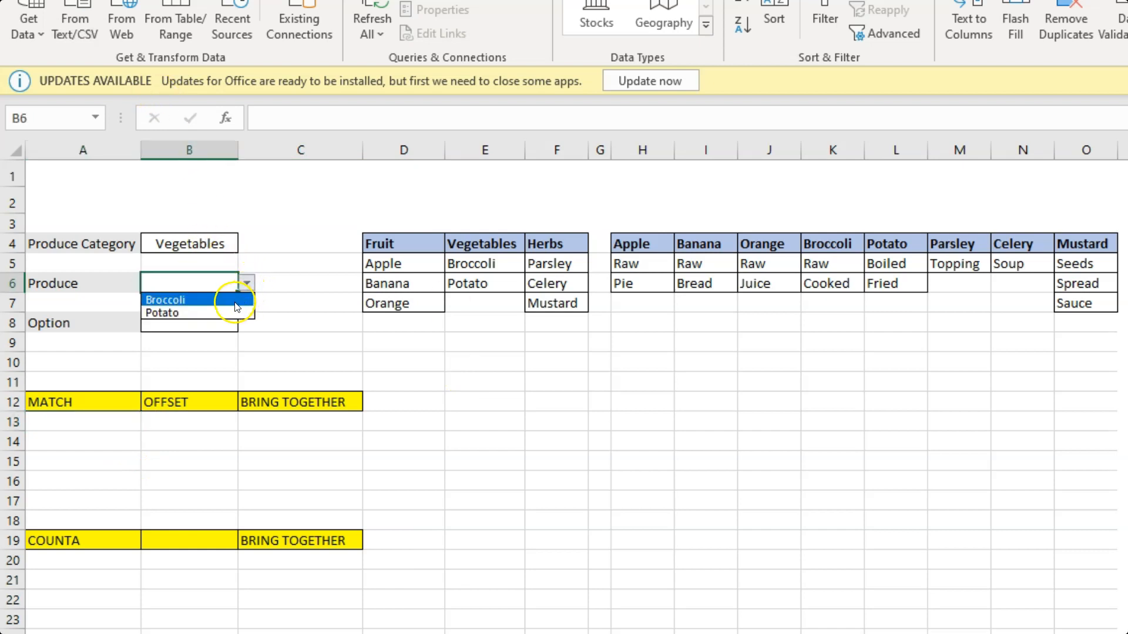
{"action": "left_click", "coordinate": [233, 305]}
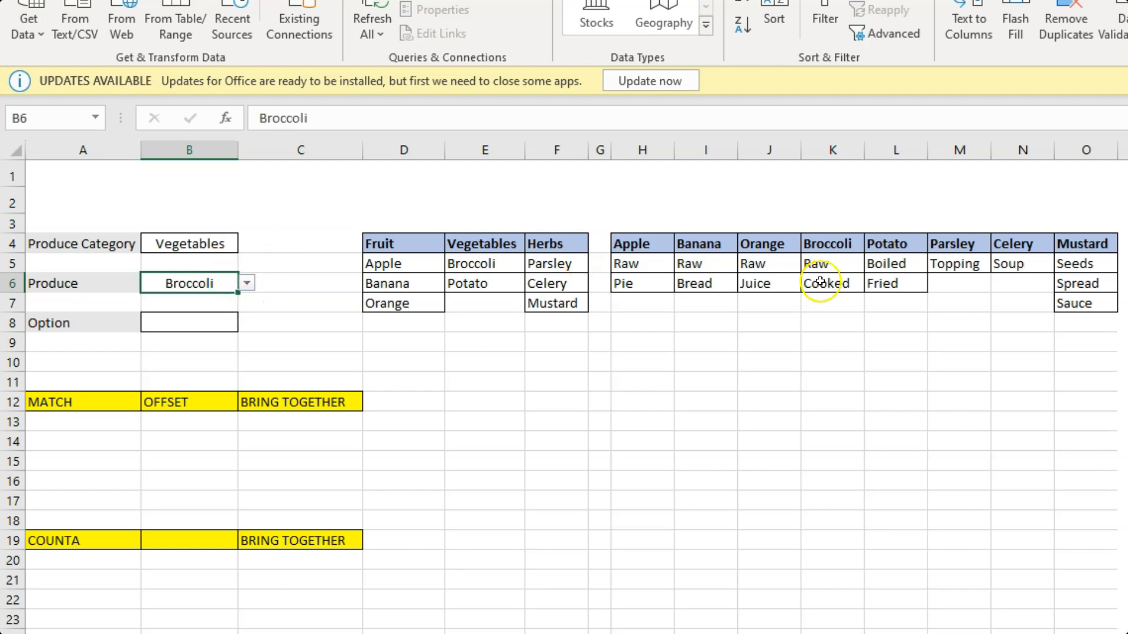
{"action": "left_click_drag", "start_coordinate": [823, 262], "coordinate": [839, 282]}
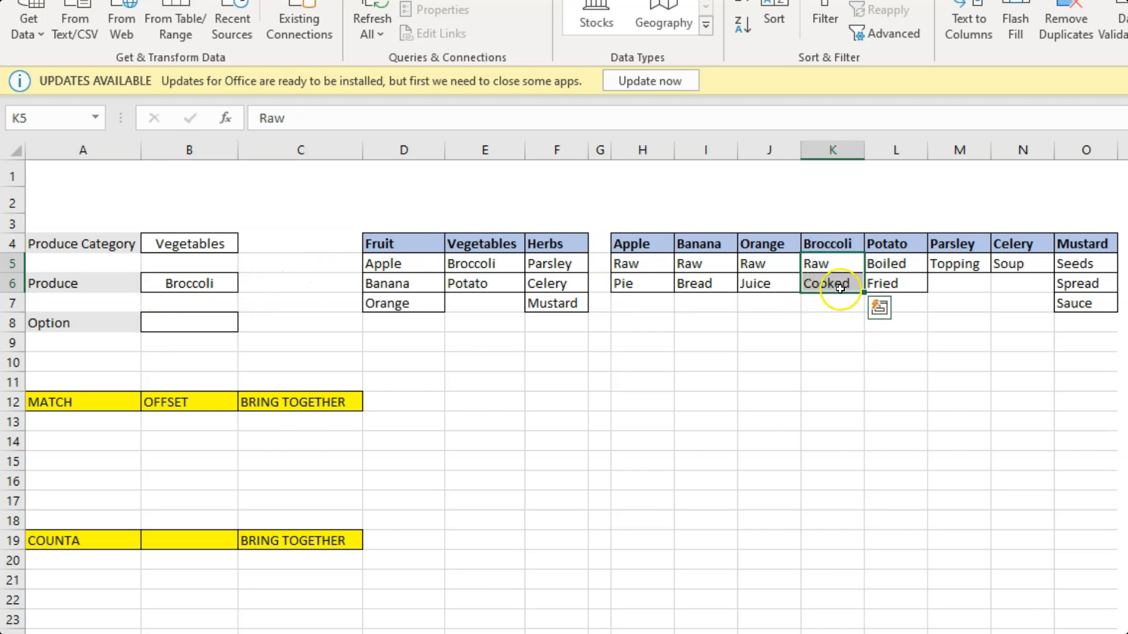
- Enter =MATCH($B$6,$H$4:$O$4,0) in A13 to find the selected produce's position among the option table headers
{"action": "left_click", "coordinate": [102, 423]}
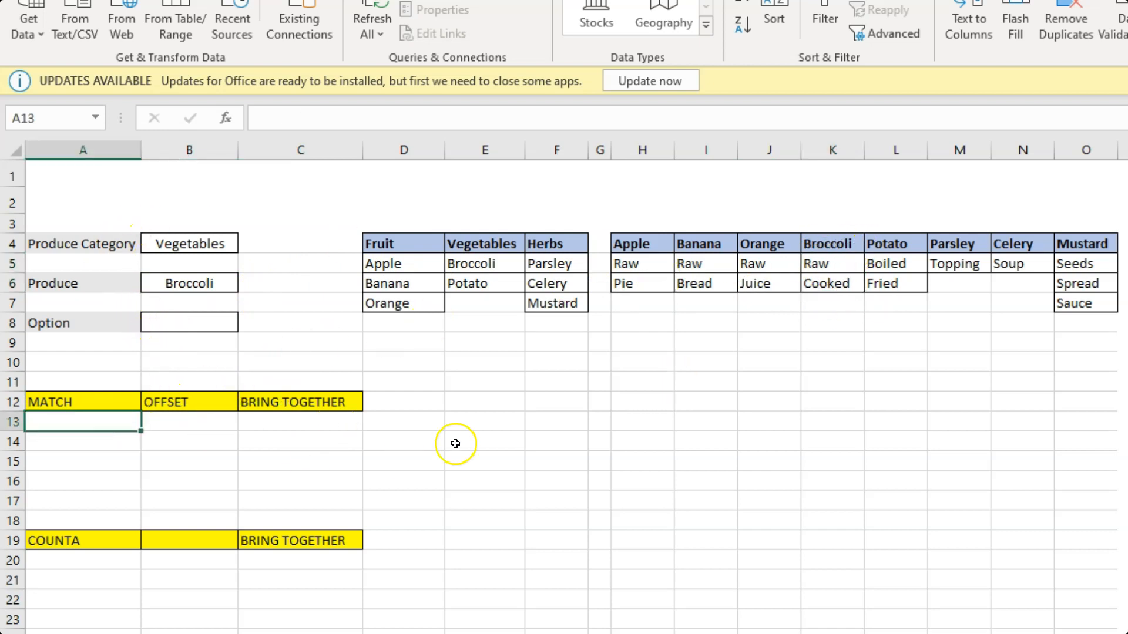
{"action": "type", "text": "=match"}
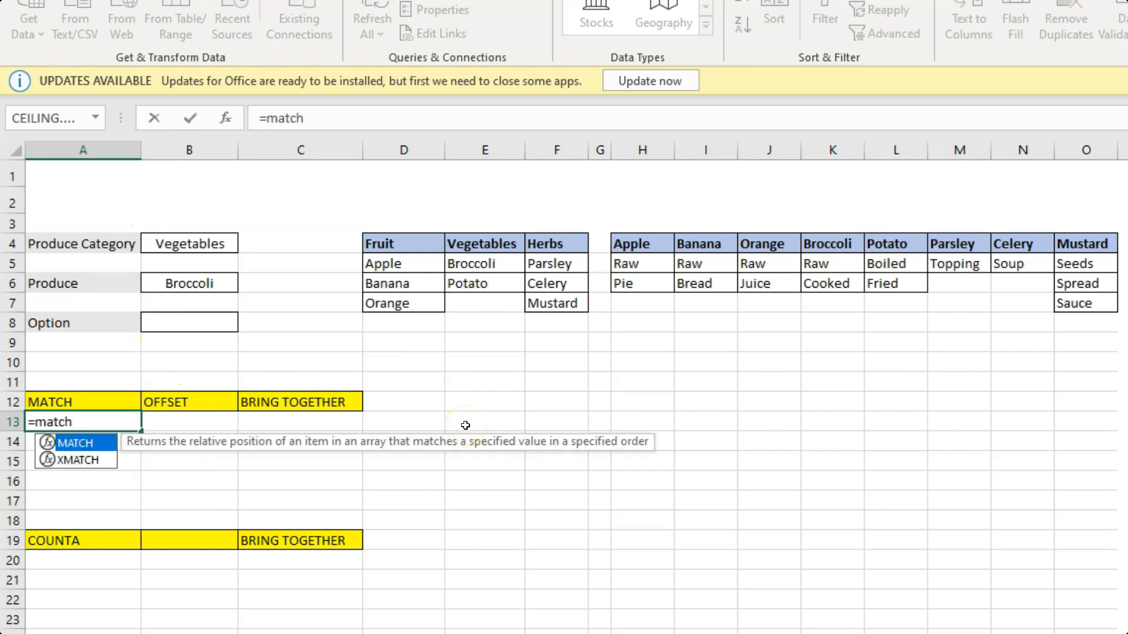
{"action": "type", "text": "("}
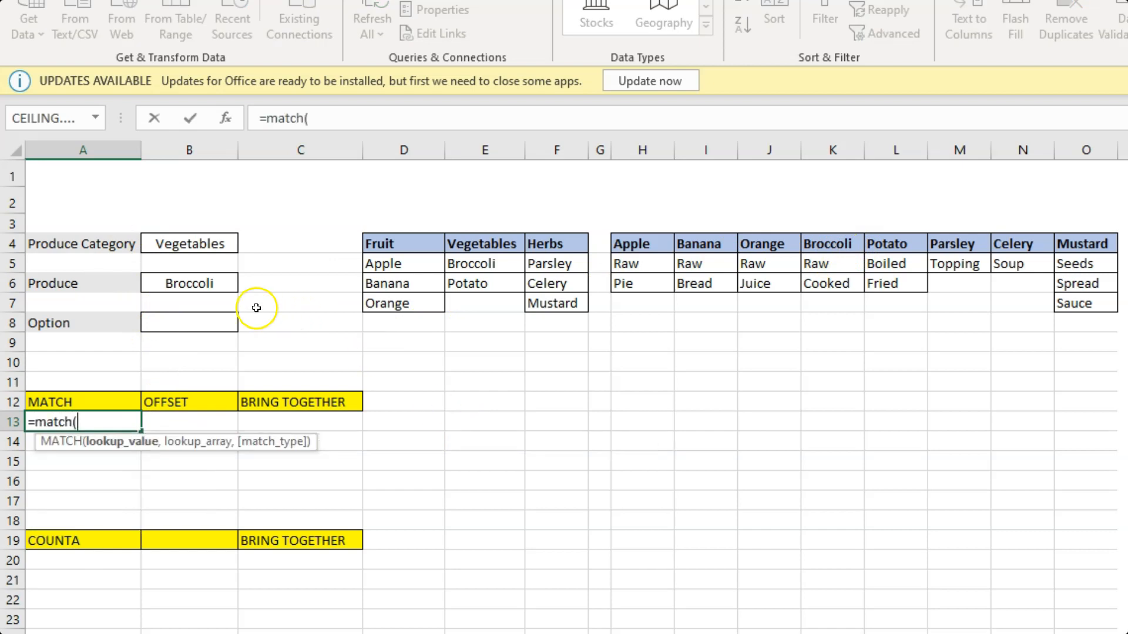
{"action": "left_click", "coordinate": [181, 284]}
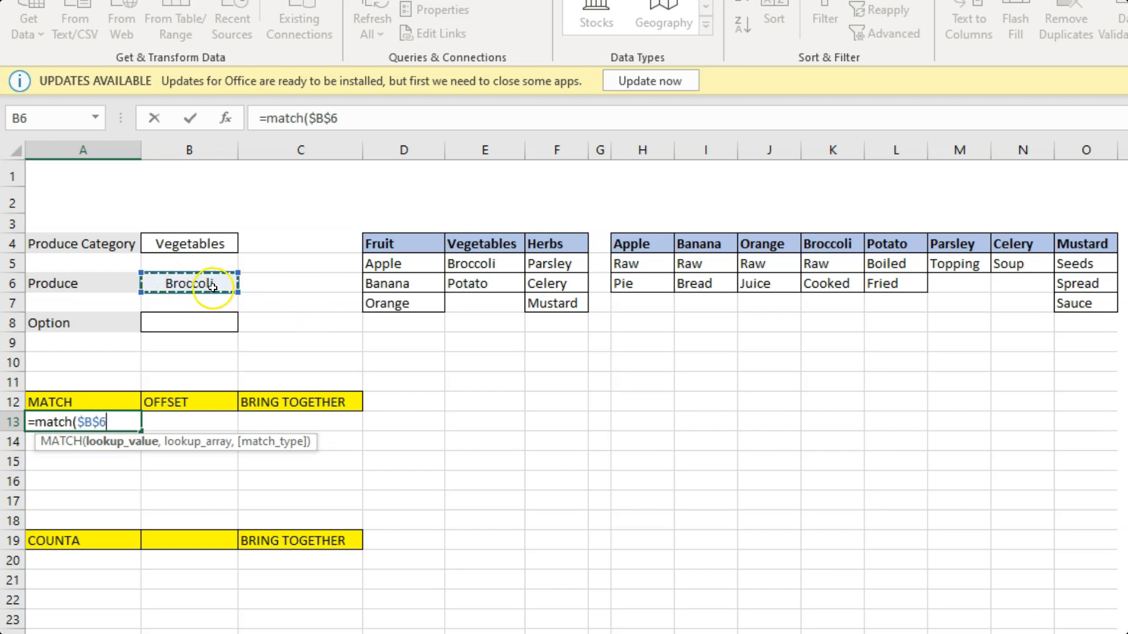
{"action": "type", "text": ","}
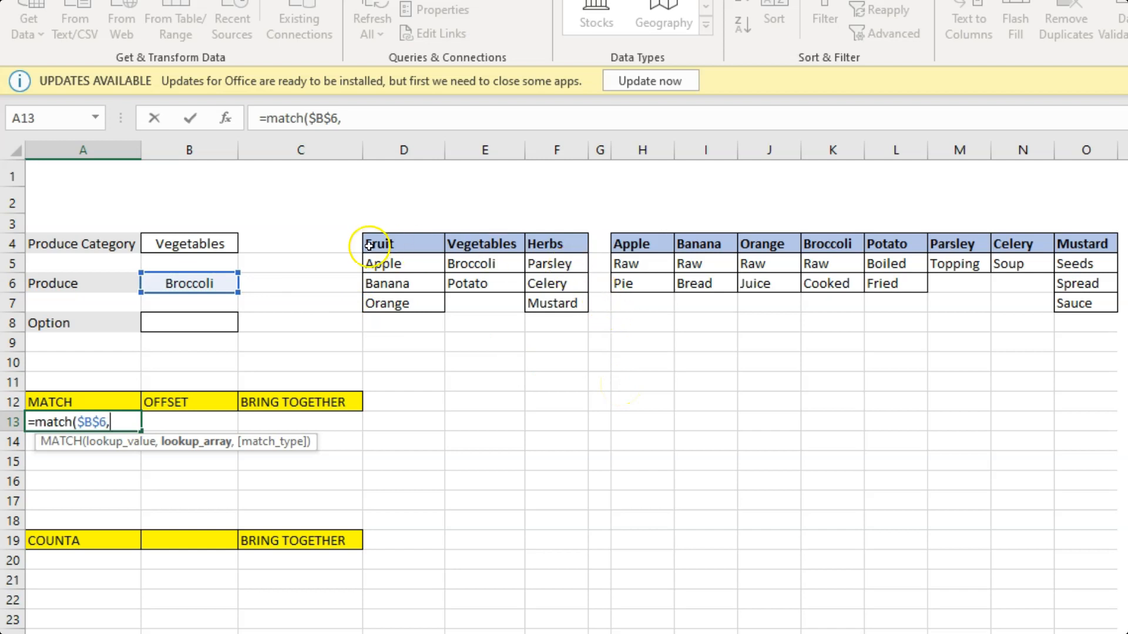
{"action": "left_click_drag", "start_coordinate": [623, 244], "coordinate": [1088, 243]}
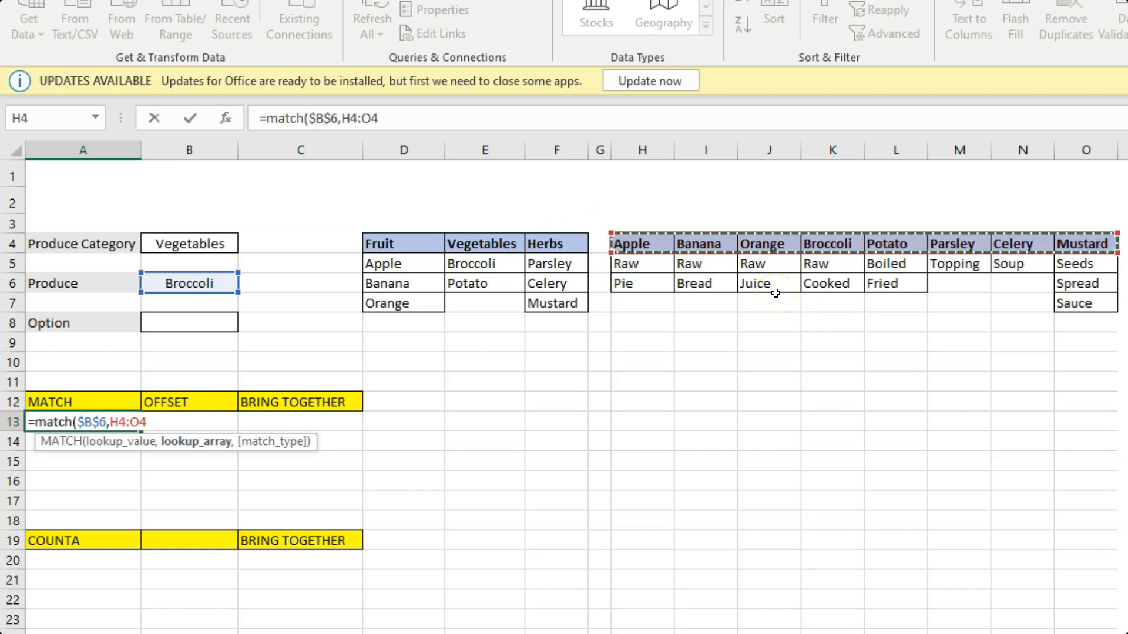
{"action": "key", "text": "F4"}
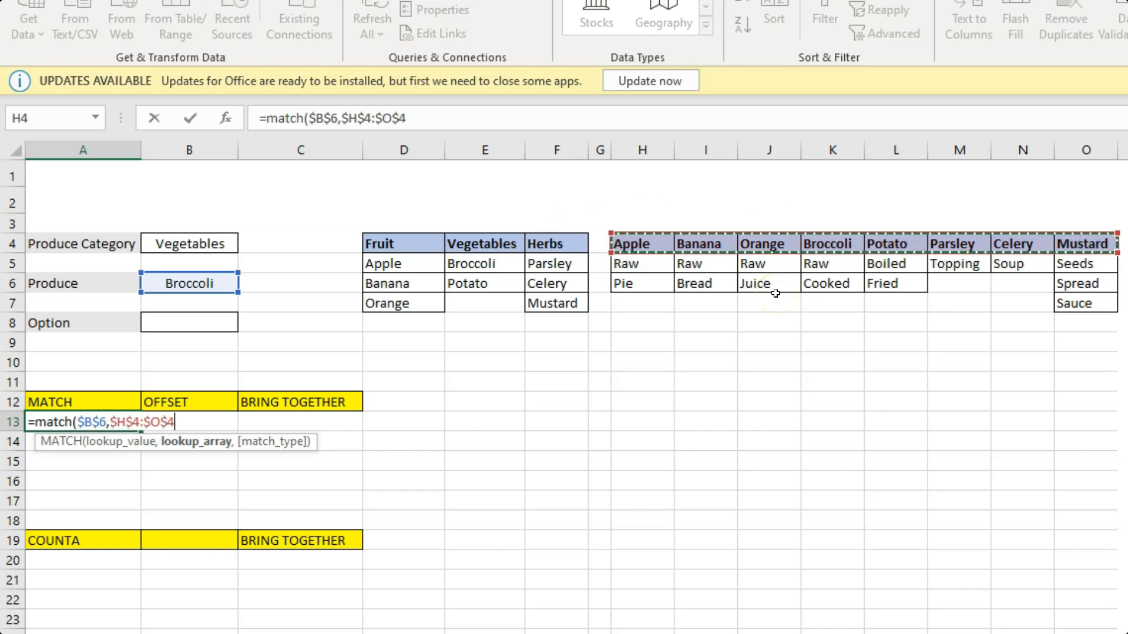
{"action": "type", "text": ","}
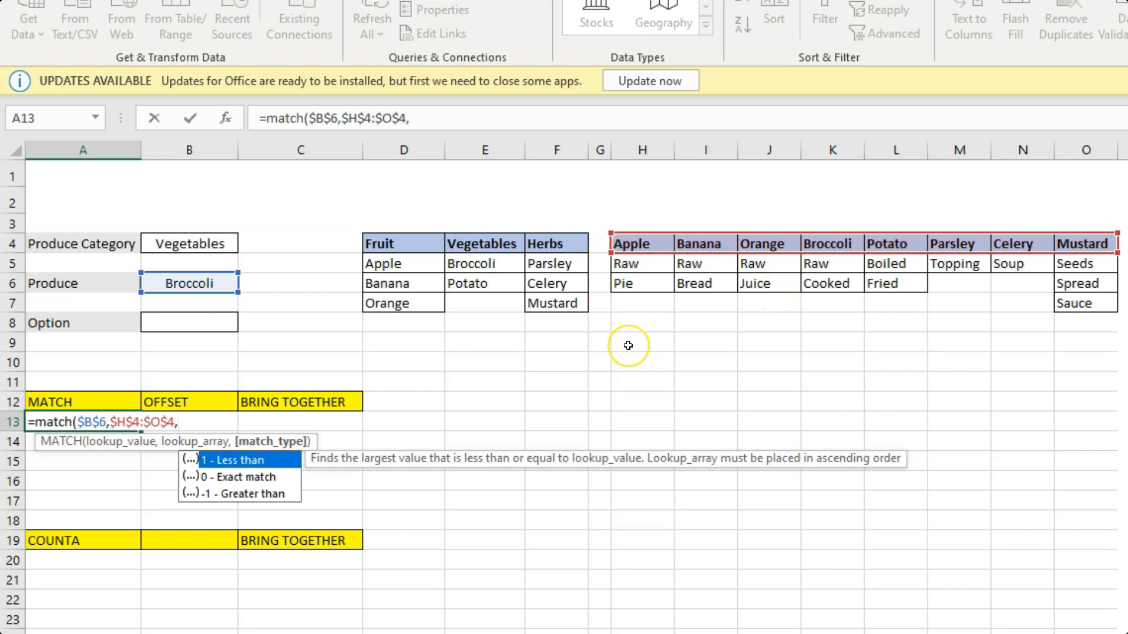
{"action": "type", "text": "0)"}
{"action": "key", "text": "Return"}
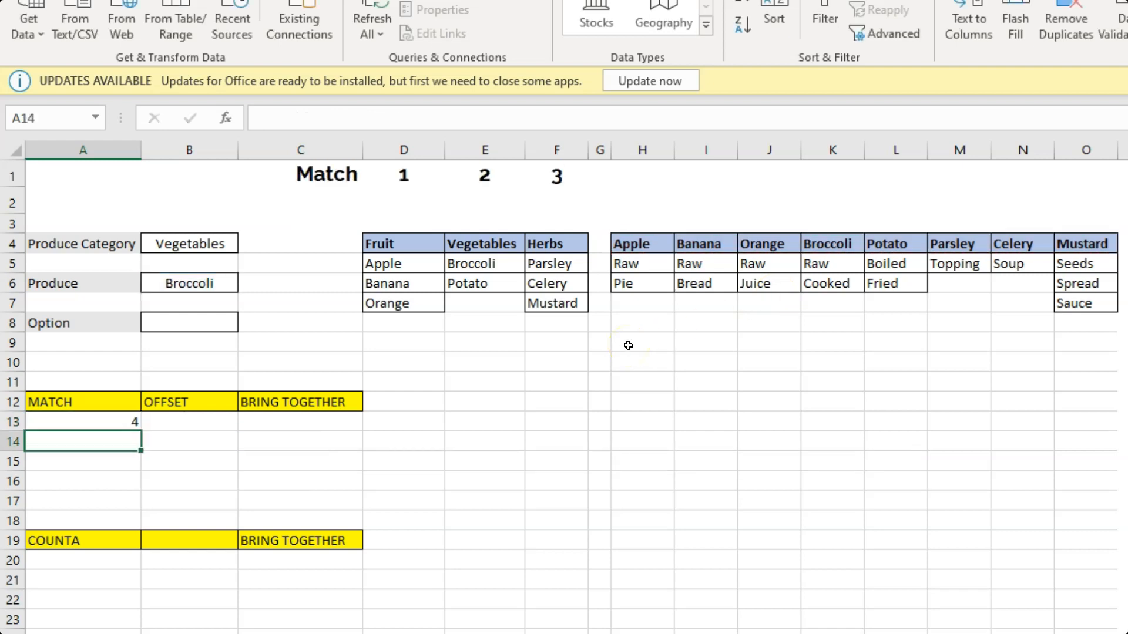
- Number the option table columns 1 to 8 in H1:O1, above the headers Apple to Mustard
{"action": "left_click", "coordinate": [632, 244]}
{"action": "left_click", "coordinate": [631, 175]}
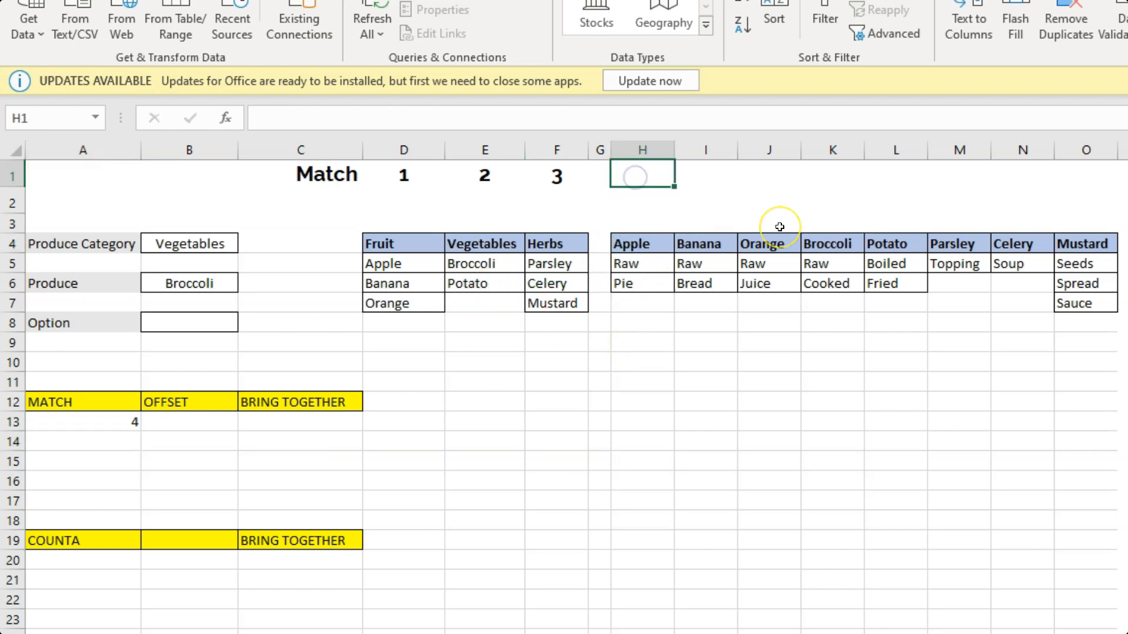
{"action": "type", "text": "1"}
{"action": "key", "text": "Tab"}
{"action": "type", "text": "2"}
{"action": "key", "text": "Tab"}
{"action": "type", "text": "3"}
{"action": "key", "text": "Tab"}
{"action": "type", "text": "4"}
{"action": "key", "text": "Tab"}
{"action": "type", "text": "5"}
{"action": "key", "text": "Tab"}
{"action": "type", "text": "6"}
{"action": "key", "text": "Tab"}
{"action": "type", "text": "7"}
{"action": "key", "text": "Tab"}
{"action": "type", "text": "9"}
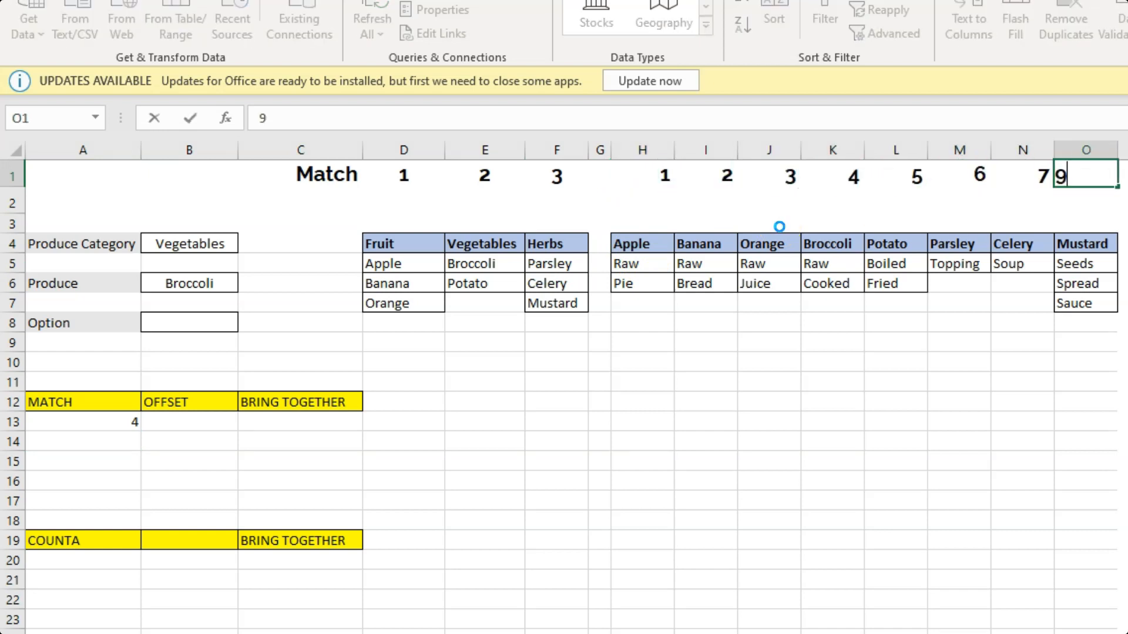
{"action": "type", "text": "8"}
{"action": "key", "text": "Tab"}
- Compare the match number in A13 with the column numbers above the Apple and Broccoli headers in the option table
{"action": "key", "text": "Down"}
{"action": "key", "text": "Left"}
{"action": "key", "text": "Left"}
{"action": "key", "text": "Left"}
{"action": "key", "text": "Left"}
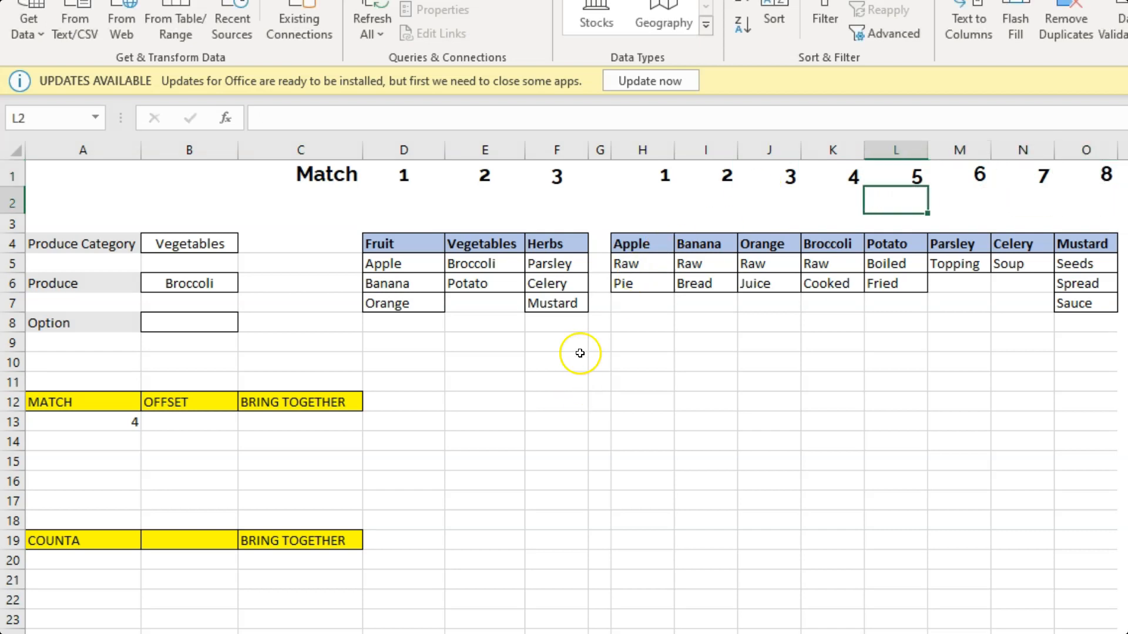
{"action": "left_click", "coordinate": [632, 243]}
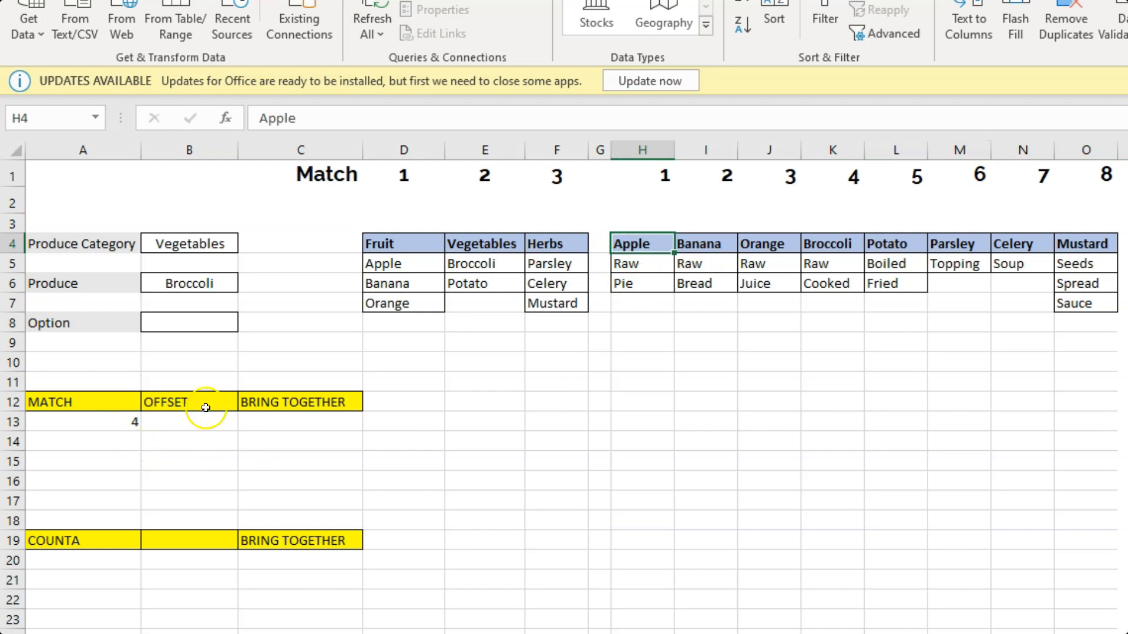
{"action": "key", "text": "Up"}
{"action": "left_click_drag", "start_coordinate": [853, 194], "coordinate": [862, 242]}
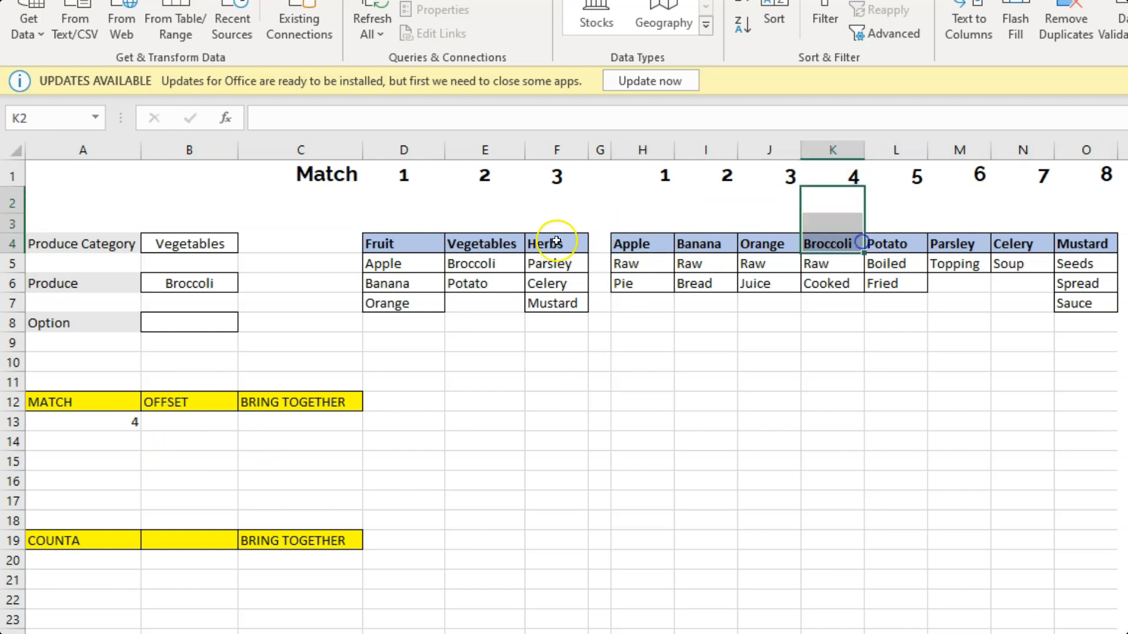
{"action": "left_click", "coordinate": [623, 238]}
{"action": "left_click", "coordinate": [201, 421]}
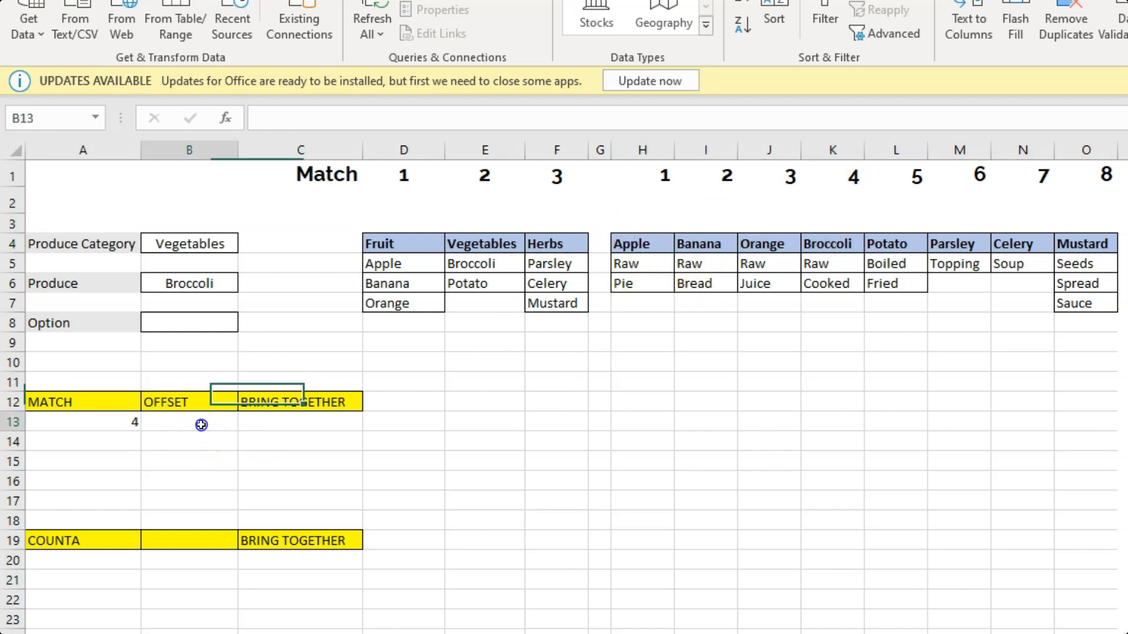
- Enter =OFFSET($H$4,1,A13-1,3,1) in B13 to return the selected produce's options from the option table
{"action": "type", "text": "=offse"}
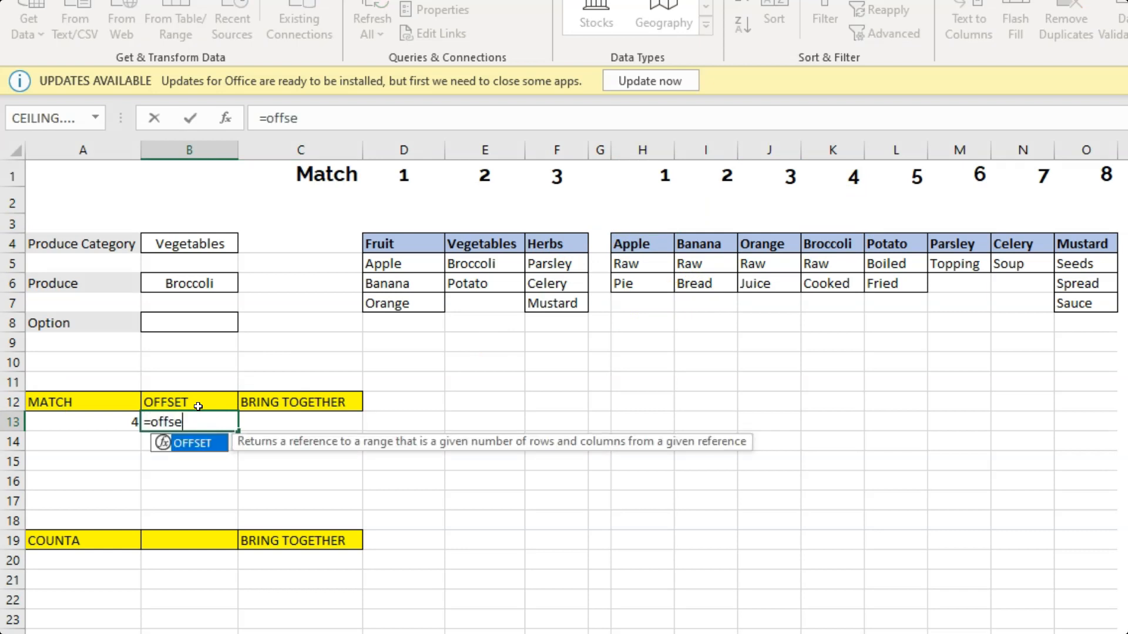
{"action": "type", "text": "tr("}
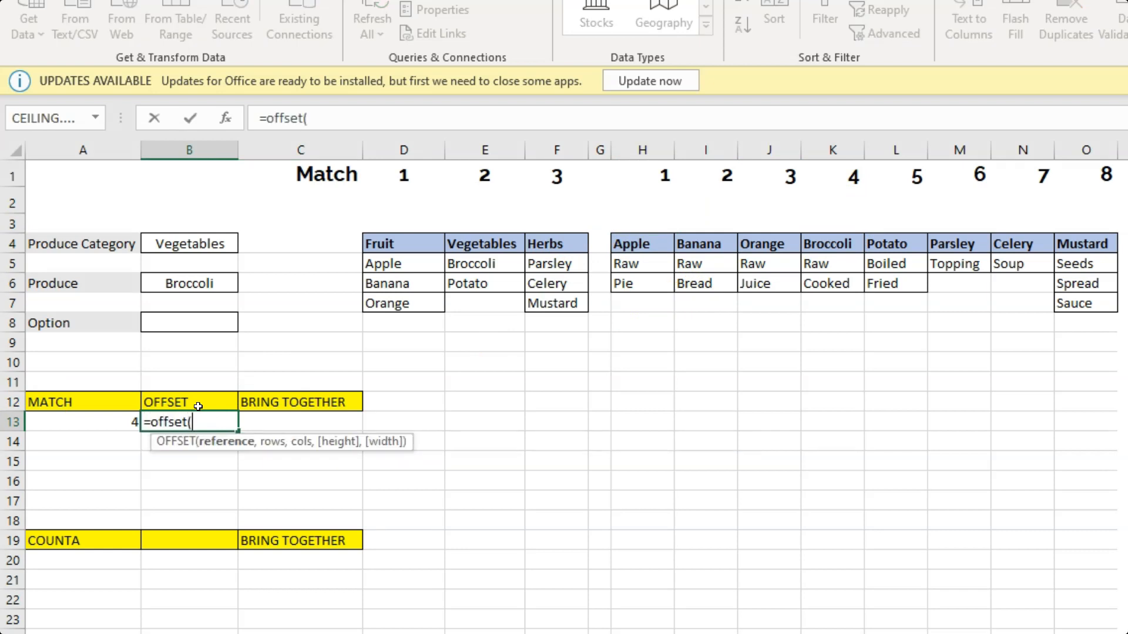
{"action": "left_click", "coordinate": [635, 243]}
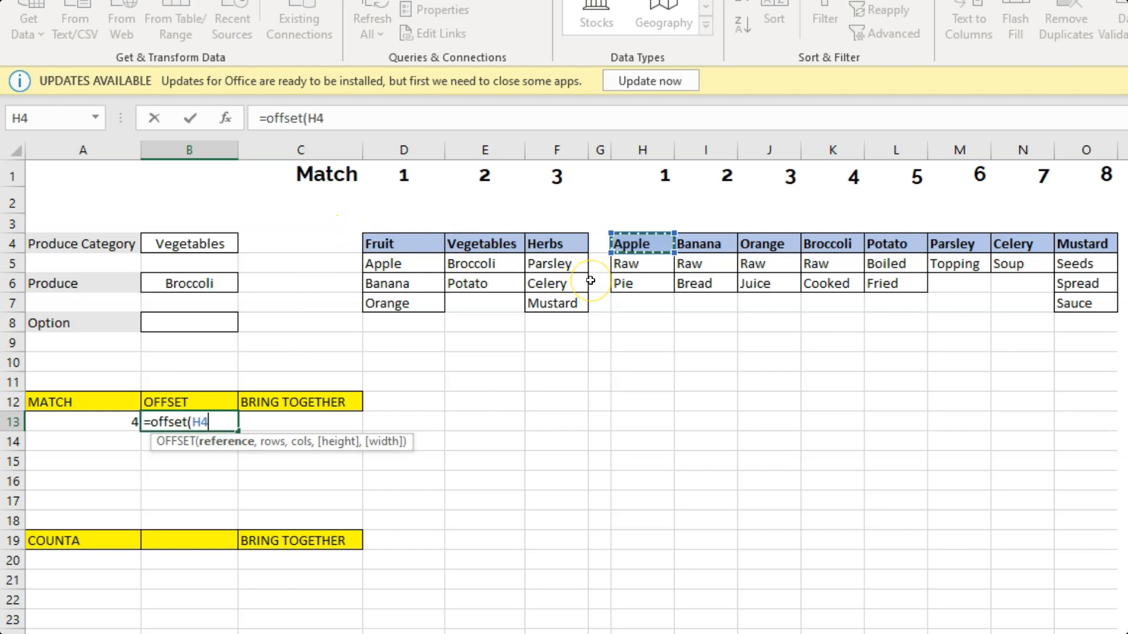
{"action": "key", "text": "F4"}
{"action": "type", "text": ","}
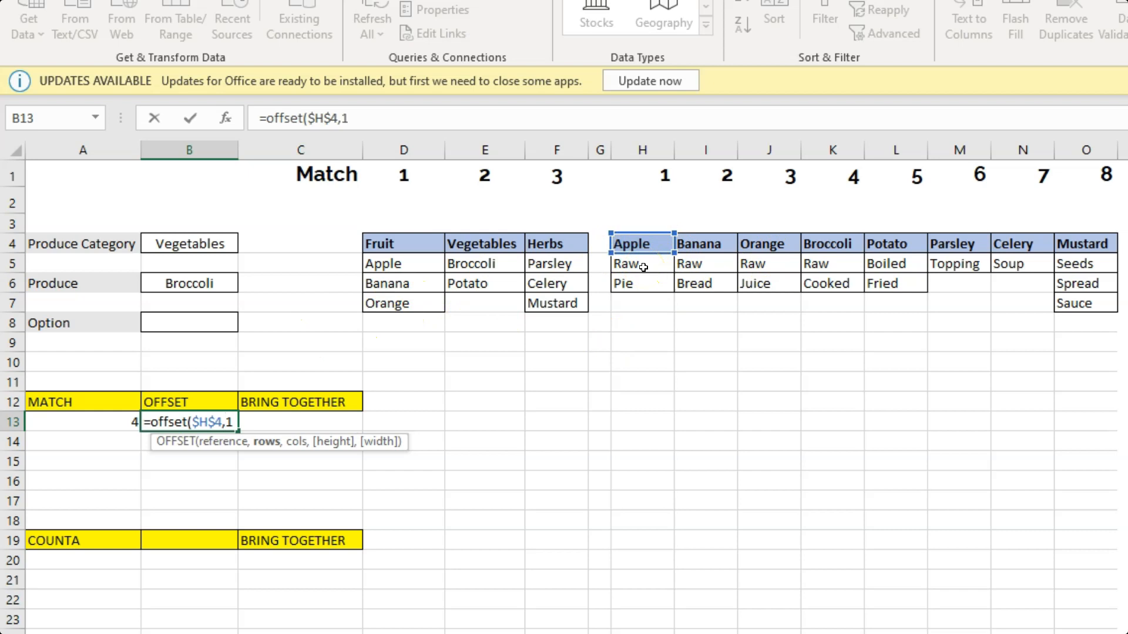
{"action": "type", "text": "1,"}
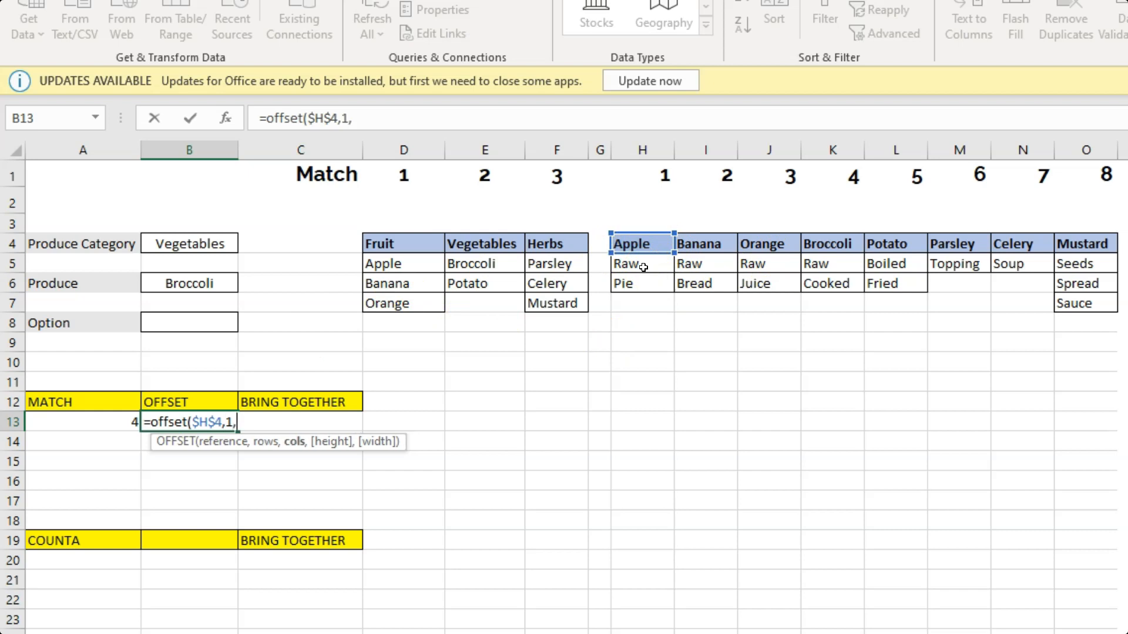
{"action": "left_click", "coordinate": [69, 422]}
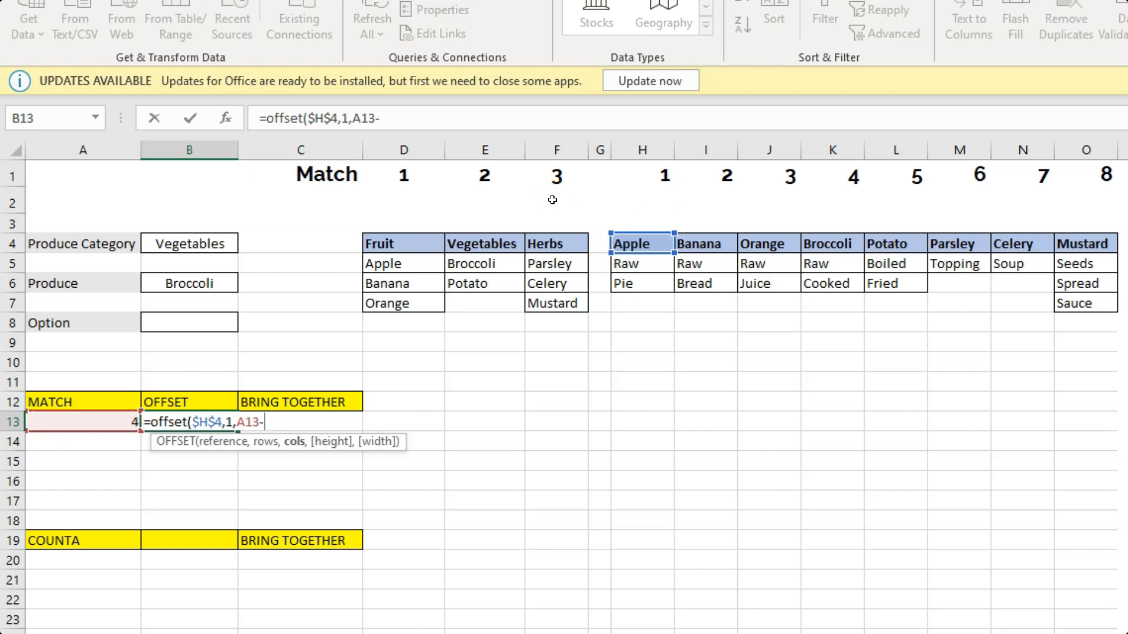
{"action": "type", "text": ",3"}
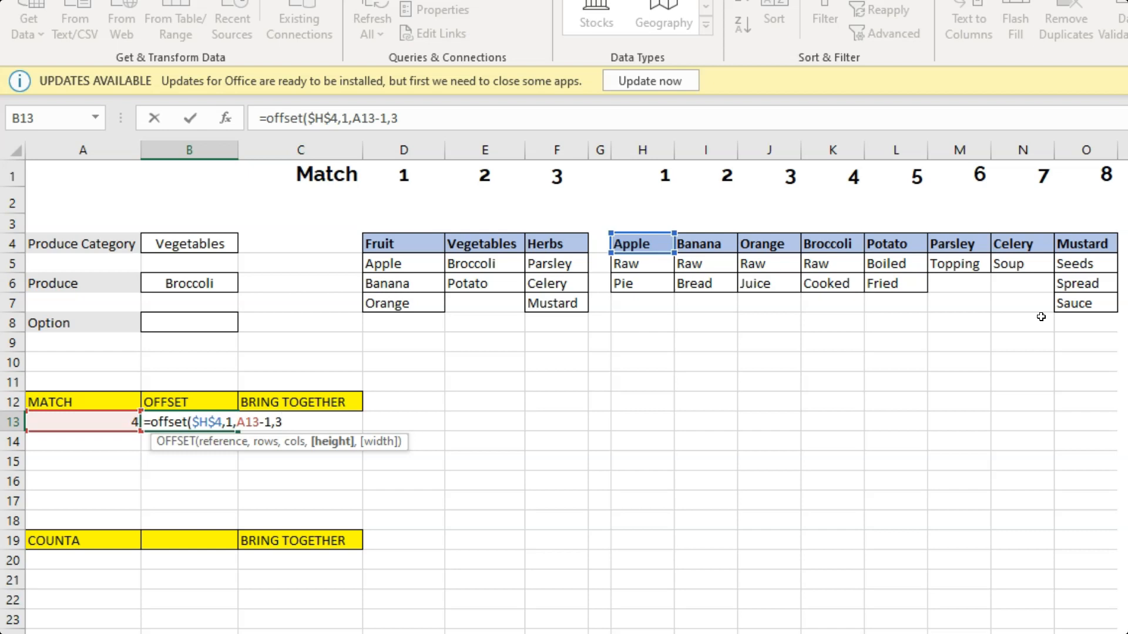
{"action": "type", "text": ","}
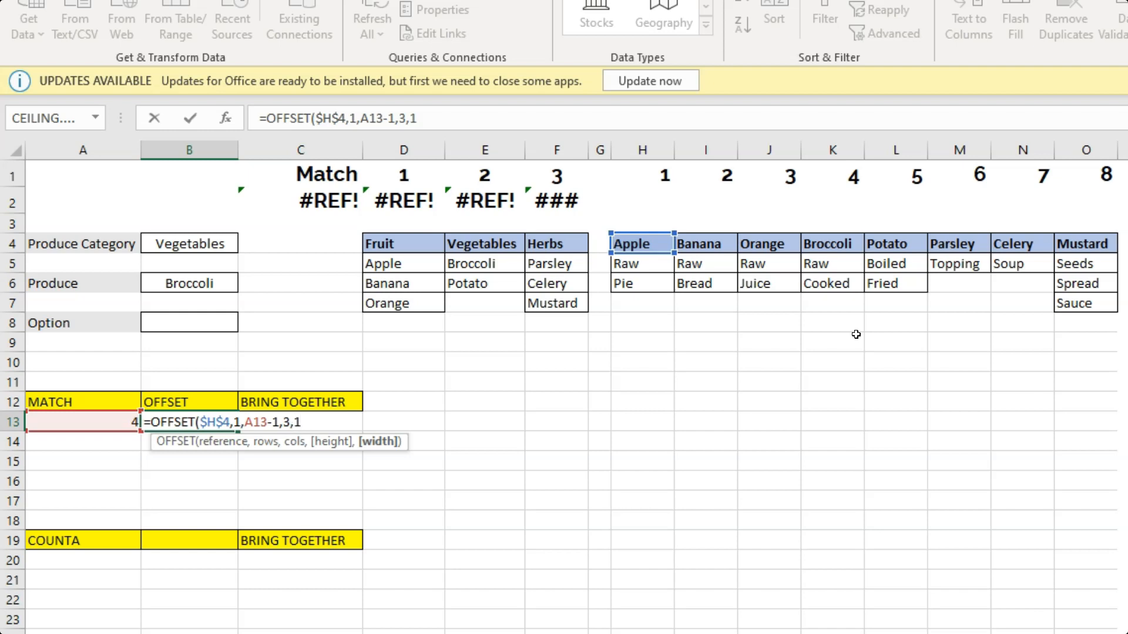
{"action": "type", "text": "1)"}
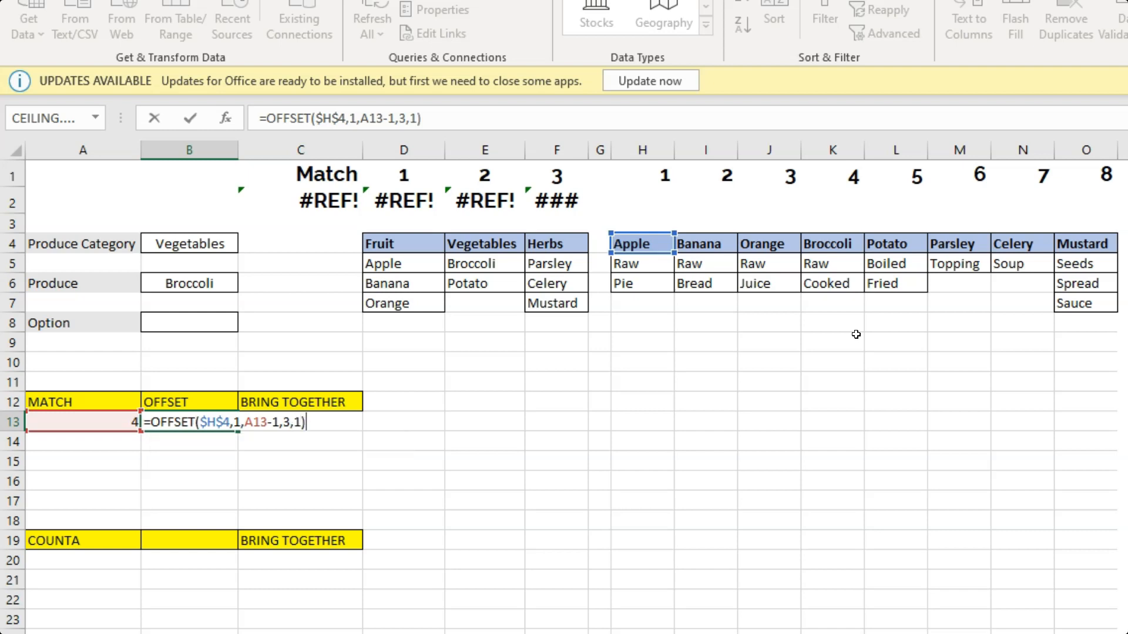
{"action": "key", "text": "Return"}
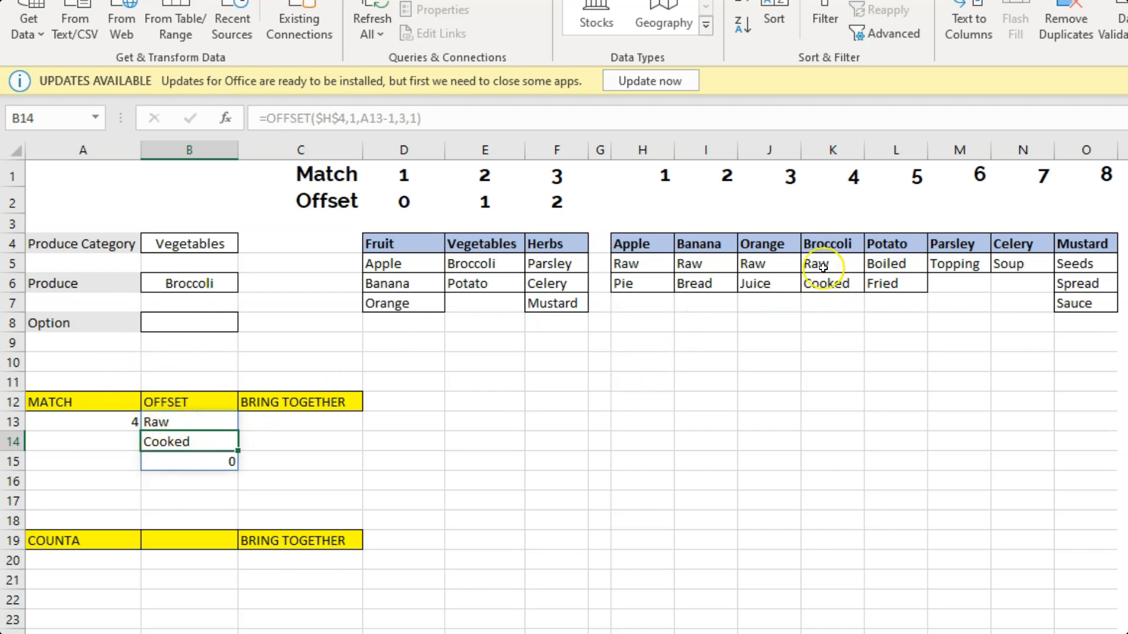
- Compare Broccoli's option cells K5:K7, including the blank one, with the OFFSET results below B13
{"action": "left_click", "coordinate": [833, 303]}
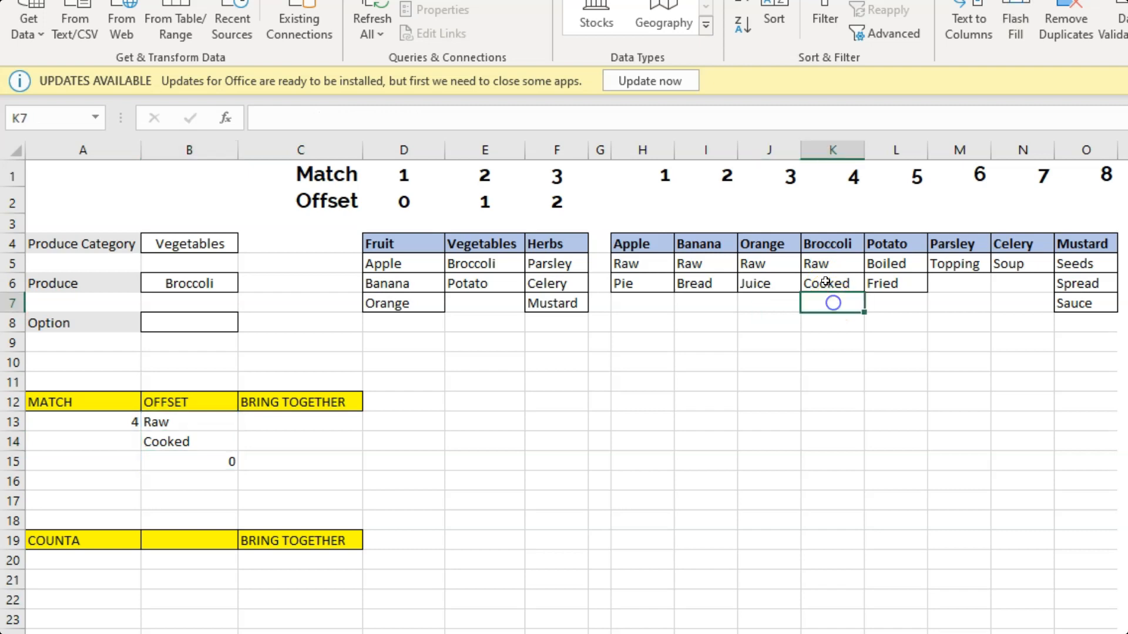
{"action": "left_click_drag", "start_coordinate": [830, 264], "coordinate": [836, 298]}
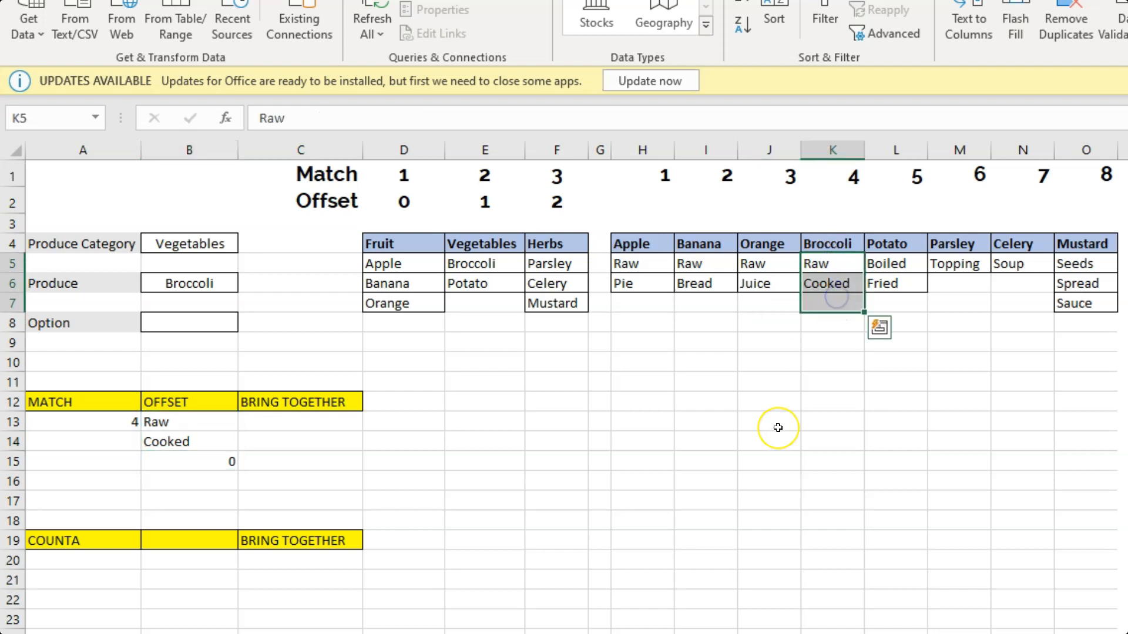
{"action": "left_click", "coordinate": [227, 462]}
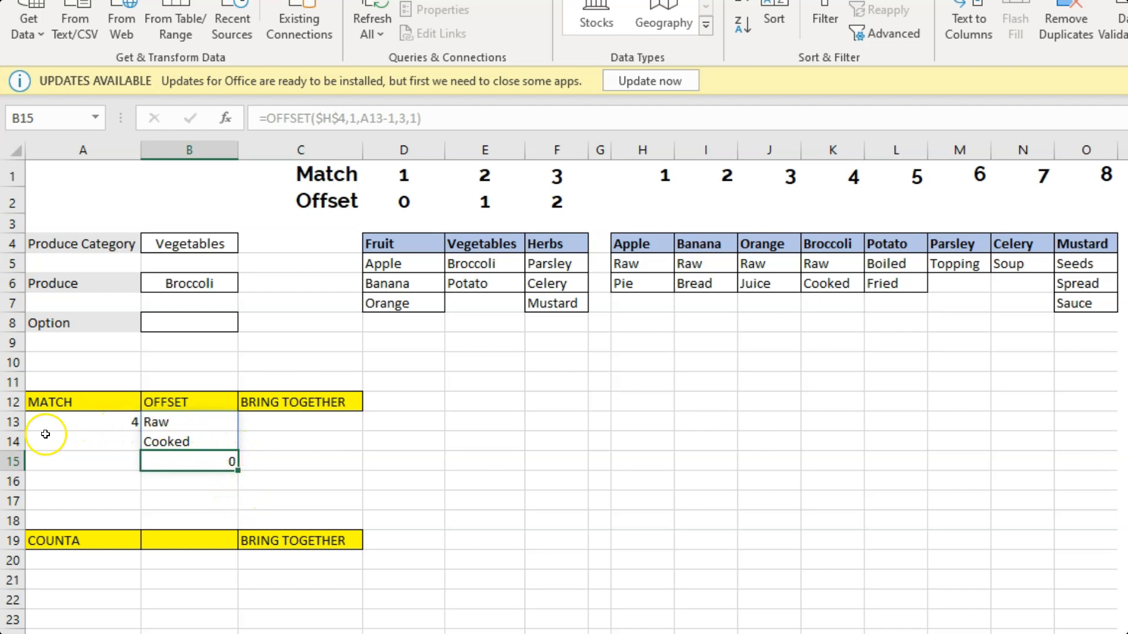
- Copy the OFFSET formula text from B13 into C13 under BRING TOGETHER without shifting its references
{"action": "left_click", "coordinate": [197, 424]}
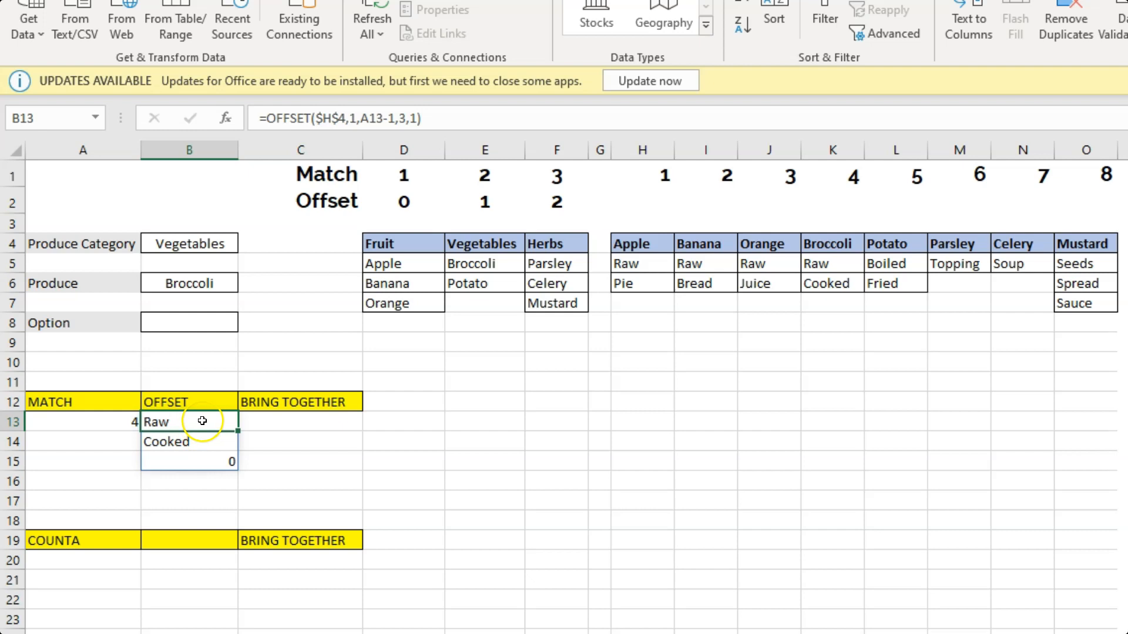
{"action": "left_click_drag", "start_coordinate": [422, 118], "coordinate": [165, 130]}
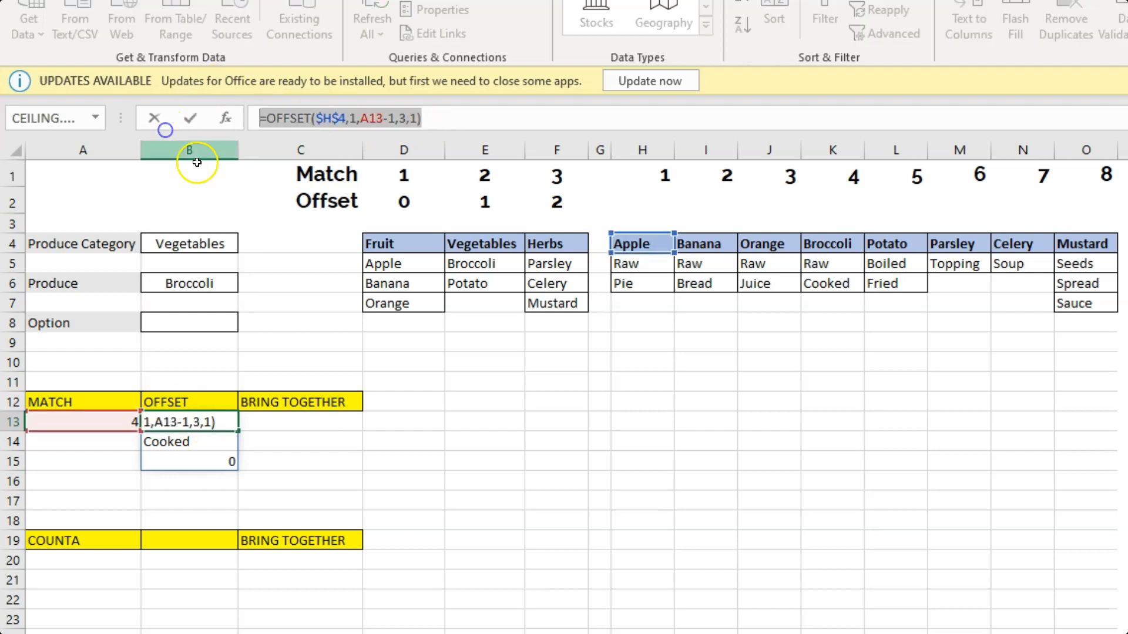
{"action": "key", "text": "ctrl+c"}
{"action": "key", "text": "Escape"}
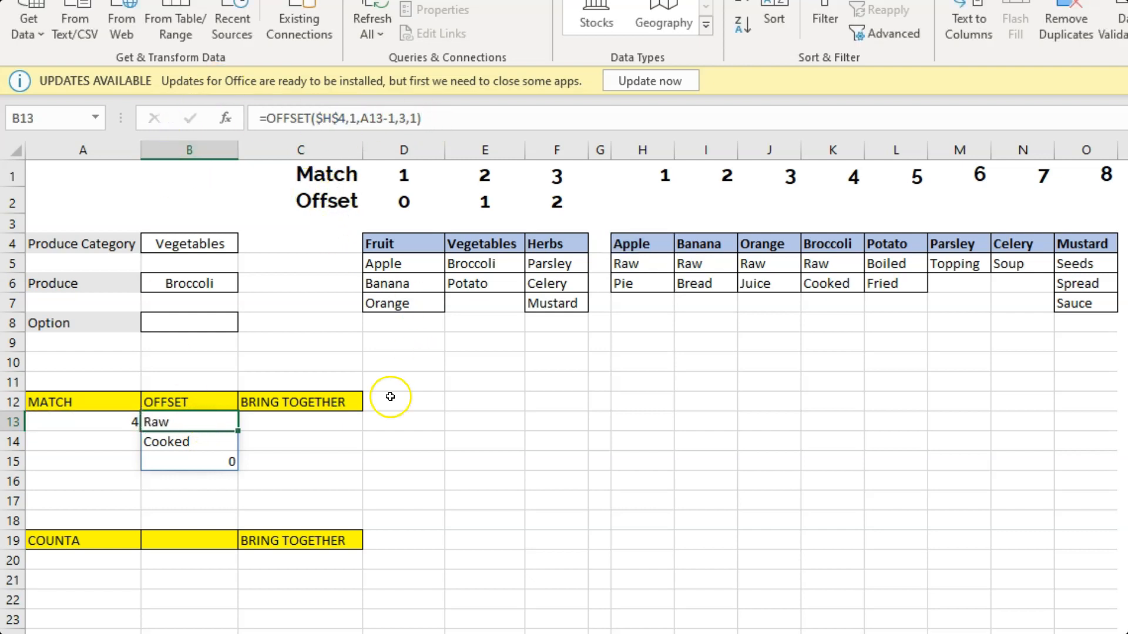
{"action": "left_click", "coordinate": [297, 420]}
{"action": "double_click", "coordinate": [298, 420]}
{"action": "key", "text": "ctrl+v"}
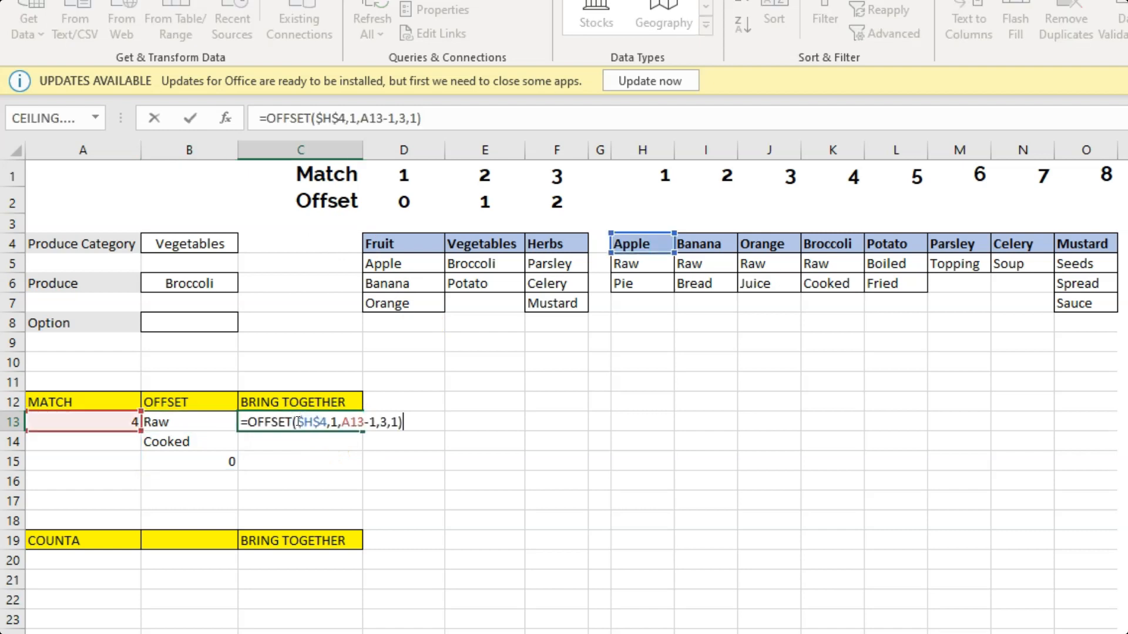
{"action": "left_click", "coordinate": [324, 465]}
- Replace the A13 reference in C13's OFFSET formula with A13's own formula, MATCH($B$6,$H$4:$O$4,0)
{"action": "left_click", "coordinate": [100, 429]}
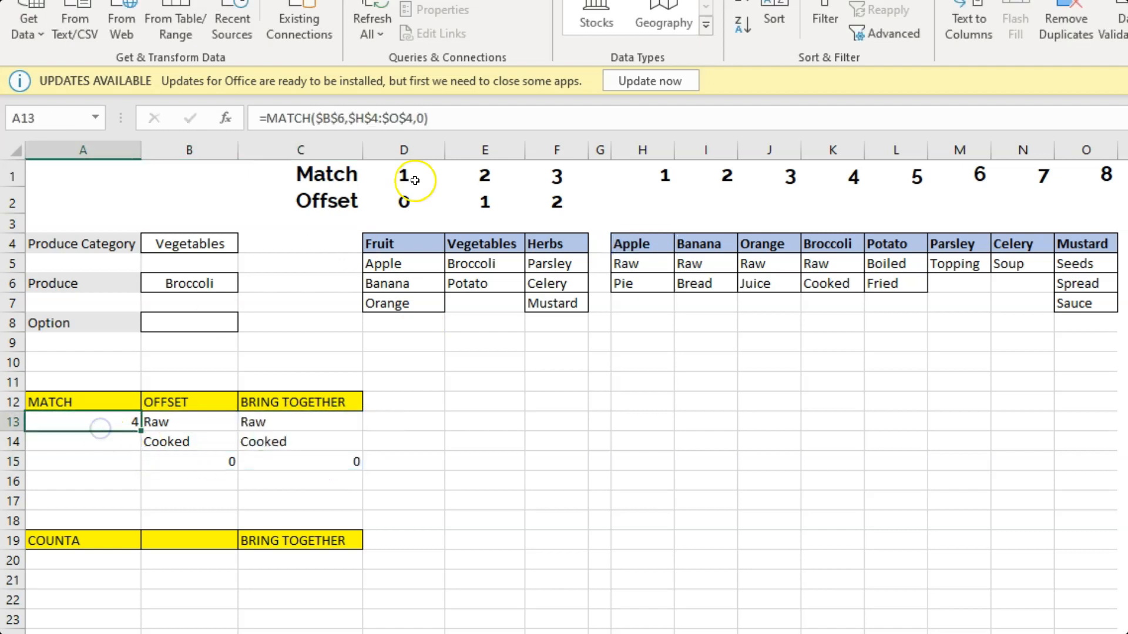
{"action": "left_click_drag", "start_coordinate": [438, 118], "coordinate": [270, 115]}
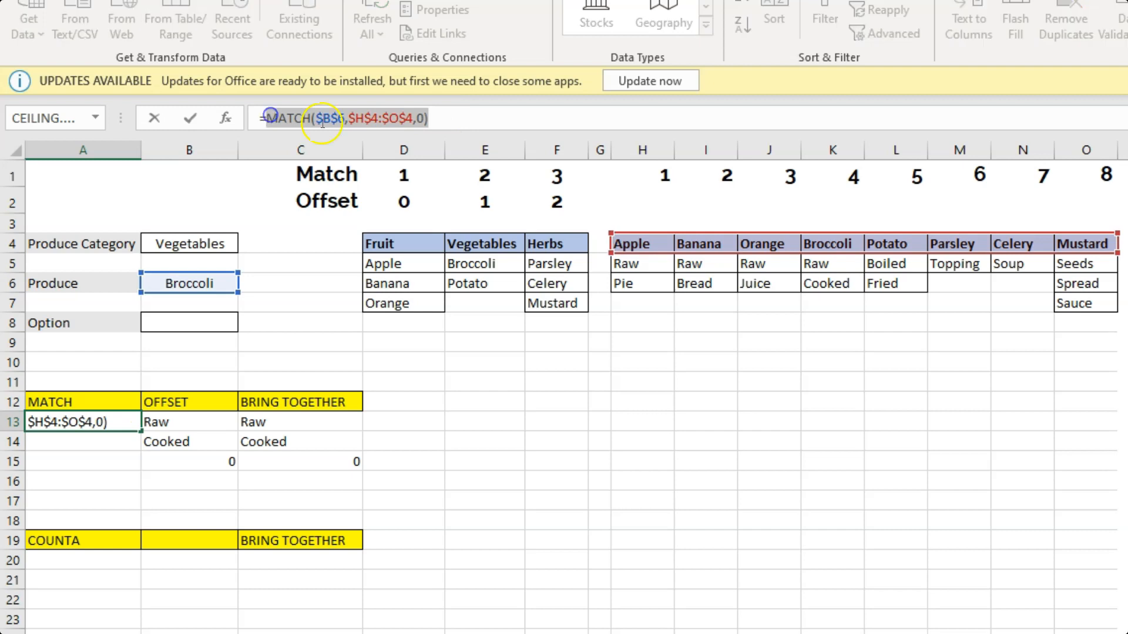
{"action": "key", "text": "Escape"}
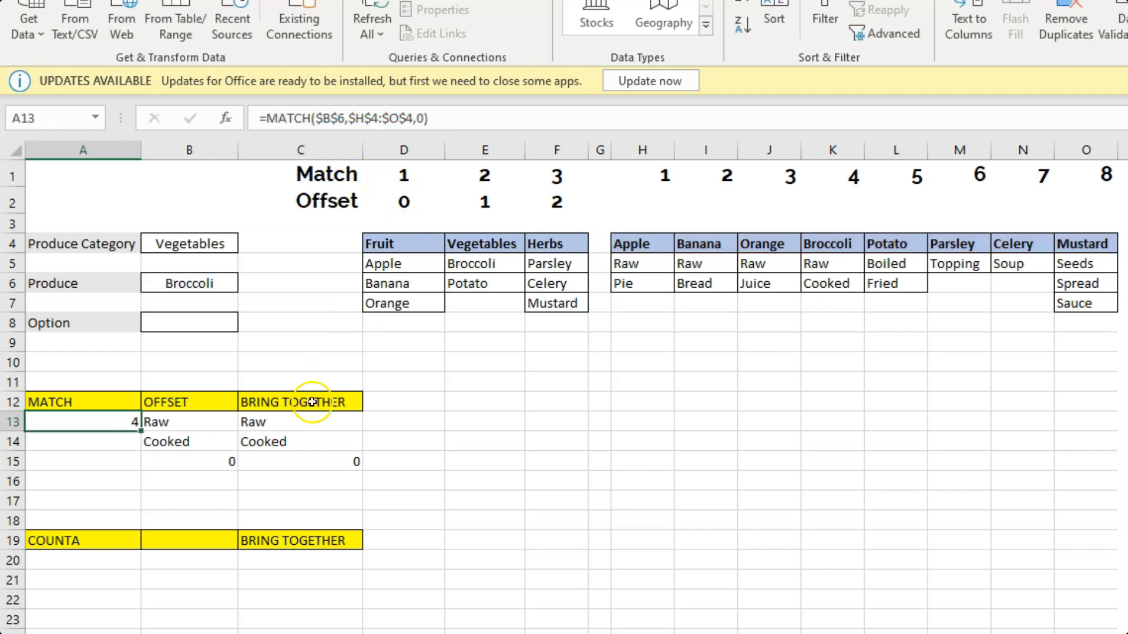
{"action": "left_click", "coordinate": [298, 424]}
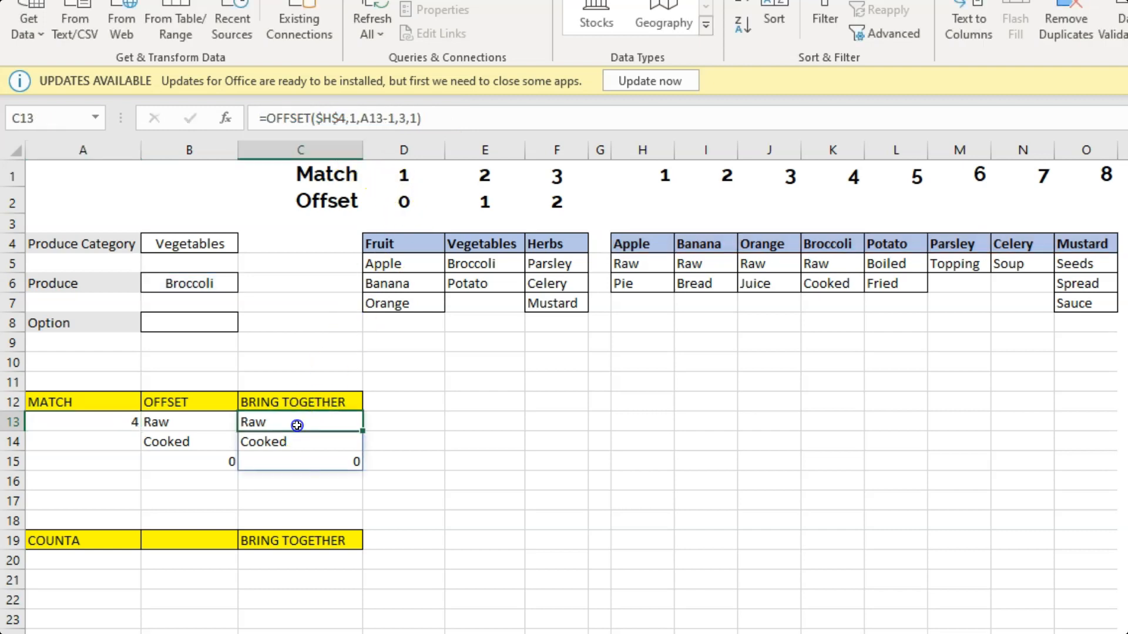
{"action": "left_click", "coordinate": [372, 118]}
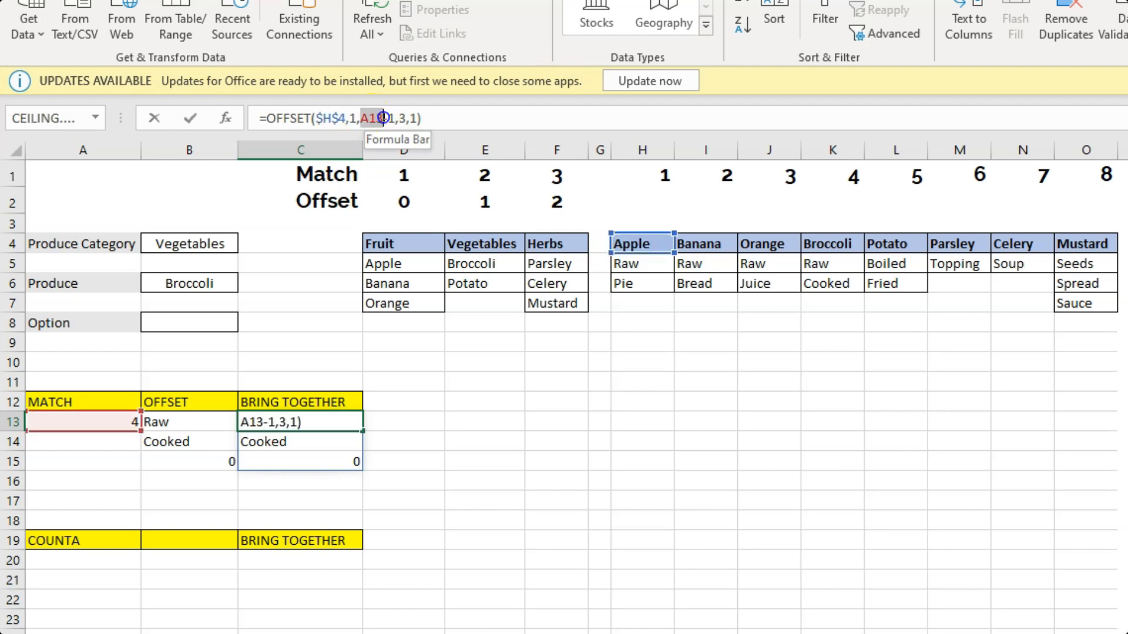
{"action": "key", "text": "ctrl+v"}
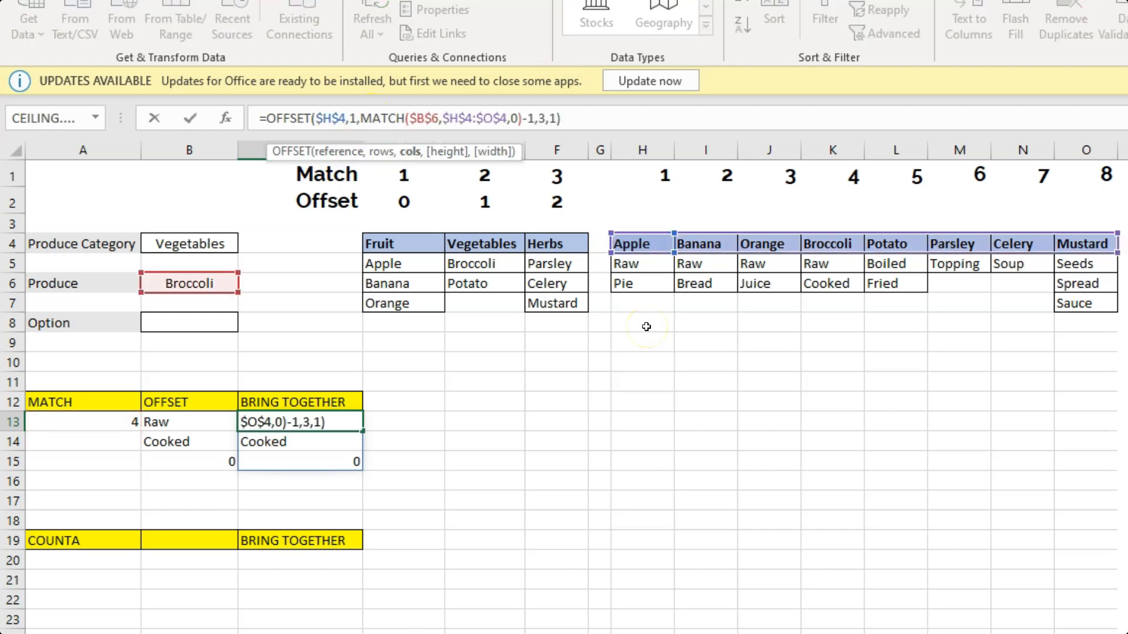
{"action": "key", "text": "Return"}
{"action": "key", "text": "Up"}
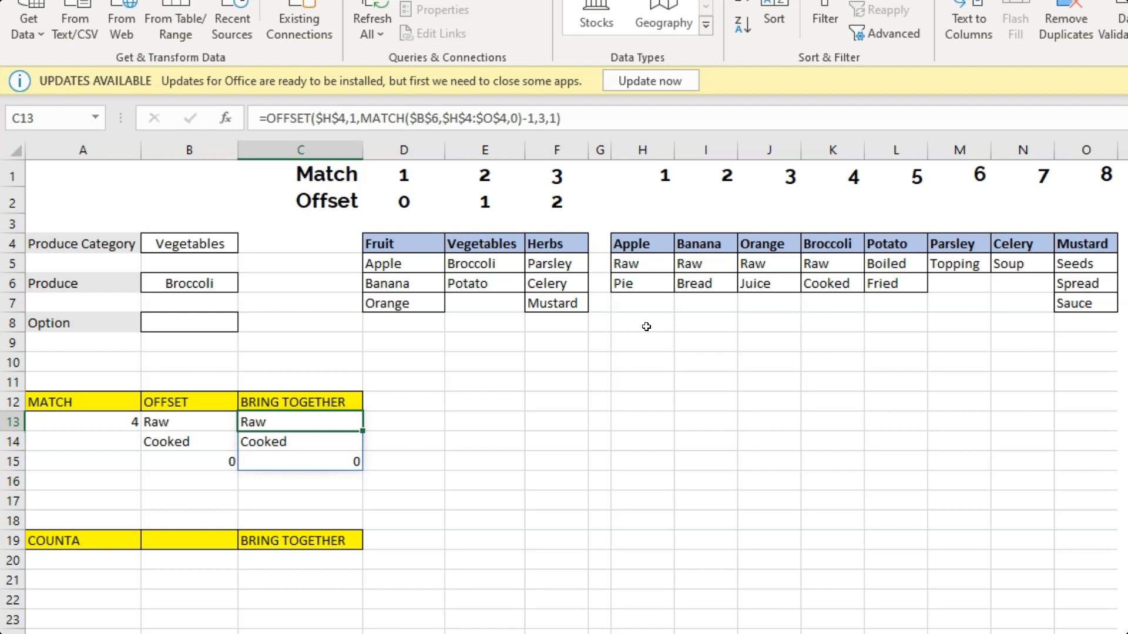
{"action": "key", "text": "Down"}
{"action": "key", "text": "Down"}
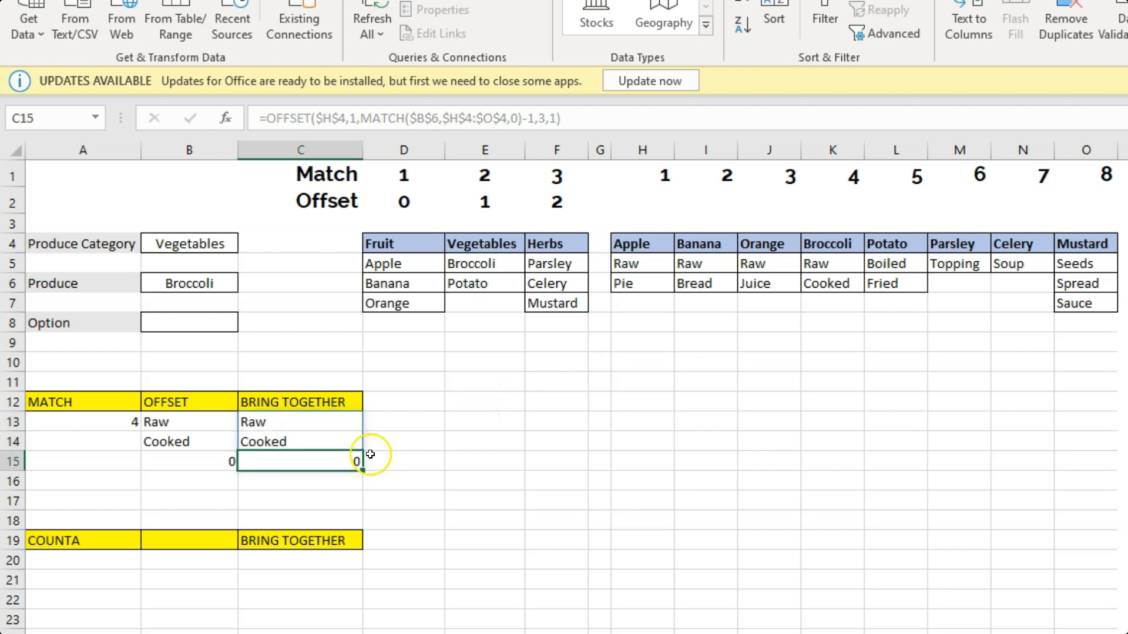
- Enter =COUNTA(OFFSET($H$4,1,MATCH($B$6,$H$4:$O$4,0)-1,3,1)) in A20, reusing C13's combined formula, to count the selected produce's nonblank options
{"action": "left_click", "coordinate": [63, 559]}
{"action": "left_click", "coordinate": [299, 421]}
{"action": "left_click_drag", "start_coordinate": [581, 120], "coordinate": [268, 120]}
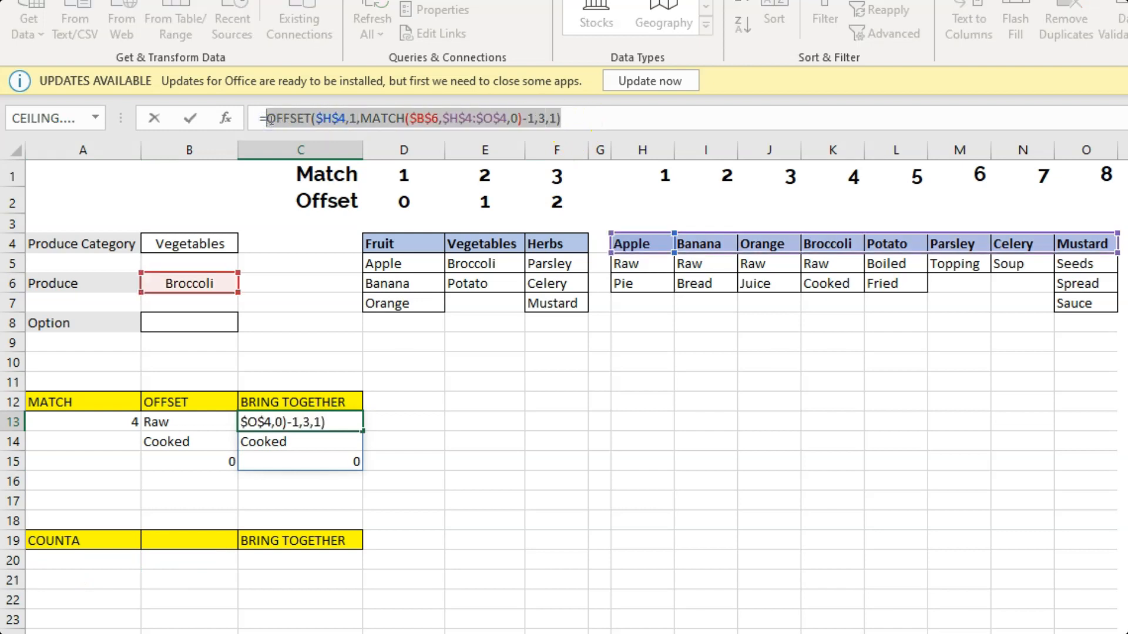
{"action": "key", "text": "Escape"}
{"action": "left_click", "coordinate": [82, 559]}
{"action": "type", "text": "=counta"}
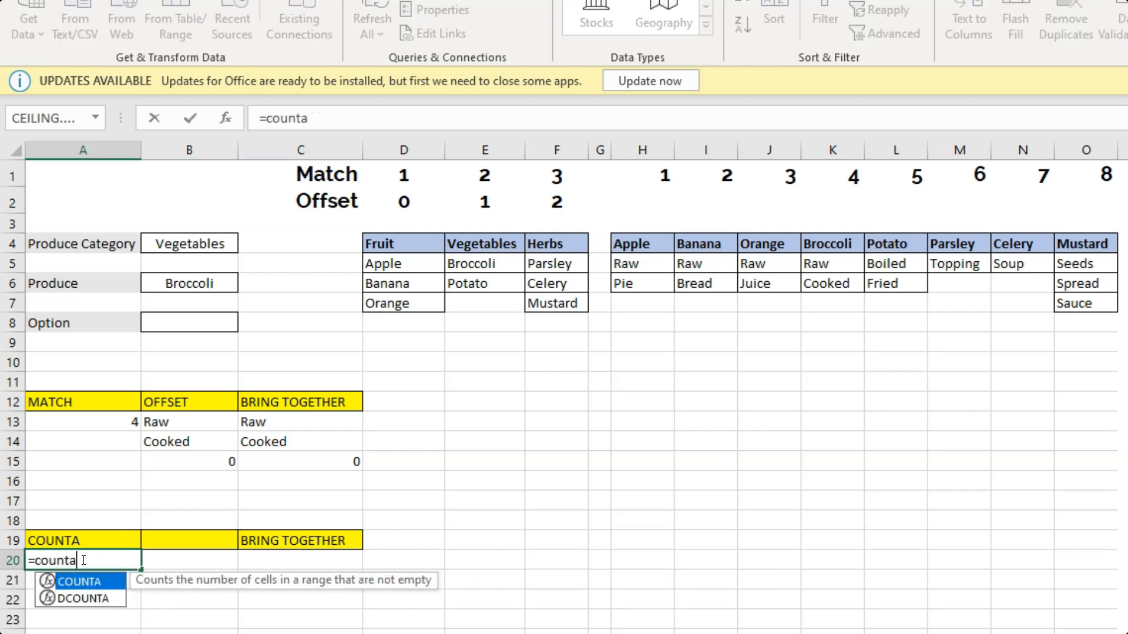
{"action": "type", "text": "("}
{"action": "key", "text": "ctrl+v"}
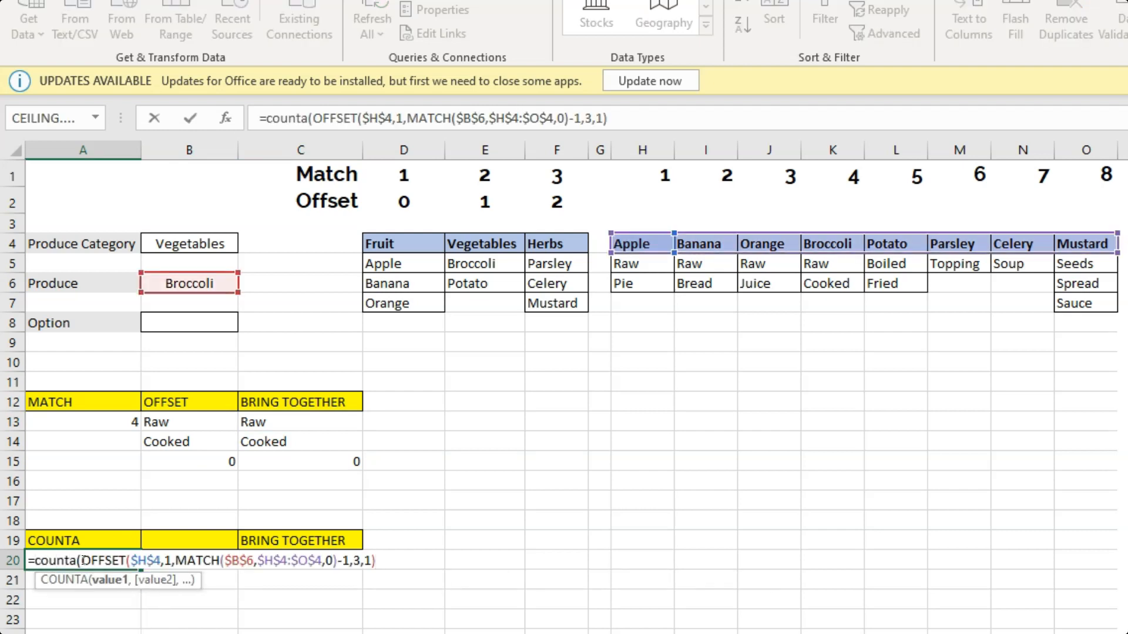
{"action": "type", "text": ")"}
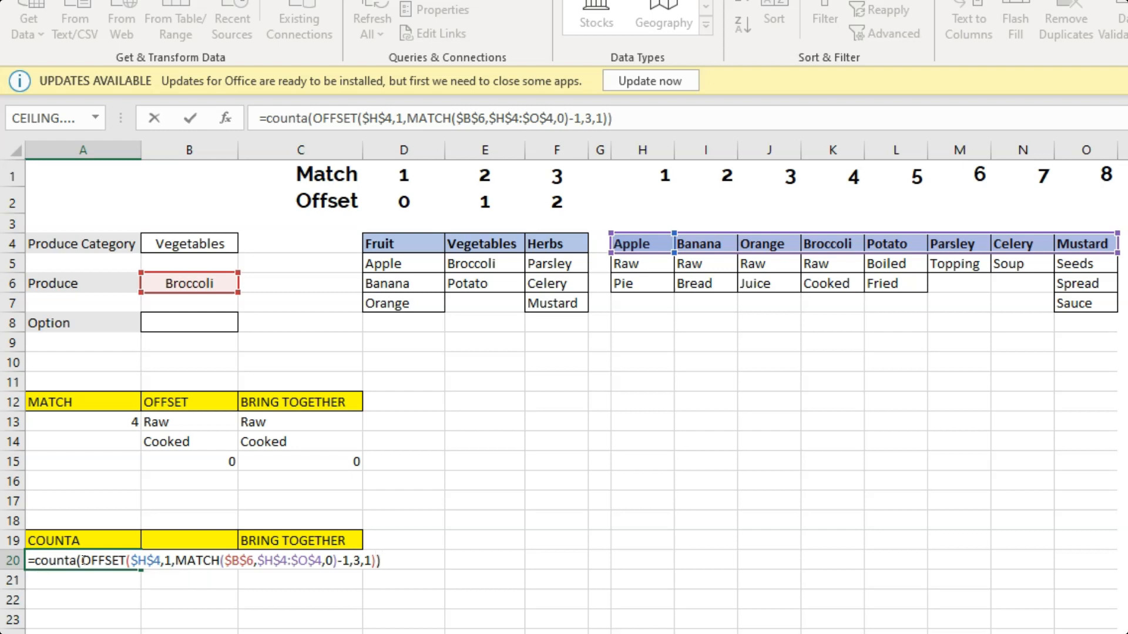
{"action": "key", "text": "Return"}
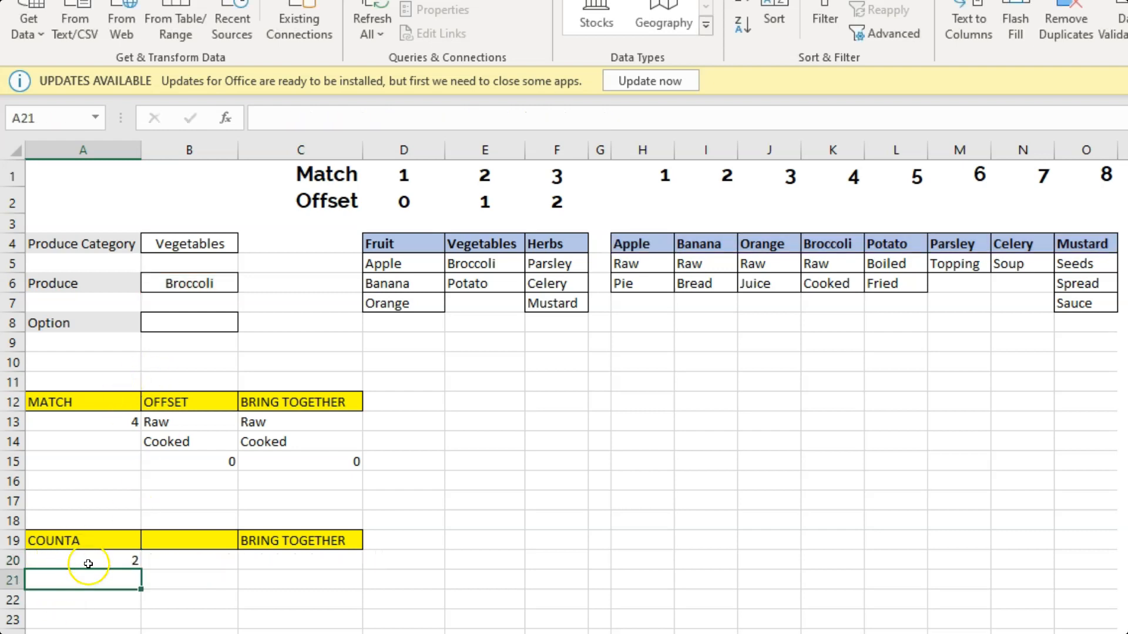
- Copy C13's combined formula into C20 under the second BRING TOGETHER heading as =OFFSET($H$4,1,MATCH($B$6,$H$4:$O$4,0)-1,3,1)
{"action": "left_click", "coordinate": [292, 434]}
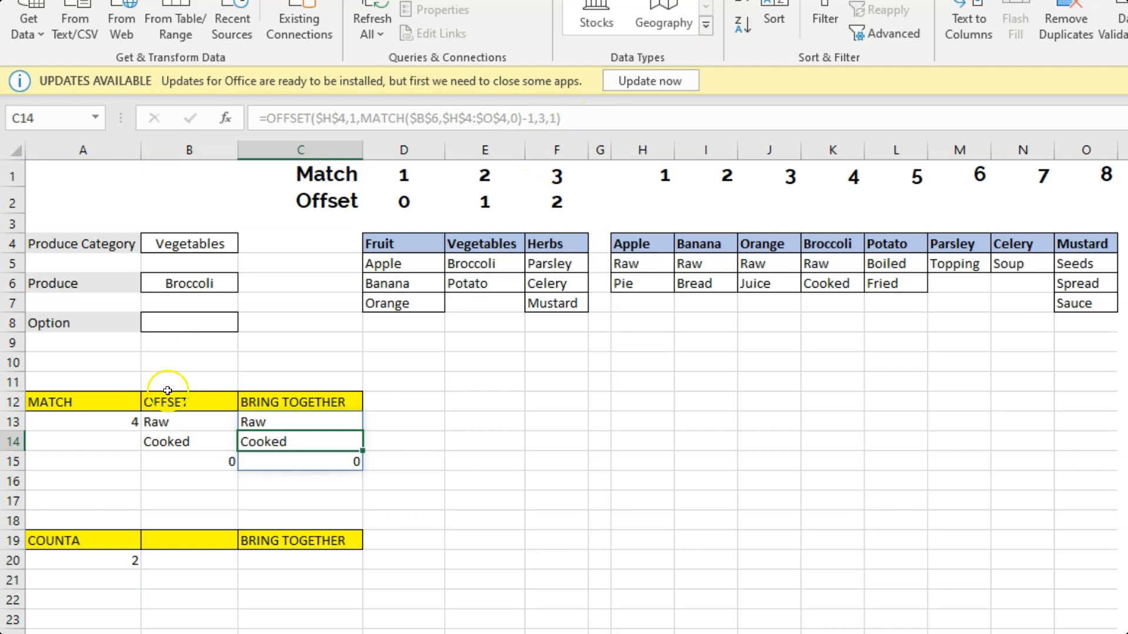
{"action": "left_click", "coordinate": [295, 421]}
{"action": "left_click_drag", "start_coordinate": [598, 109], "coordinate": [269, 107]}
{"action": "key", "text": "ctrl+c"}
{"action": "key", "text": "Escape"}
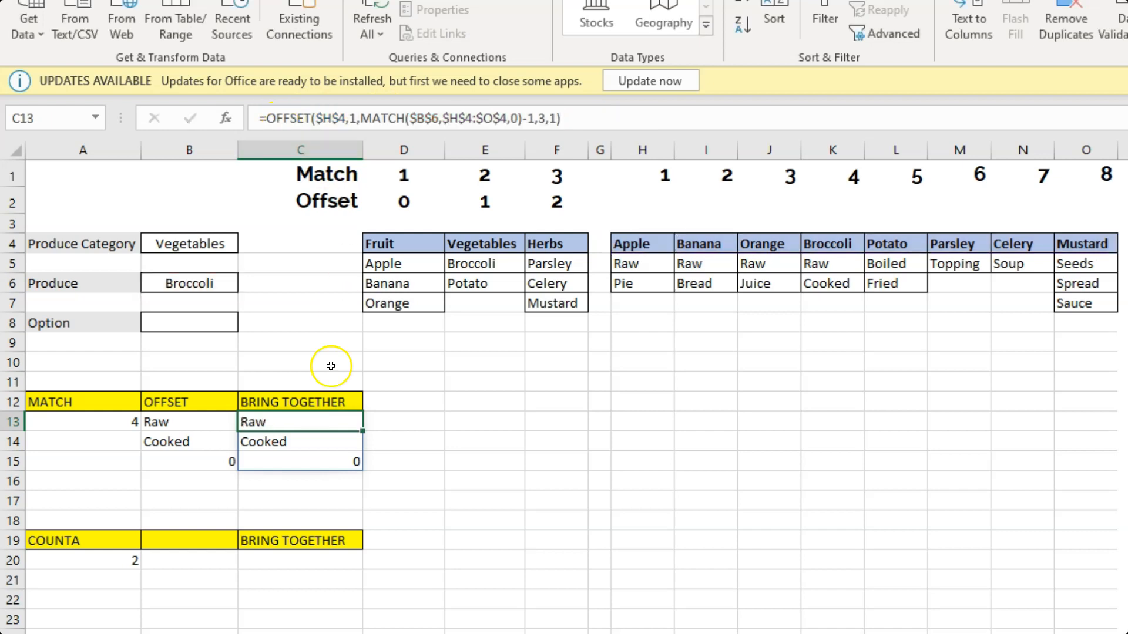
{"action": "left_click", "coordinate": [285, 565]}
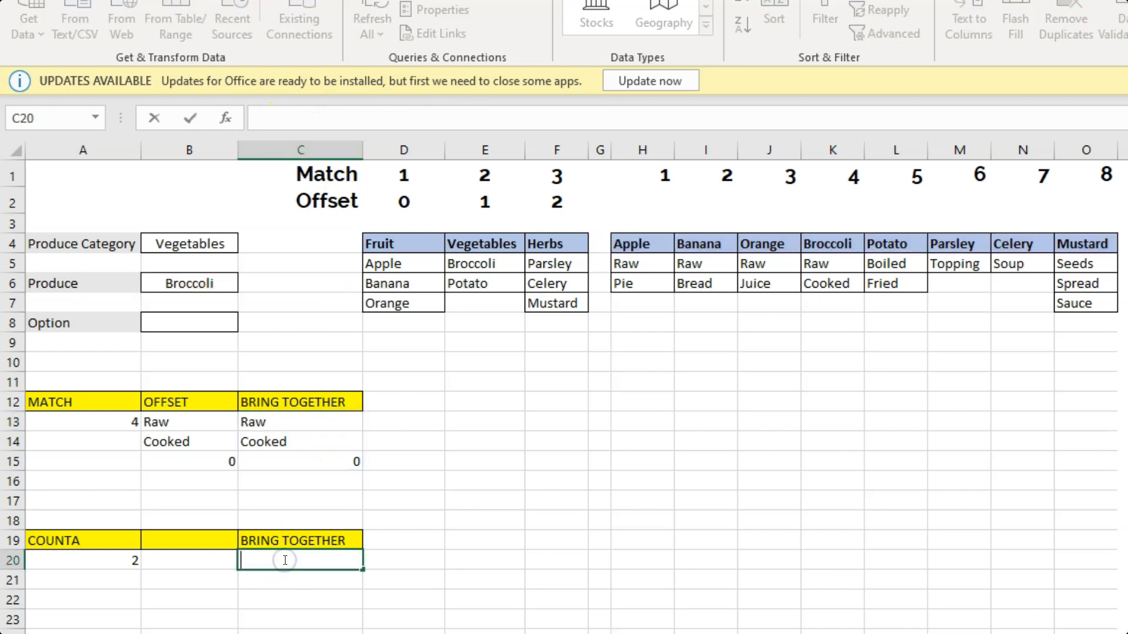
{"action": "key", "text": "ctrl+v"}
{"action": "left_click", "coordinate": [242, 561]}
{"action": "type", "text": "="}
{"action": "key", "text": "Return"}
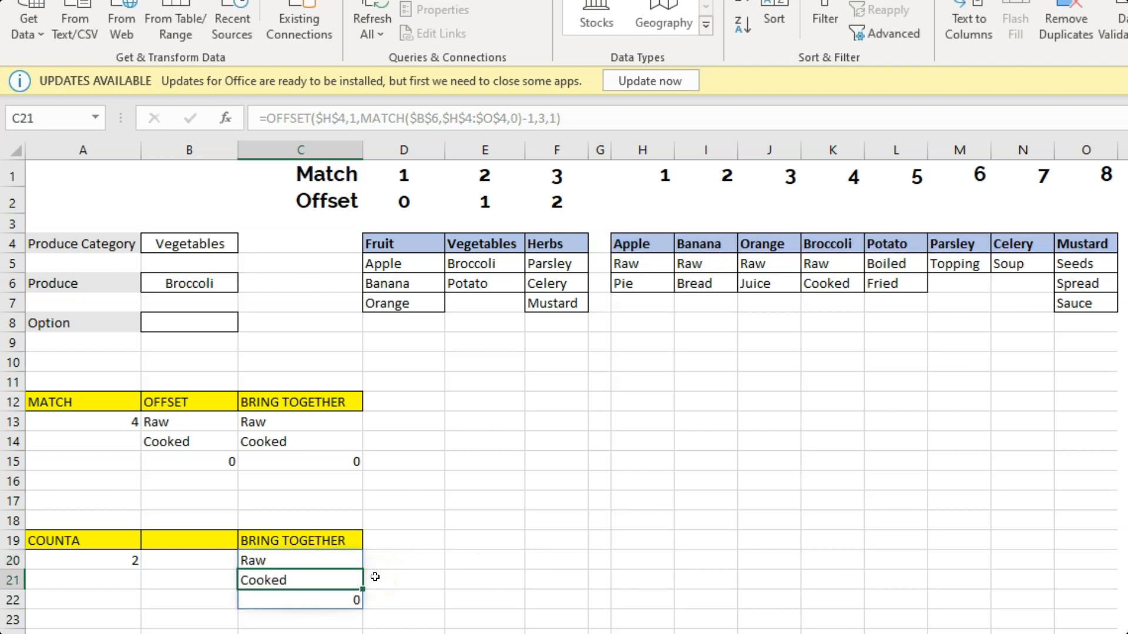
{"action": "key", "text": "Up"}
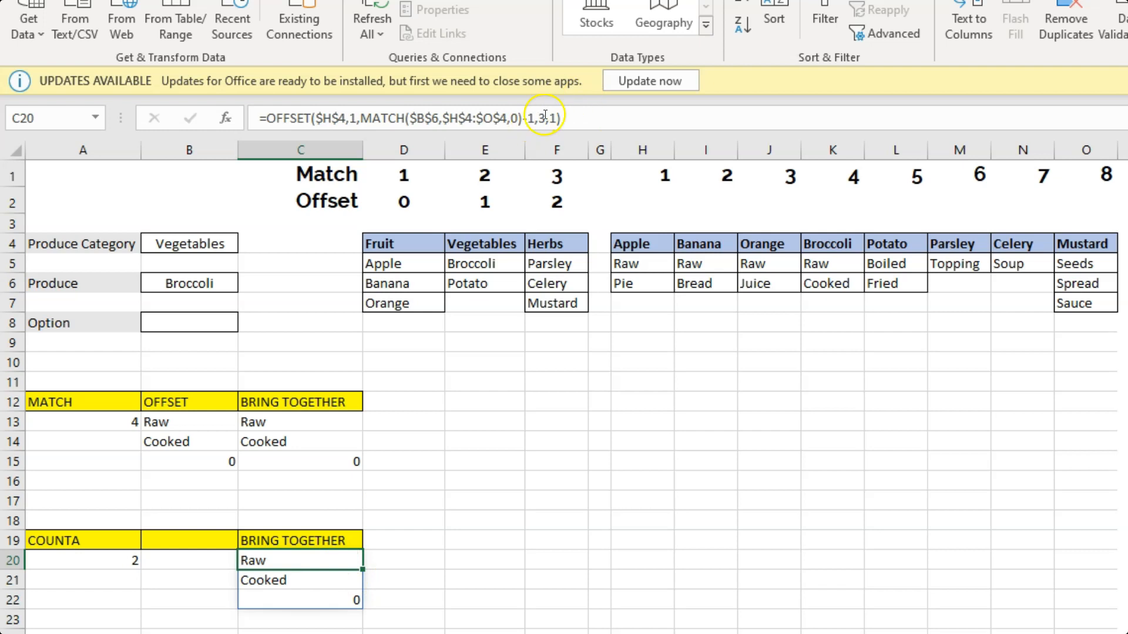
- Replace the height argument 3 in C20's OFFSET formula with A20's formula, COUNTA(OFFSET($H$4,1,MATCH($B$6,$H$4:$O$4,0)-1,3,1))
{"action": "left_click", "coordinate": [86, 558]}
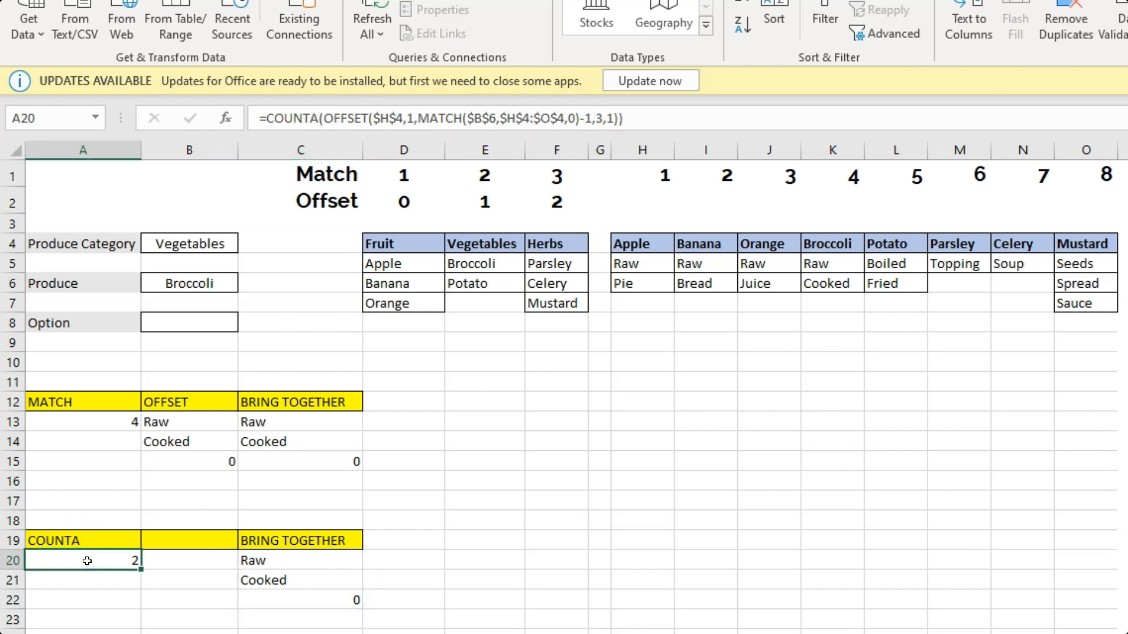
{"action": "left_click_drag", "start_coordinate": [621, 118], "coordinate": [268, 125]}
{"action": "key", "text": "ctrl+c"}
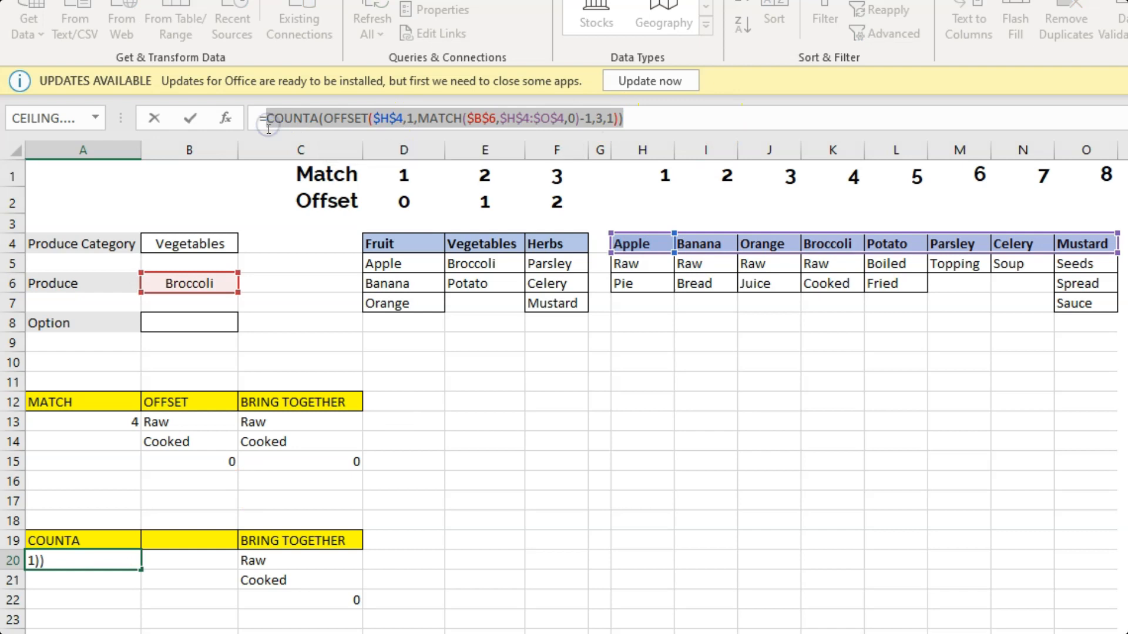
{"action": "key", "text": "Escape"}
{"action": "double_click", "coordinate": [301, 561]}
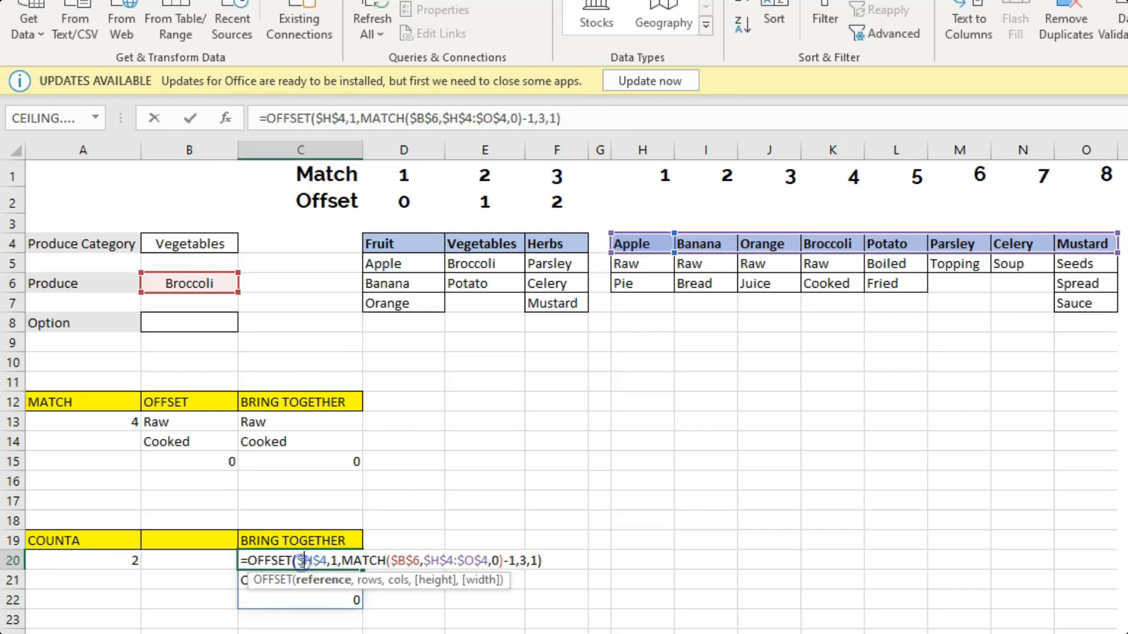
{"action": "left_click", "coordinate": [518, 561]}
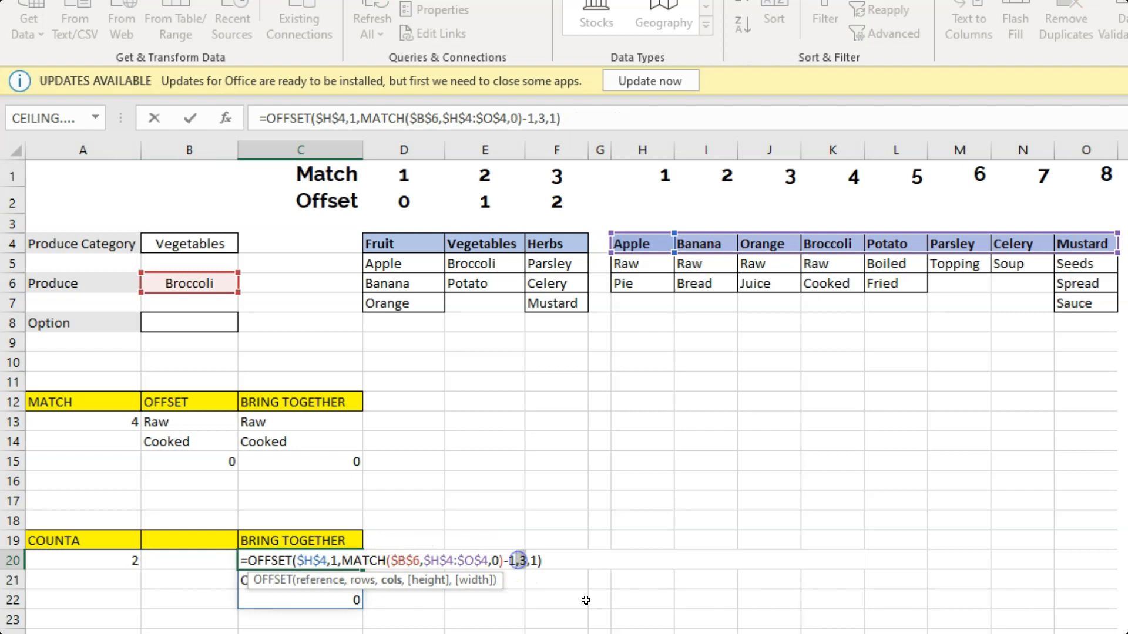
{"action": "key", "text": "Right"}
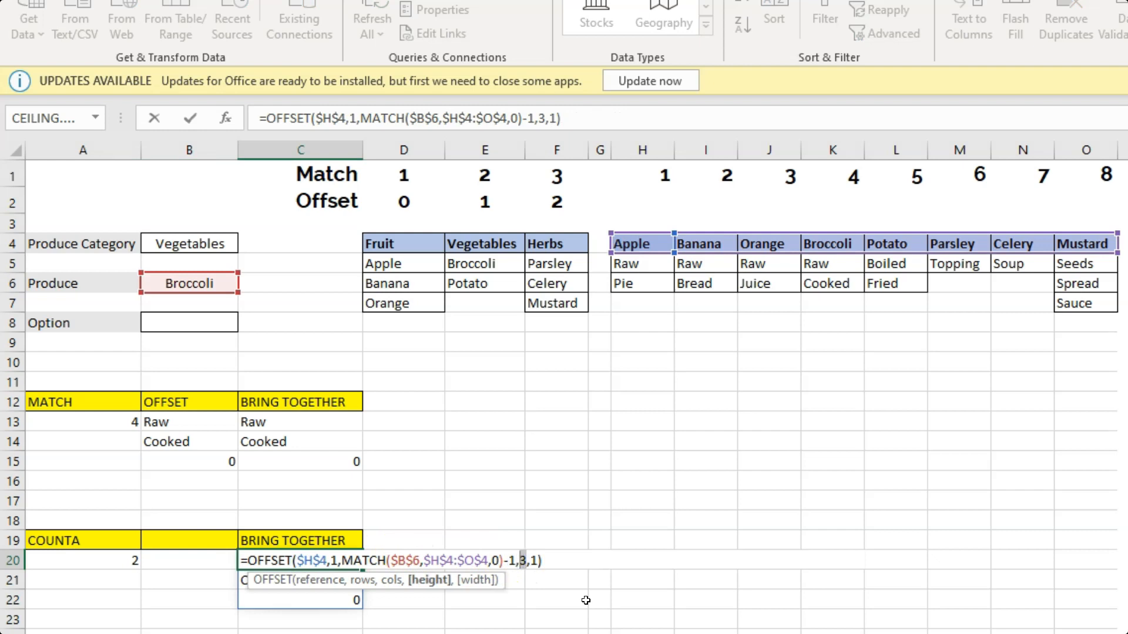
{"action": "key", "text": "ctrl+v"}
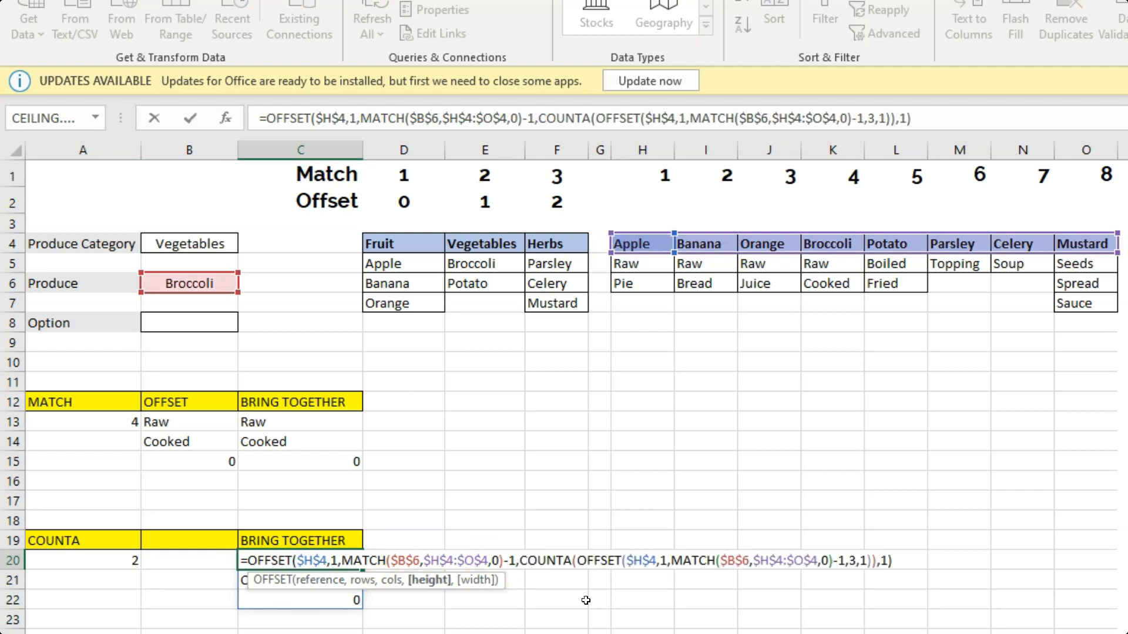
{"action": "key", "text": "Return"}
- Add List data validation to Option cell B8, using a copy of C20's full combined OFFSET, MATCH and COUNTA formula as the source
{"action": "left_click", "coordinate": [293, 561]}
{"action": "left_click_drag", "start_coordinate": [912, 136], "coordinate": [246, 171]}
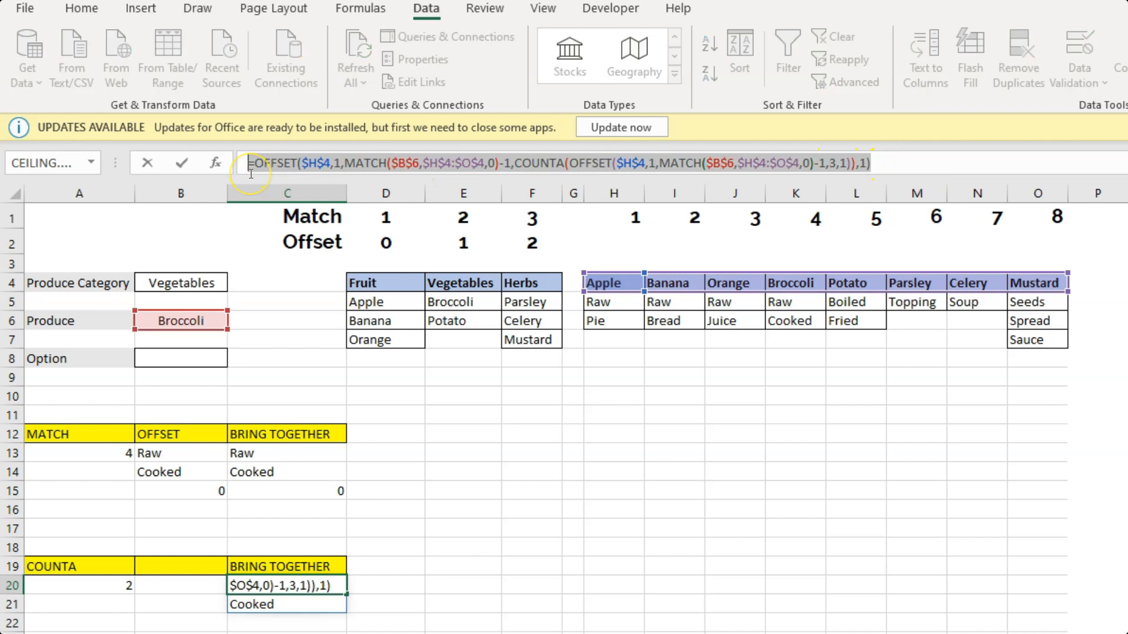
{"action": "key", "text": "Escape"}
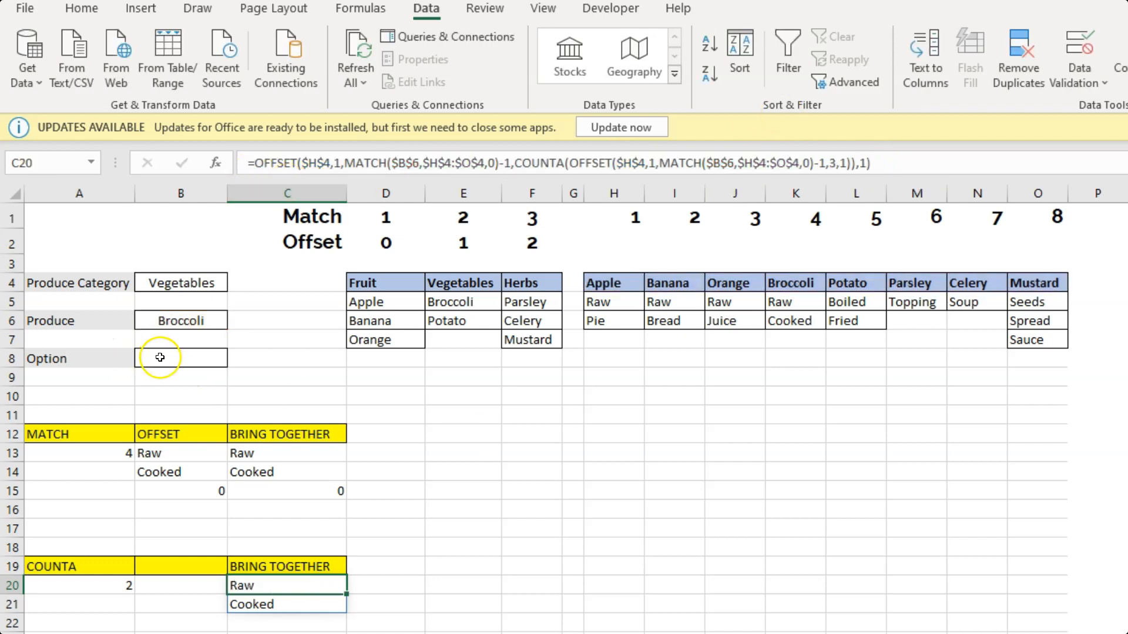
{"action": "left_click", "coordinate": [160, 357]}
{"action": "left_click", "coordinate": [1081, 71]}
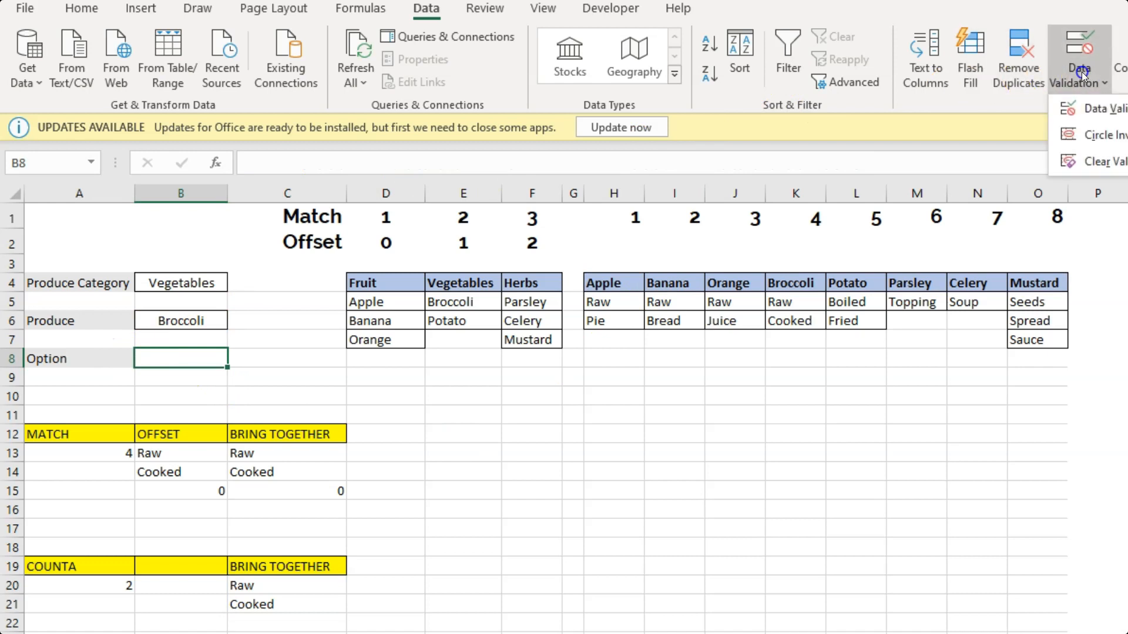
{"action": "left_click", "coordinate": [1088, 108]}
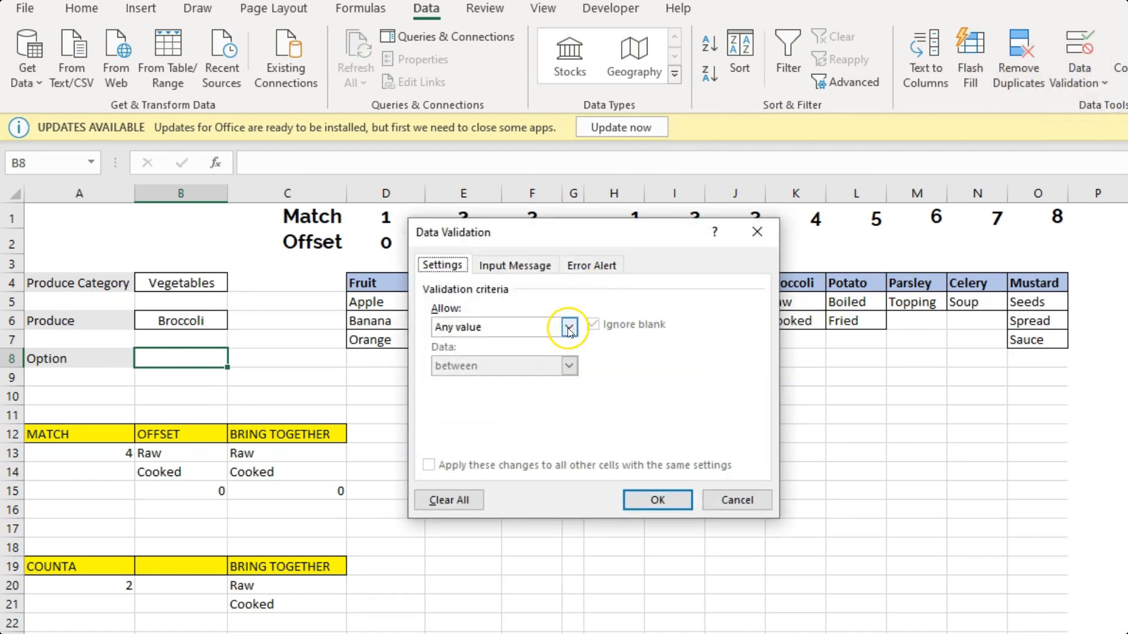
{"action": "left_click", "coordinate": [569, 329]}
{"action": "left_click", "coordinate": [531, 380]}
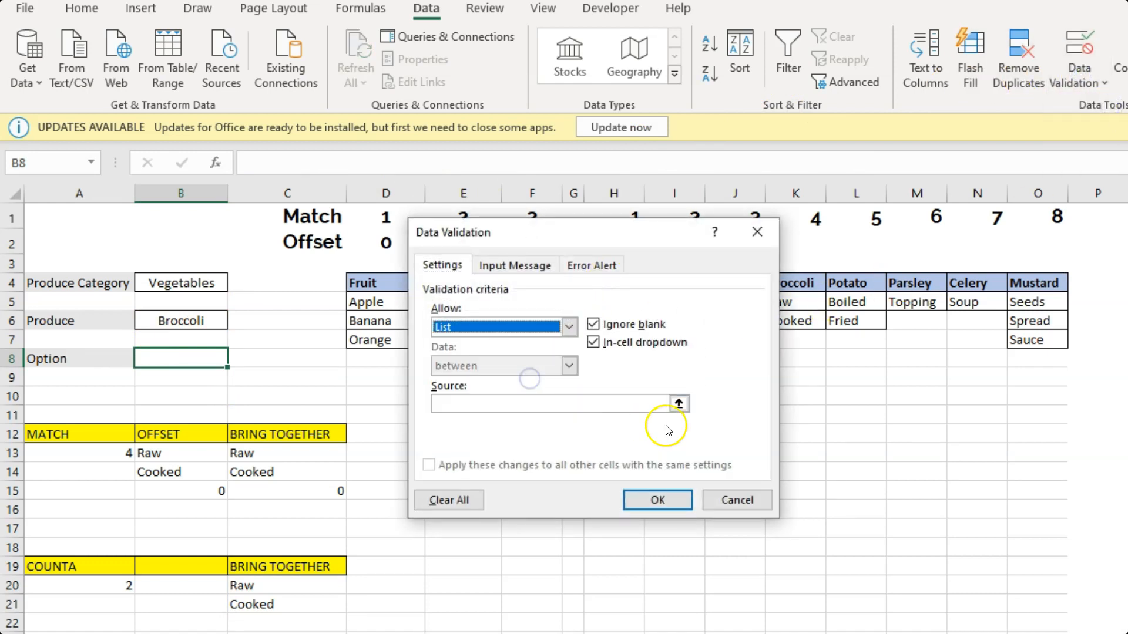
{"action": "left_click", "coordinate": [623, 403]}
{"action": "key", "text": "ctrl+v"}
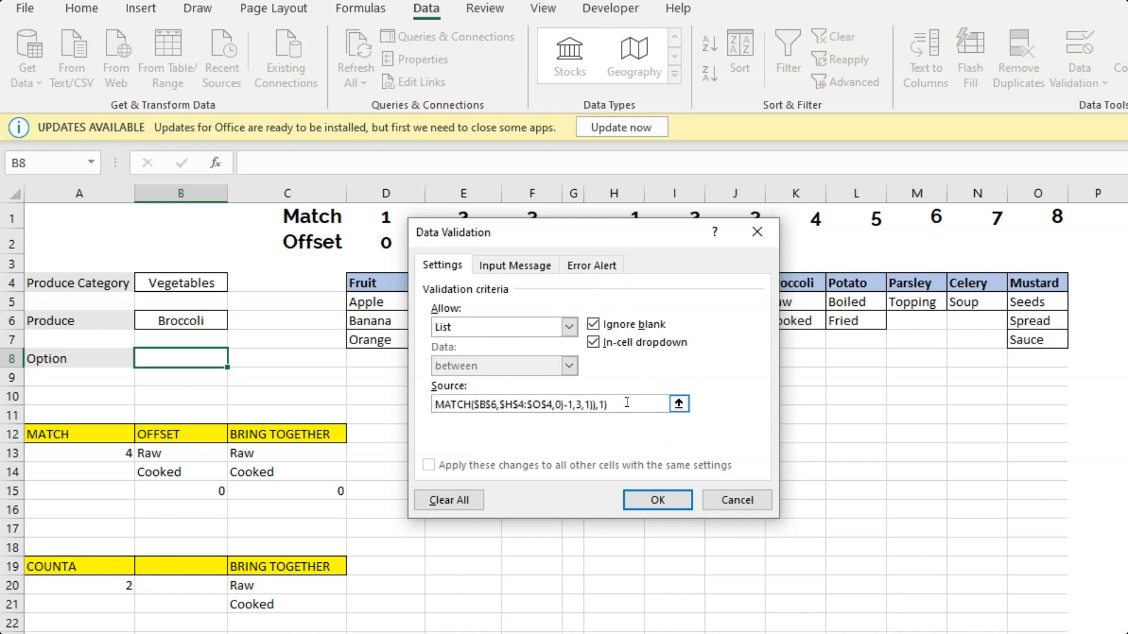
{"action": "left_click", "coordinate": [657, 500]}
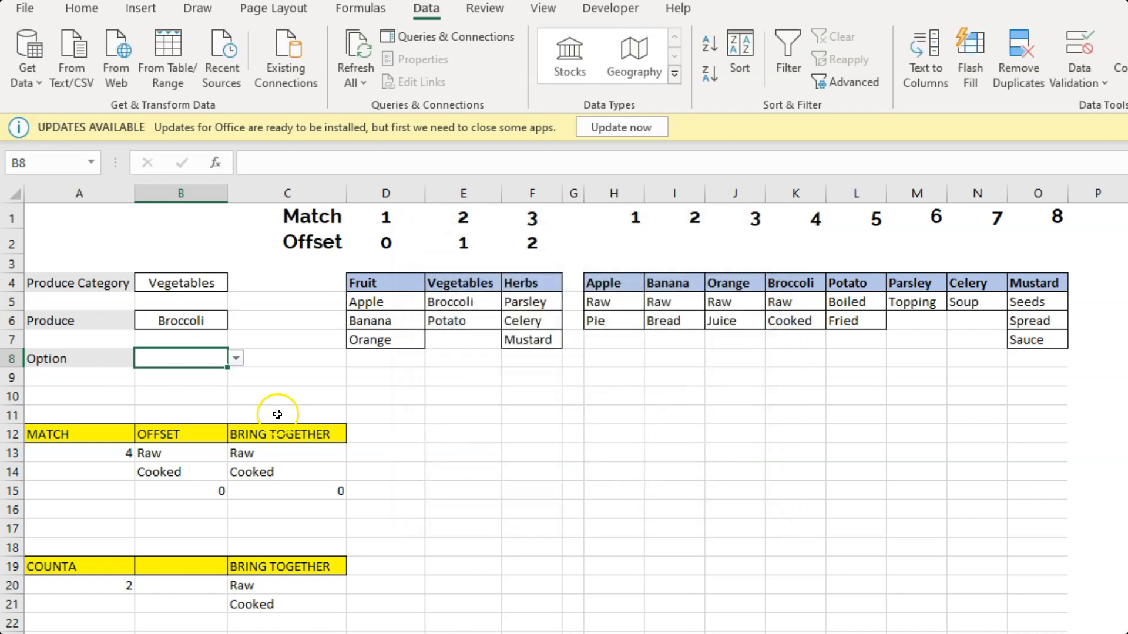
- Choose Raw from the new Option dropdown in B8 and change the Produce Category in B4 to Fruit
{"action": "left_click", "coordinate": [235, 358]}
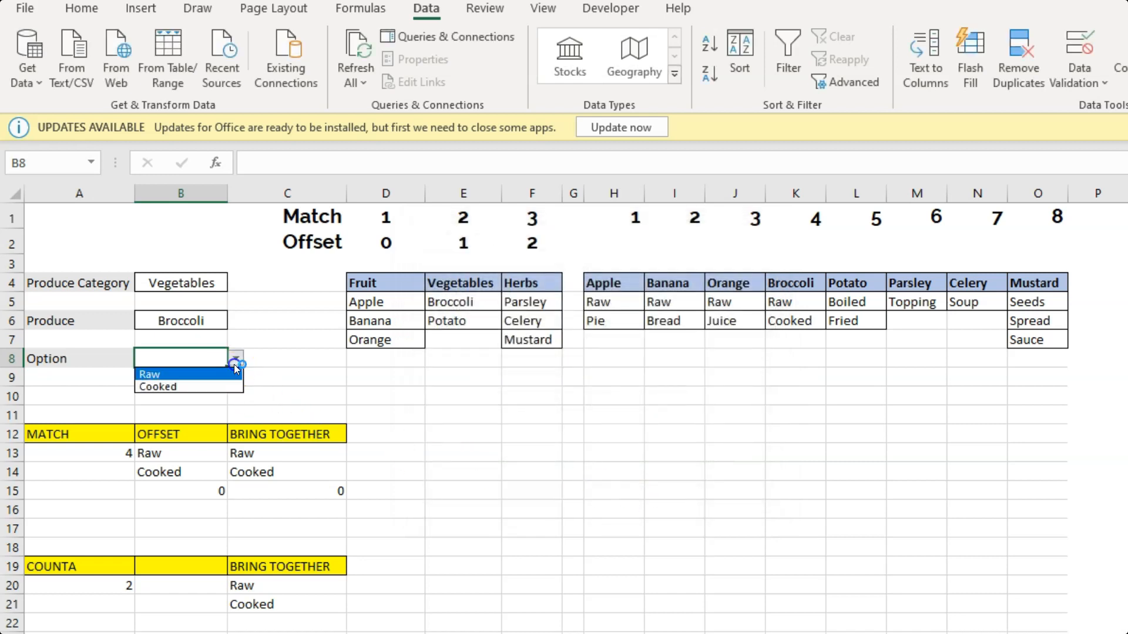
{"action": "left_click", "coordinate": [195, 375]}
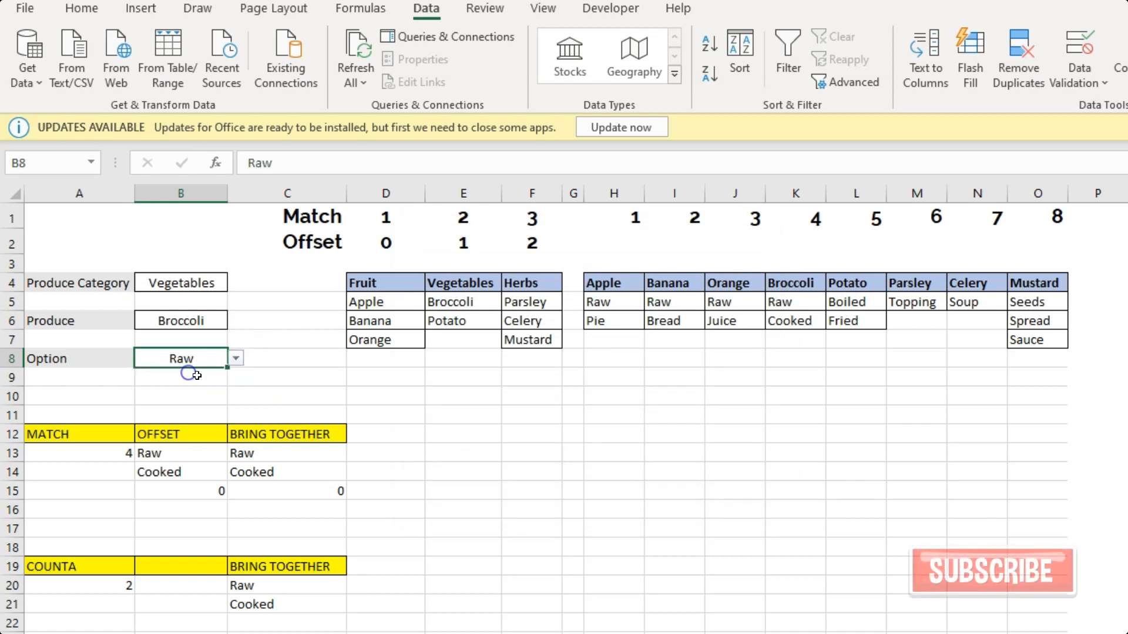
{"action": "left_click", "coordinate": [206, 276]}
{"action": "left_click", "coordinate": [235, 284]}
{"action": "left_click", "coordinate": [205, 293]}
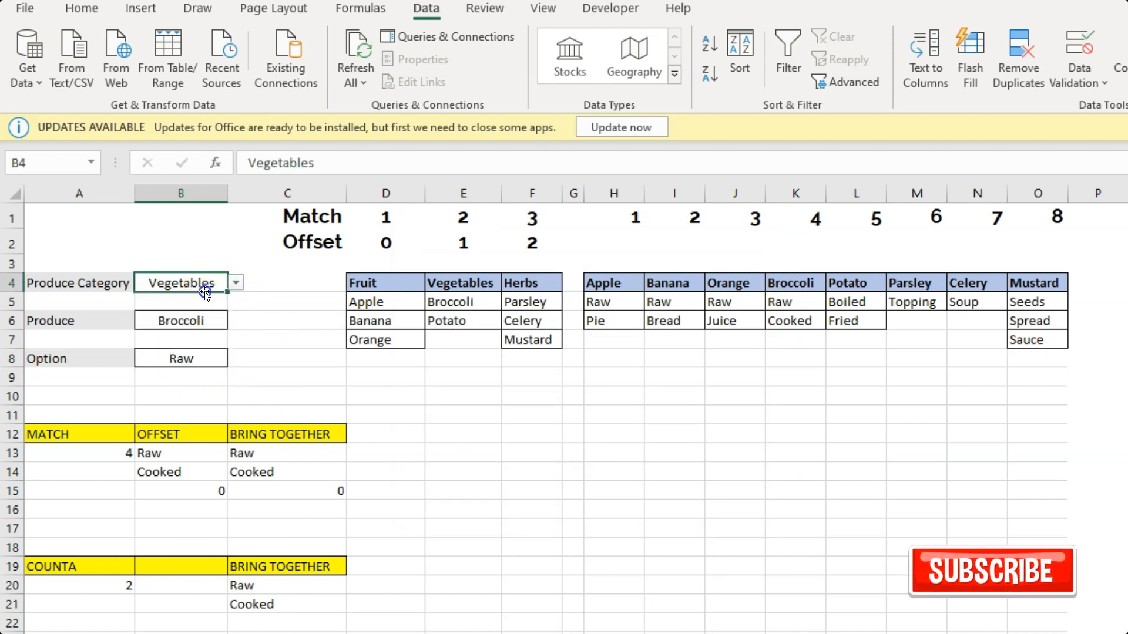
{"action": "left_click", "coordinate": [235, 284]}
{"action": "left_click", "coordinate": [208, 294]}
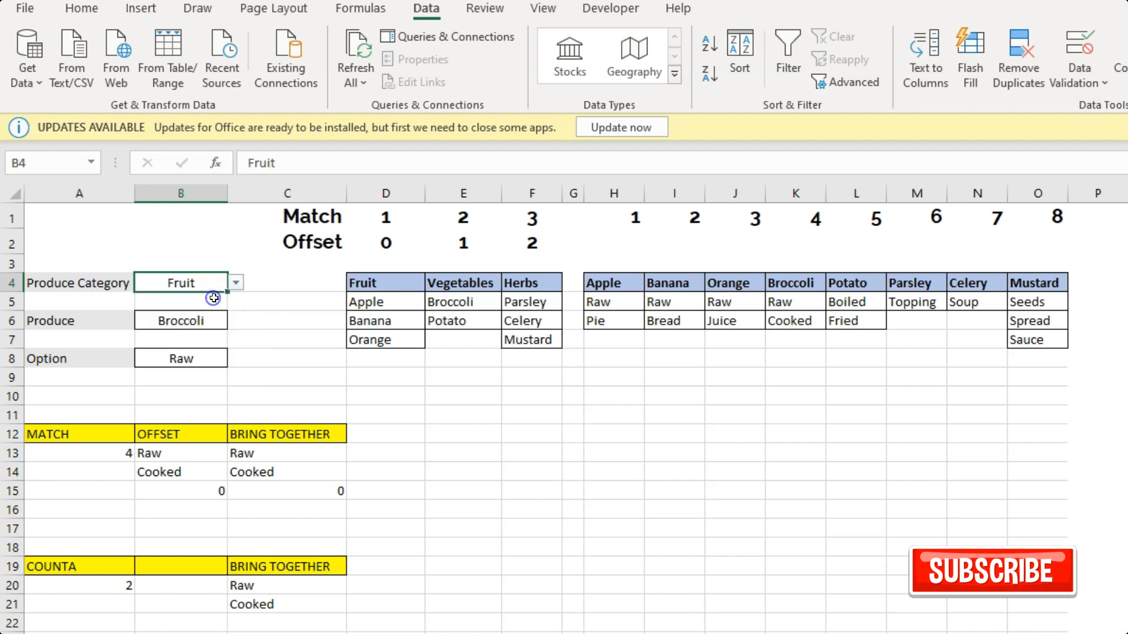
- Choose Orange as the Produce in B6 and Juice as the Option in B8
{"action": "left_click", "coordinate": [219, 327]}
{"action": "left_click", "coordinate": [235, 320]}
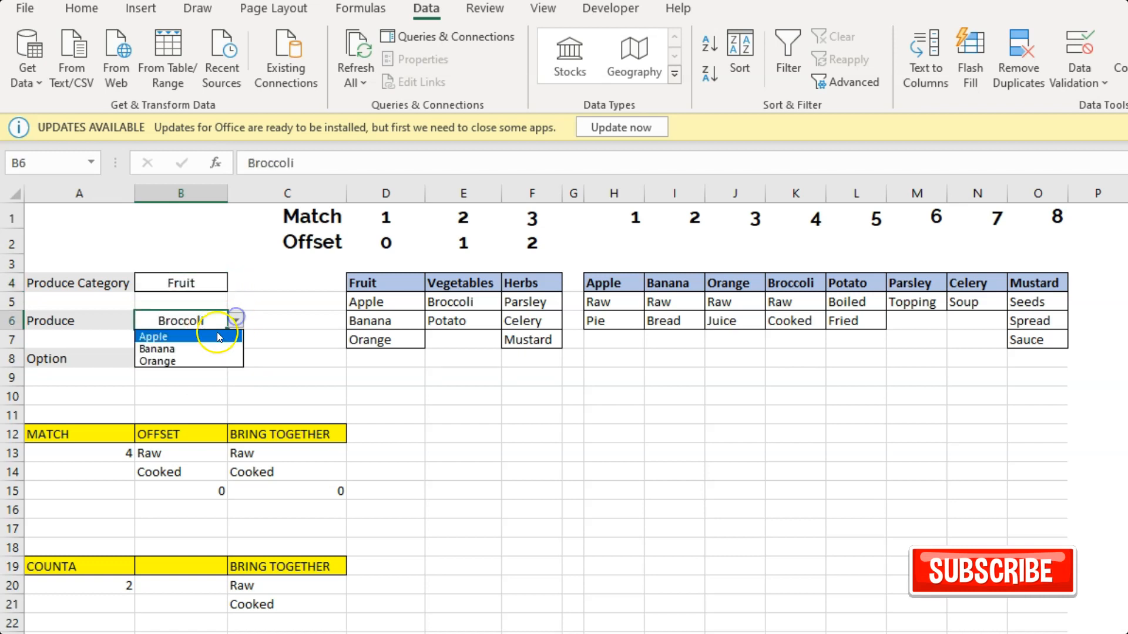
{"action": "left_click", "coordinate": [213, 360]}
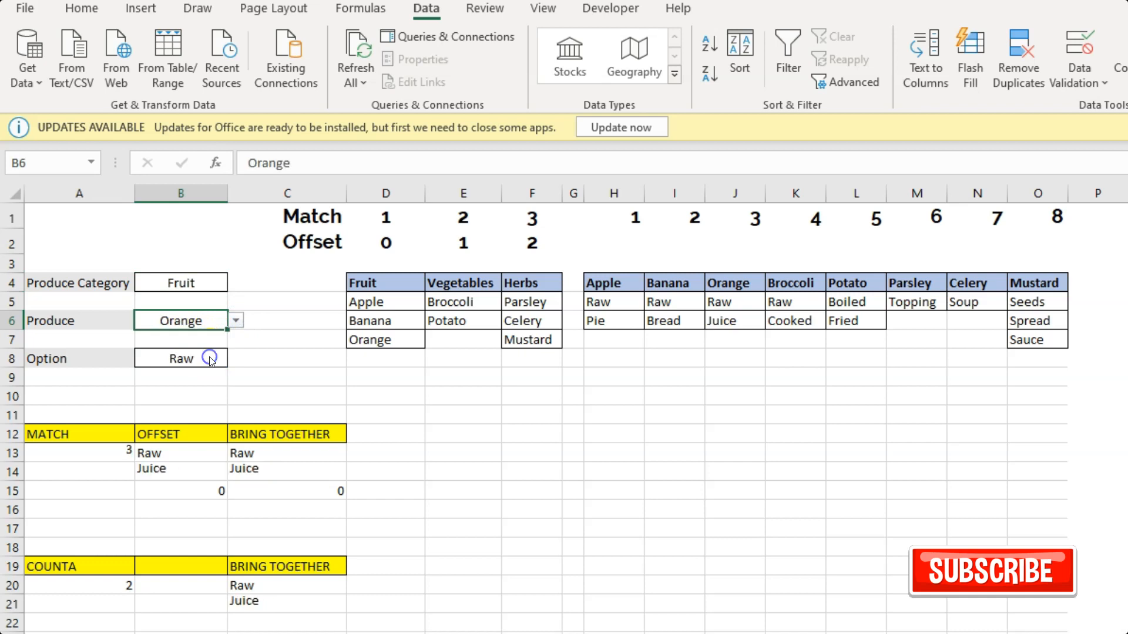
{"action": "left_click", "coordinate": [215, 357]}
{"action": "left_click", "coordinate": [234, 359]}
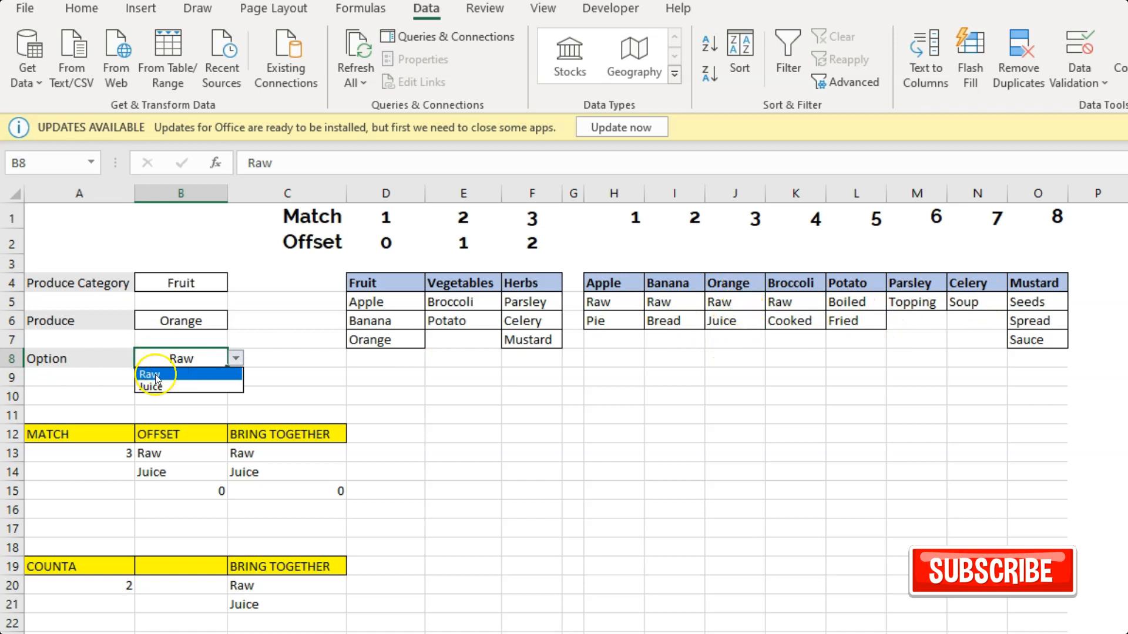
{"action": "left_click", "coordinate": [171, 391]}
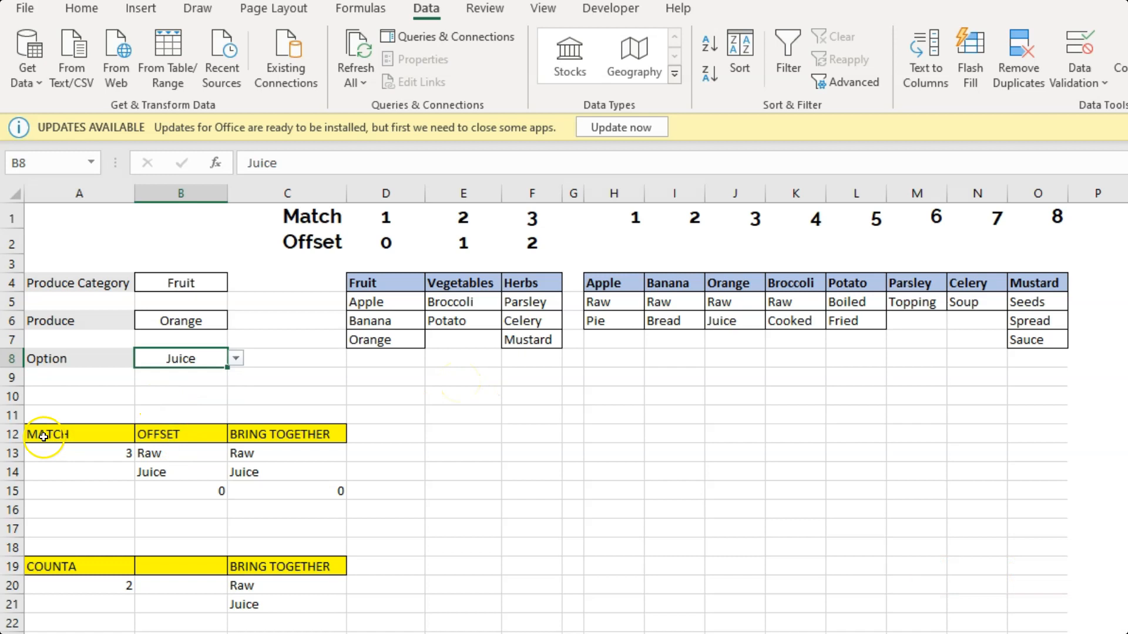
- Examine C20's combined formula and its absolute references against the dropdown cells B4, B6 and B8 and the empty table under row 25
{"action": "left_click", "coordinate": [270, 566]}
{"action": "left_click", "coordinate": [250, 585]}
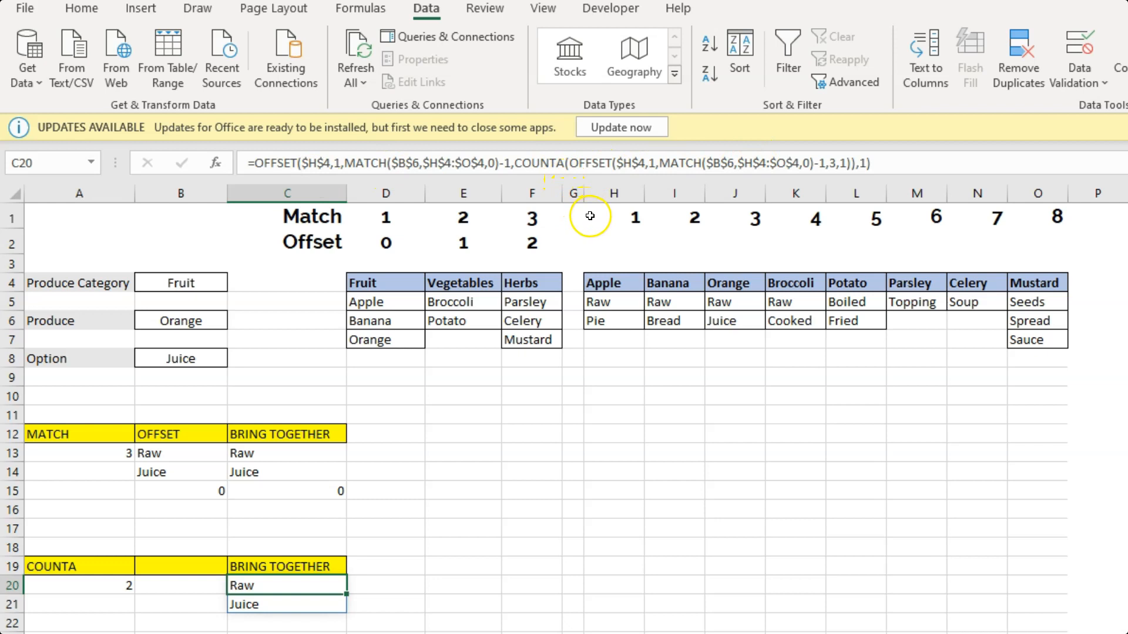
{"action": "left_click", "coordinate": [80, 624]}
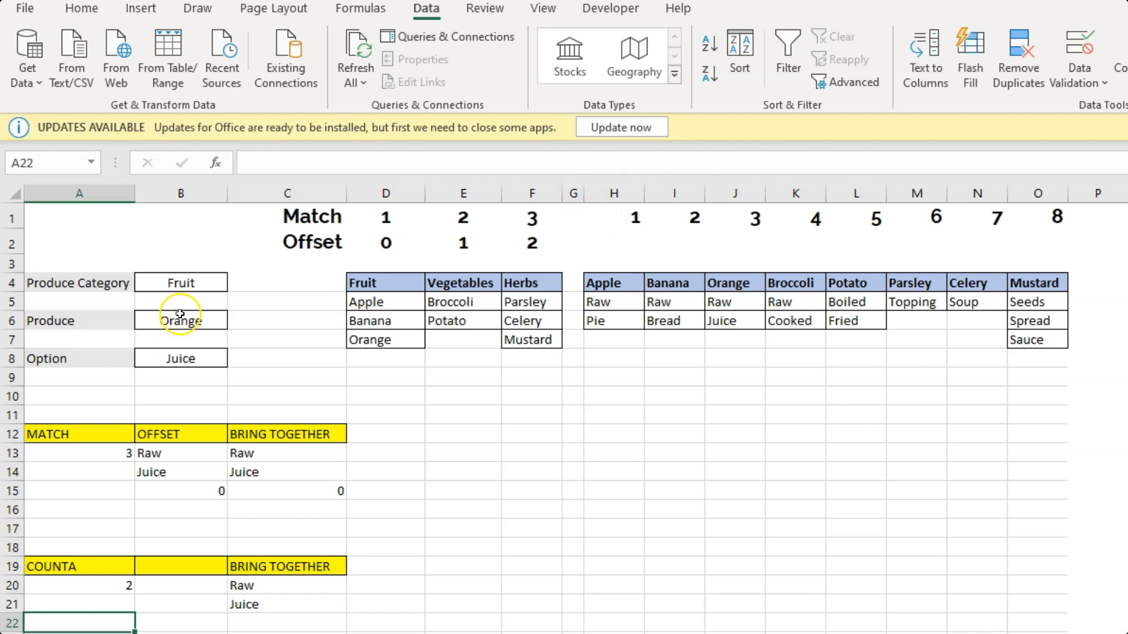
{"action": "left_click", "coordinate": [172, 285]}
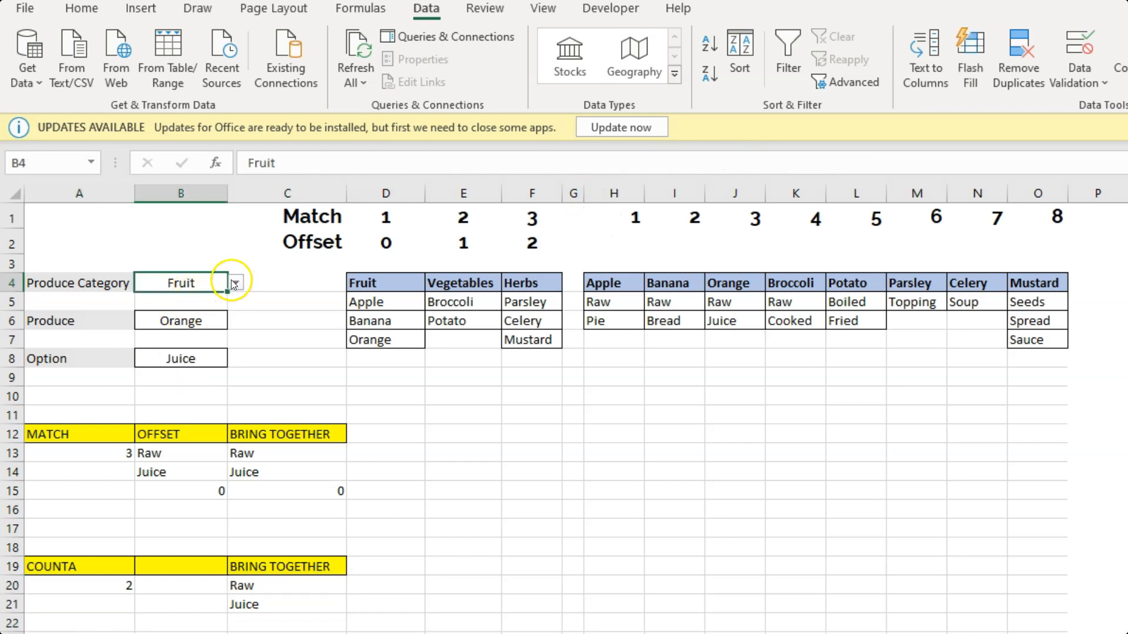
{"action": "left_click", "coordinate": [219, 321]}
{"action": "left_click", "coordinate": [216, 358]}
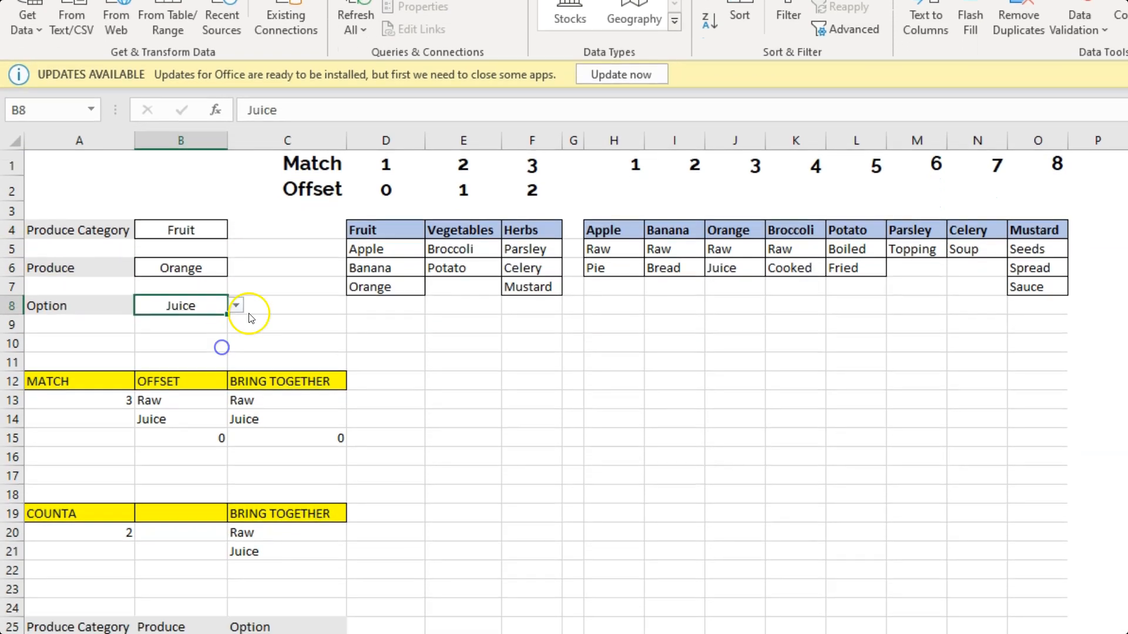
{"action": "left_click_drag", "start_coordinate": [114, 560], "coordinate": [89, 633]}
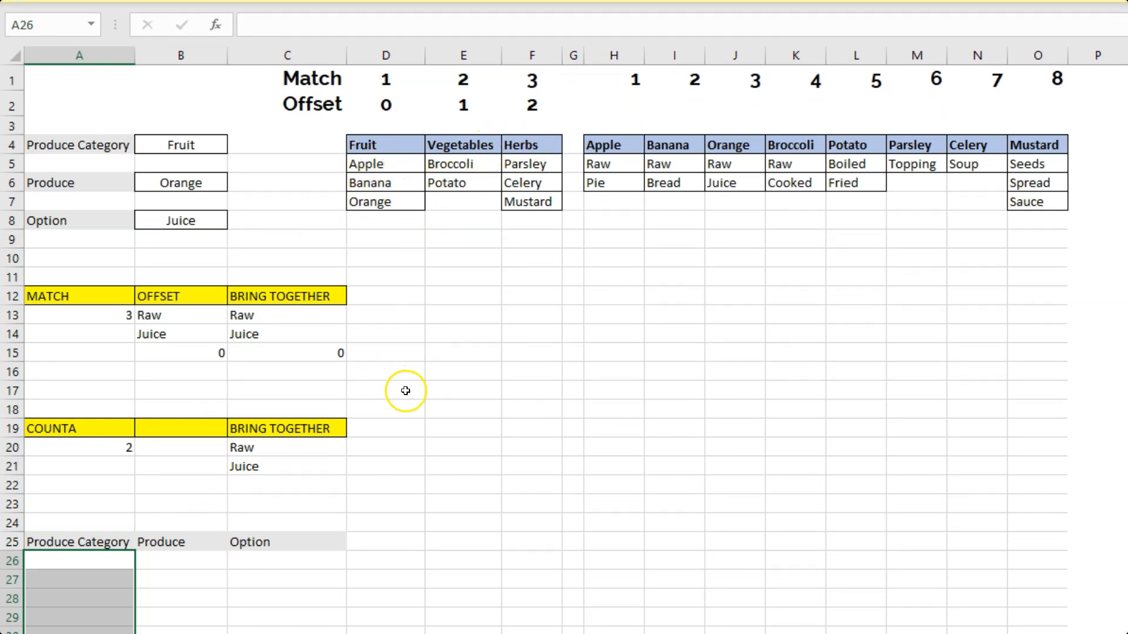
{"action": "left_click", "coordinate": [260, 455]}
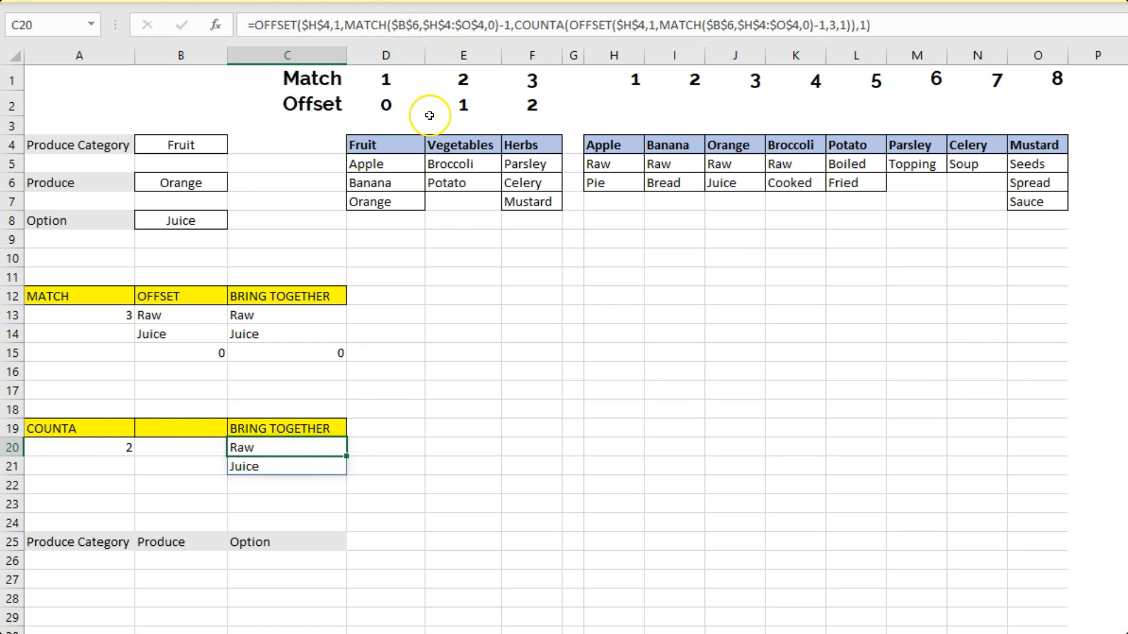
{"action": "left_click", "coordinate": [195, 568]}
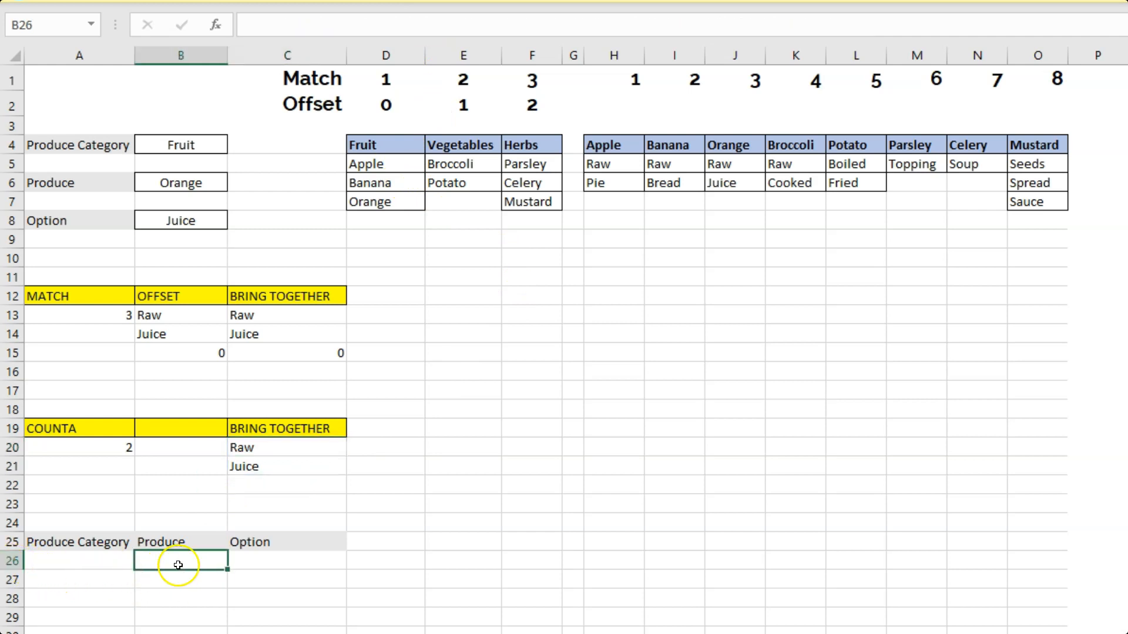
{"action": "left_click", "coordinate": [85, 565]}
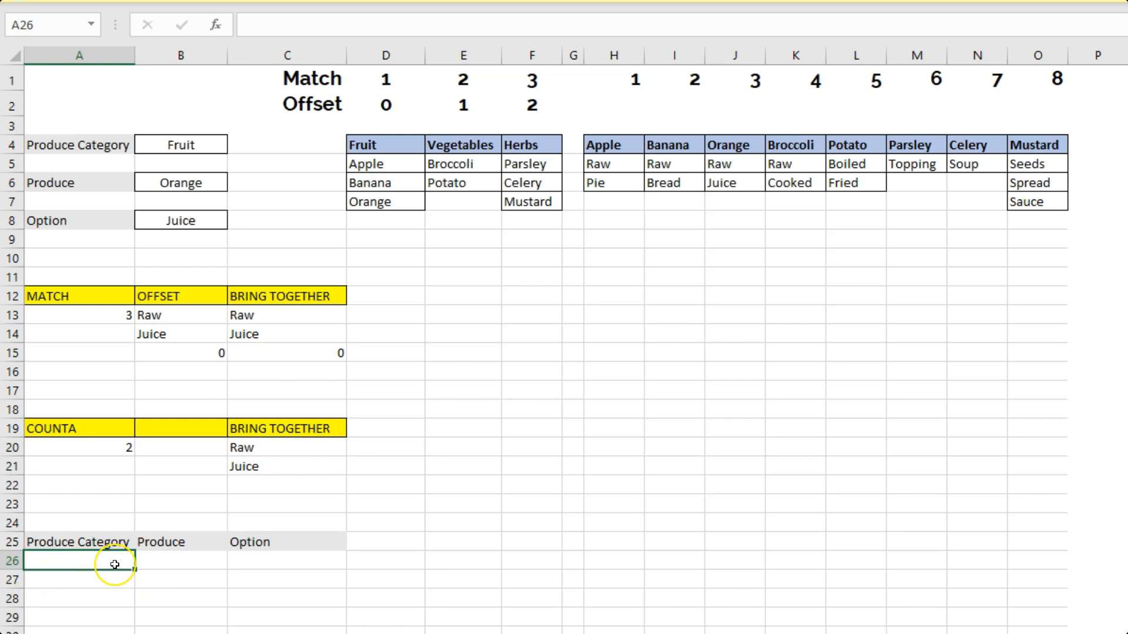
{"action": "left_click", "coordinate": [209, 563]}
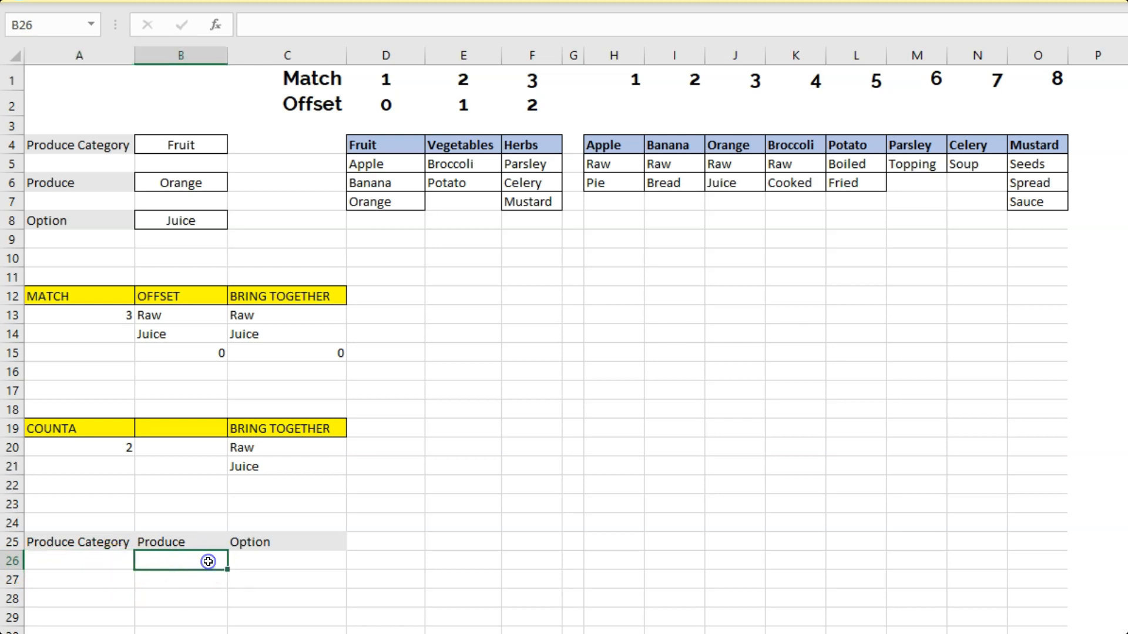
{"action": "left_click", "coordinate": [96, 565]}
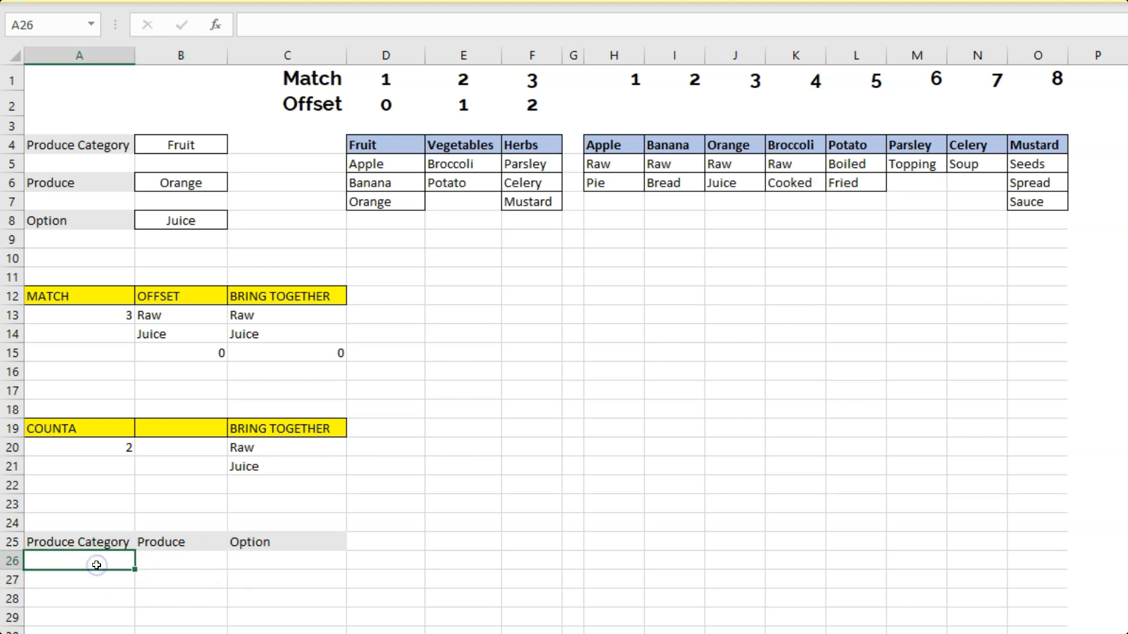
{"action": "left_click", "coordinate": [172, 585]}
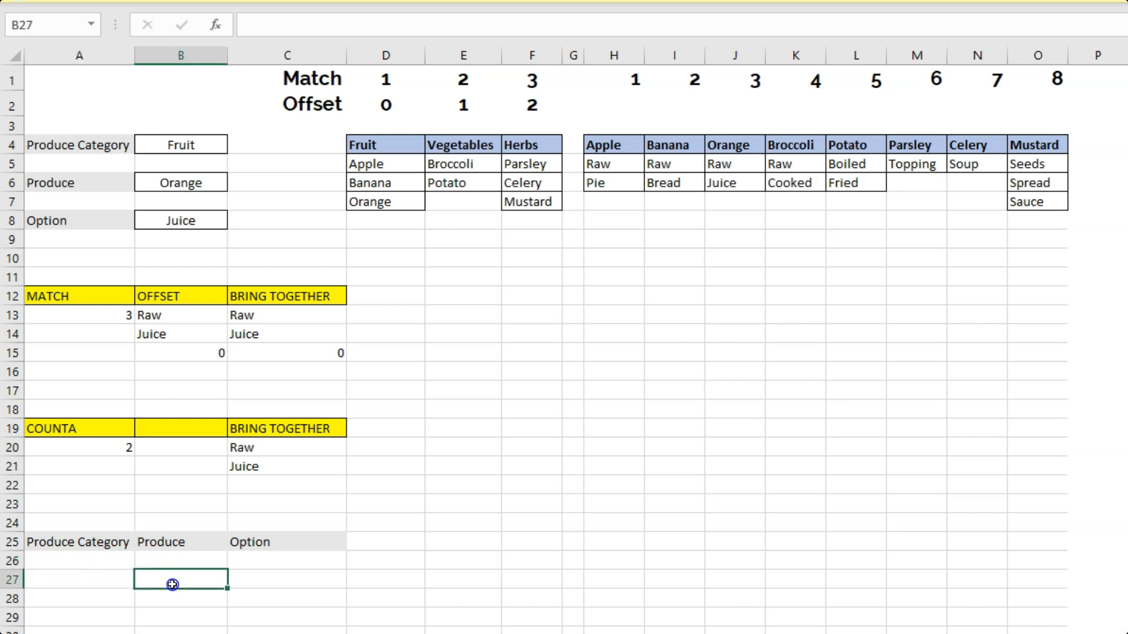
{"action": "left_click", "coordinate": [75, 584]}
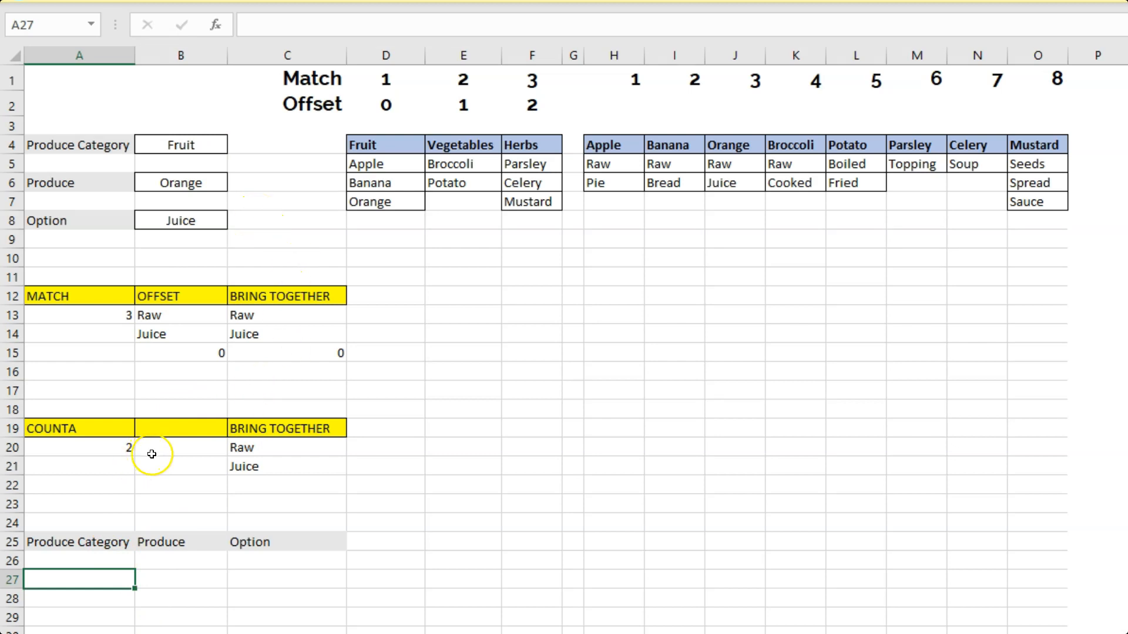
- Clear the helper formulas under the MATCH/OFFSET headings in row 12 and in A20:D23 under COUNTA, then select A26
{"action": "left_click_drag", "start_coordinate": [51, 319], "coordinate": [324, 374]}
{"action": "key", "text": "Delete"}
{"action": "left_click_drag", "start_coordinate": [79, 449], "coordinate": [361, 495]}
{"action": "key", "text": "Delete"}
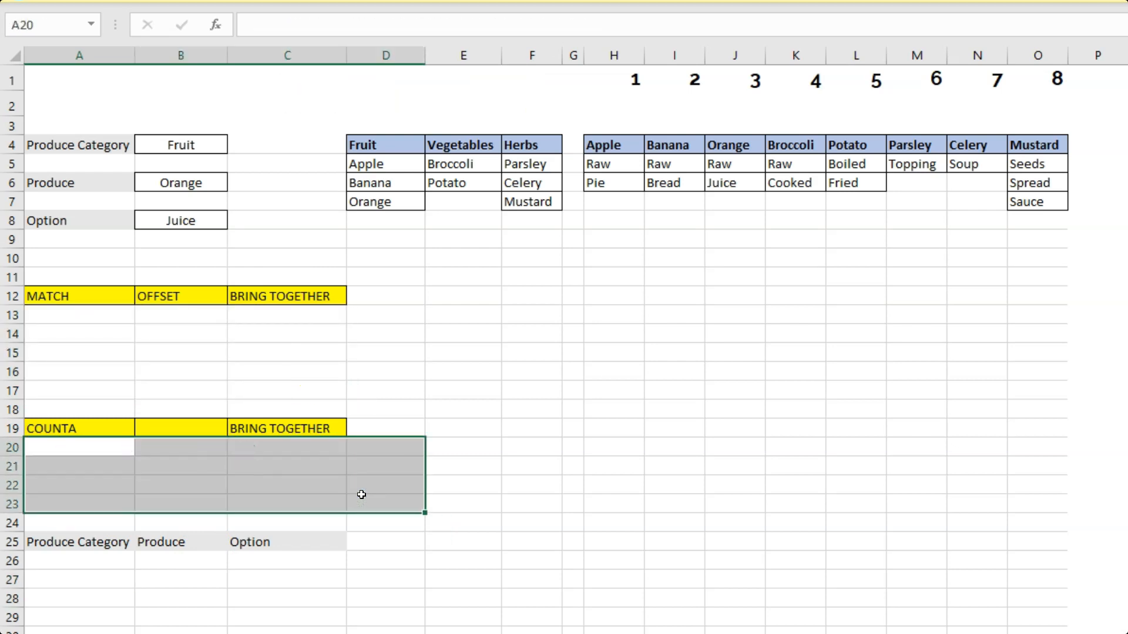
{"action": "left_click", "coordinate": [79, 314]}
{"action": "left_click", "coordinate": [77, 561]}
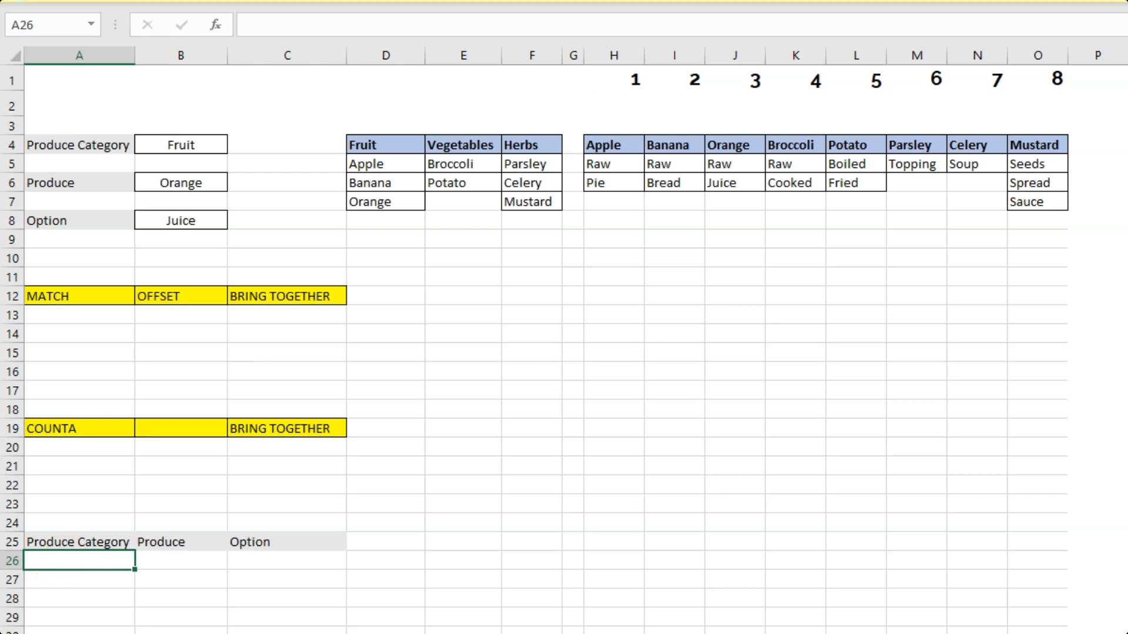
- Add a list data validation to A26 with the category headers =$D$4:$F$4 as its source
{"action": "key", "text": "alt+a"}
{"action": "key", "text": "v"}
{"action": "key", "text": "v"}
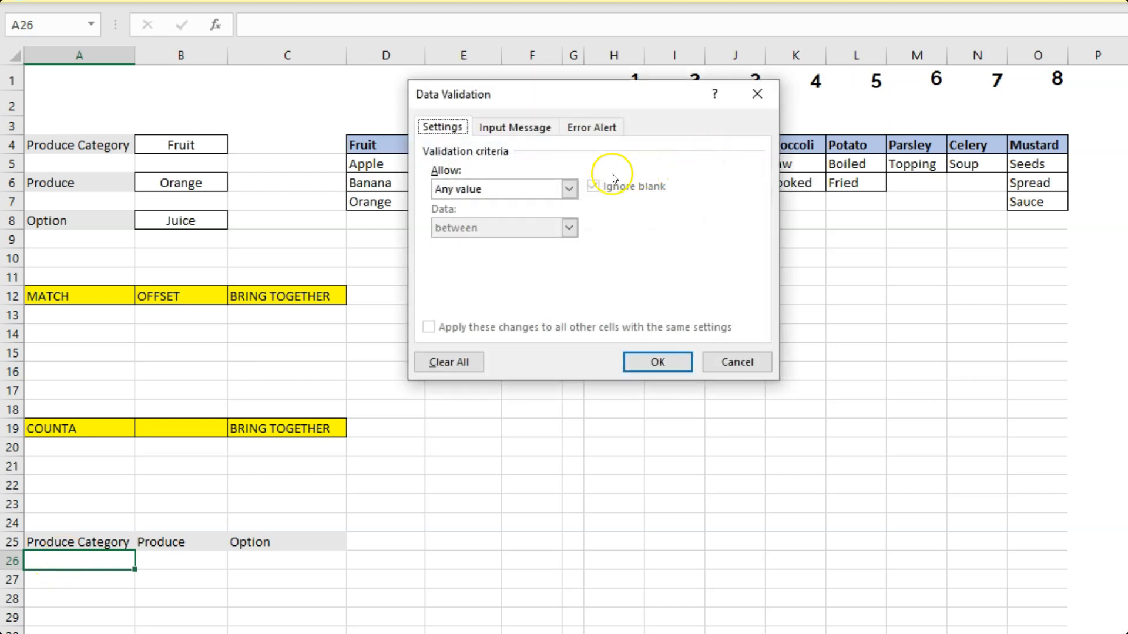
{"action": "left_click", "coordinate": [568, 188]}
{"action": "left_click", "coordinate": [507, 242]}
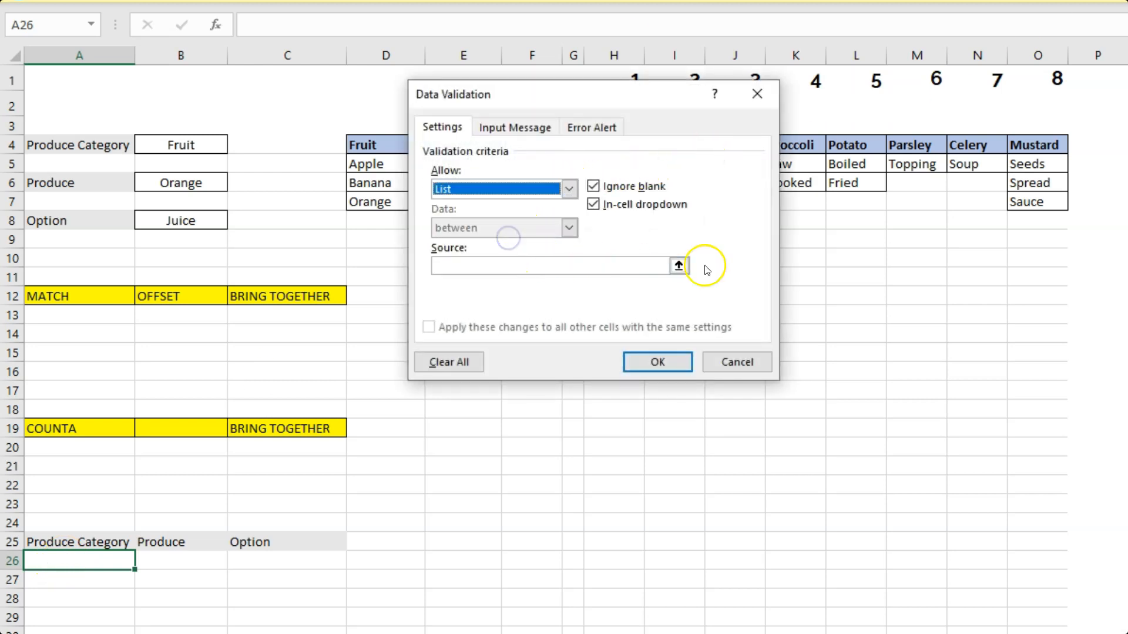
{"action": "left_click", "coordinate": [678, 264]}
{"action": "left_click_drag", "start_coordinate": [369, 145], "coordinate": [549, 146]}
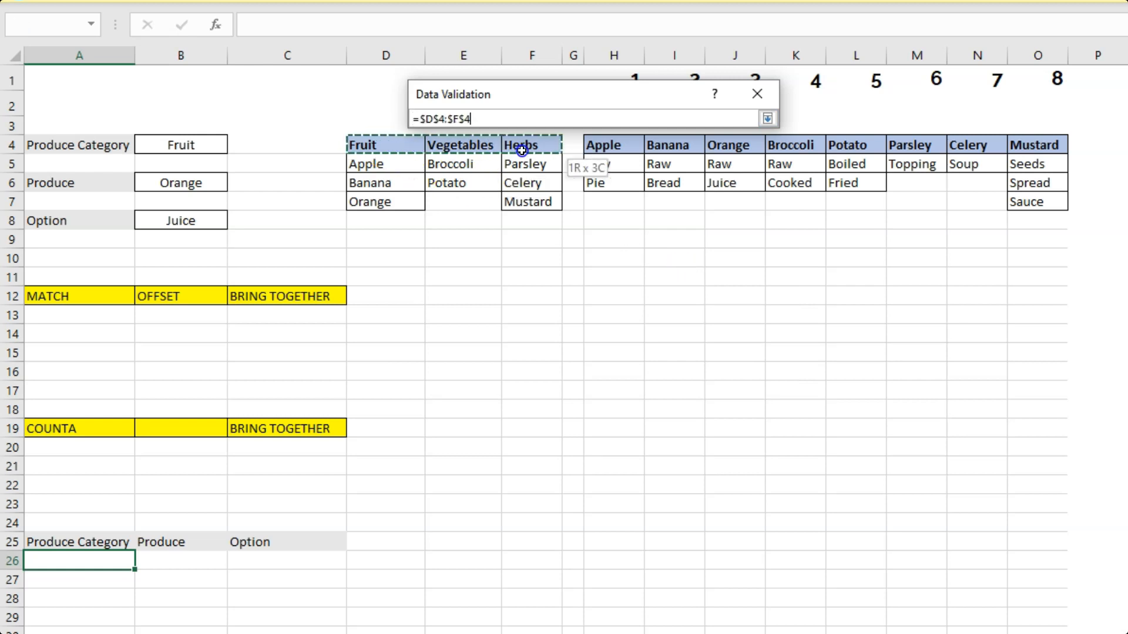
{"action": "left_click", "coordinate": [767, 118]}
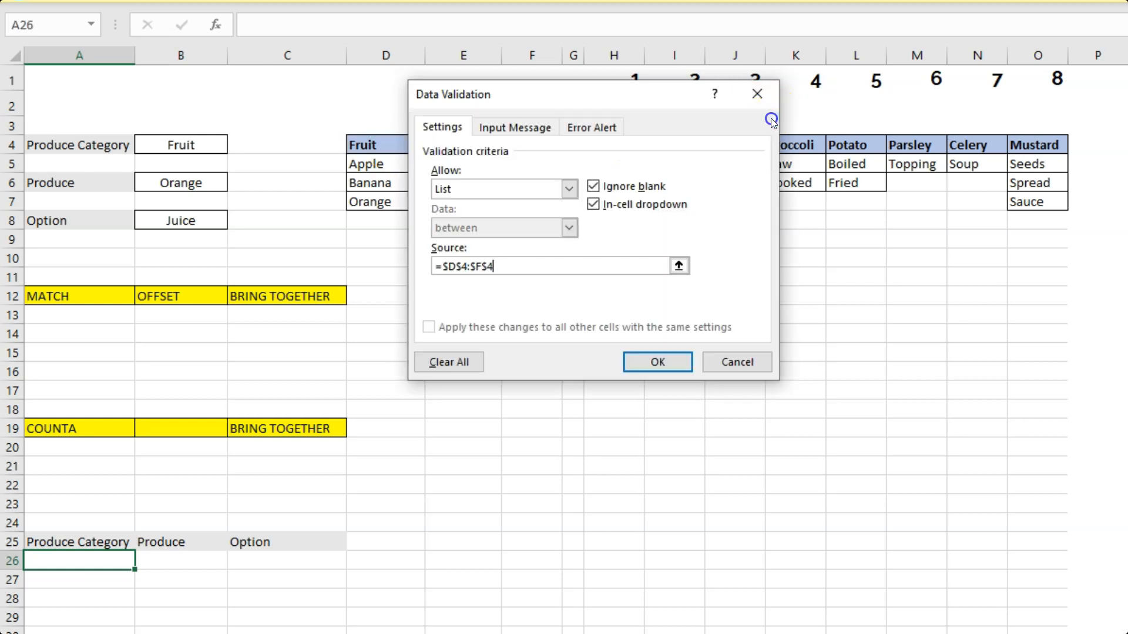
{"action": "left_click", "coordinate": [654, 368]}
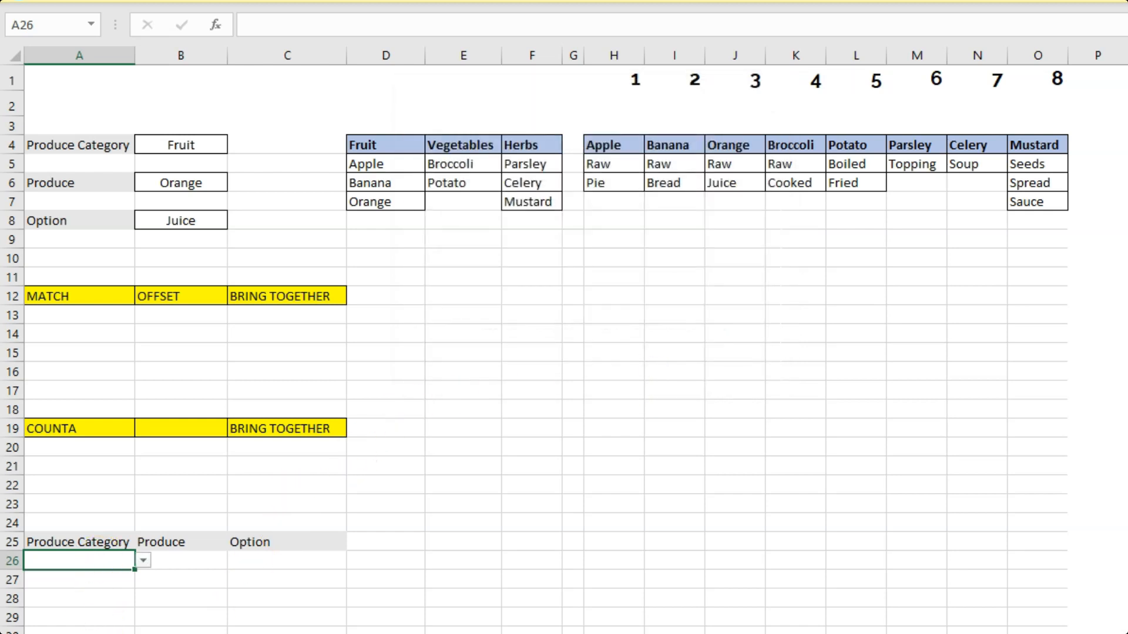
- Choose Vegetables from the new Produce Category dropdown in A26
{"action": "left_click", "coordinate": [196, 564]}
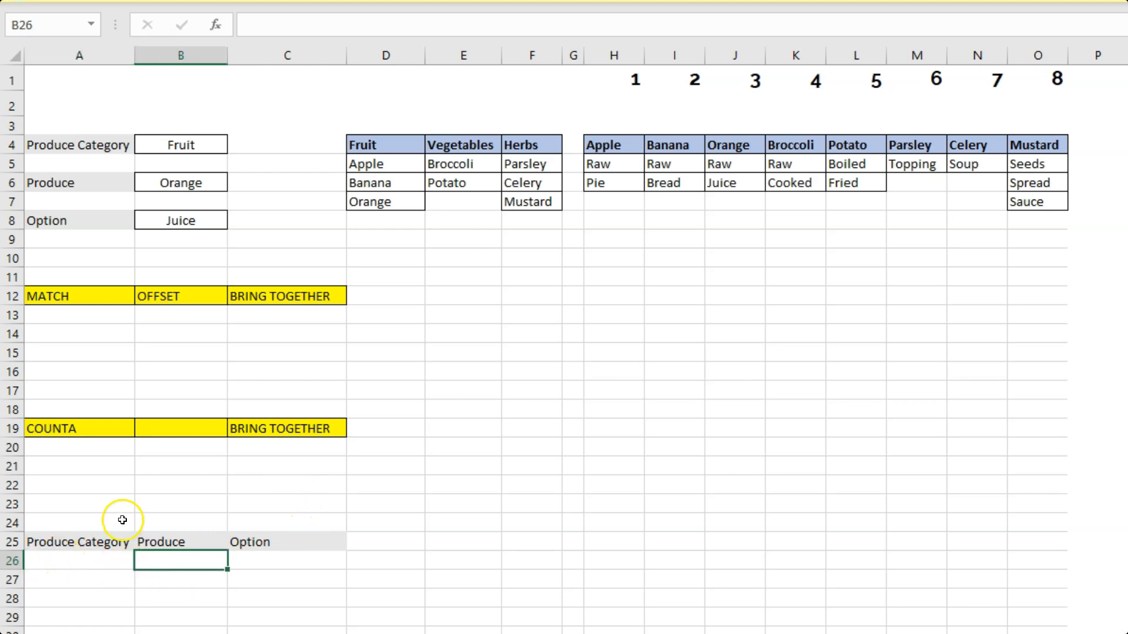
{"action": "left_click", "coordinate": [94, 557]}
{"action": "left_click", "coordinate": [143, 561]}
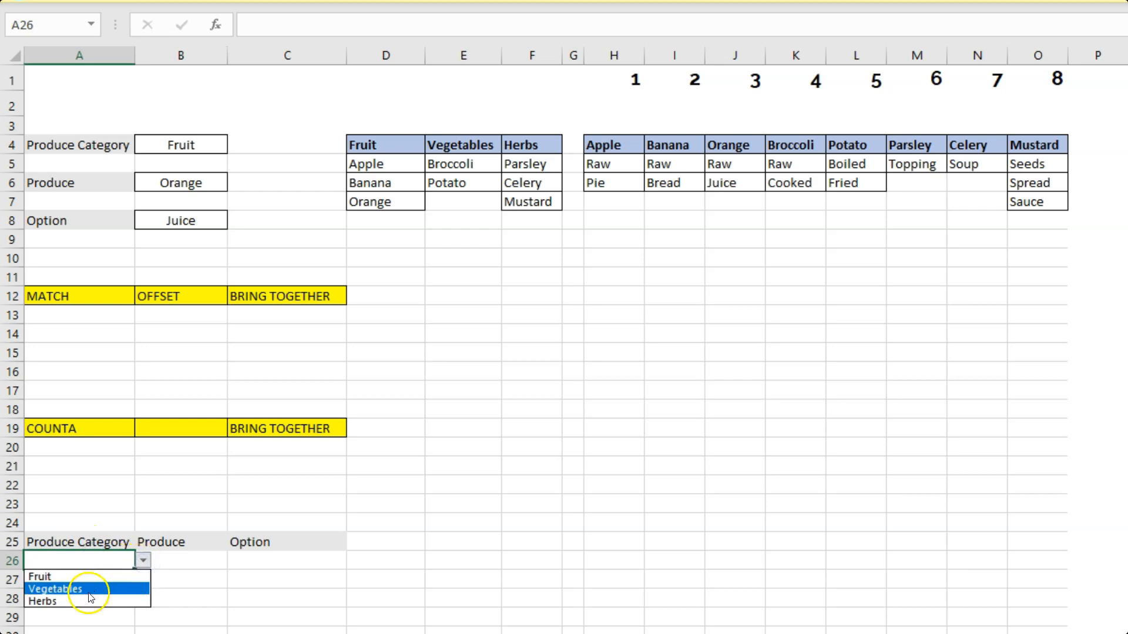
{"action": "left_click", "coordinate": [89, 593]}
- Enter =MATCH($A26,$D$4:$F$4,0) in A13, locking only the column of the lookup cell and making the header range fully absolute
{"action": "left_click", "coordinate": [59, 315]}
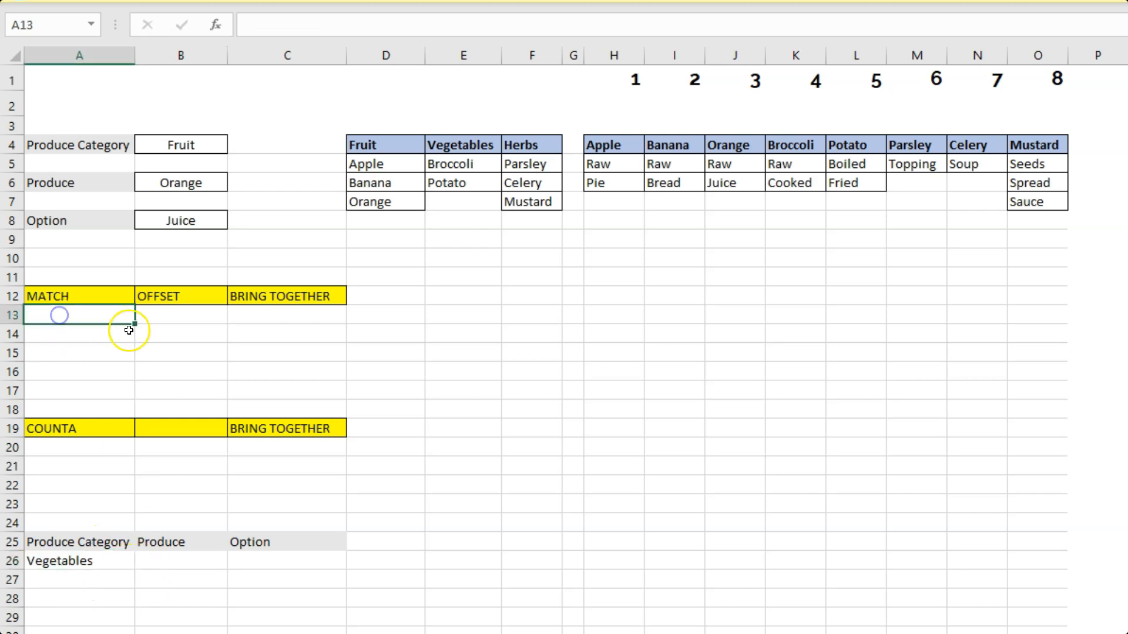
{"action": "type", "text": "=match"}
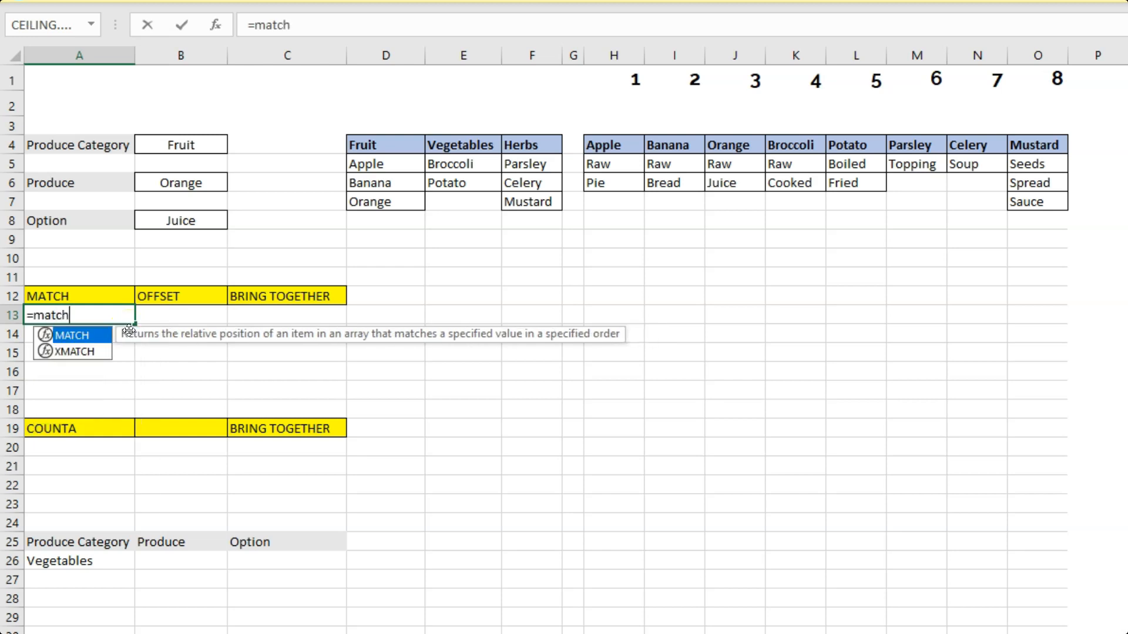
{"action": "type", "text": "("}
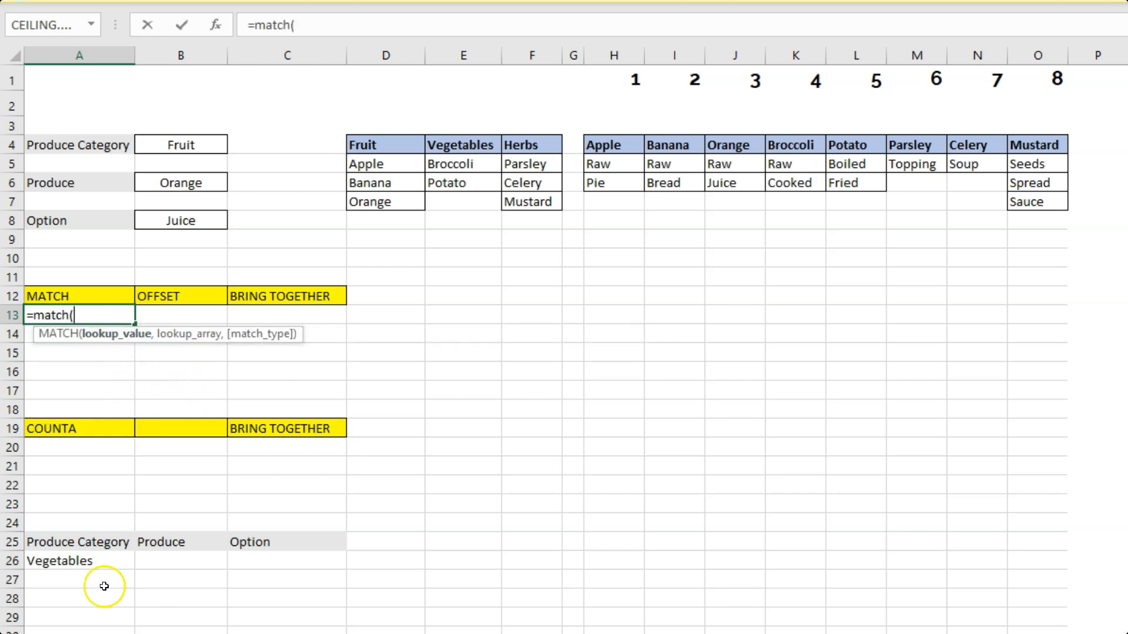
{"action": "left_click", "coordinate": [71, 559]}
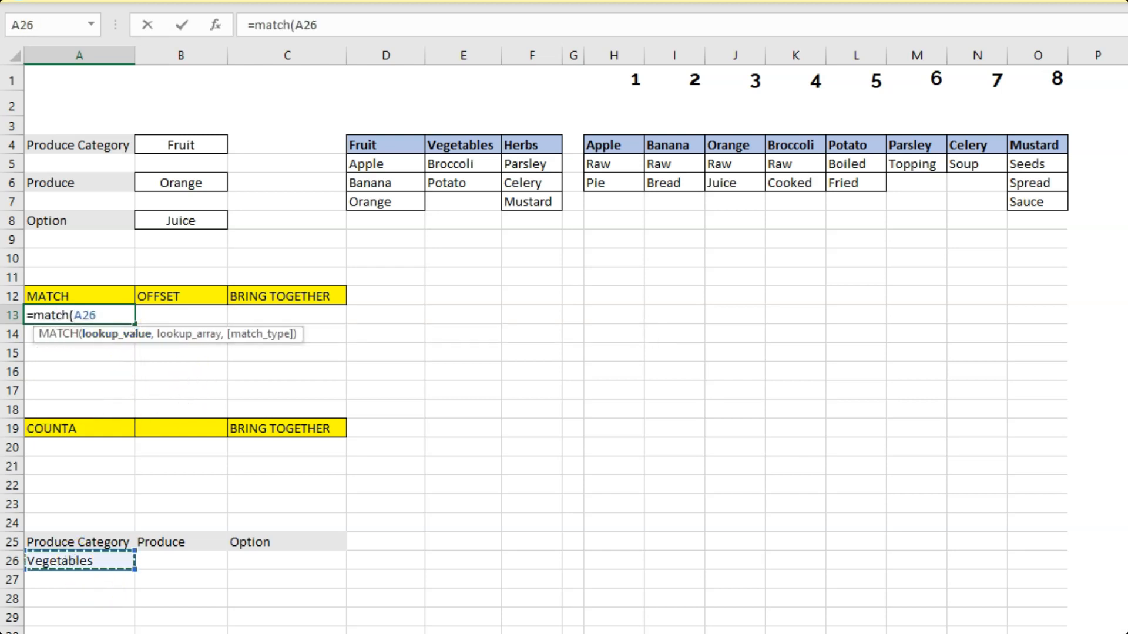
{"action": "key", "text": "F4"}
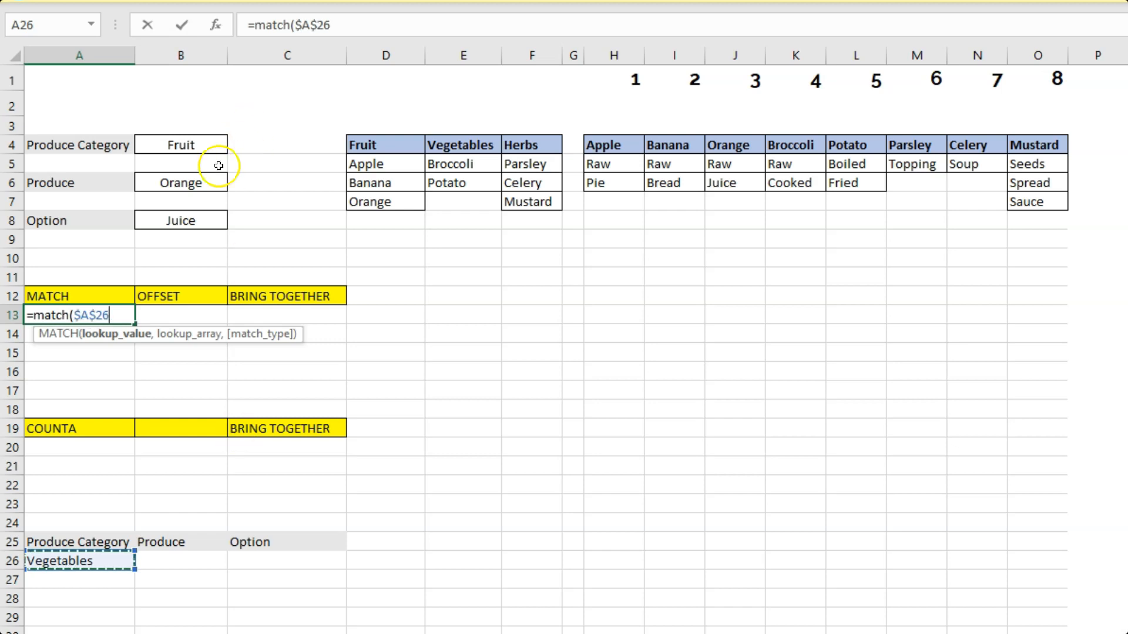
{"action": "key", "text": "F4"}
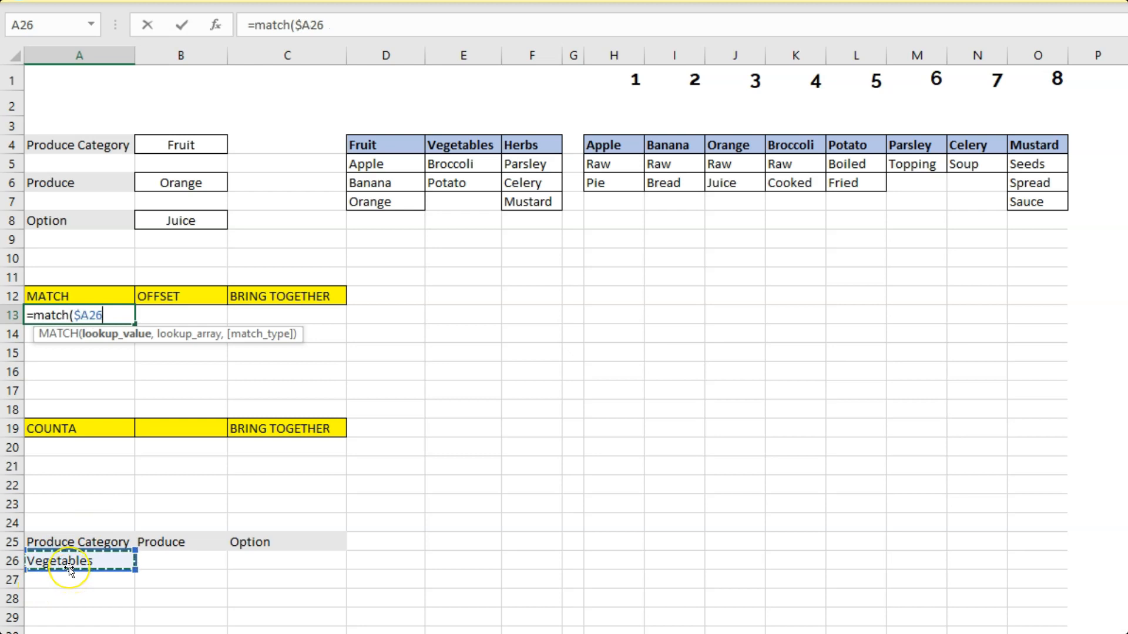
{"action": "type", "text": ","}
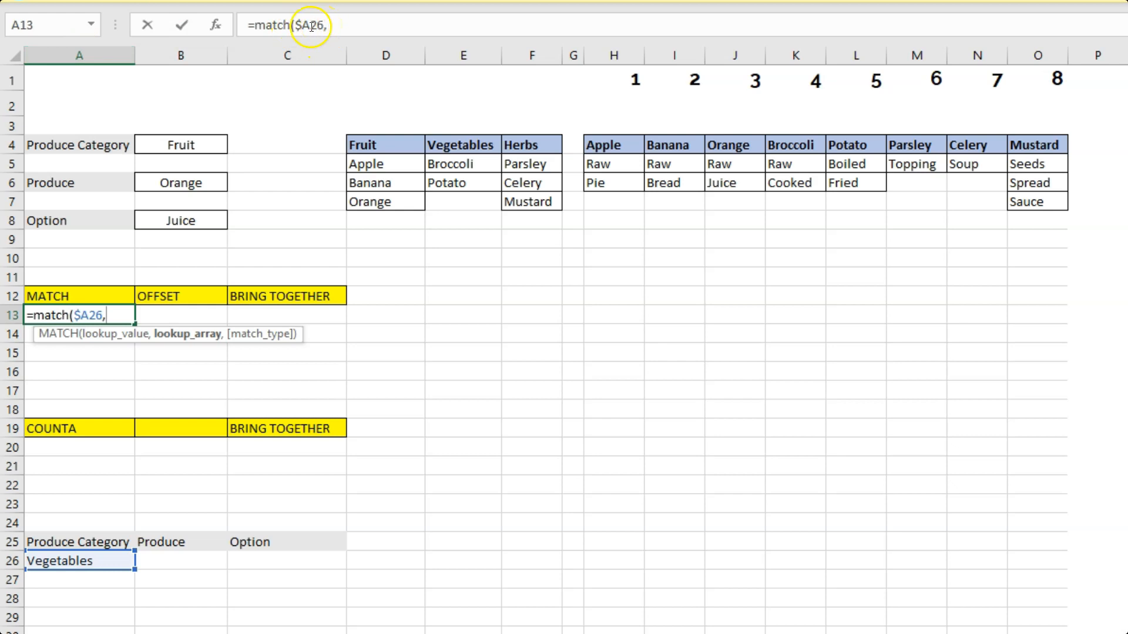
{"action": "left_click", "coordinate": [344, 25]}
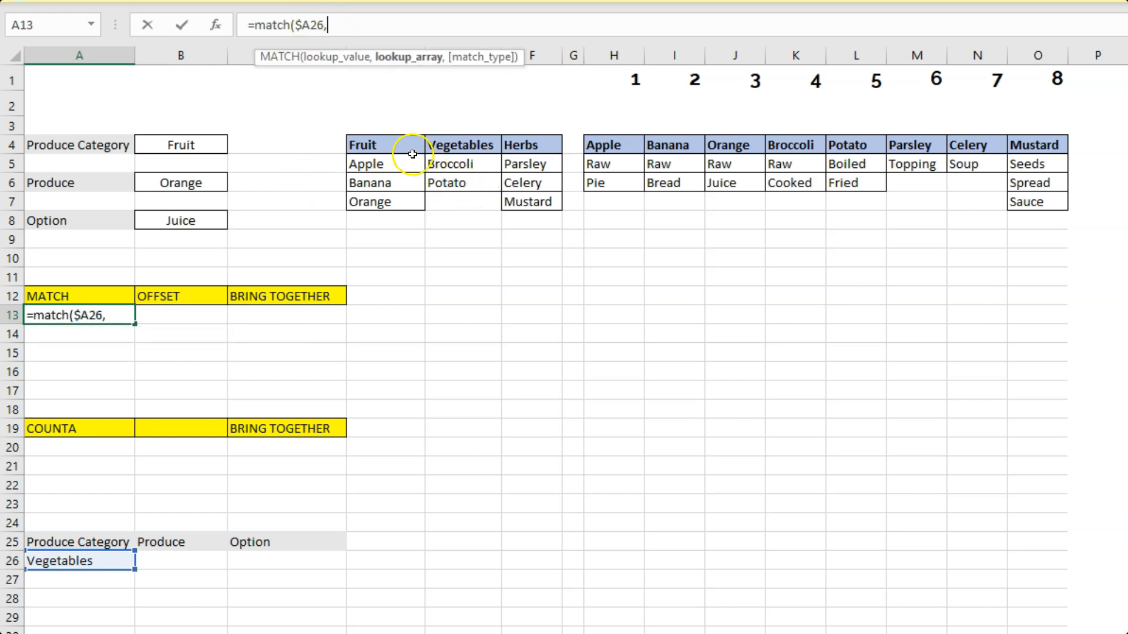
{"action": "left_click_drag", "start_coordinate": [378, 144], "coordinate": [516, 139]}
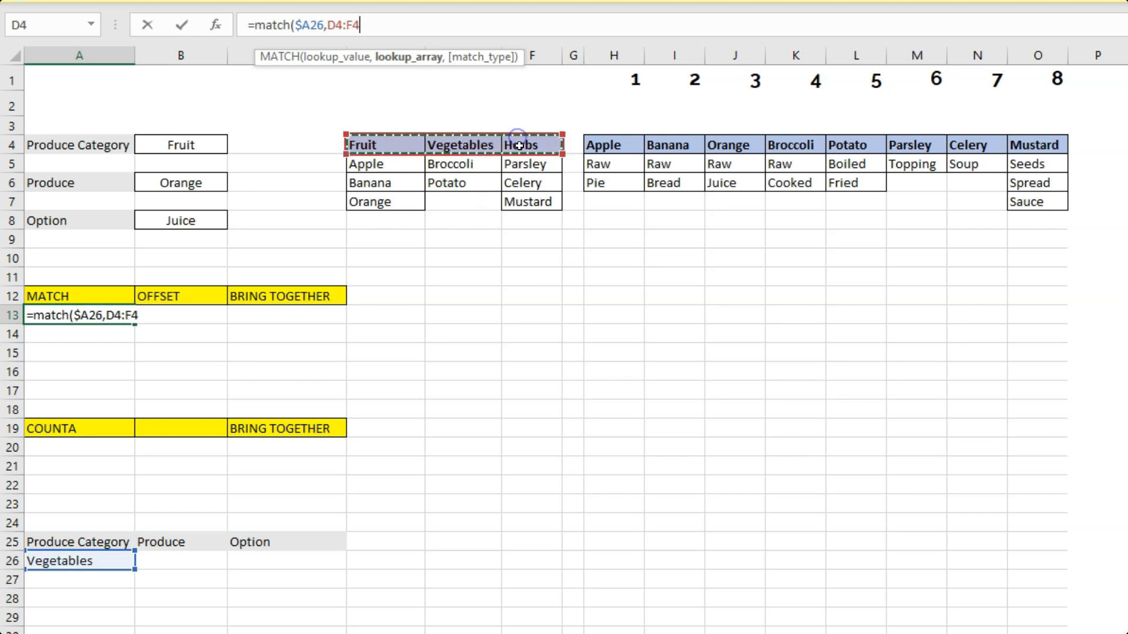
{"action": "key", "text": "F4"}
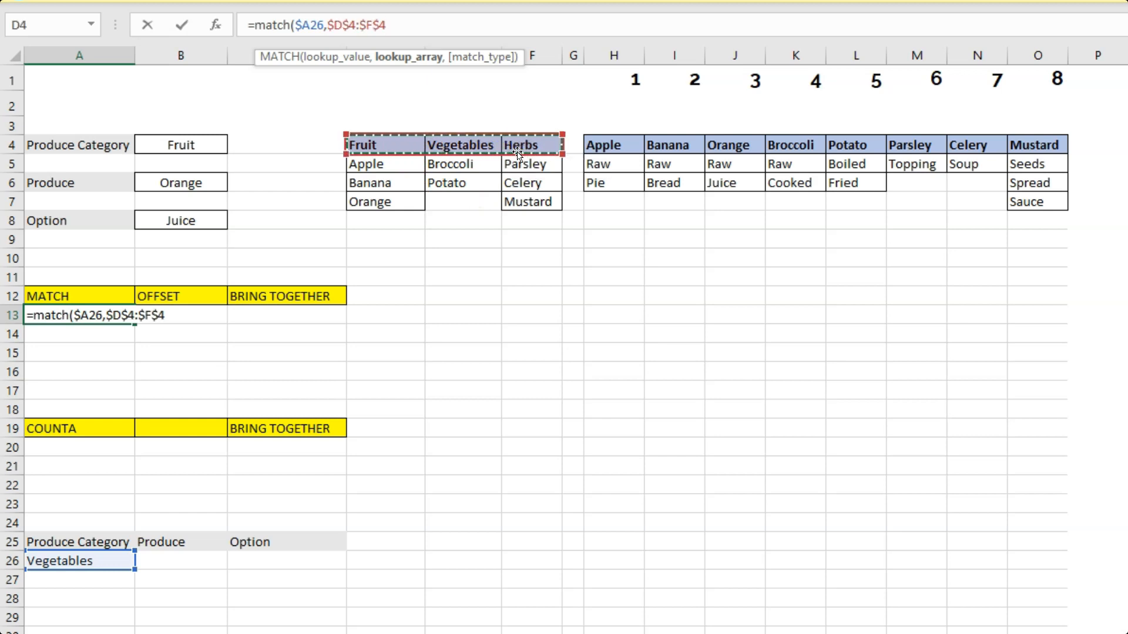
{"action": "type", "text": ","}
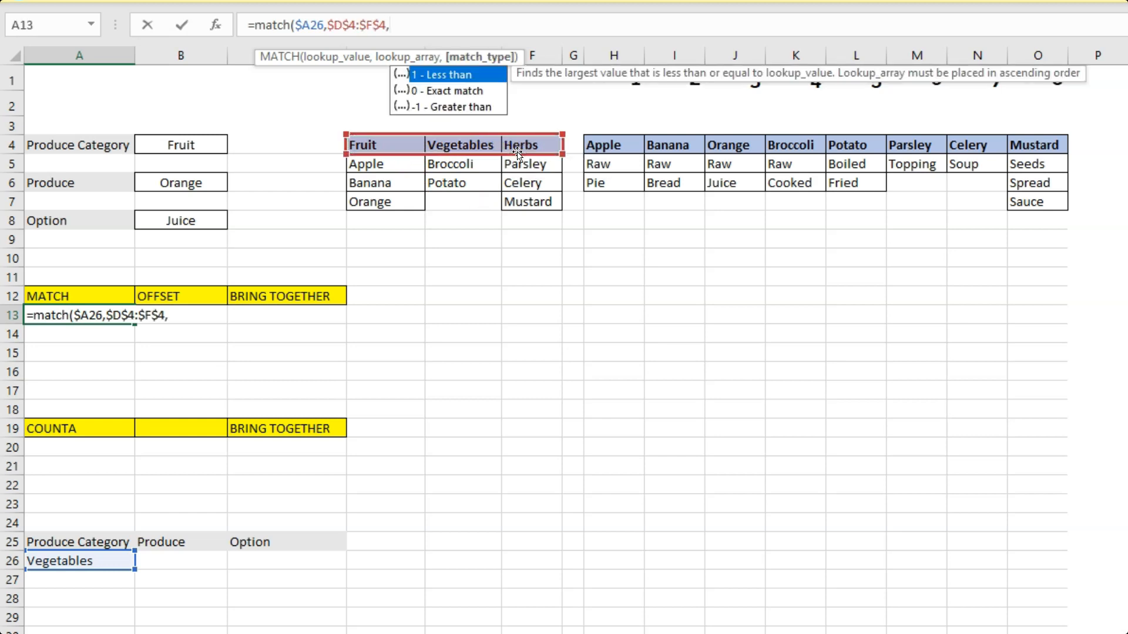
{"action": "type", "text": "0)"}
{"action": "key", "text": "Return"}
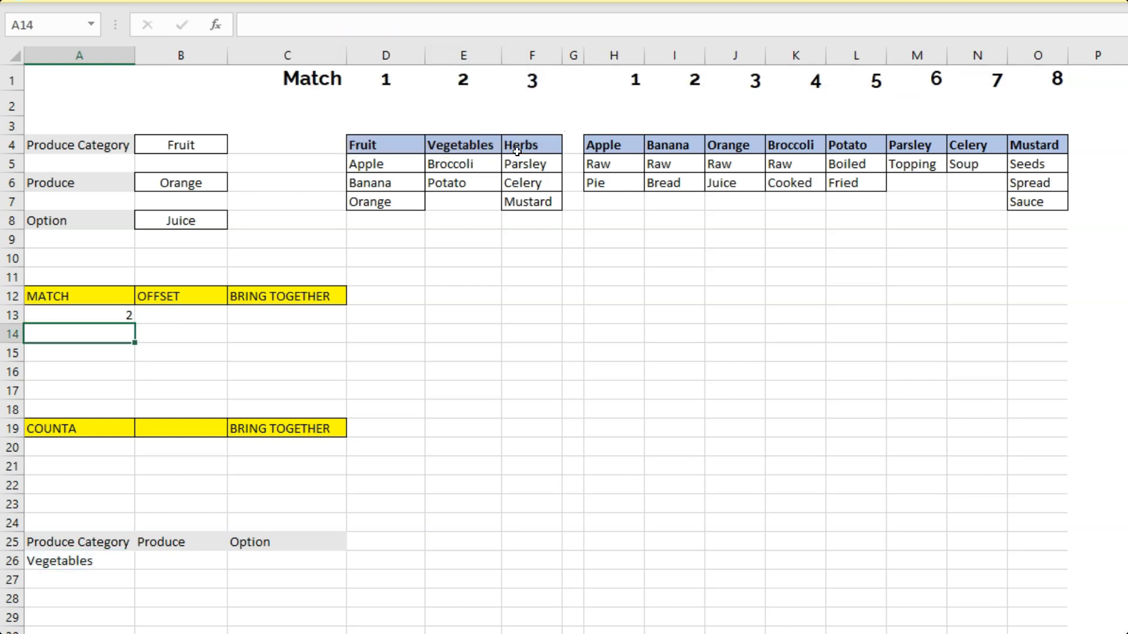
{"action": "left_click", "coordinate": [111, 317]}
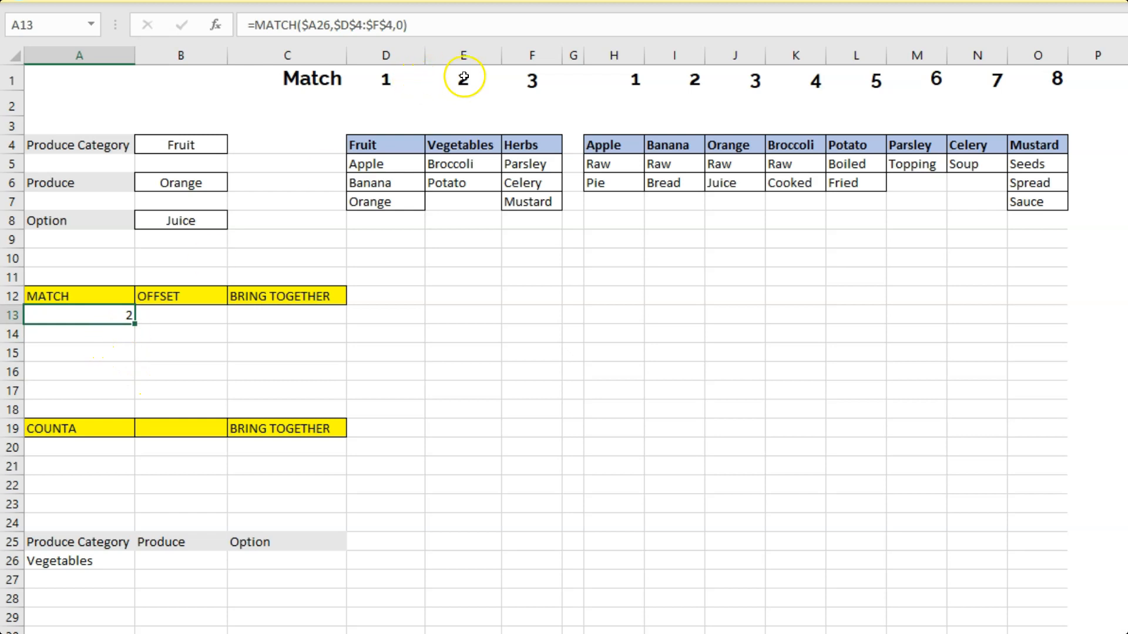
- Enter =OFFSET($D$4,1,A13-1,3,1) in B13 to list the produce of the matched category
{"action": "left_click", "coordinate": [189, 317]}
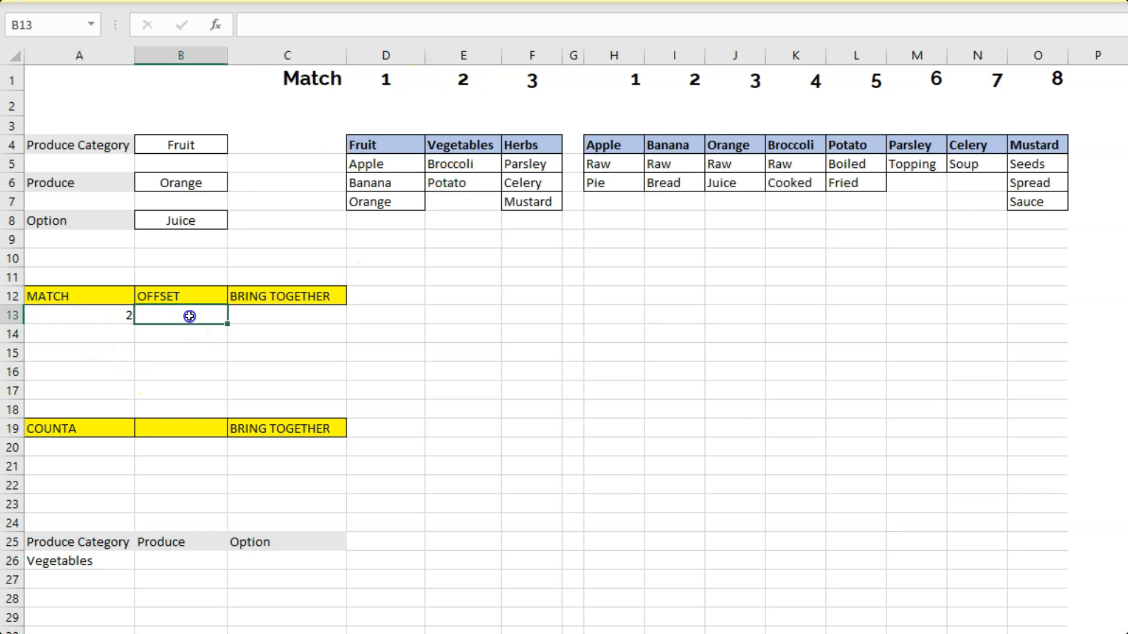
{"action": "type", "text": "=offset("}
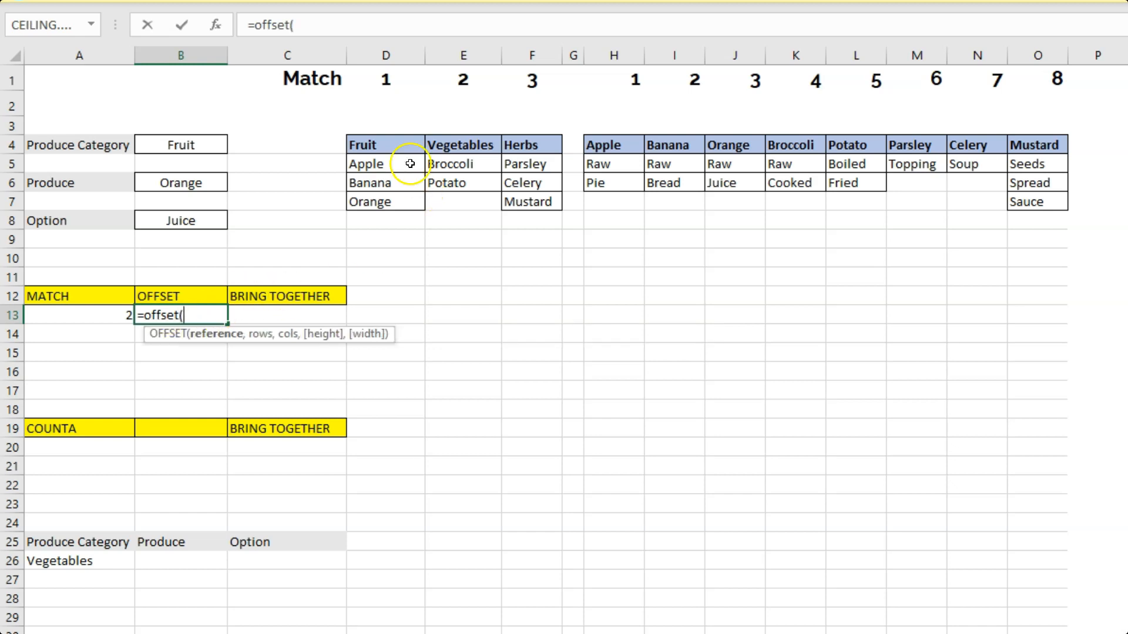
{"action": "left_click", "coordinate": [382, 145]}
{"action": "key", "text": "F4"}
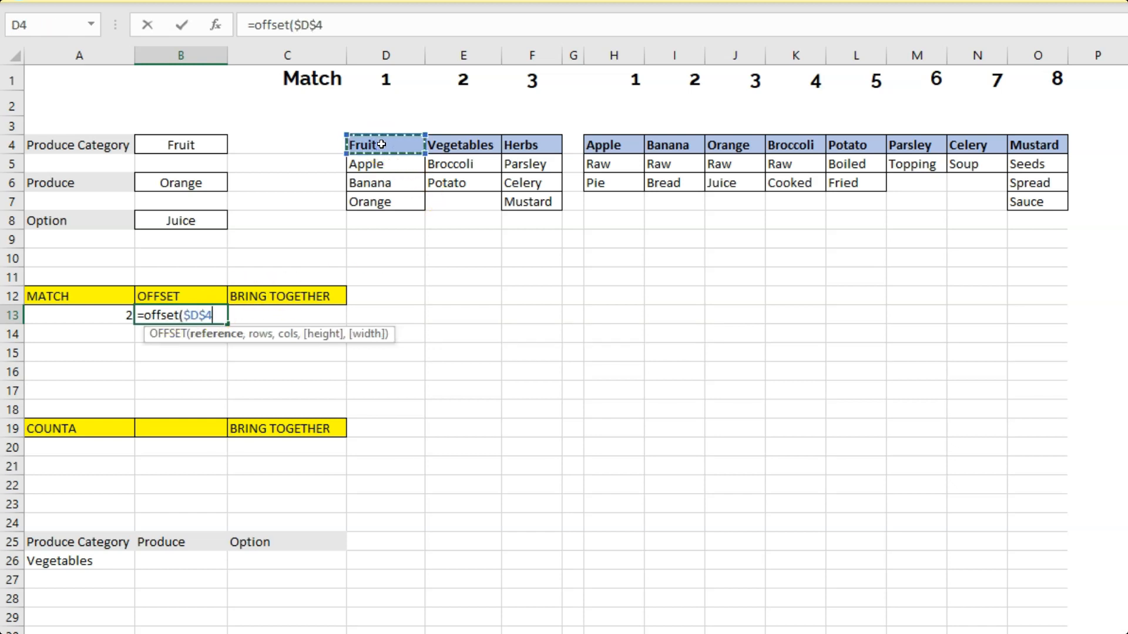
{"action": "type", "text": ",1"}
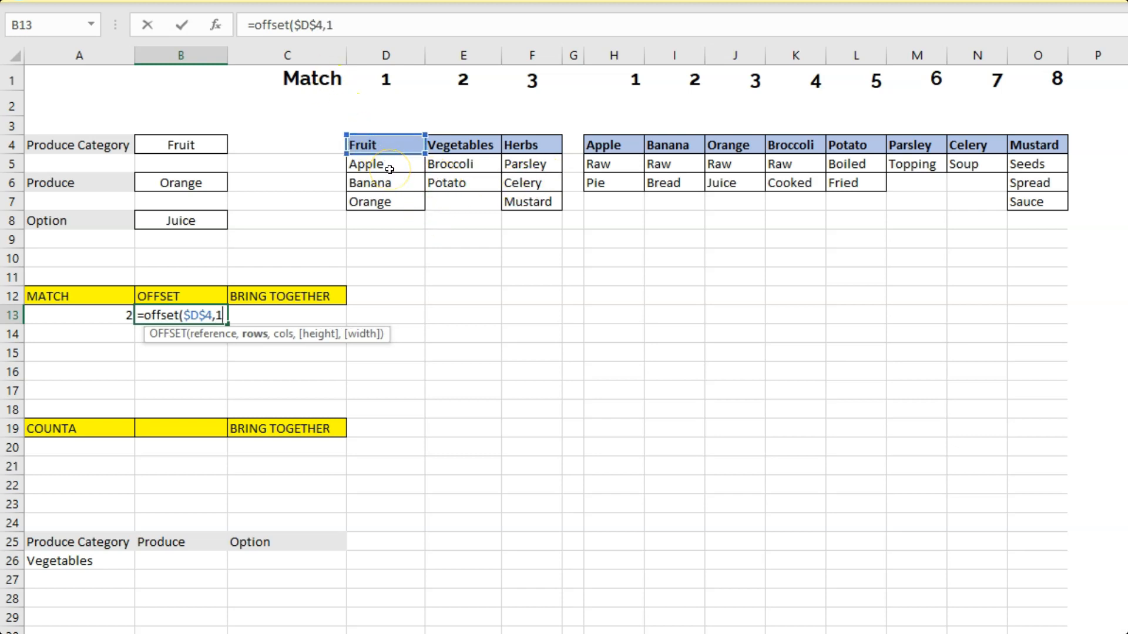
{"action": "type", "text": ","}
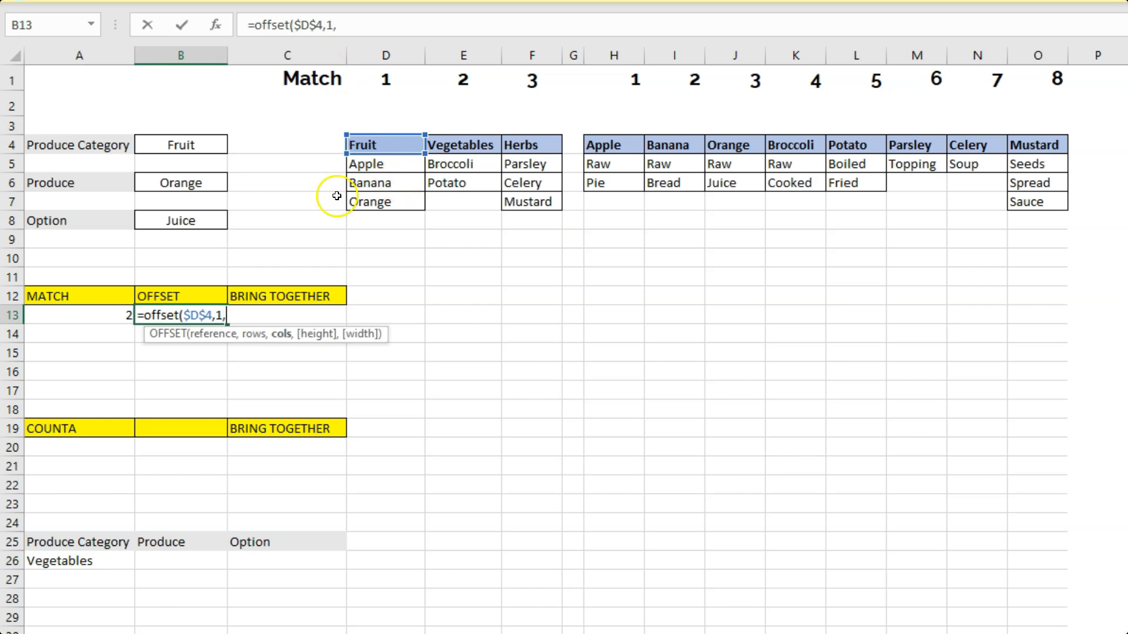
{"action": "left_click", "coordinate": [76, 315]}
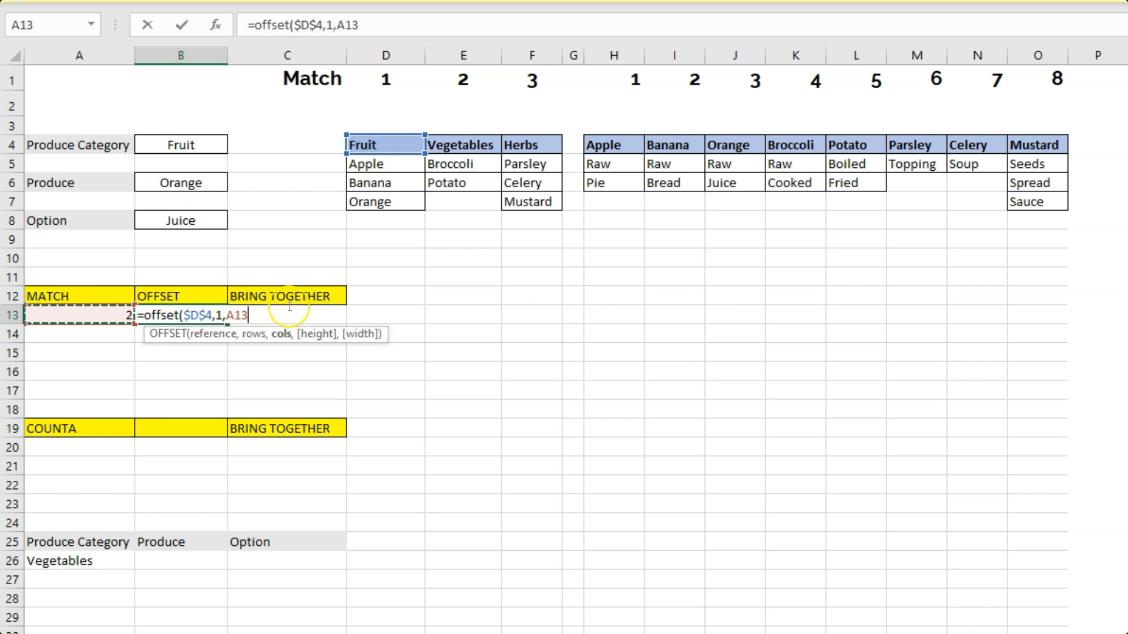
{"action": "type", "text": "-1"}
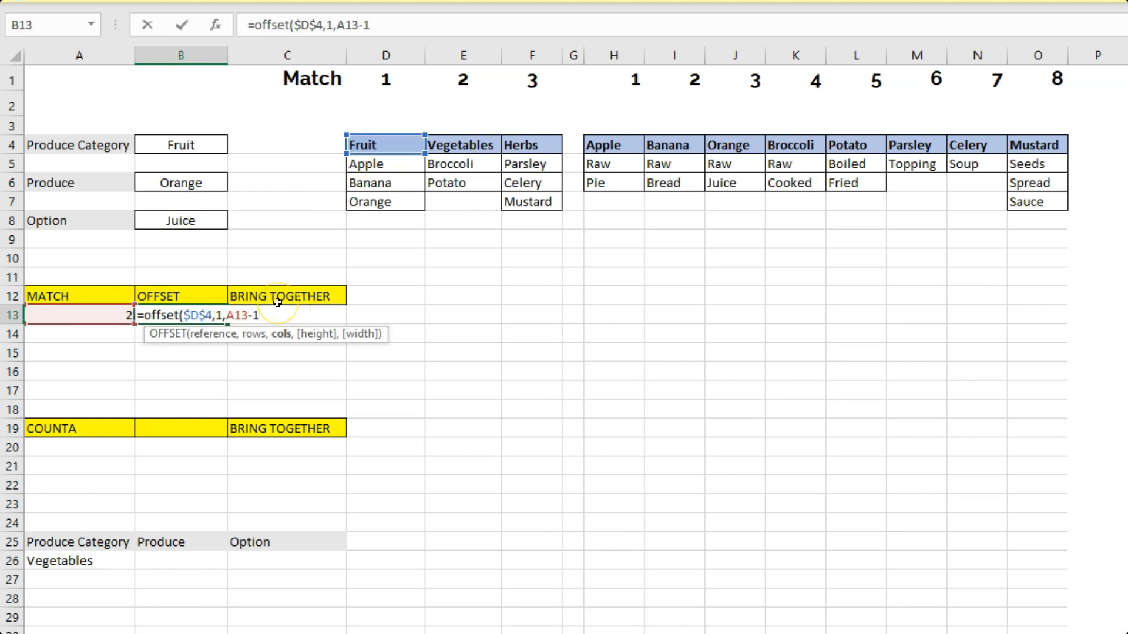
{"action": "type", "text": ","}
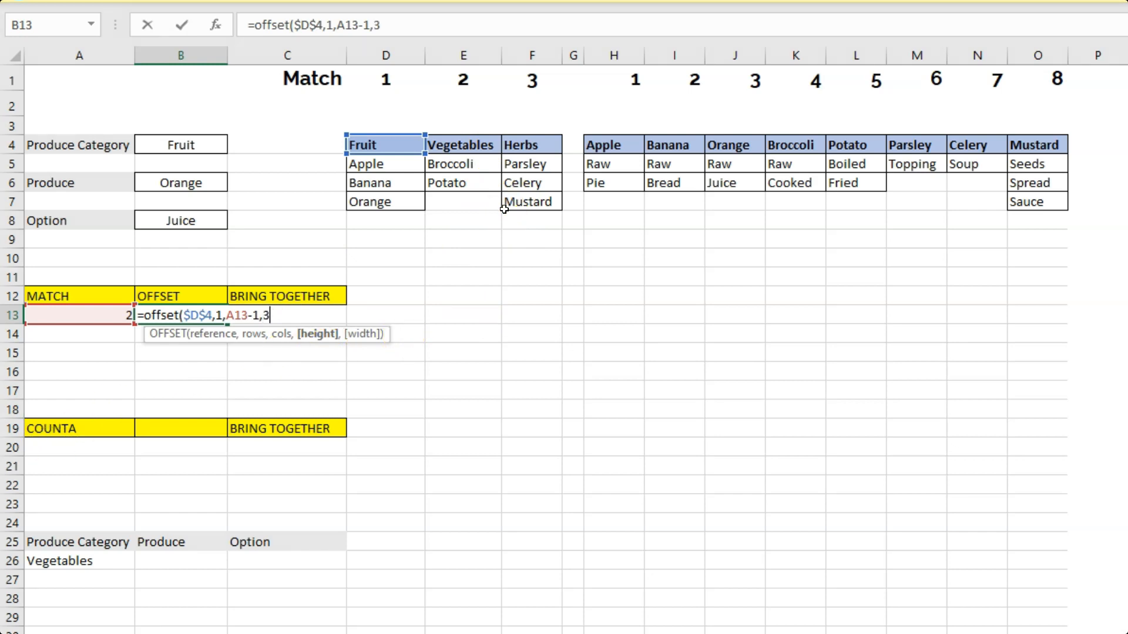
{"action": "type", "text": "3,"}
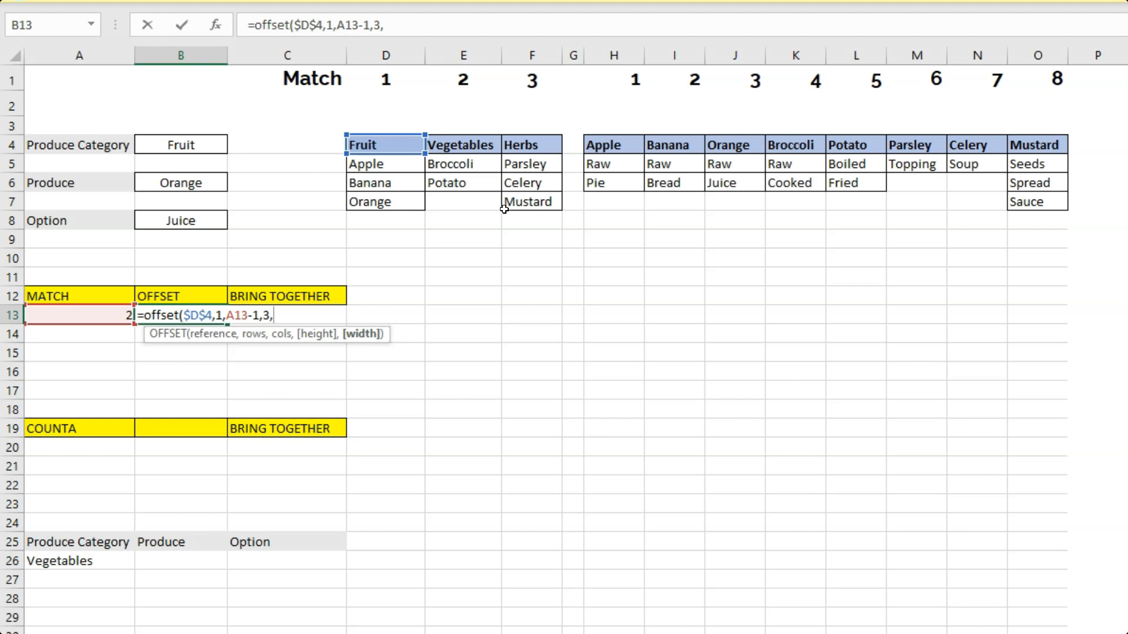
{"action": "type", "text": "1)"}
{"action": "key", "text": "Return"}
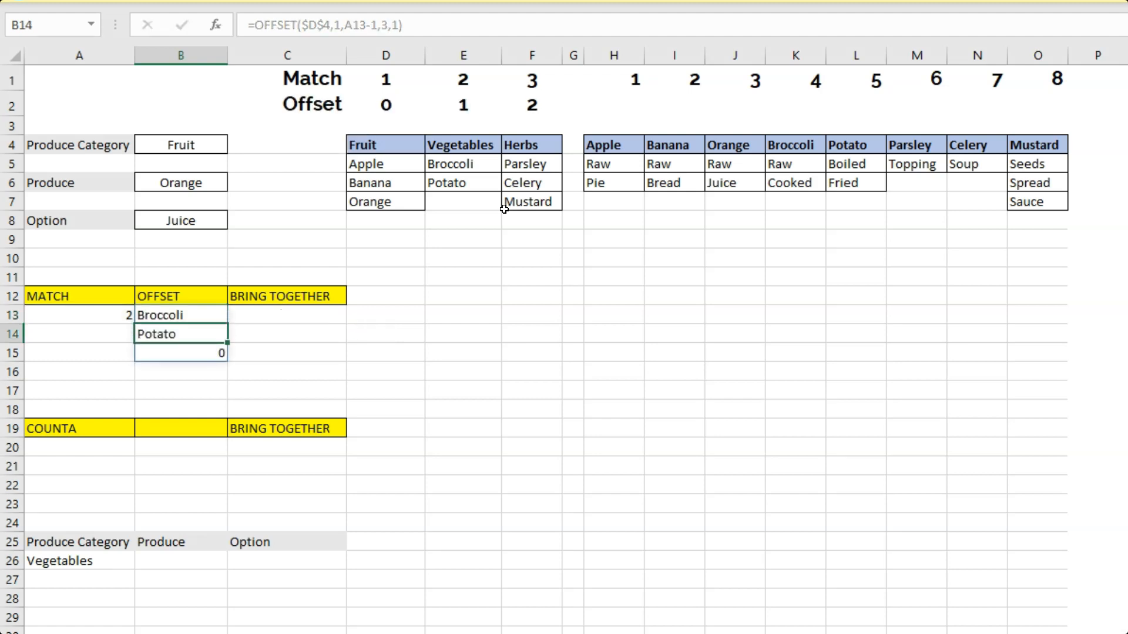
- Change the Produce Category in A26 to Herbs to test the MATCH and OFFSET formulas
{"action": "left_click", "coordinate": [111, 561]}
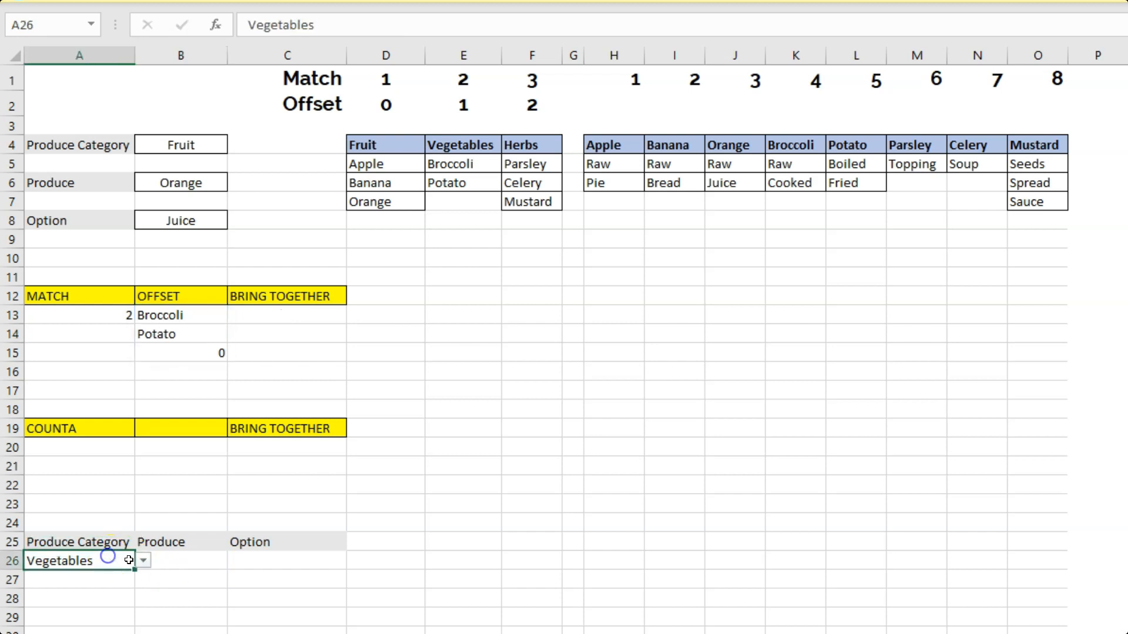
{"action": "left_click", "coordinate": [142, 561]}
{"action": "left_click", "coordinate": [106, 599]}
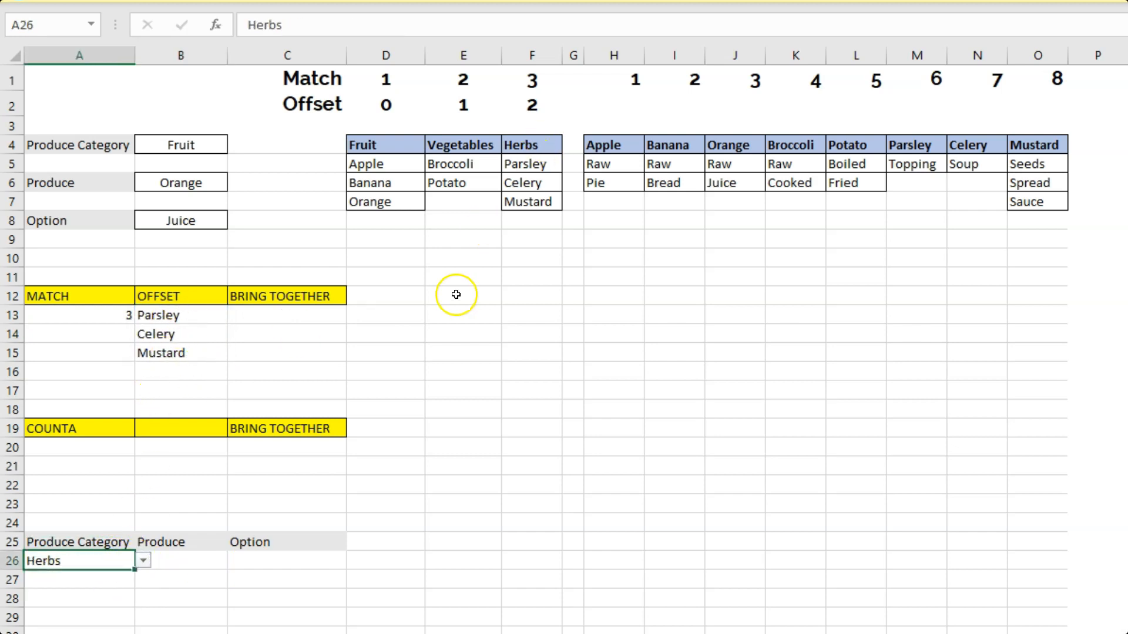
- Copy B13's OFFSET formula text into C13 under BRING TOGETHER, then select the MATCH formula cell A13
{"action": "left_click", "coordinate": [148, 317]}
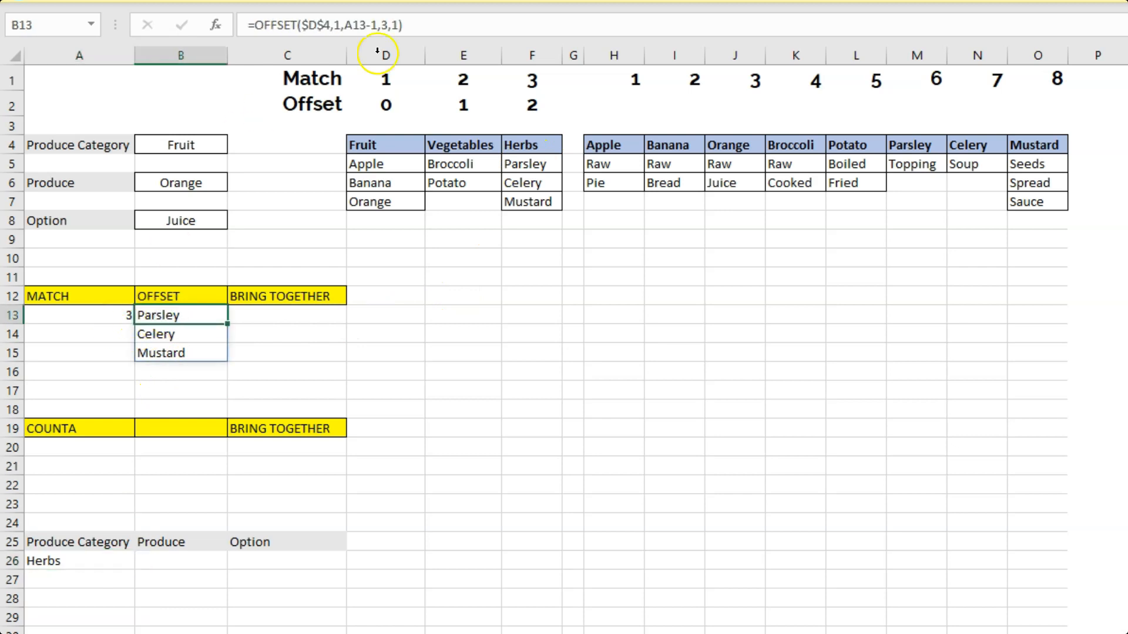
{"action": "left_click", "coordinate": [407, 29]}
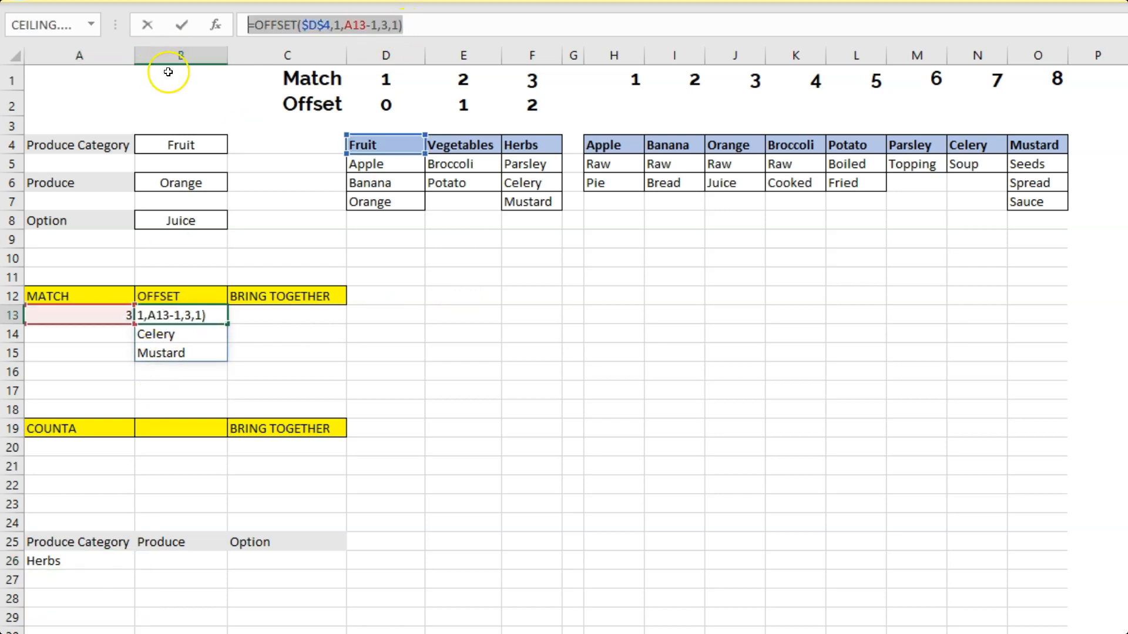
{"action": "key", "text": "Escape"}
{"action": "left_click", "coordinate": [302, 312]}
{"action": "double_click", "coordinate": [302, 312]}
{"action": "key", "text": "ctrl+v"}
{"action": "left_click", "coordinate": [318, 357]}
{"action": "left_click", "coordinate": [89, 317]}
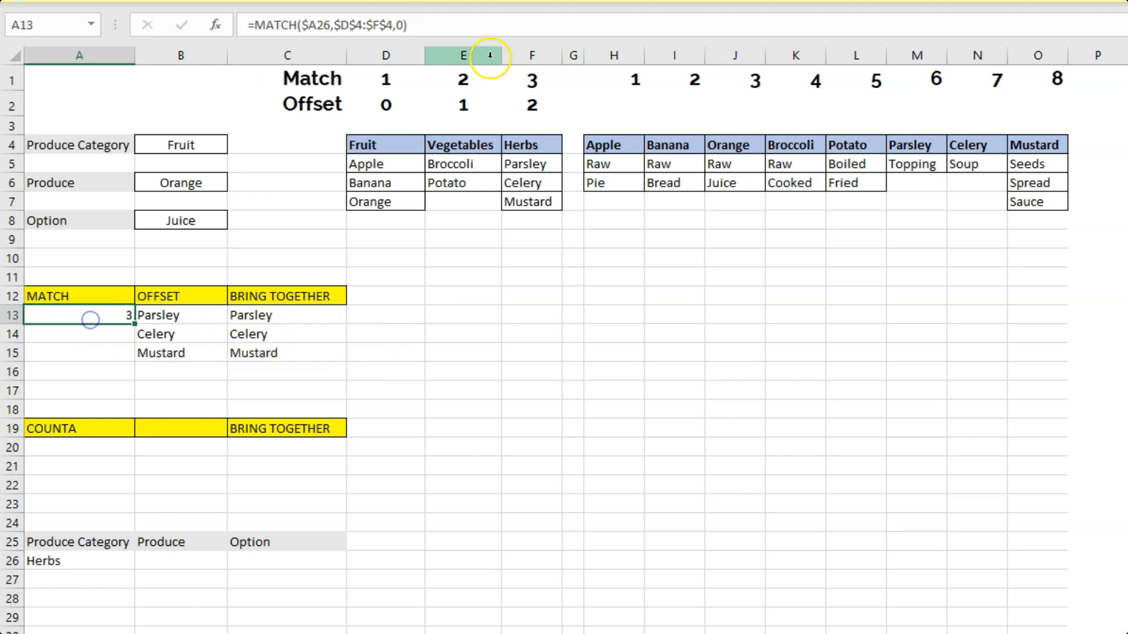
- Replace the A13 reference in C13's OFFSET formula with MATCH($A26,$D$4:$F$4,0) copied from A13
{"action": "left_click_drag", "start_coordinate": [423, 32], "coordinate": [247, 22]}
{"action": "key", "text": "ctrl+c"}
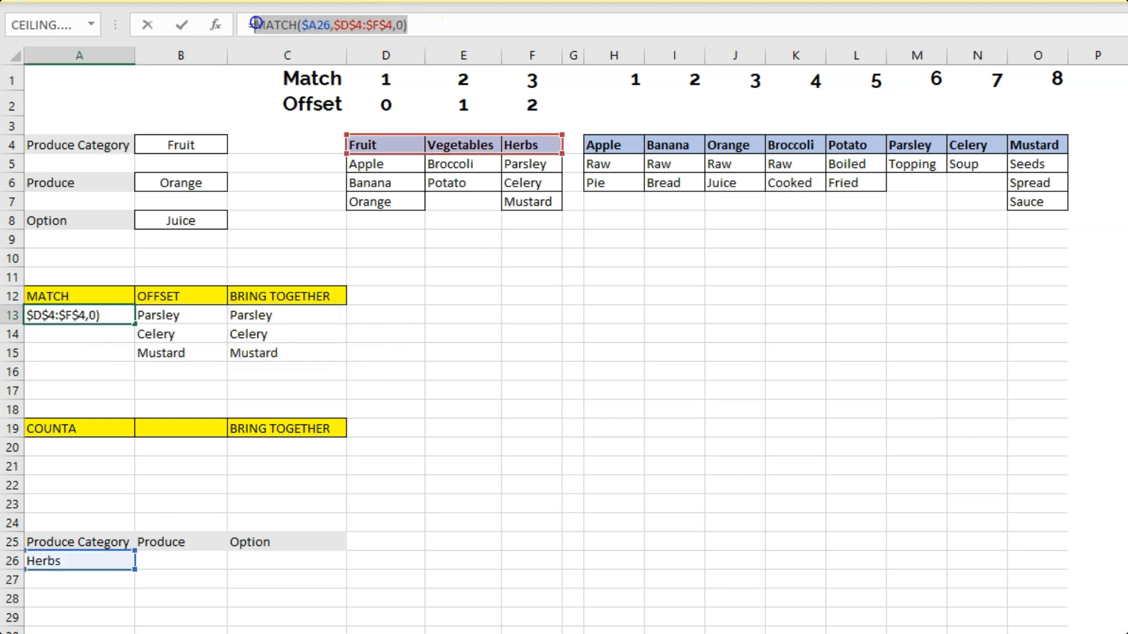
{"action": "key", "text": "Escape"}
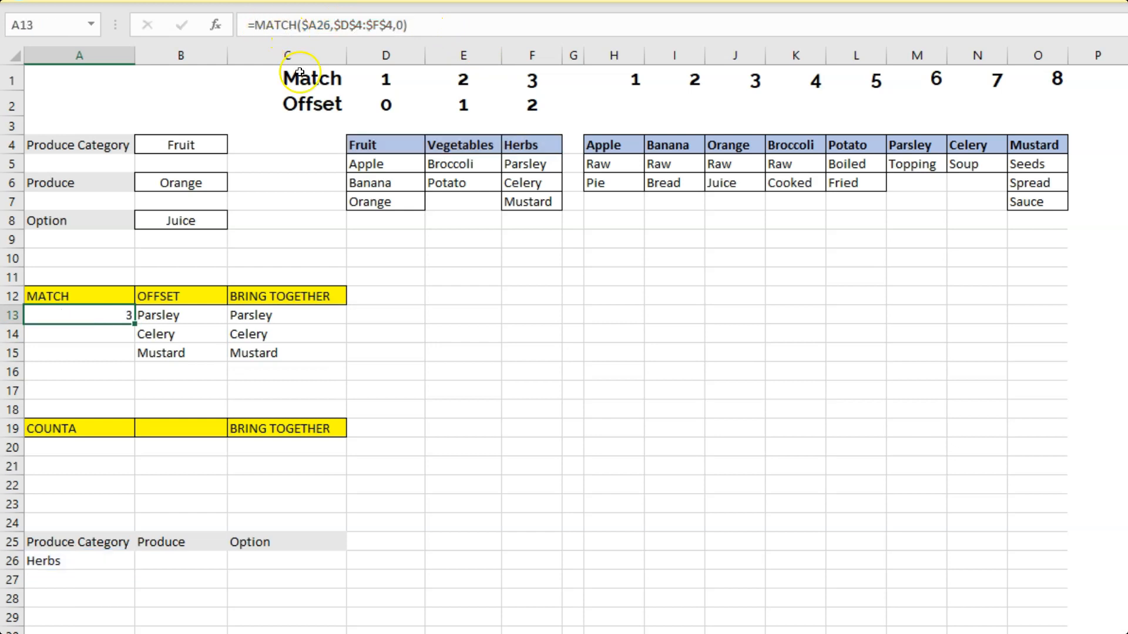
{"action": "left_click", "coordinate": [262, 314]}
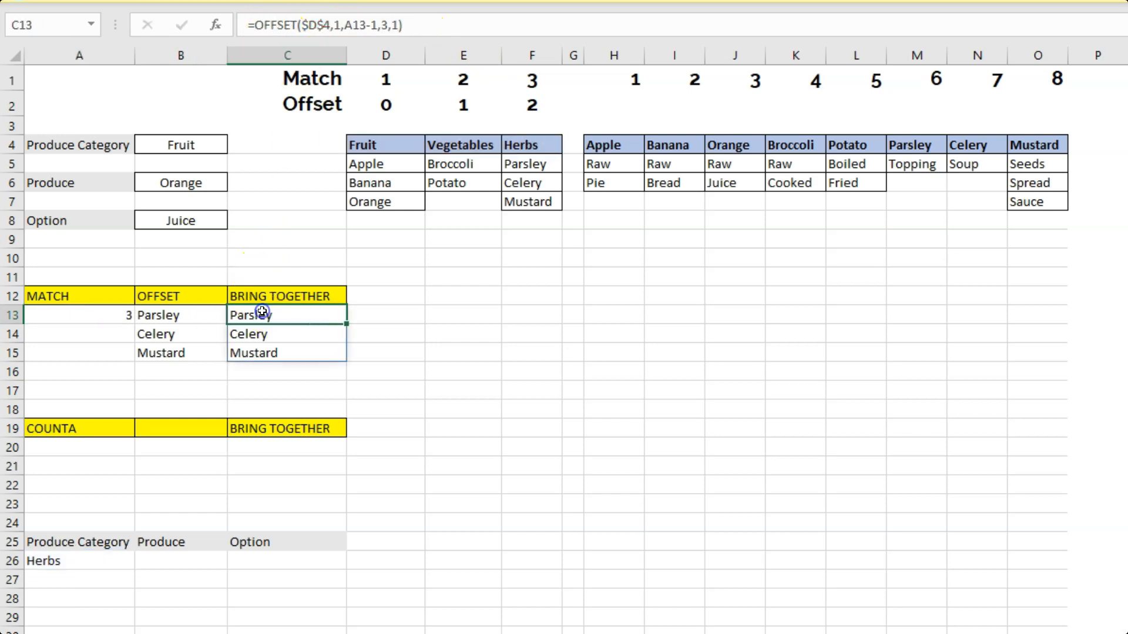
{"action": "left_click", "coordinate": [354, 24]}
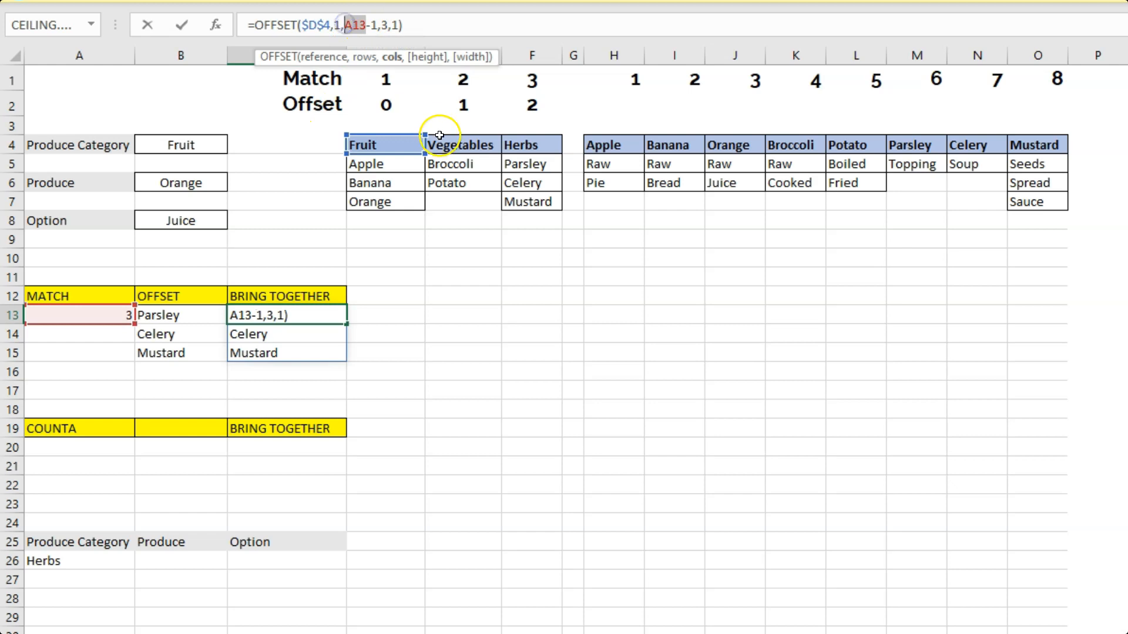
{"action": "key", "text": "ctrl+v"}
{"action": "key", "text": "Return"}
{"action": "key", "text": "Up"}
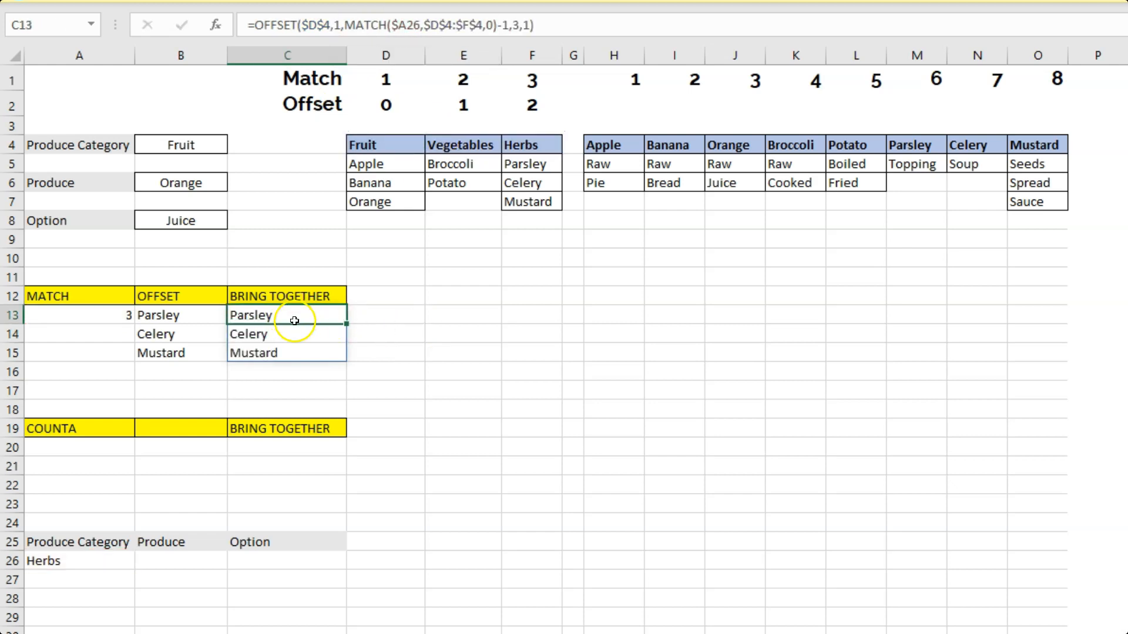
- Enter =COUNTA(OFFSET($D$4,1,MATCH($A26,$D$4:$F$4,0)-1,3,1)) in A20, reusing the combined formula text from C13
{"action": "left_click", "coordinate": [69, 451]}
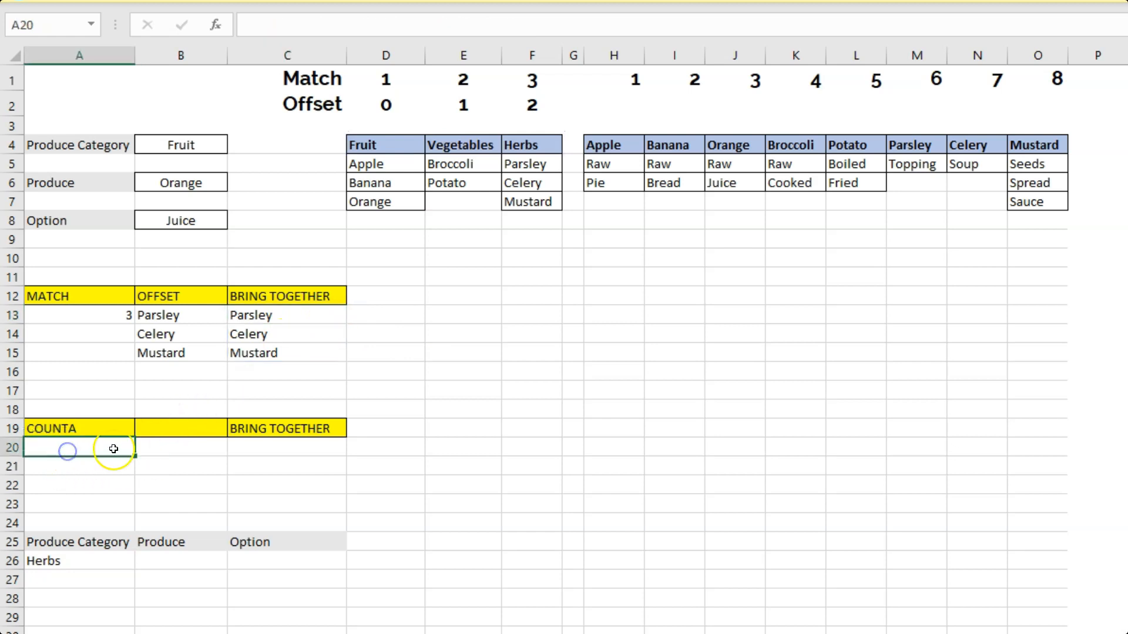
{"action": "left_click", "coordinate": [252, 315]}
{"action": "left_click_drag", "start_coordinate": [533, 25], "coordinate": [256, 16]}
{"action": "key", "text": "ctrl+c"}
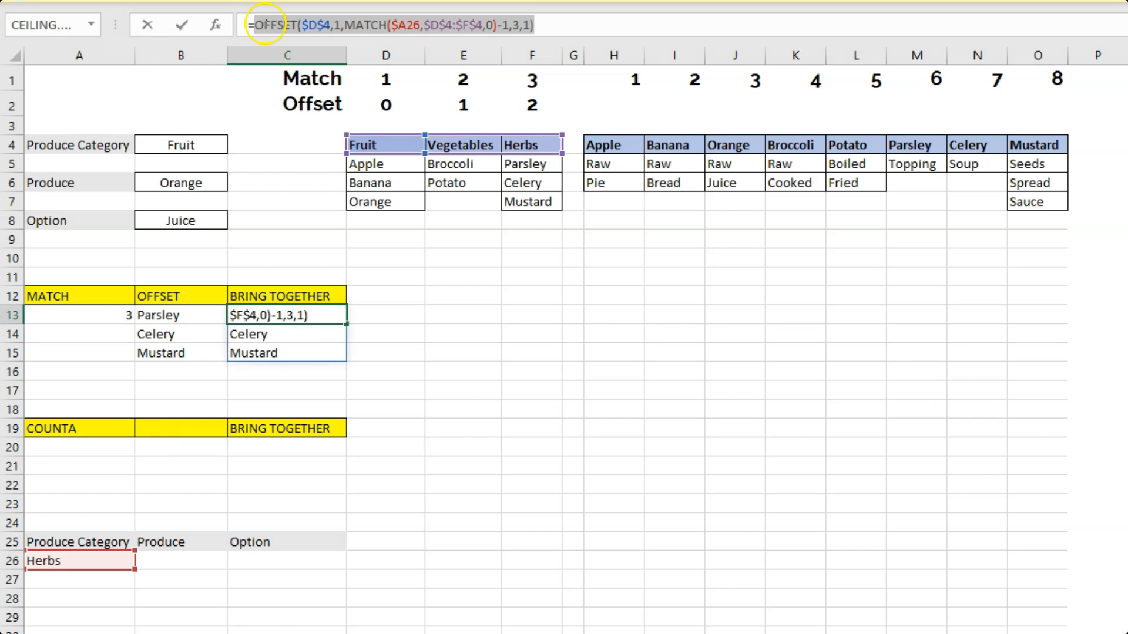
{"action": "key", "text": "Escape"}
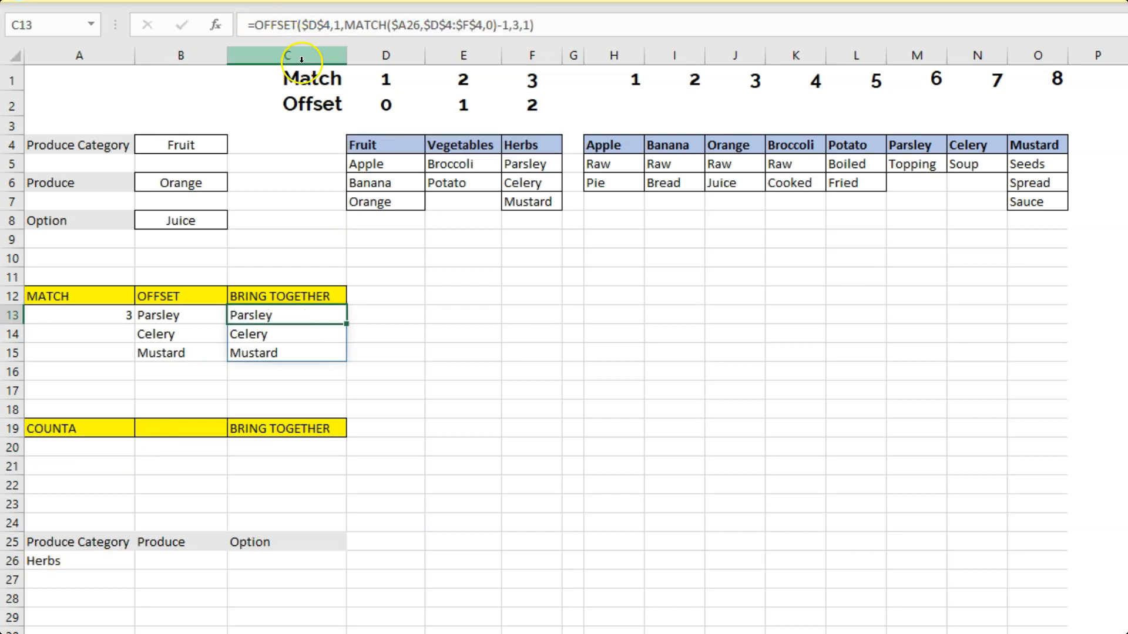
{"action": "left_click", "coordinate": [66, 446]}
{"action": "type", "text": "=counta("}
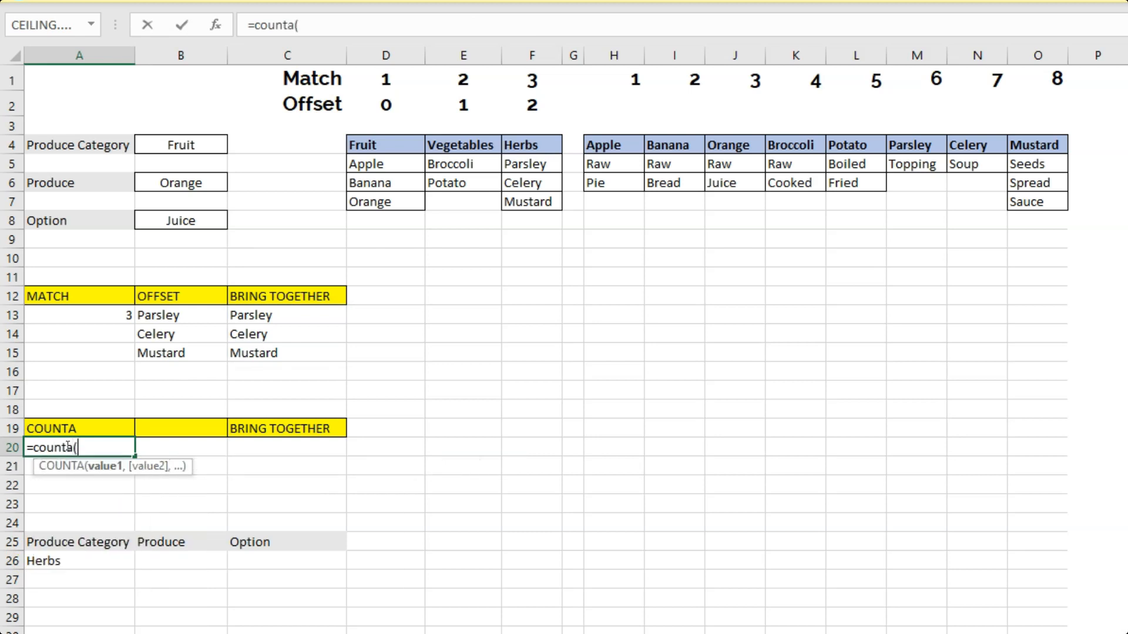
{"action": "key", "text": "ctrl+v"}
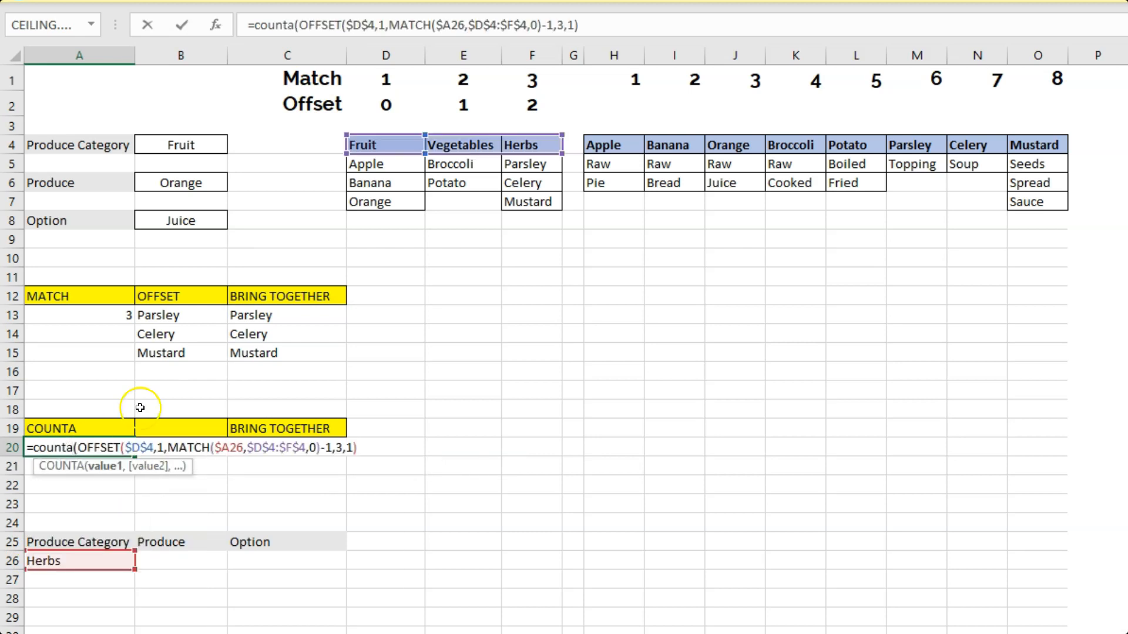
{"action": "type", "text": ")"}
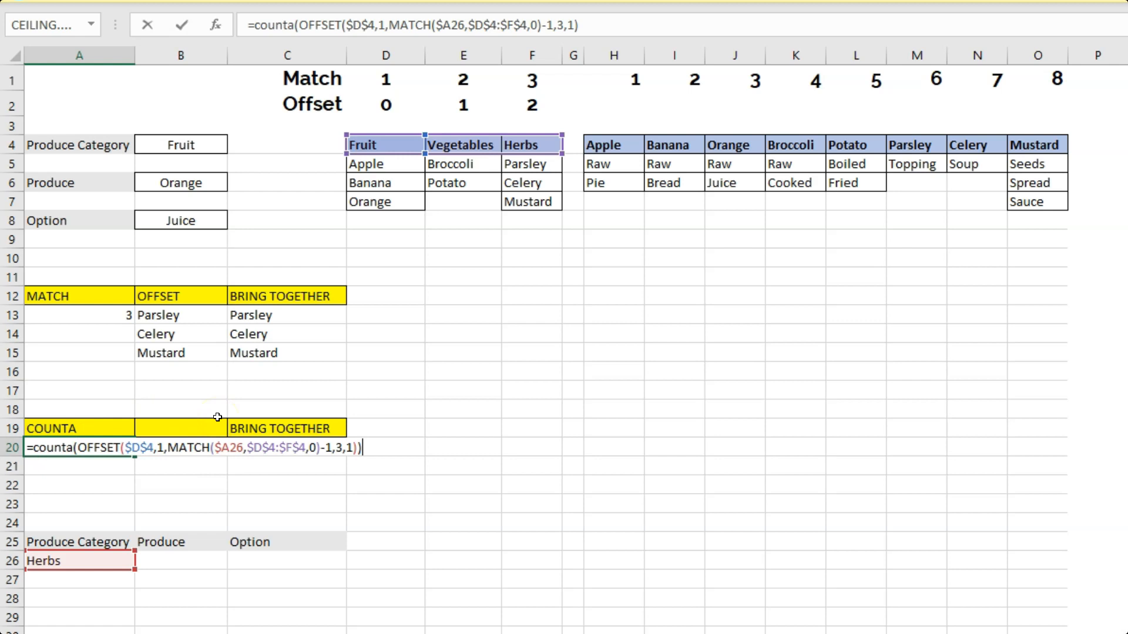
{"action": "key", "text": "Return"}
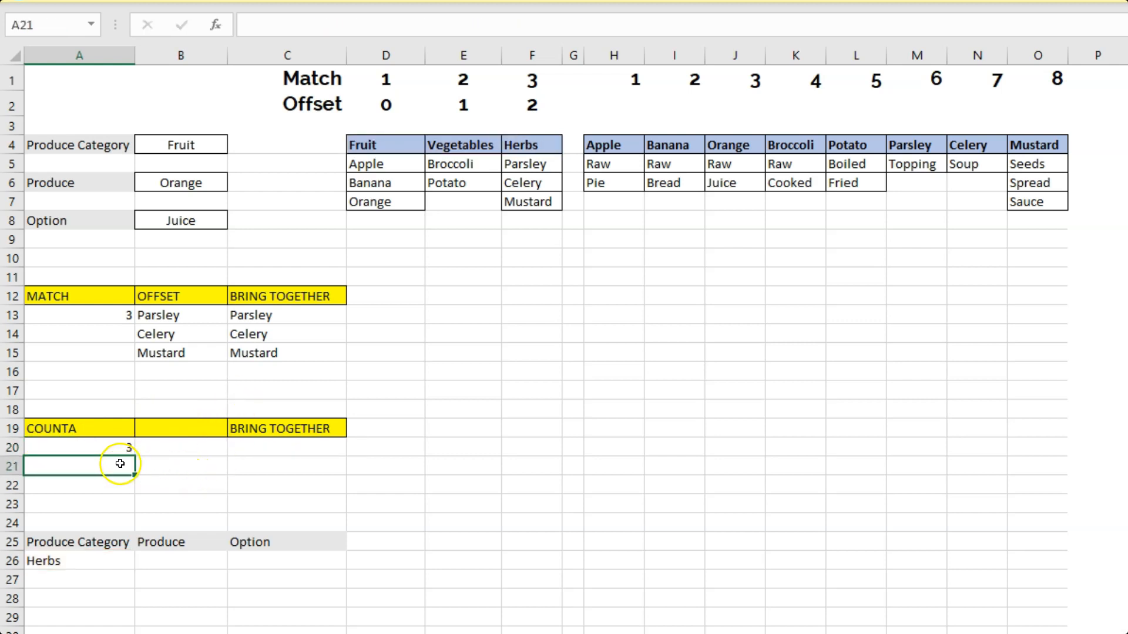
- Copy C13's formula text =OFFSET($D$4,1,MATCH($A26,$D$4:$F$4,0)-1,3,1) into C20 under the second BRING TOGETHER heading
{"action": "left_click", "coordinate": [254, 318]}
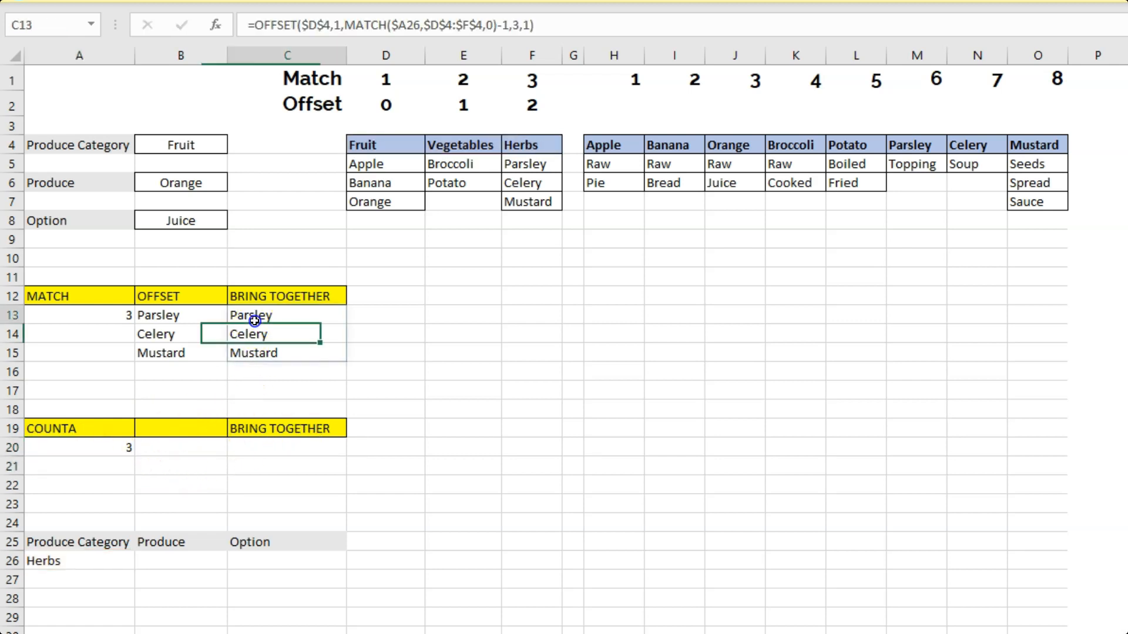
{"action": "left_click_drag", "start_coordinate": [535, 25], "coordinate": [256, 46]}
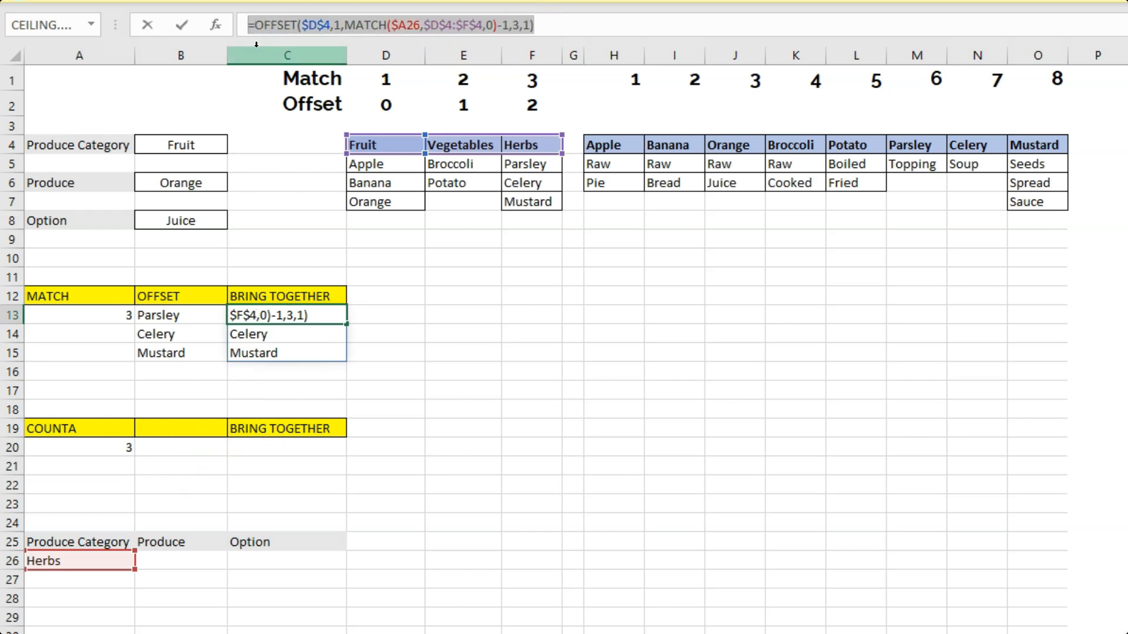
{"action": "key", "text": "Escape"}
{"action": "left_click", "coordinate": [287, 444]}
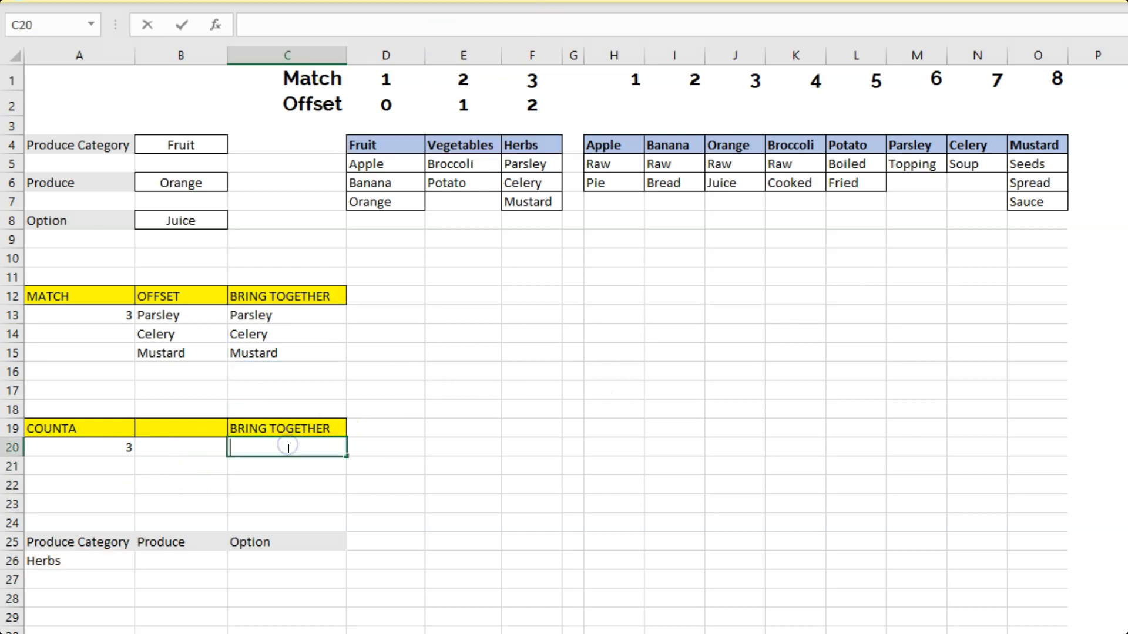
{"action": "type", "text": "=OFFSET($D$4,1,MATCH($A26,$D$4:$F$4,0)-1,3,1)"}
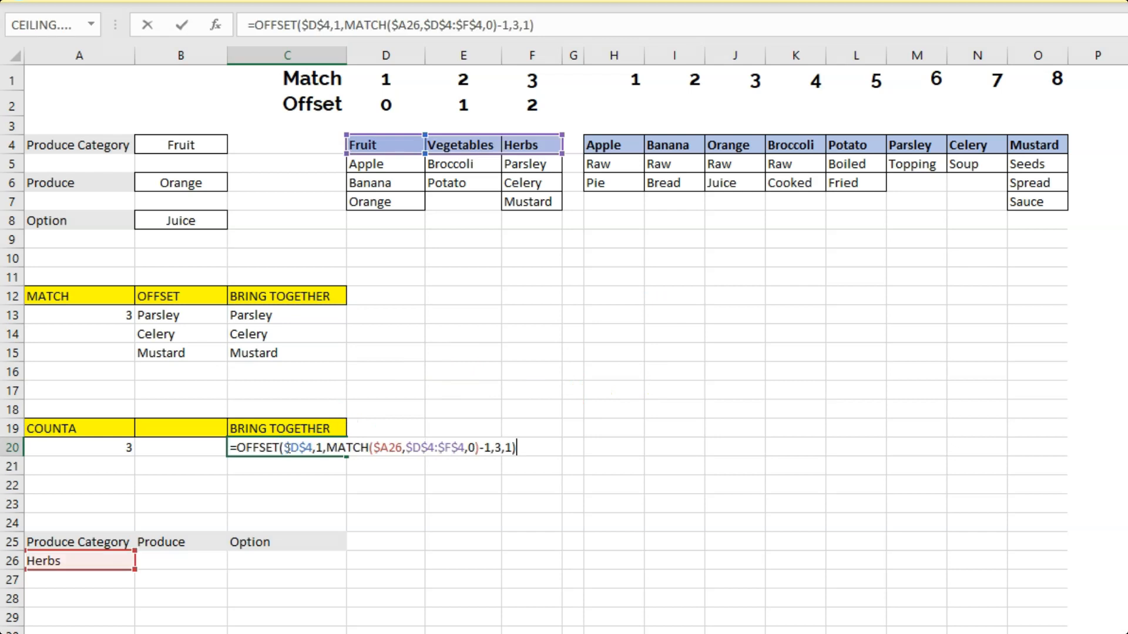
- Replace the height argument 3 in C20's OFFSET formula with the COUNTA formula copied from A20
{"action": "left_click", "coordinate": [79, 443]}
{"action": "double_click", "coordinate": [83, 445]}
{"action": "left_click_drag", "start_coordinate": [372, 448], "coordinate": [21, 451]}
{"action": "key", "text": "ctrl+c"}
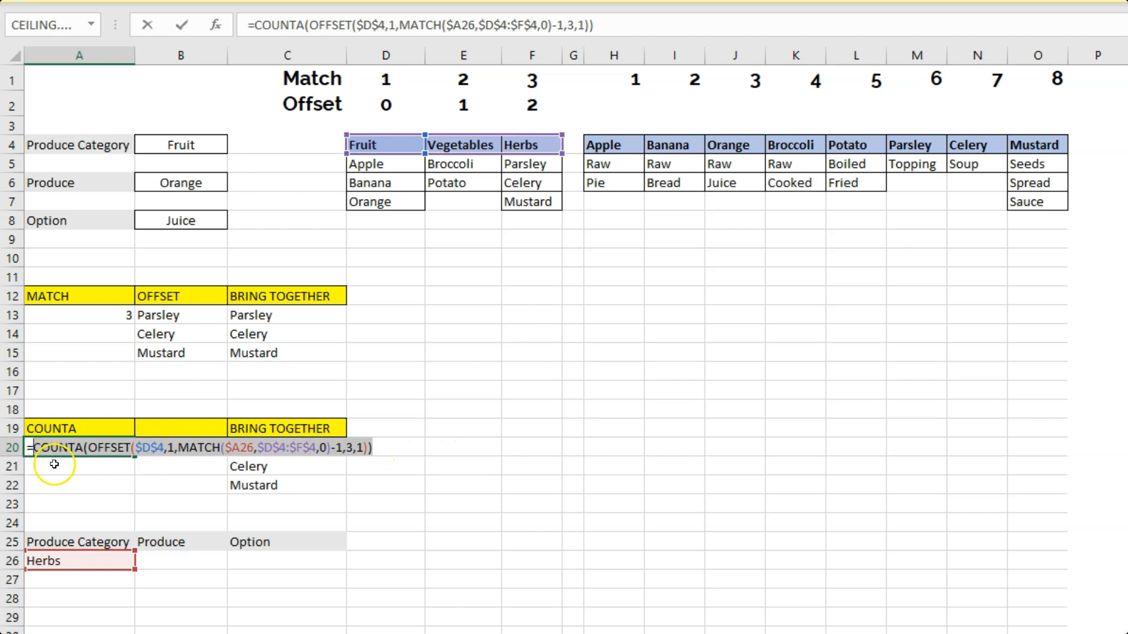
{"action": "key", "text": "Escape"}
{"action": "double_click", "coordinate": [254, 451]}
{"action": "left_click", "coordinate": [500, 446]}
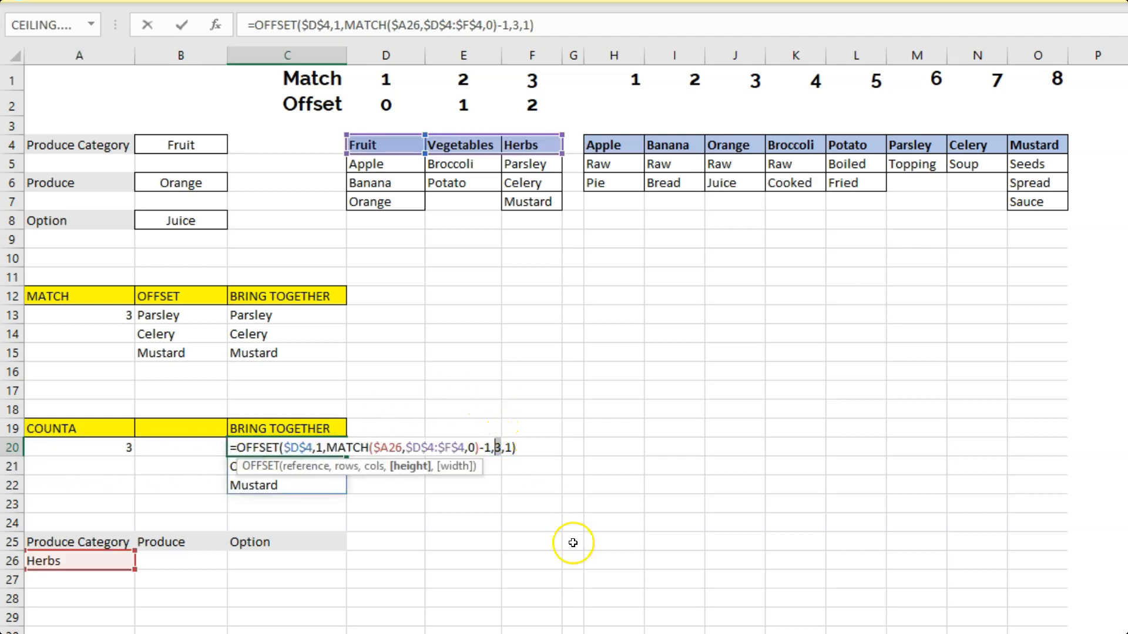
{"action": "key", "text": "ctrl+v"}
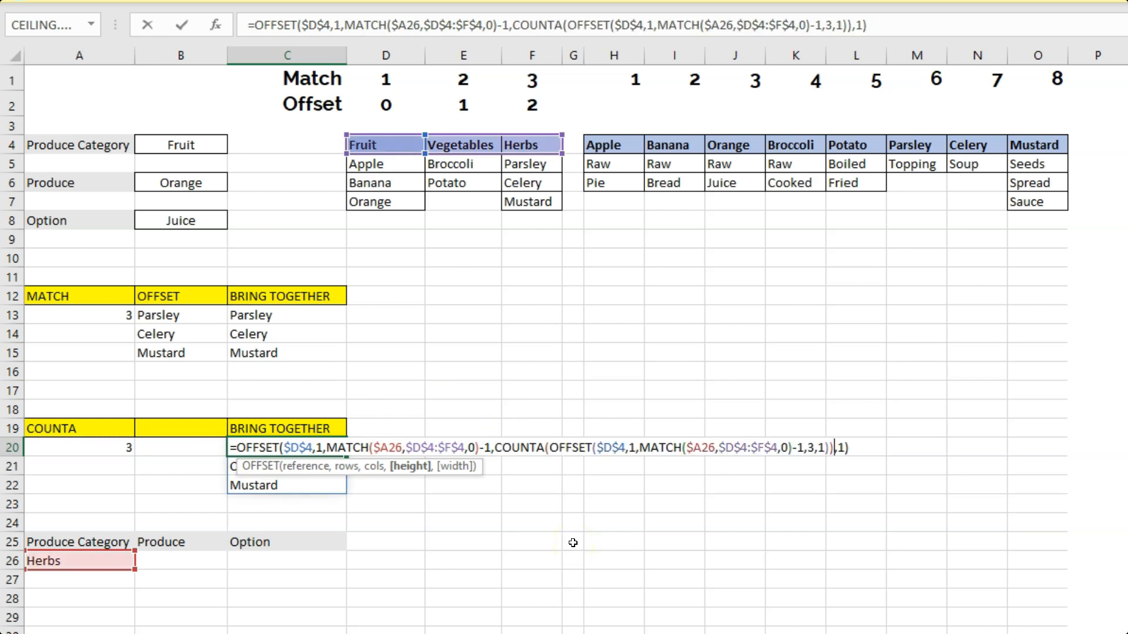
{"action": "key", "text": "Return"}
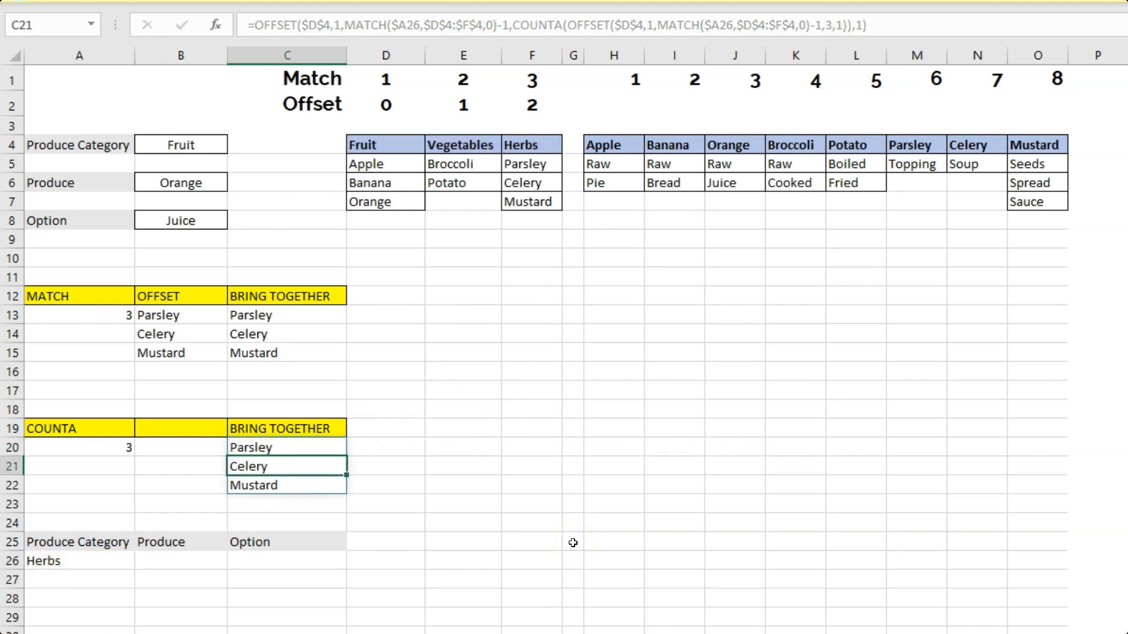
{"action": "key", "text": "Up"}
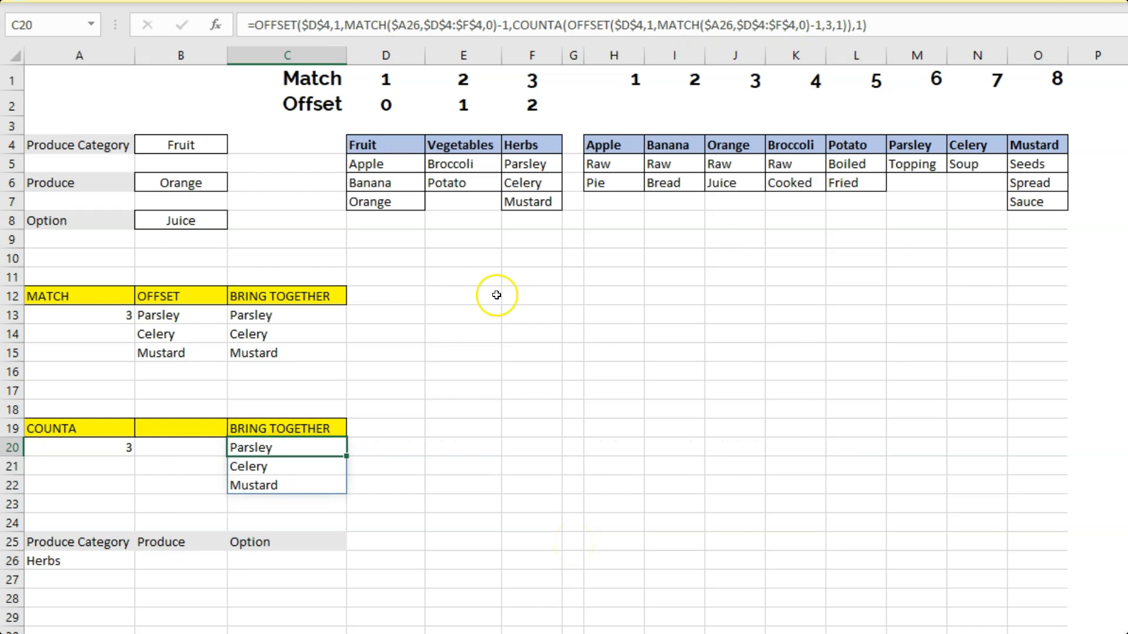
- Add list data validation to Produce cell B26, using the combined OFFSET, MATCH and COUNTA formula copied from C20 as its source
{"action": "left_click", "coordinate": [892, 21]}
{"action": "left_click_drag", "start_coordinate": [405, 28], "coordinate": [223, 17]}
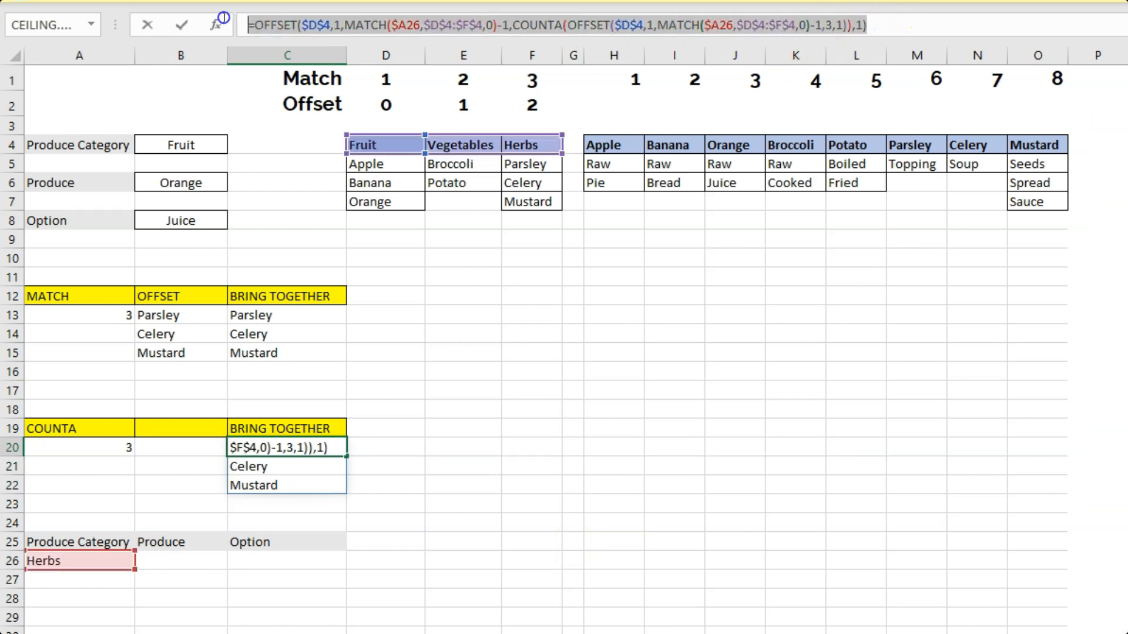
{"action": "key", "text": "Escape"}
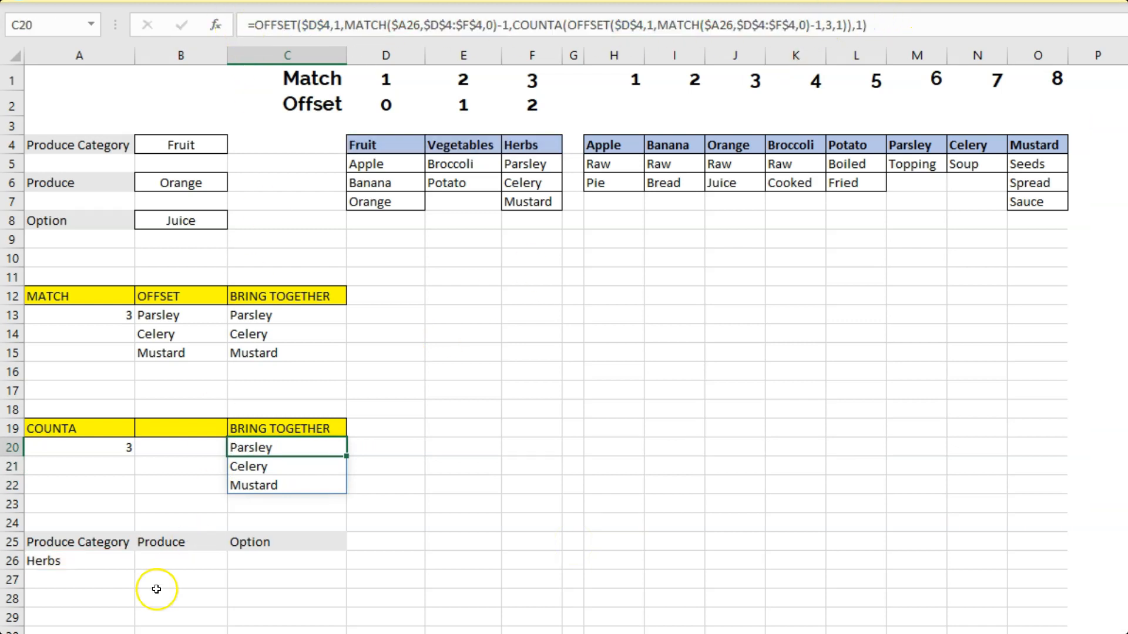
{"action": "left_click", "coordinate": [158, 561]}
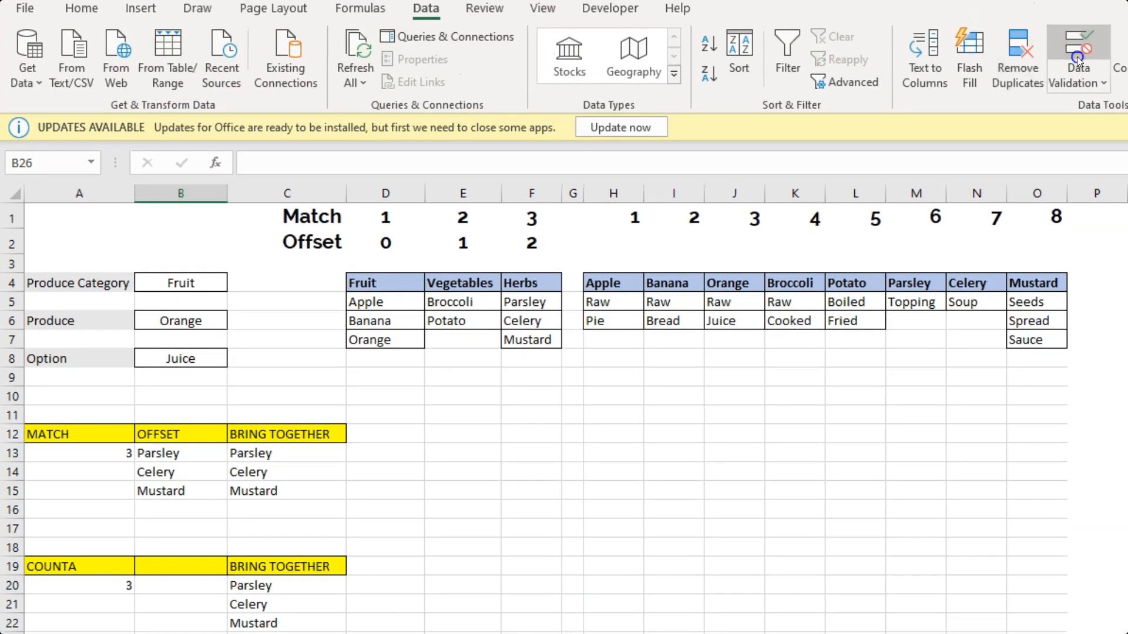
{"action": "left_click", "coordinate": [1077, 56]}
{"action": "left_click", "coordinate": [568, 327]}
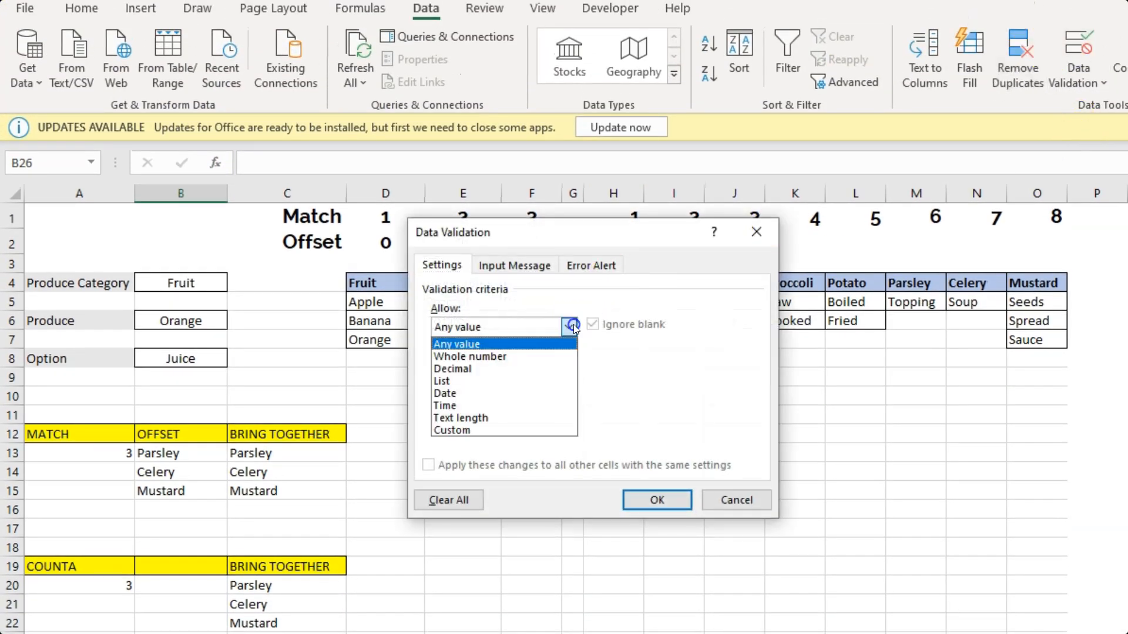
{"action": "left_click", "coordinate": [493, 383]}
{"action": "left_click", "coordinate": [506, 405]}
{"action": "key", "text": "ctrl+v"}
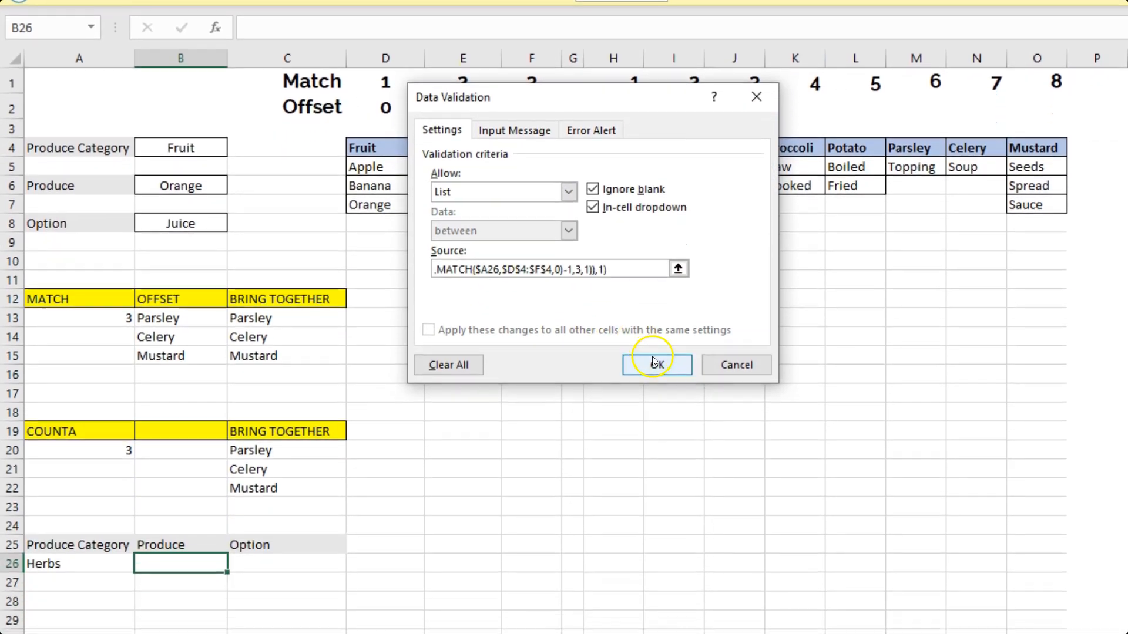
{"action": "left_click", "coordinate": [653, 359]}
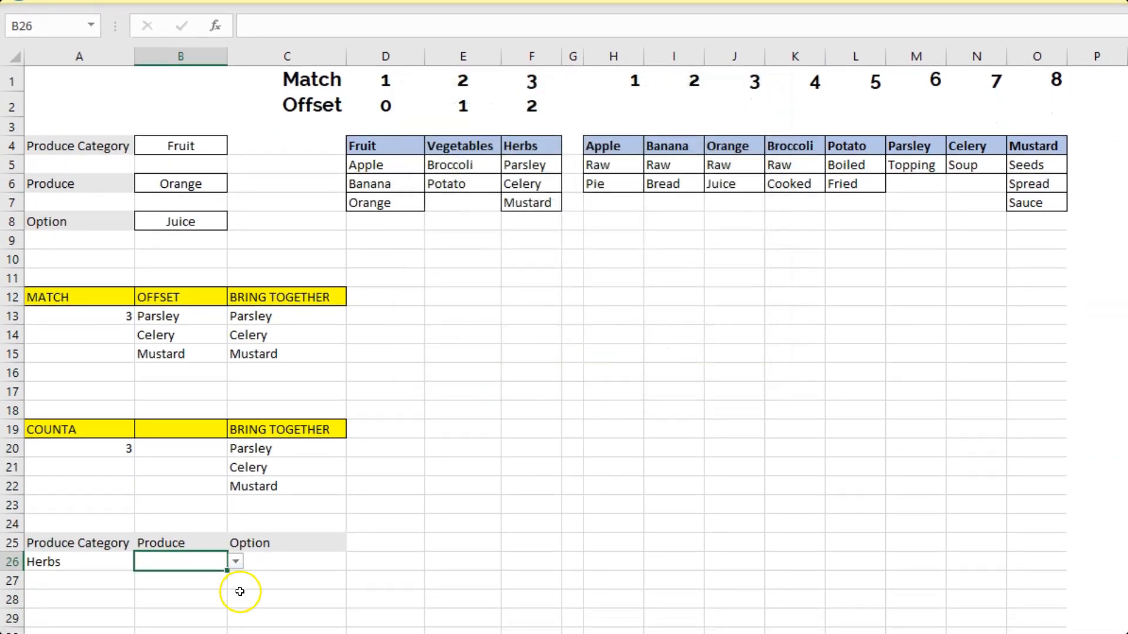
- Test the Produce dropdown in B26 with the current category, then again after changing A26 to Vegetables
{"action": "left_click", "coordinate": [238, 564]}
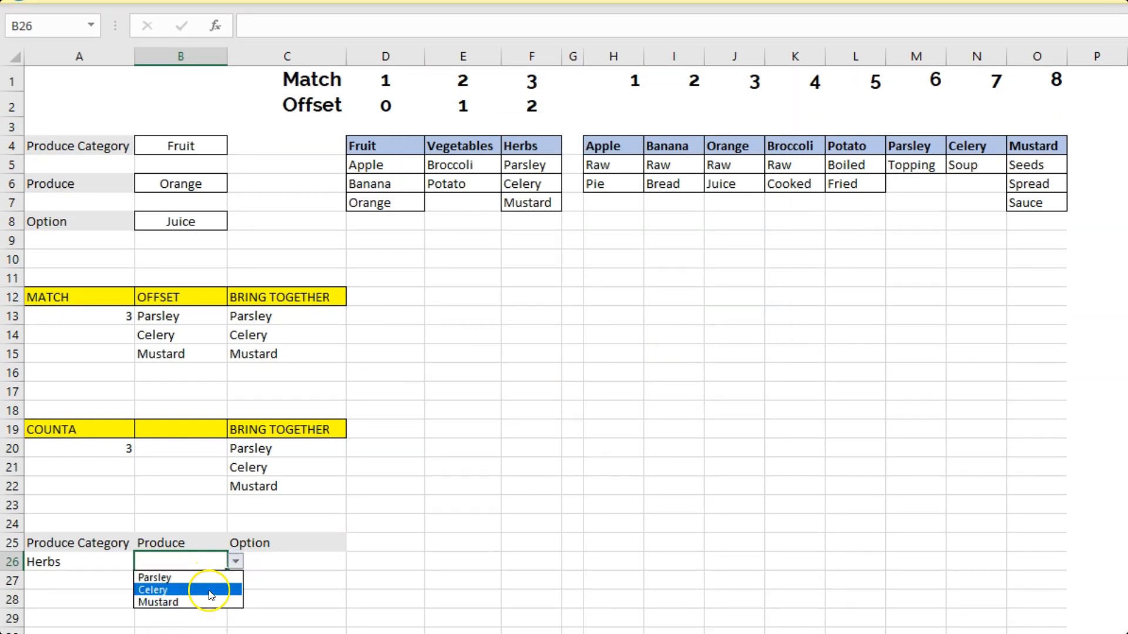
{"action": "left_click", "coordinate": [66, 563]}
{"action": "left_click", "coordinate": [109, 562]}
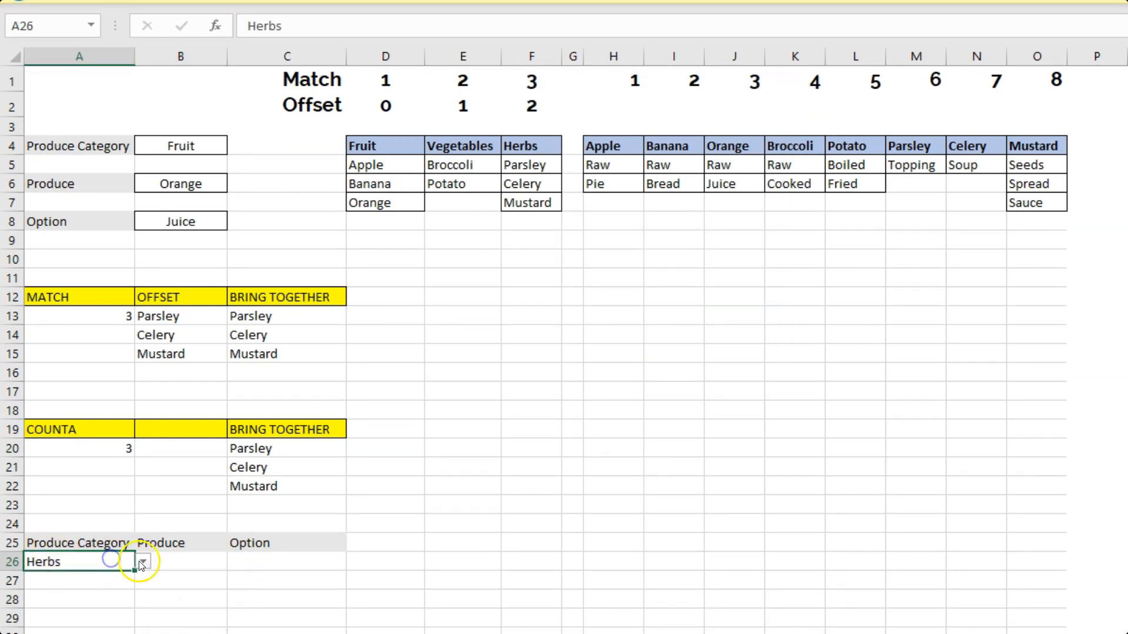
{"action": "left_click", "coordinate": [142, 563]}
{"action": "left_click", "coordinate": [109, 589]}
{"action": "left_click", "coordinate": [220, 563]}
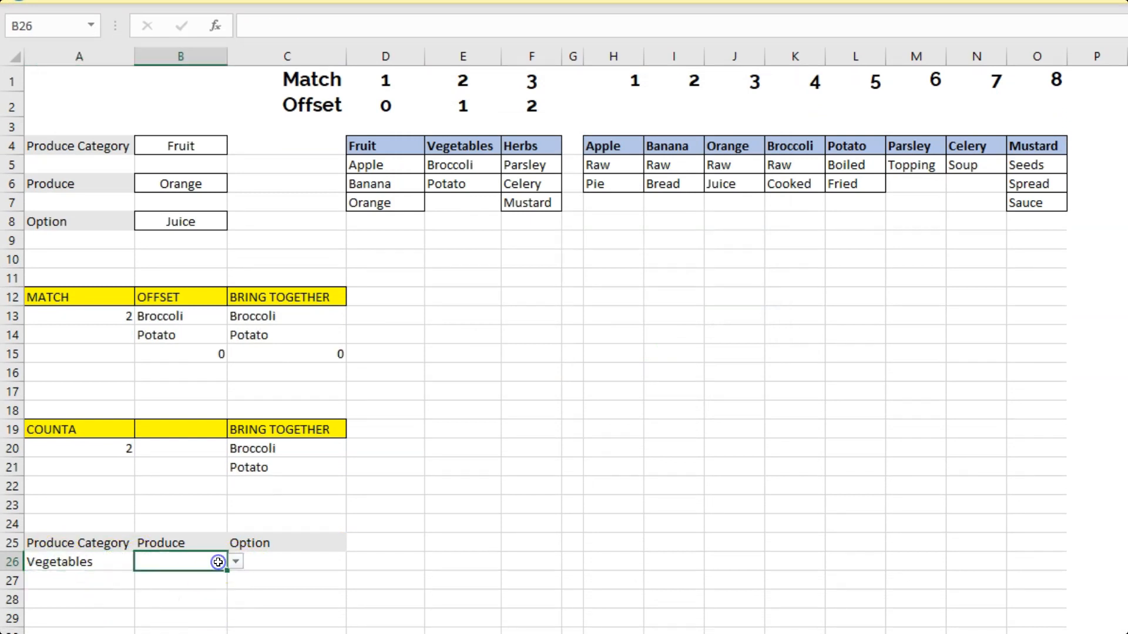
{"action": "left_click", "coordinate": [238, 563]}
{"action": "left_click", "coordinate": [184, 609]}
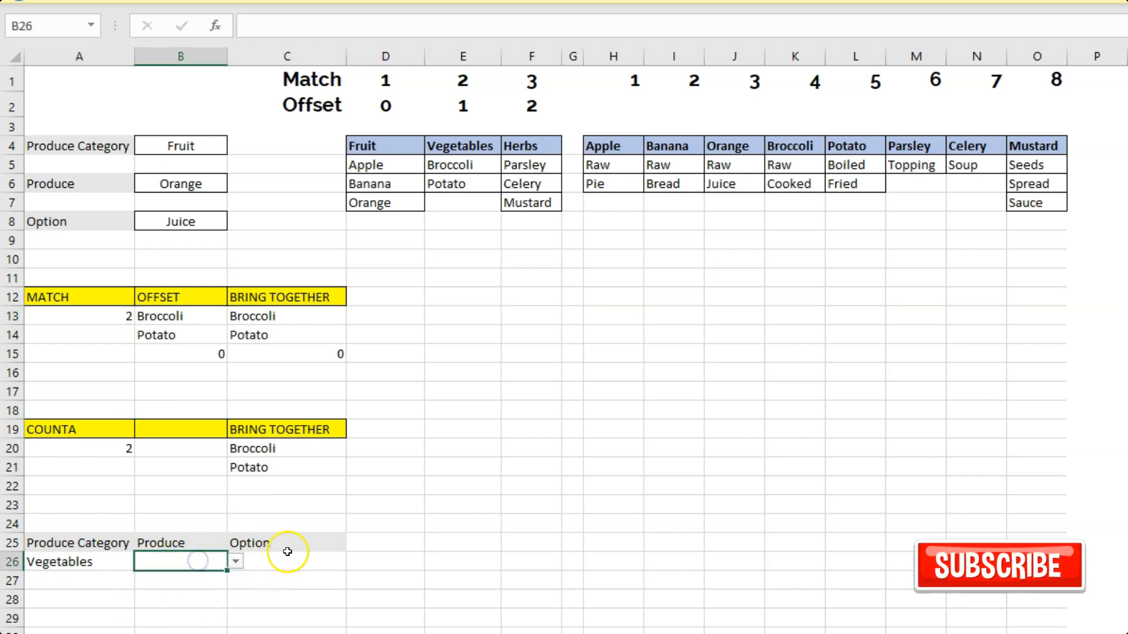
- Choose Potato from the Produce dropdown in B26 and select the Option cell C26
{"action": "left_click", "coordinate": [294, 559]}
{"action": "left_click", "coordinate": [215, 563]}
{"action": "left_click_drag", "start_coordinate": [58, 561], "coordinate": [327, 566]}
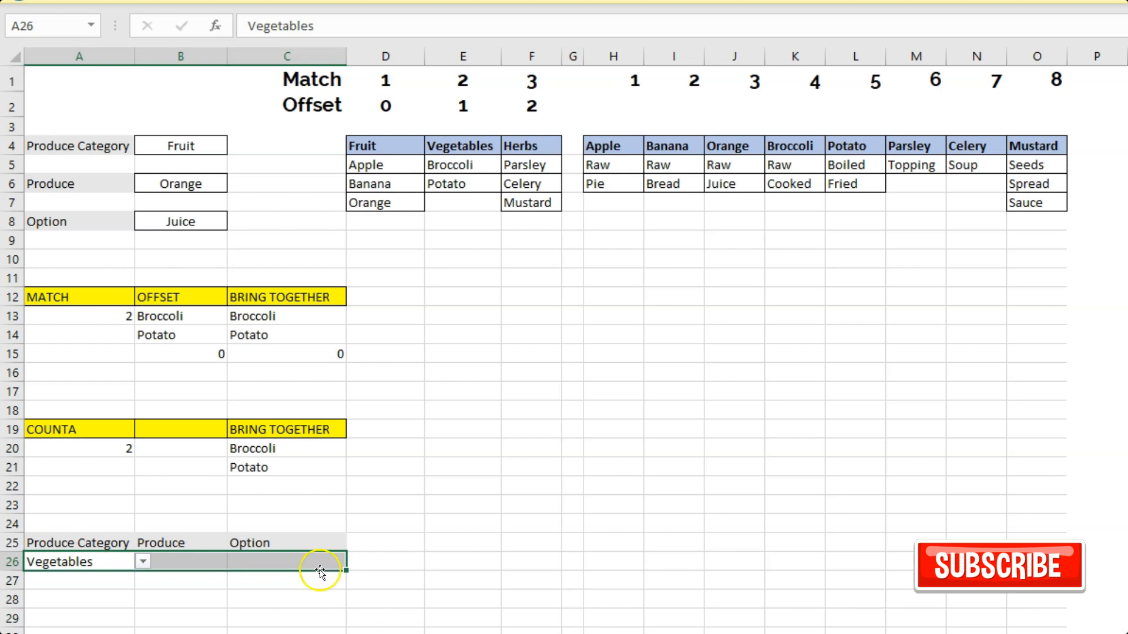
{"action": "left_click", "coordinate": [83, 562]}
{"action": "left_click", "coordinate": [201, 568]}
{"action": "left_click", "coordinate": [235, 562]}
{"action": "left_click", "coordinate": [212, 590]}
{"action": "left_click", "coordinate": [300, 562]}
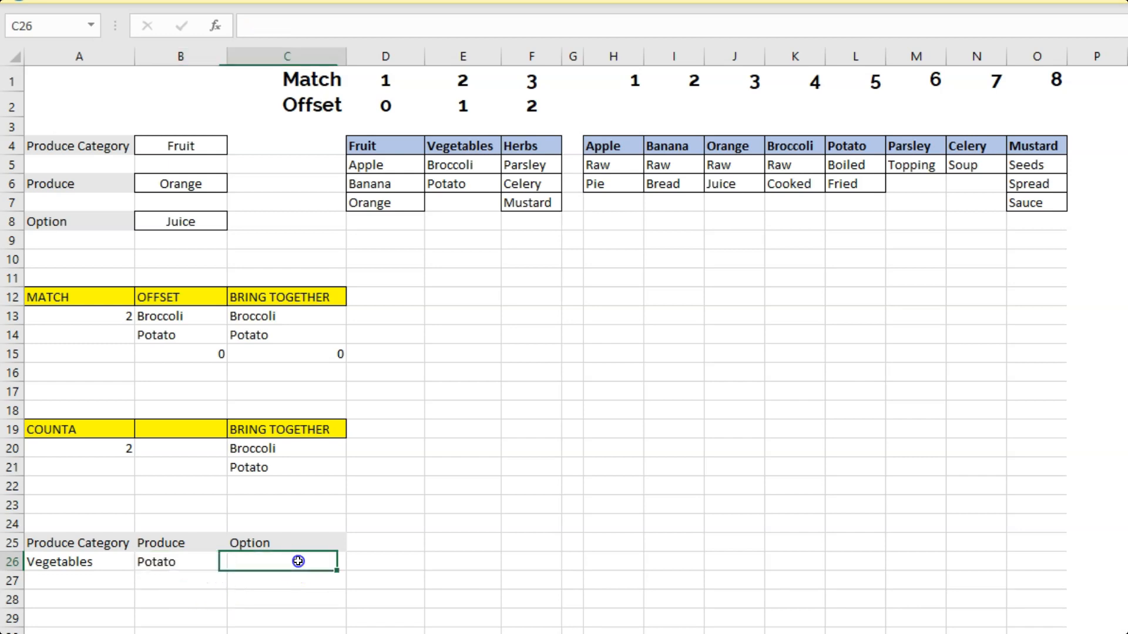
- Replace the formula in A13 with =MATCH($B26,$H$4:$O$4,0) to look up the chosen produce in the option table headers
{"action": "left_click", "coordinate": [95, 317]}
{"action": "type", "text": "=math"}
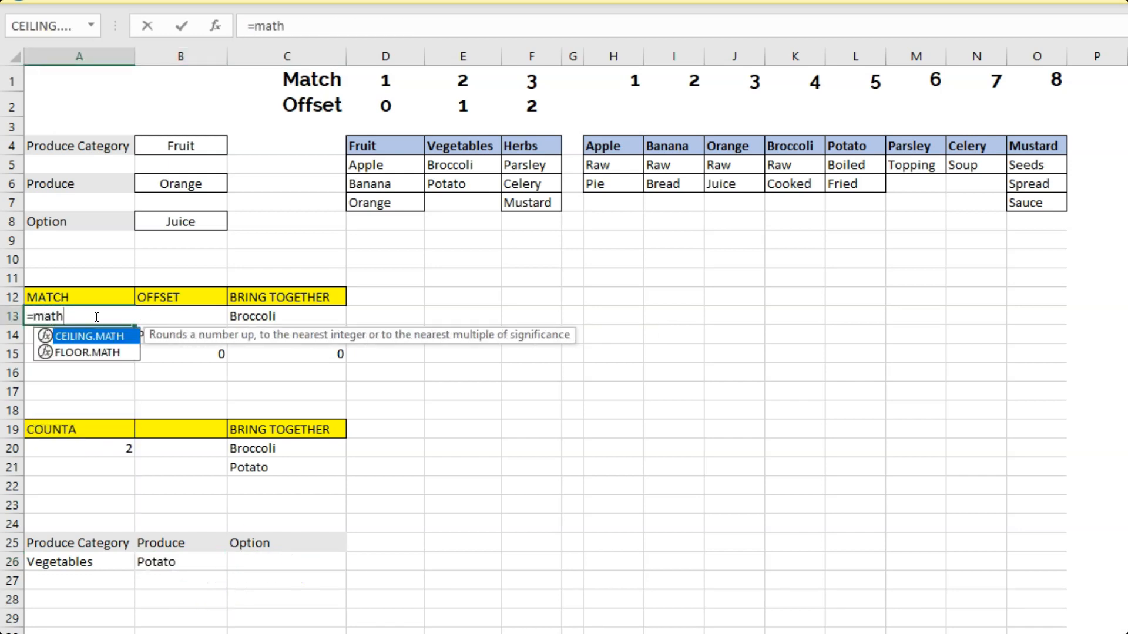
{"action": "key", "text": "BackSpace"}
{"action": "type", "text": "ch("}
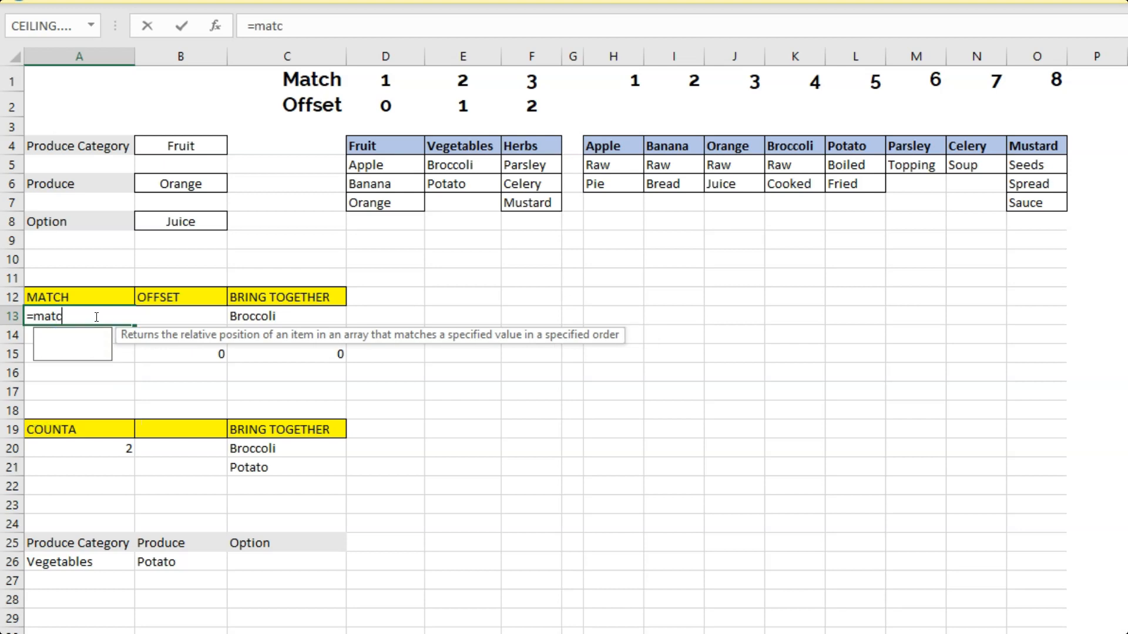
{"action": "left_click", "coordinate": [168, 569]}
{"action": "key", "text": "F4"}
{"action": "key", "text": "F4"}
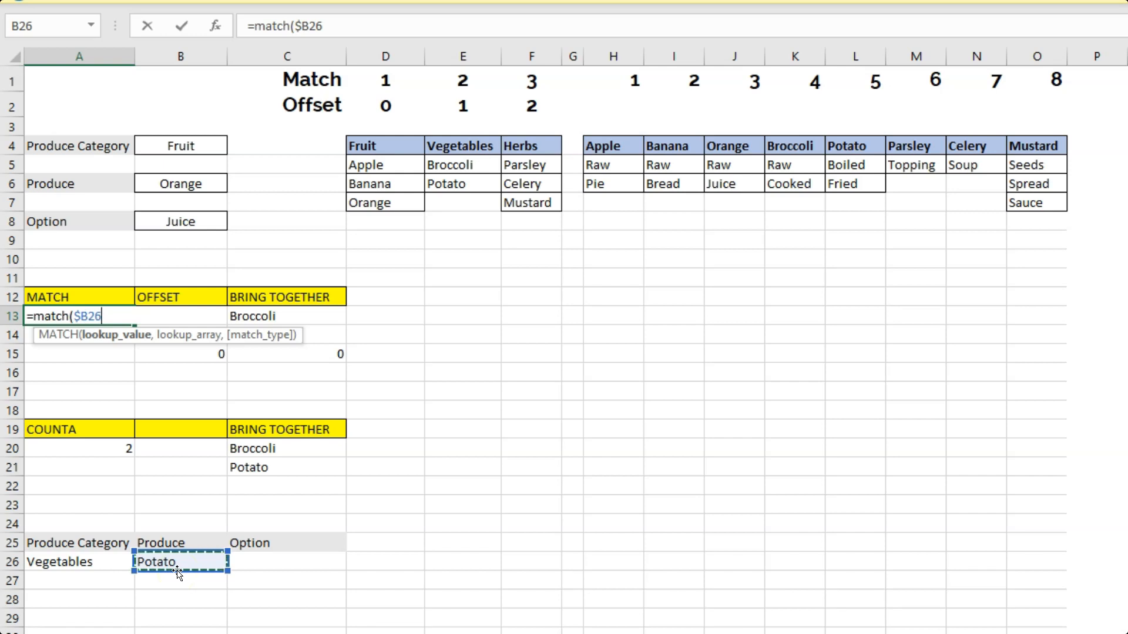
{"action": "type", "text": ","}
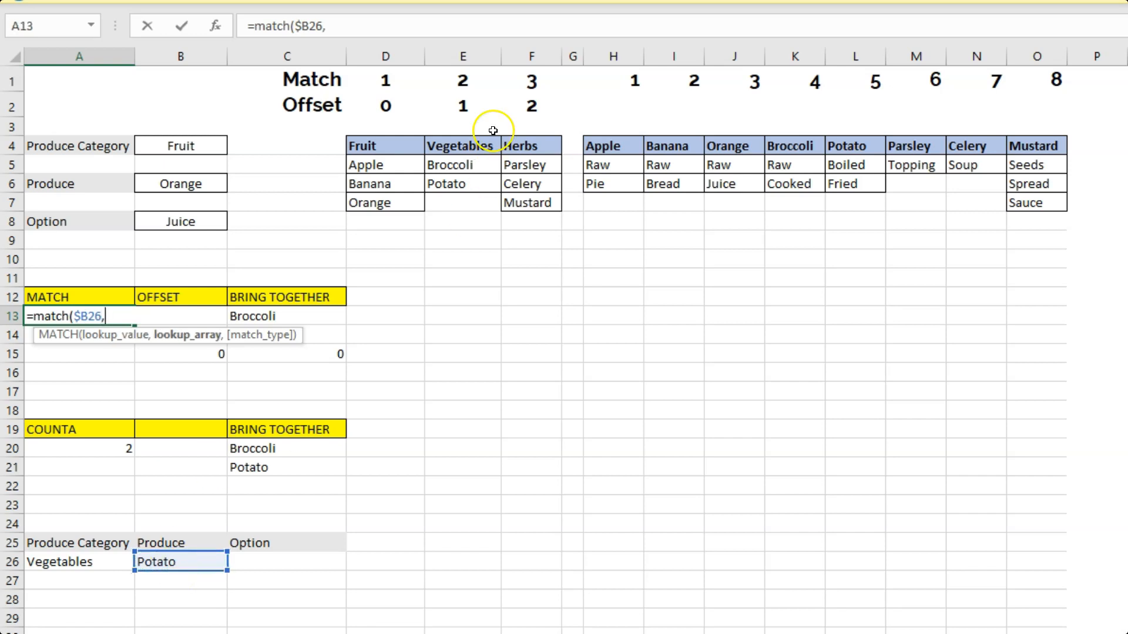
{"action": "left_click_drag", "start_coordinate": [602, 145], "coordinate": [1051, 144]}
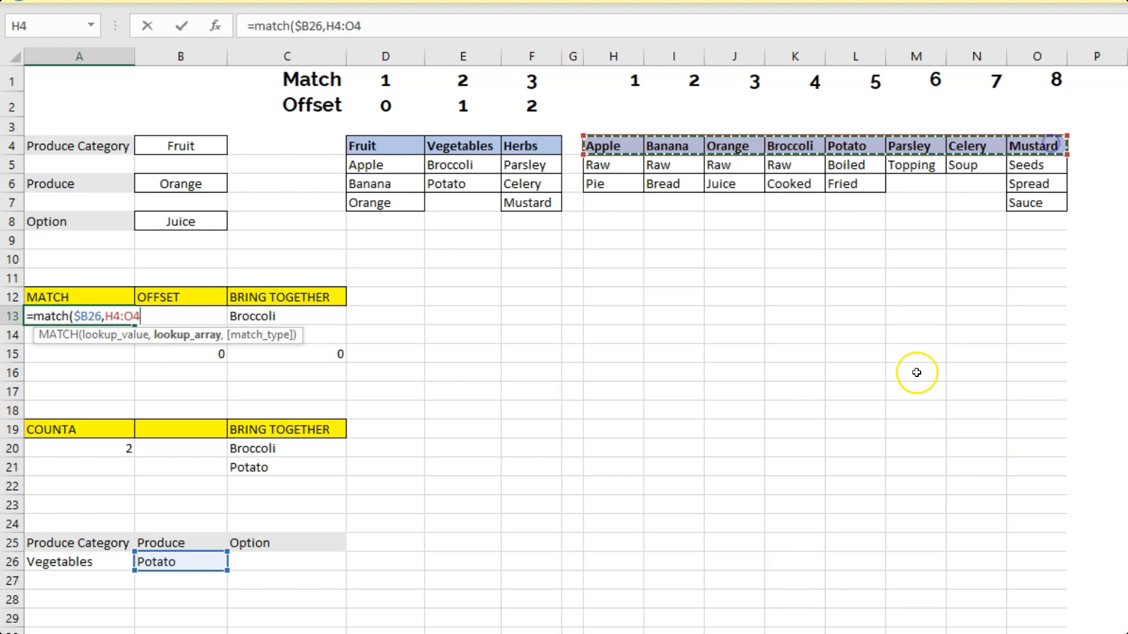
{"action": "key", "text": "F4"}
{"action": "type", "text": ","}
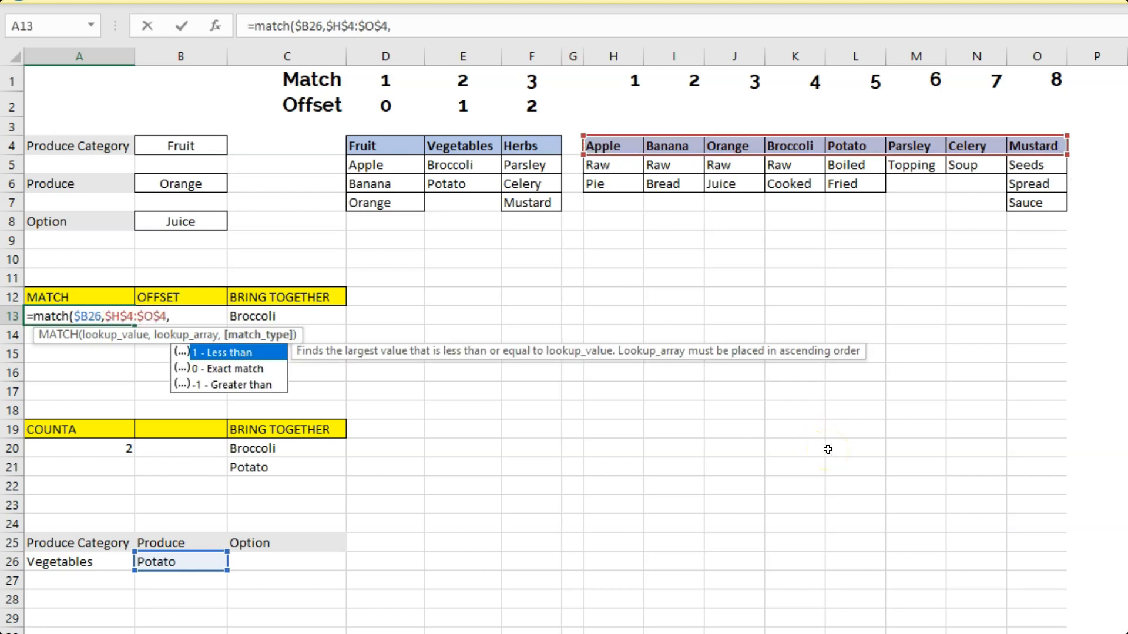
{"action": "type", "text": "0)"}
{"action": "key", "text": "Return"}
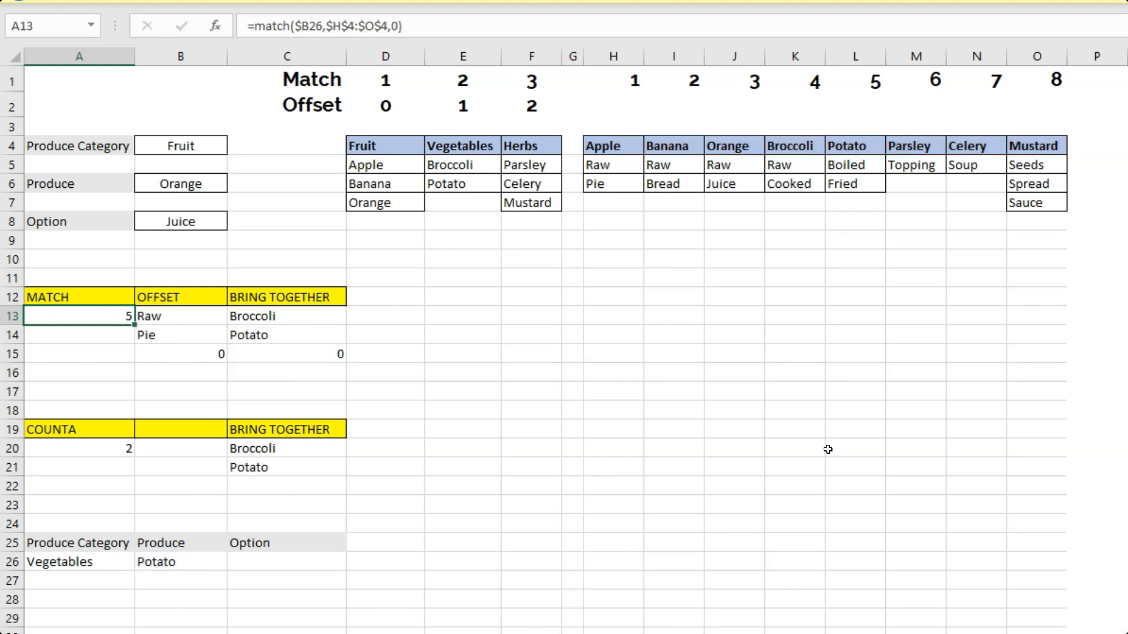
- Replace B13's formula with =OFFSET($H$4,1,A13-1,3,1) and compare its output with the Potato options in L5:L6
{"action": "key", "text": "Up"}
{"action": "key", "text": "Right"}
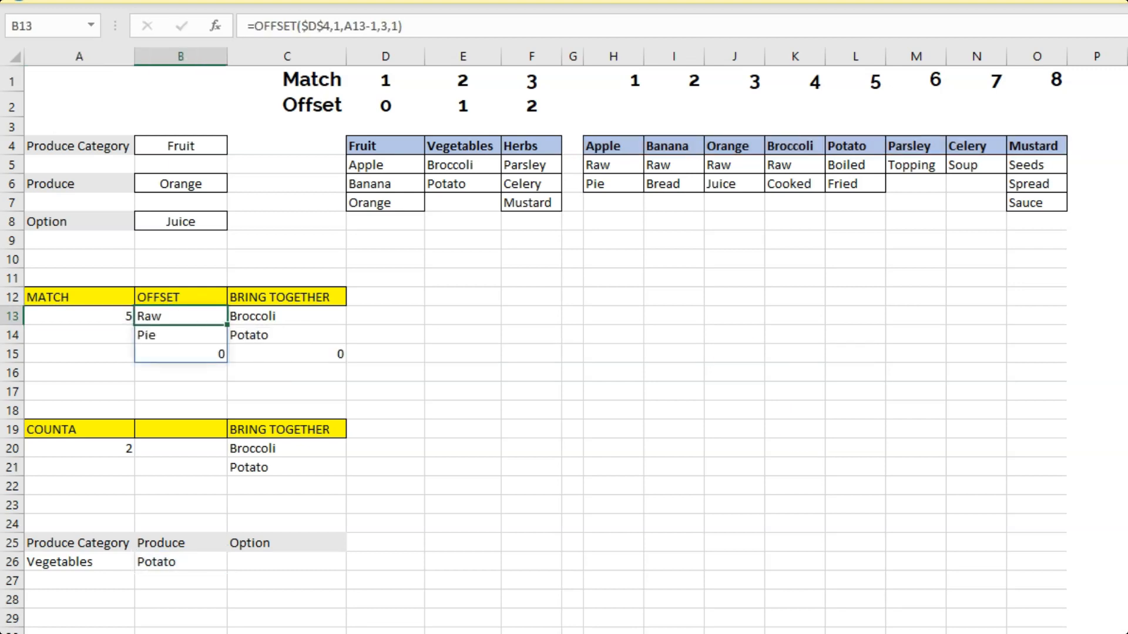
{"action": "type", "text": "=offset("}
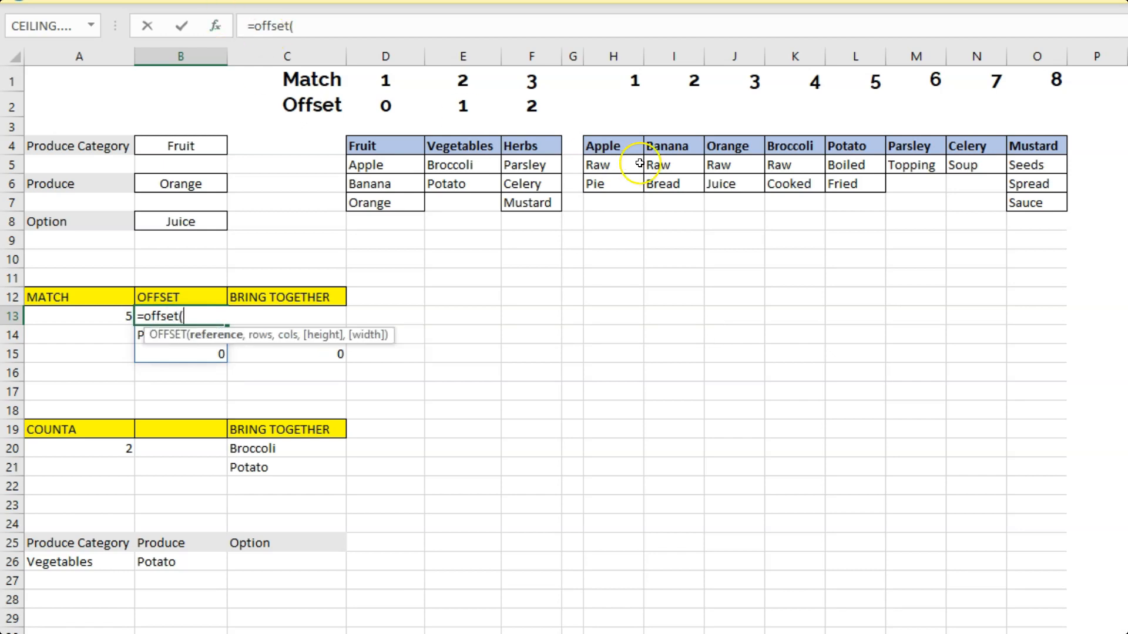
{"action": "left_click", "coordinate": [606, 147]}
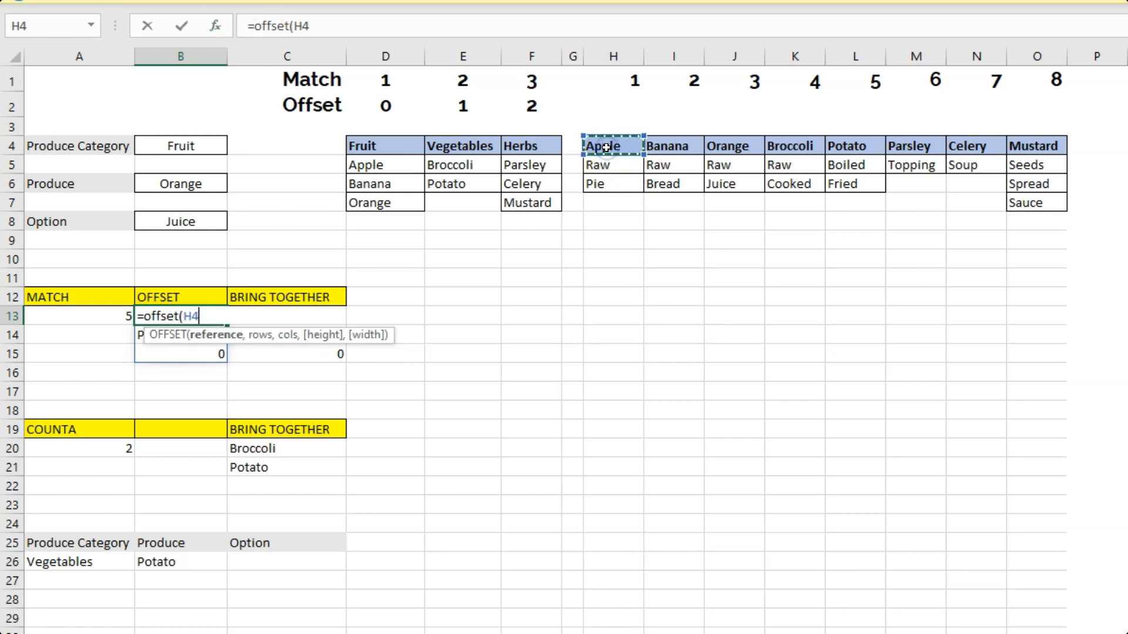
{"action": "type", "text": ","}
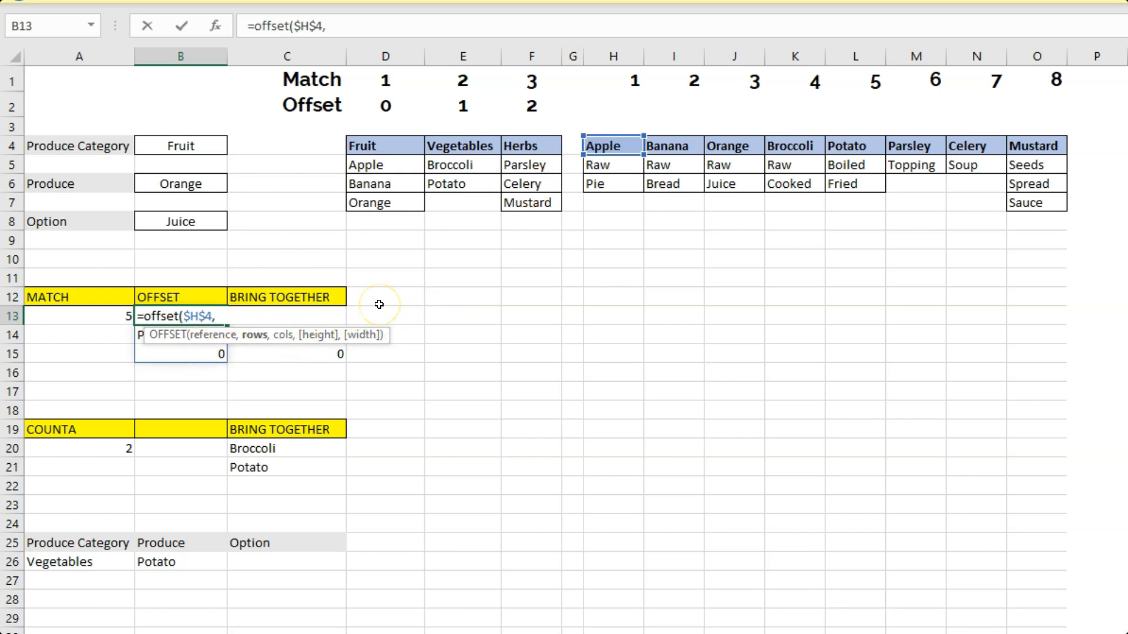
{"action": "type", "text": "1,"}
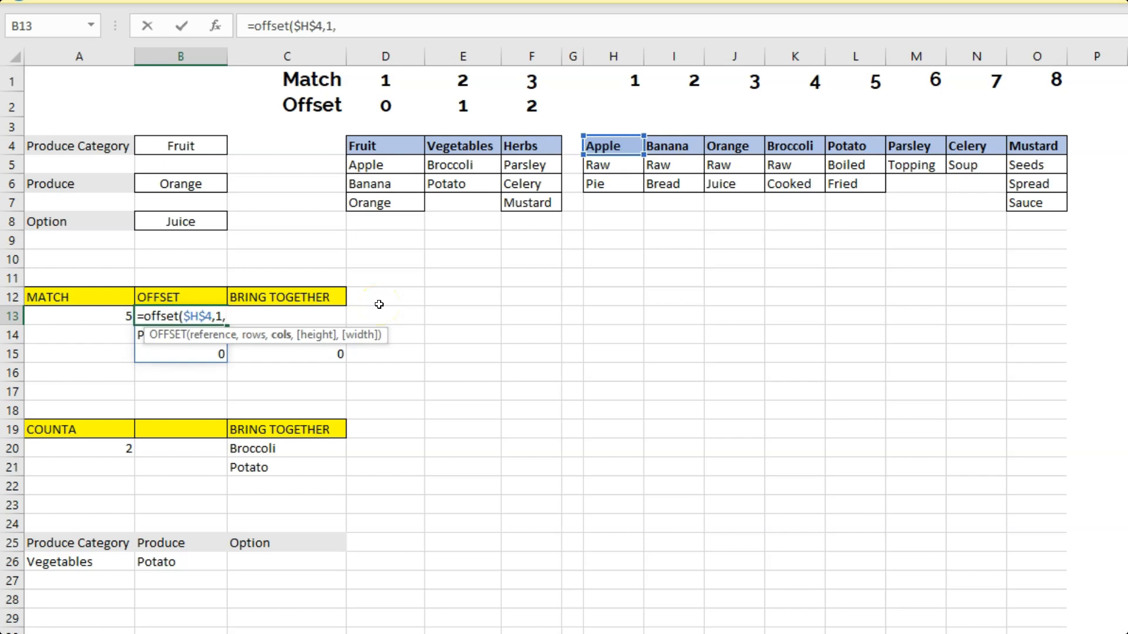
{"action": "left_click", "coordinate": [107, 317]}
{"action": "type", "text": "-1,"}
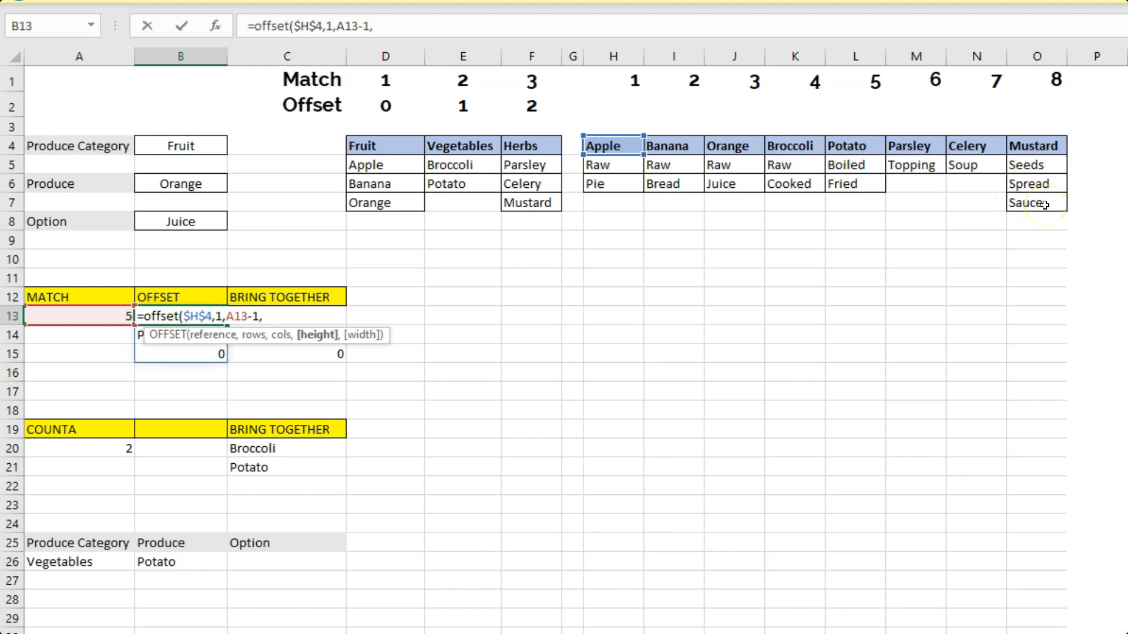
{"action": "type", "text": "3,"}
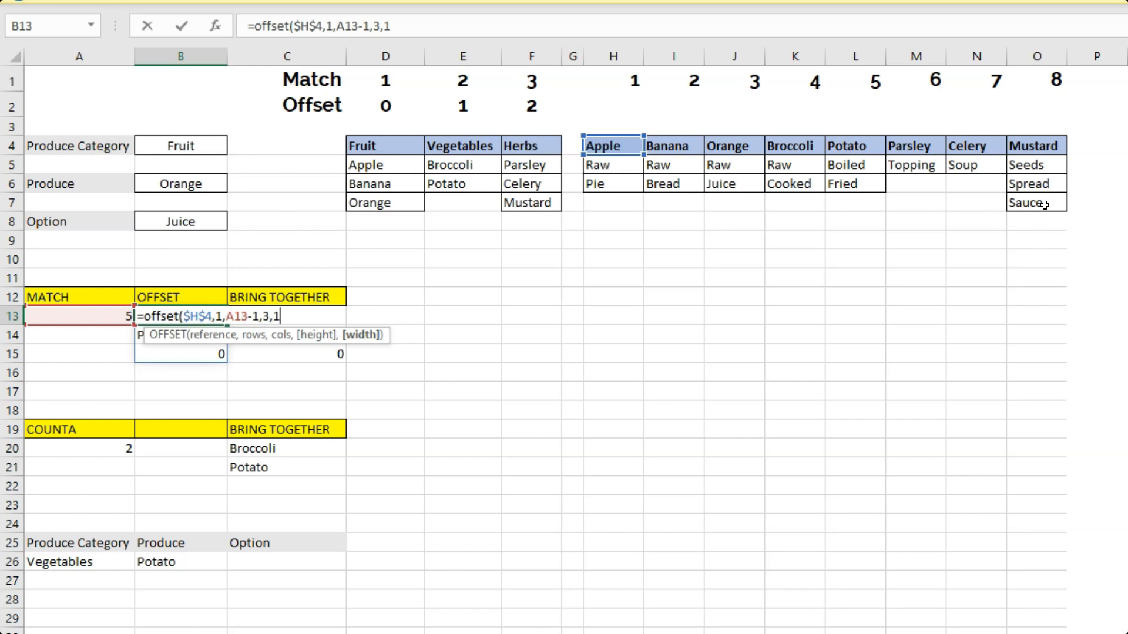
{"action": "type", "text": "1)"}
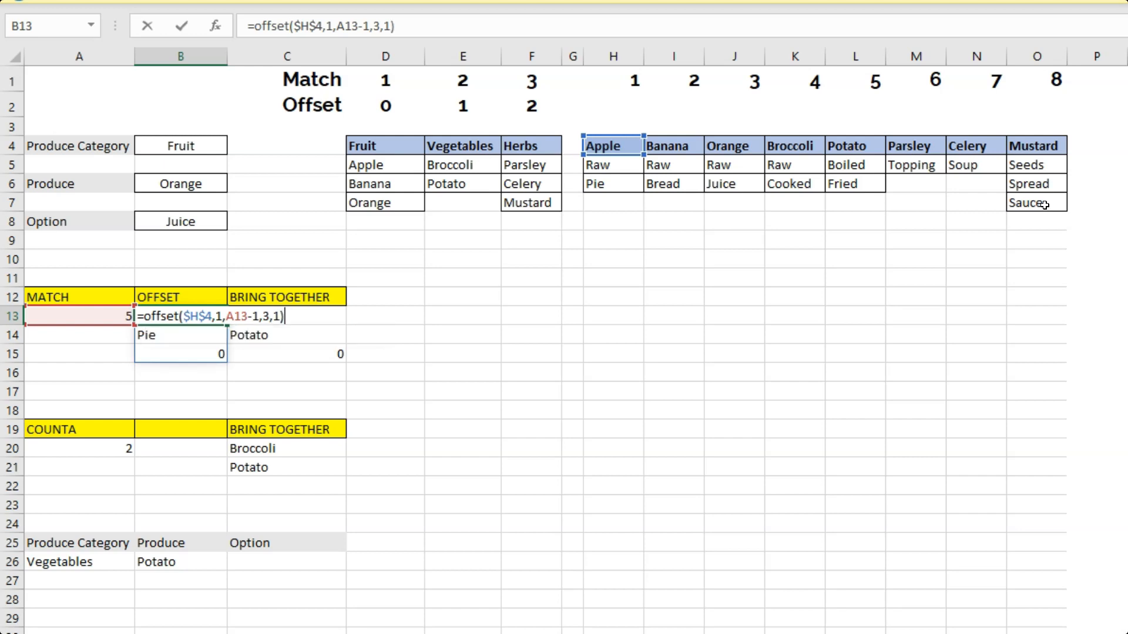
{"action": "key", "text": "Return"}
{"action": "key", "text": "Up"}
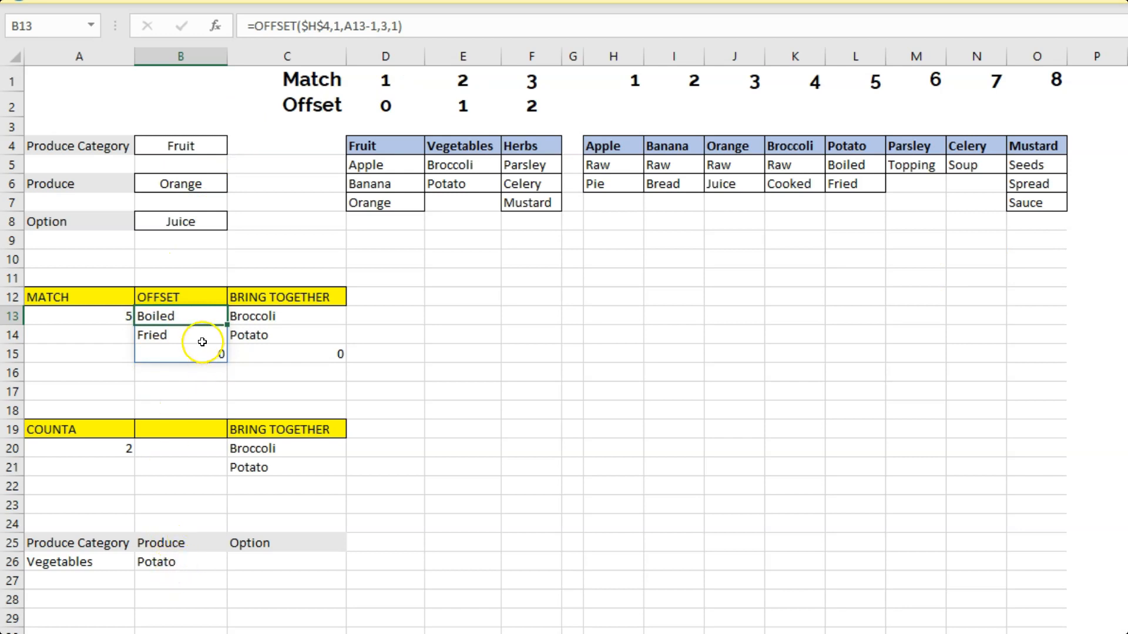
{"action": "left_click_drag", "start_coordinate": [867, 169], "coordinate": [863, 184]}
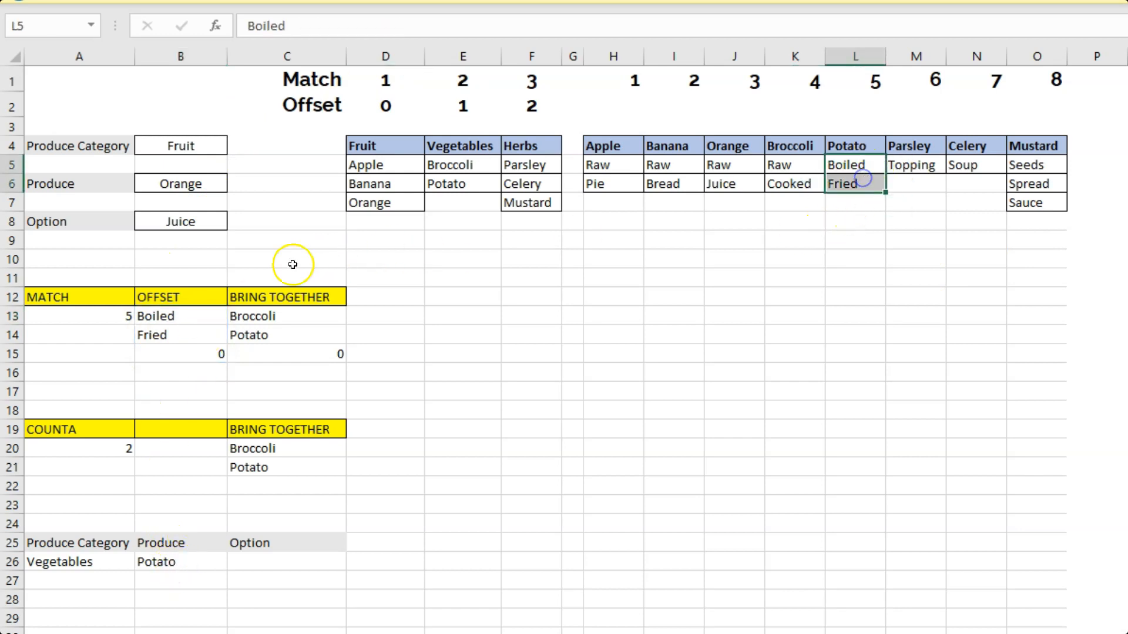
{"action": "left_click_drag", "start_coordinate": [174, 296], "coordinate": [176, 352]}
{"action": "left_click", "coordinate": [177, 352]}
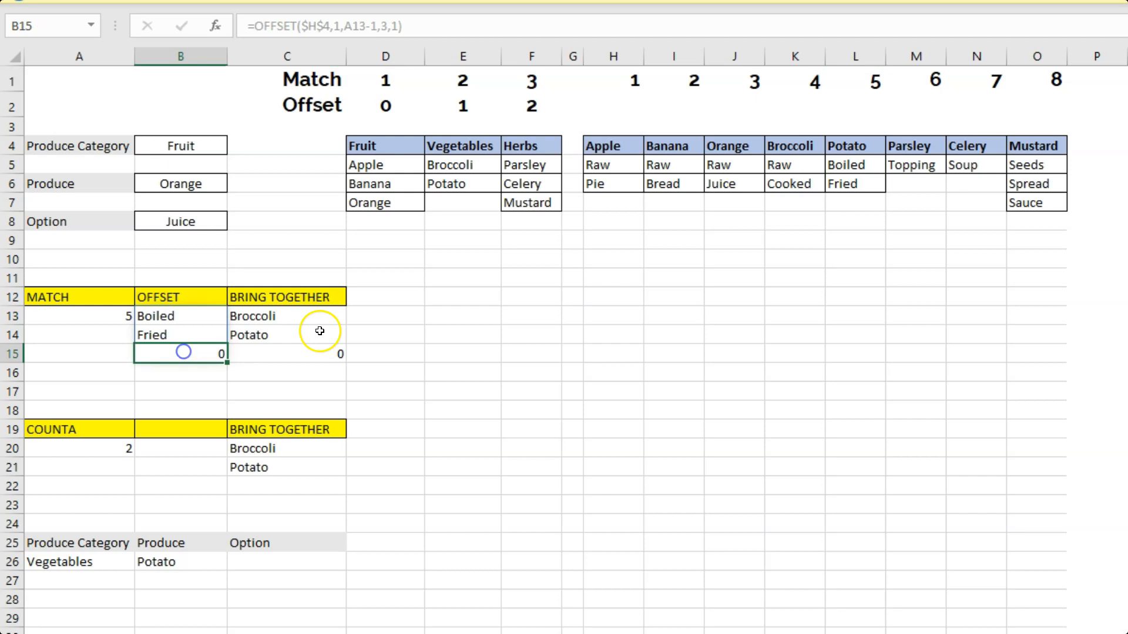
- Clear the old formula in C13 and replace it with the OFFSET formula copied from B13
{"action": "left_click", "coordinate": [178, 309]}
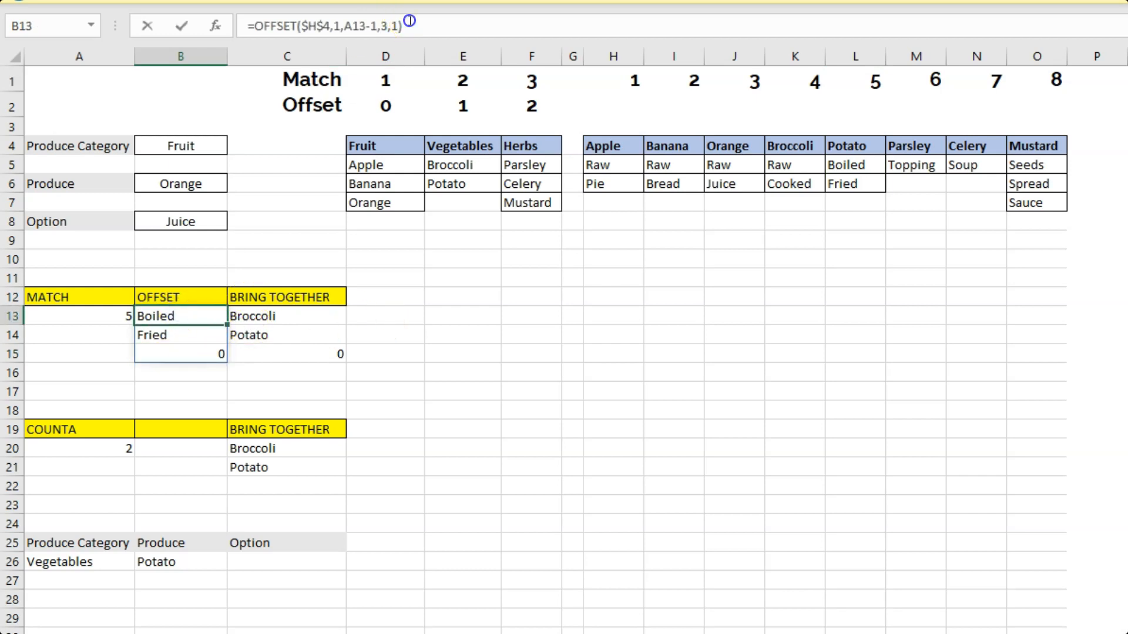
{"action": "left_click_drag", "start_coordinate": [414, 26], "coordinate": [176, 43]}
{"action": "key", "text": "ctrl+c"}
{"action": "key", "text": "Escape"}
{"action": "double_click", "coordinate": [288, 316]}
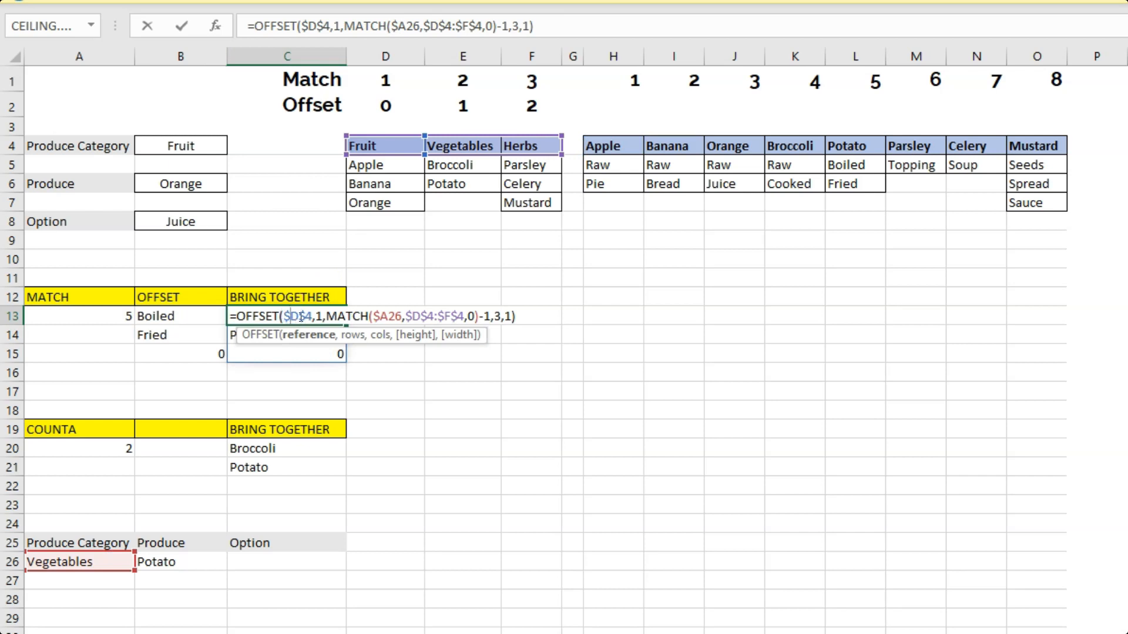
{"action": "triple_click", "coordinate": [300, 317]}
{"action": "key", "text": "Escape"}
{"action": "key", "text": "Delete"}
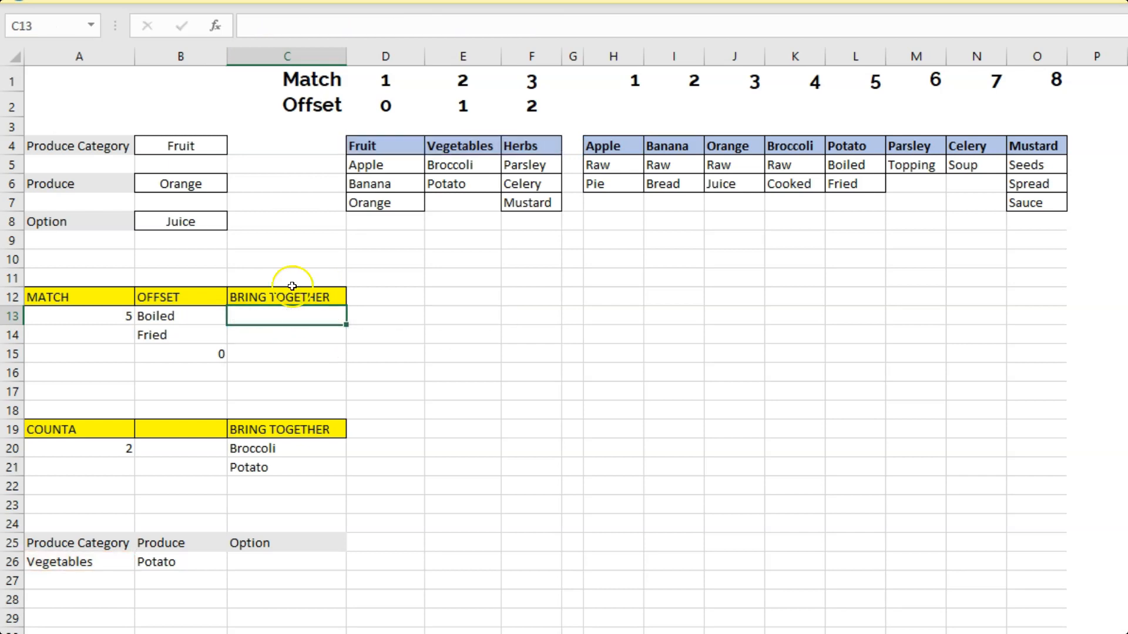
{"action": "key", "text": "ctrl+v"}
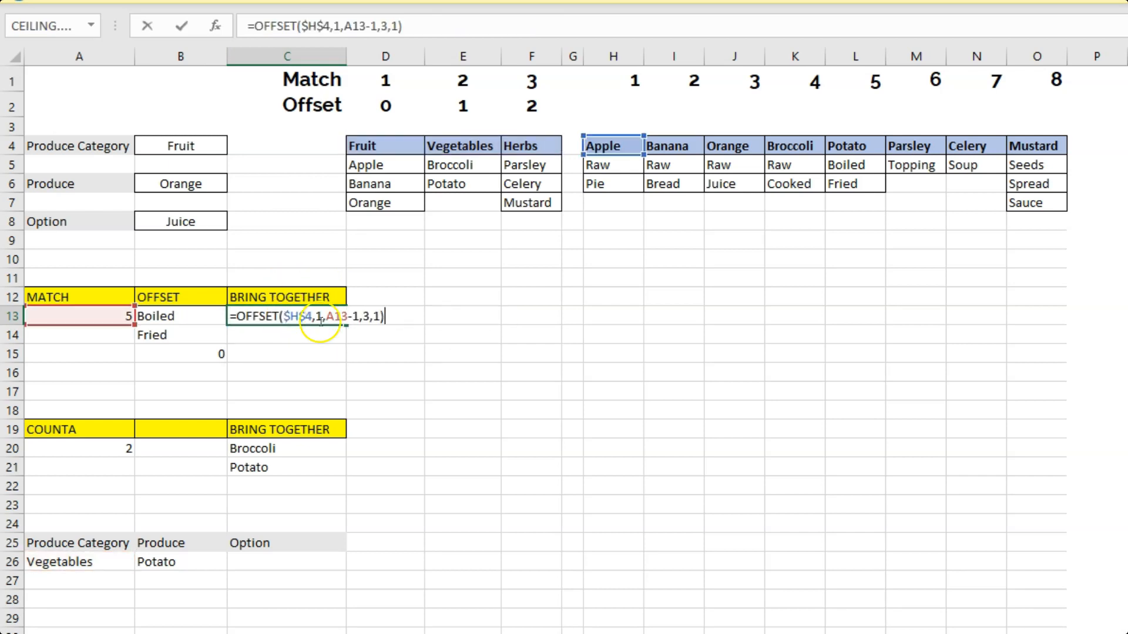
{"action": "key", "text": "Return"}
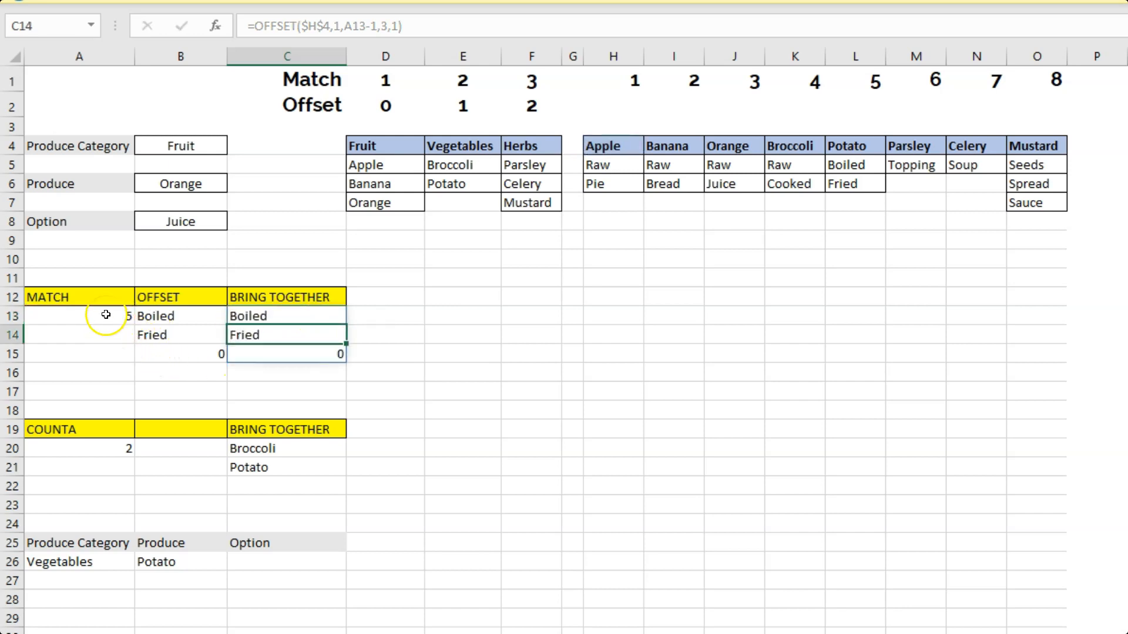
- Replace the A13 reference in C13's OFFSET formula with the MATCH formula copied from A13, and check the spilled cells
{"action": "left_click", "coordinate": [88, 315]}
{"action": "left_click_drag", "start_coordinate": [427, 23], "coordinate": [256, 33]}
{"action": "key", "text": "ctrl+c"}
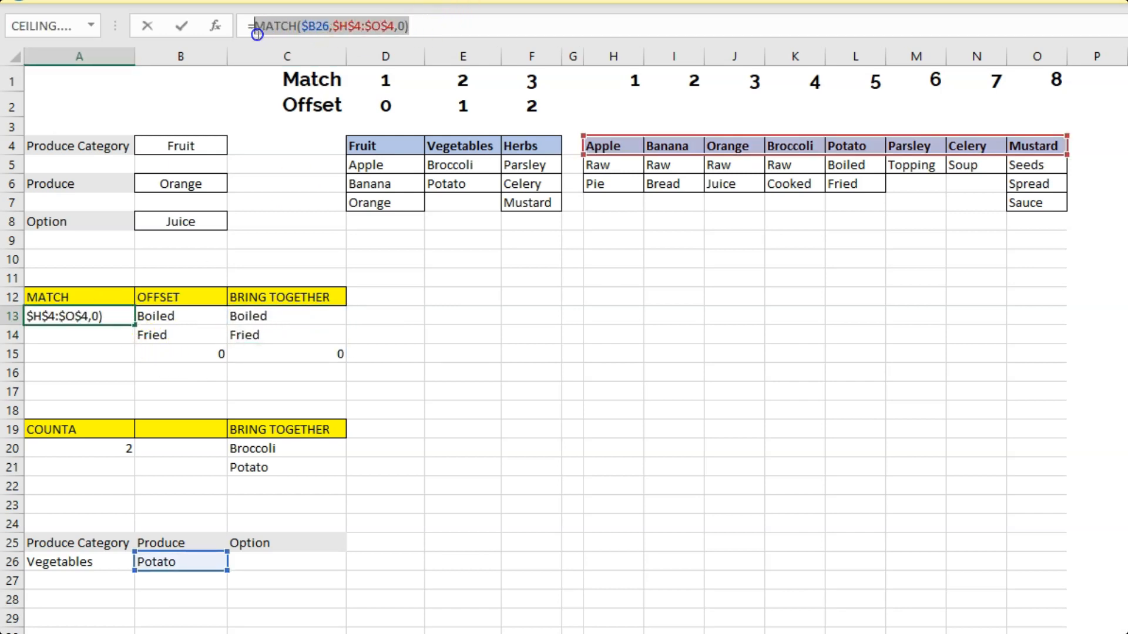
{"action": "key", "text": "Escape"}
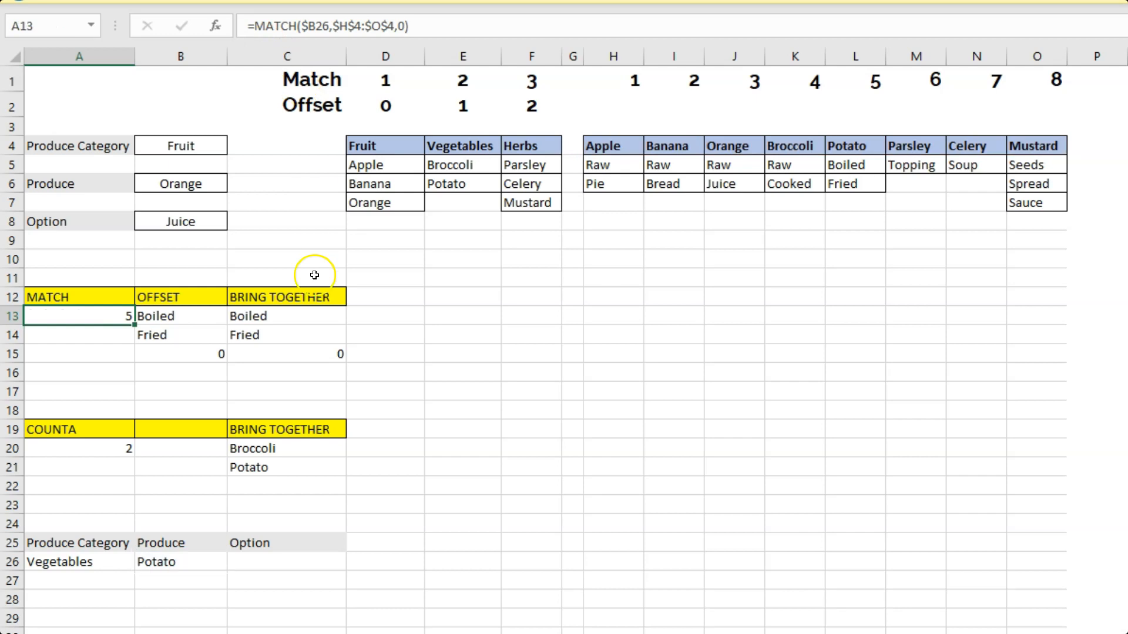
{"action": "left_click", "coordinate": [265, 316]}
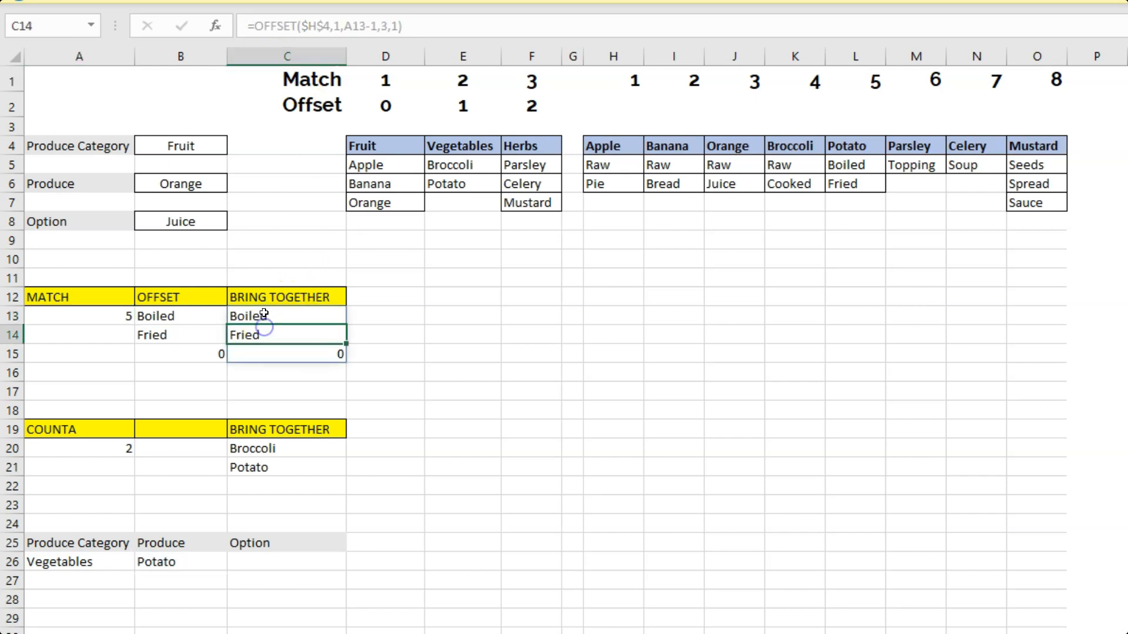
{"action": "left_click", "coordinate": [356, 25]}
{"action": "key", "text": "ctrl+v"}
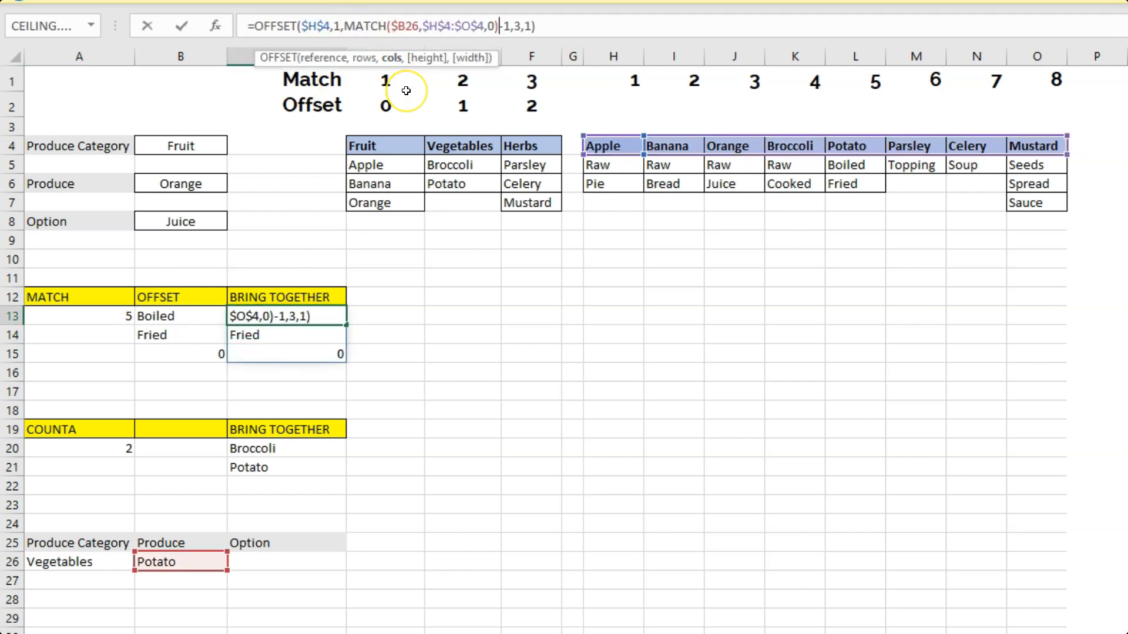
{"action": "key", "text": "Return"}
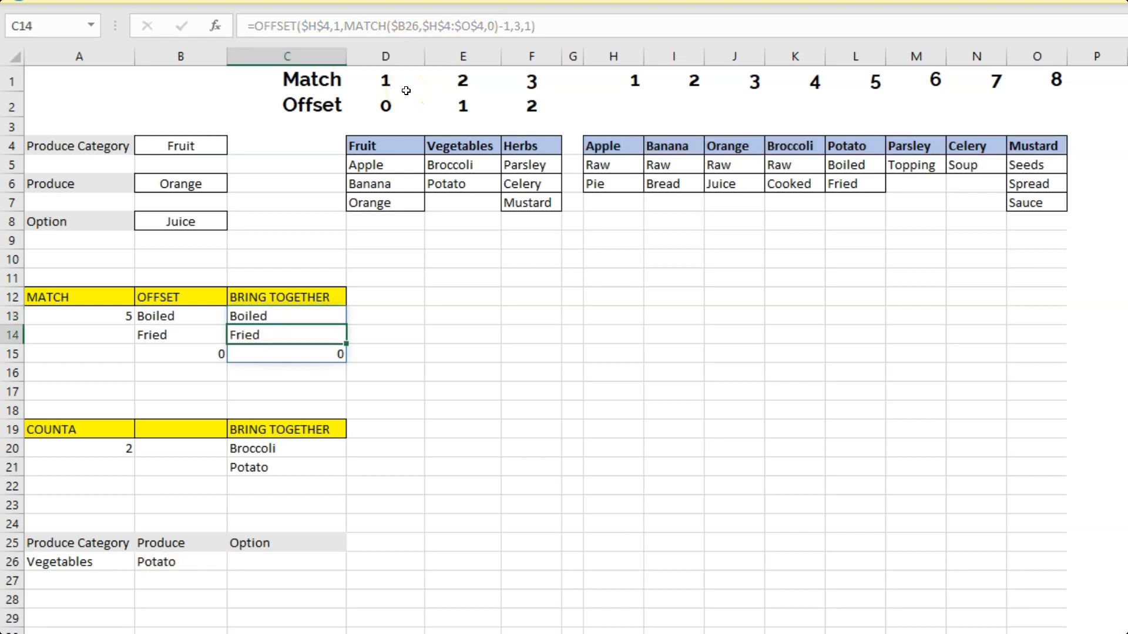
{"action": "left_click", "coordinate": [300, 316]}
{"action": "left_click", "coordinate": [310, 354]}
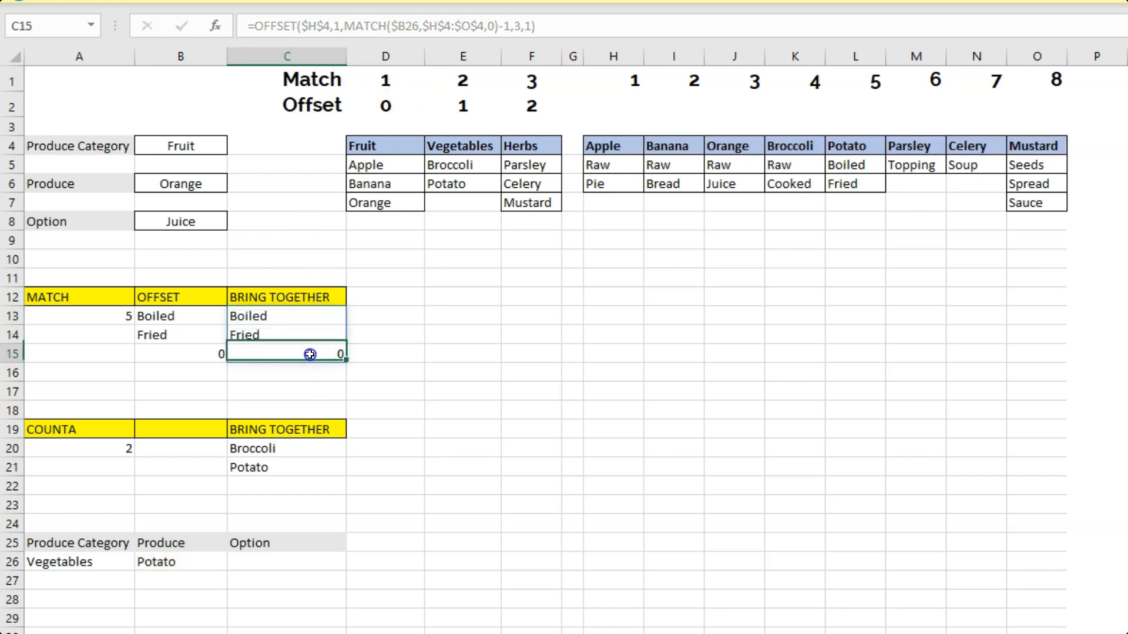
- Replace A20's formula with a COUNTA wrapped around the combined OFFSET and MATCH formula copied from C13
{"action": "left_click", "coordinate": [264, 316]}
{"action": "left_click_drag", "start_coordinate": [628, 26], "coordinate": [243, 42]}
{"action": "key", "text": "ctrl+c"}
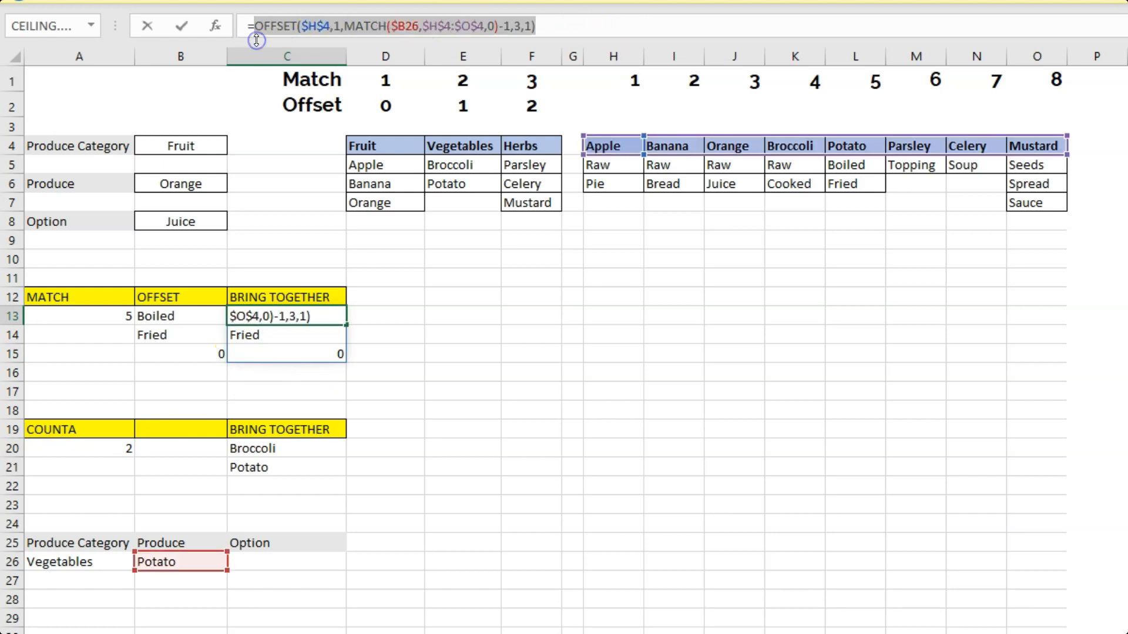
{"action": "key", "text": "Escape"}
{"action": "left_click", "coordinate": [88, 448]}
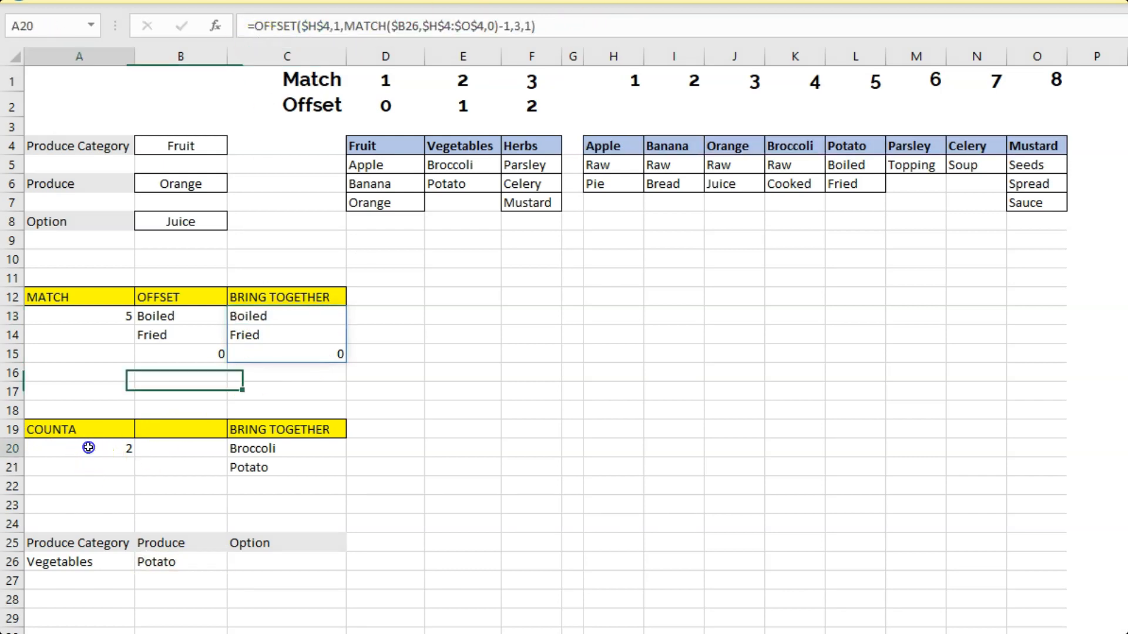
{"action": "type", "text": "=counta("}
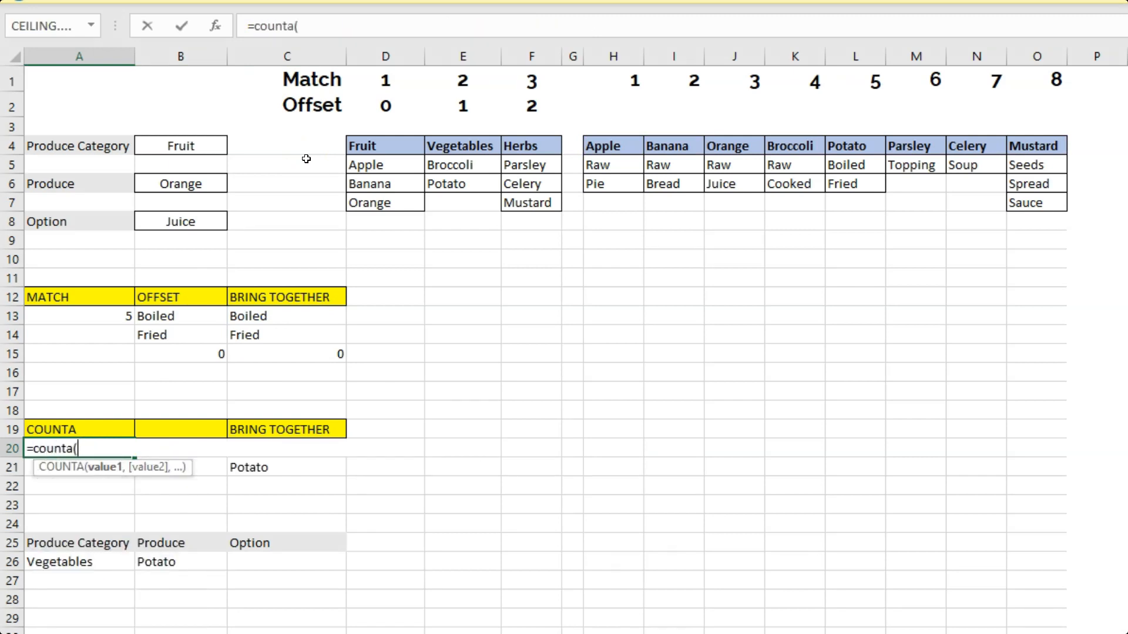
{"action": "key", "text": "ctrl+v"}
{"action": "type", "text": ")"}
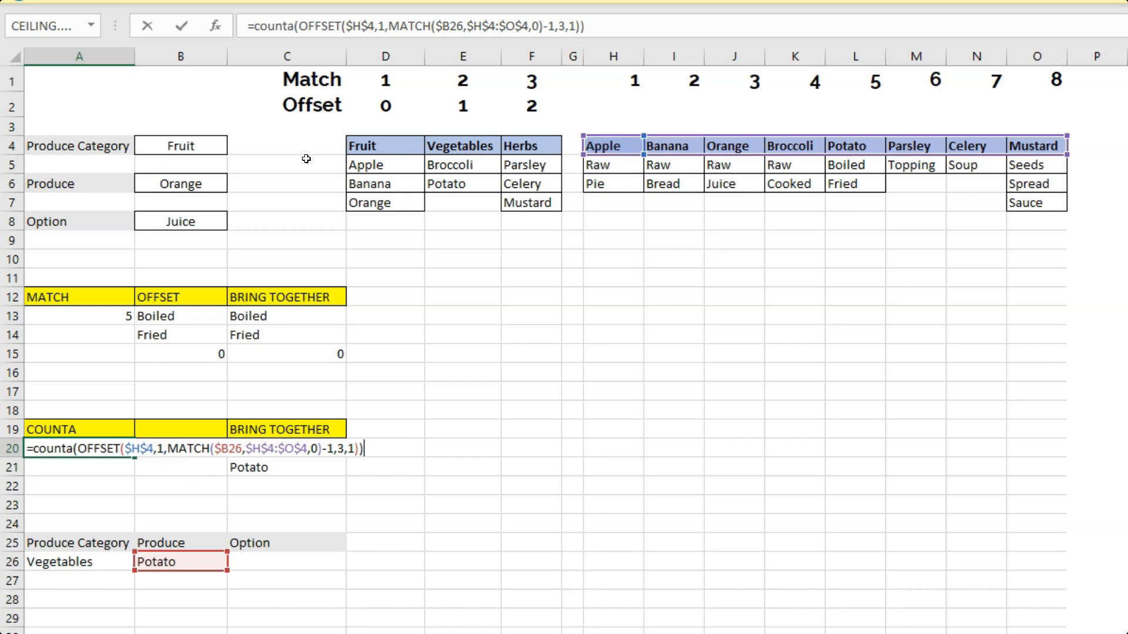
{"action": "key", "text": "Return"}
- Replace C20's formula with the combined OFFSET and MATCH formula copied from C13
{"action": "key", "text": "Up"}
{"action": "key", "text": "Right"}
{"action": "key", "text": "Right"}
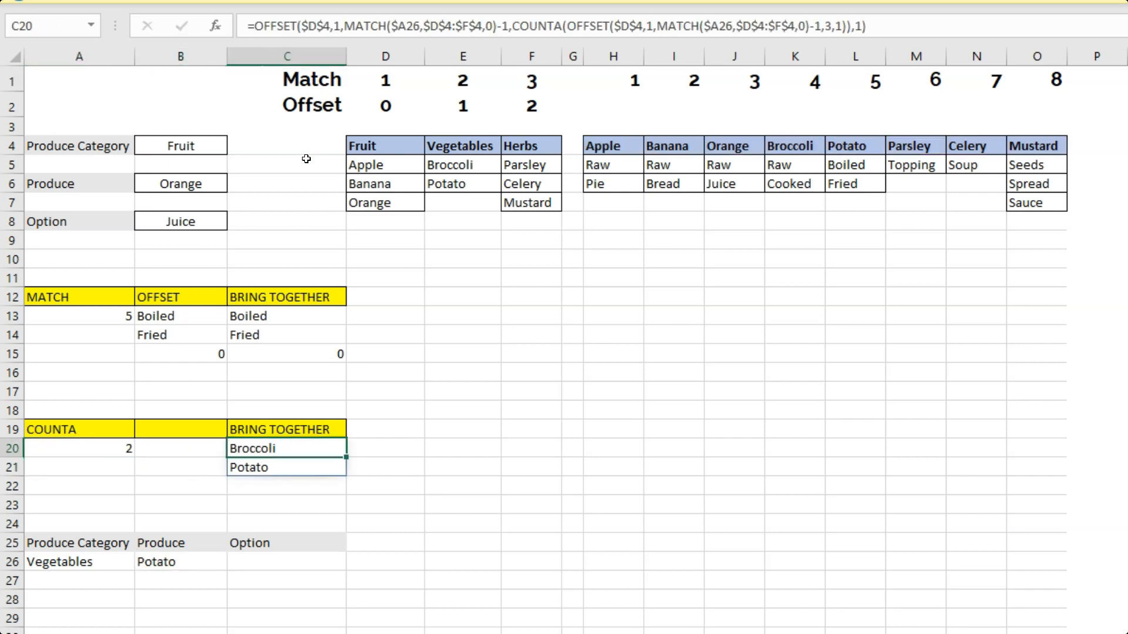
{"action": "left_click", "coordinate": [276, 314]}
{"action": "left_click_drag", "start_coordinate": [533, 25], "coordinate": [254, 28]}
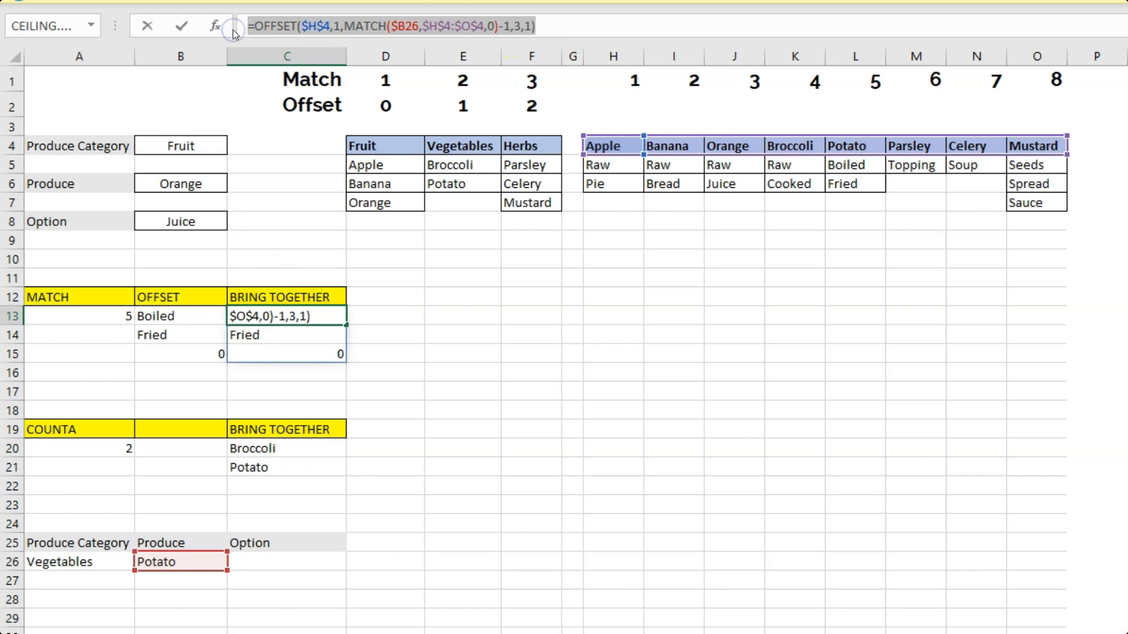
{"action": "key", "text": "Escape"}
{"action": "double_click", "coordinate": [295, 450]}
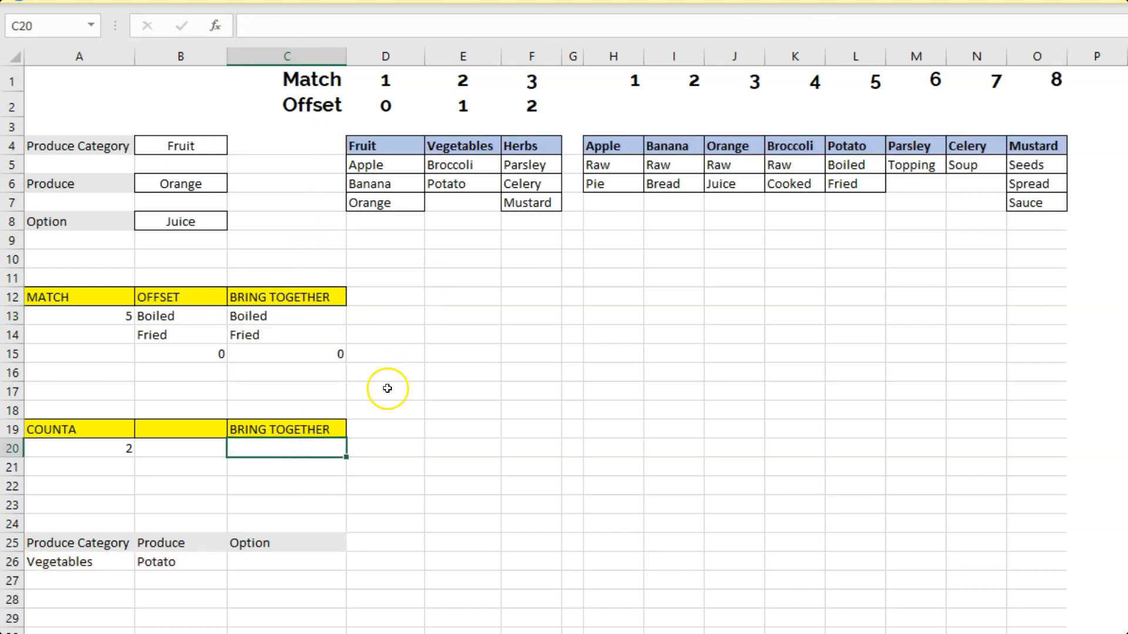
{"action": "type", "text": "=OFFSET($H$4,1,MATCH($B26,$H$4:$O$4,0)-1,3,1)"}
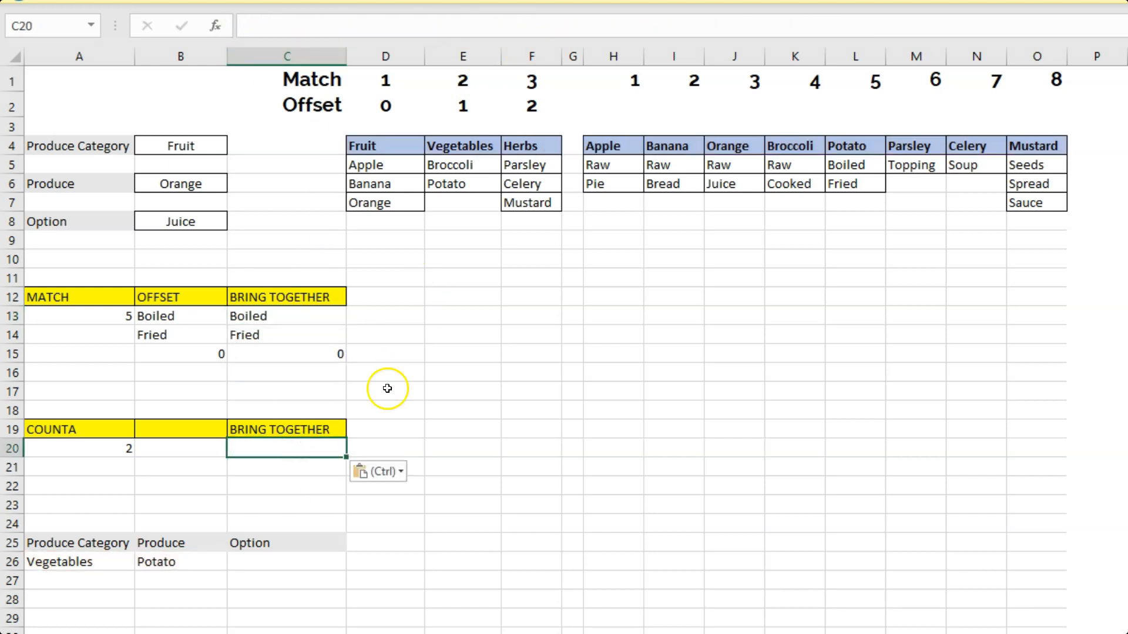
- Replace the height argument 3 in C20's OFFSET formula with the COUNTA formula copied from A20
{"action": "left_click", "coordinate": [124, 450]}
{"action": "left_click_drag", "start_coordinate": [618, 26], "coordinate": [254, 27]}
{"action": "key", "text": "ctrl+c"}
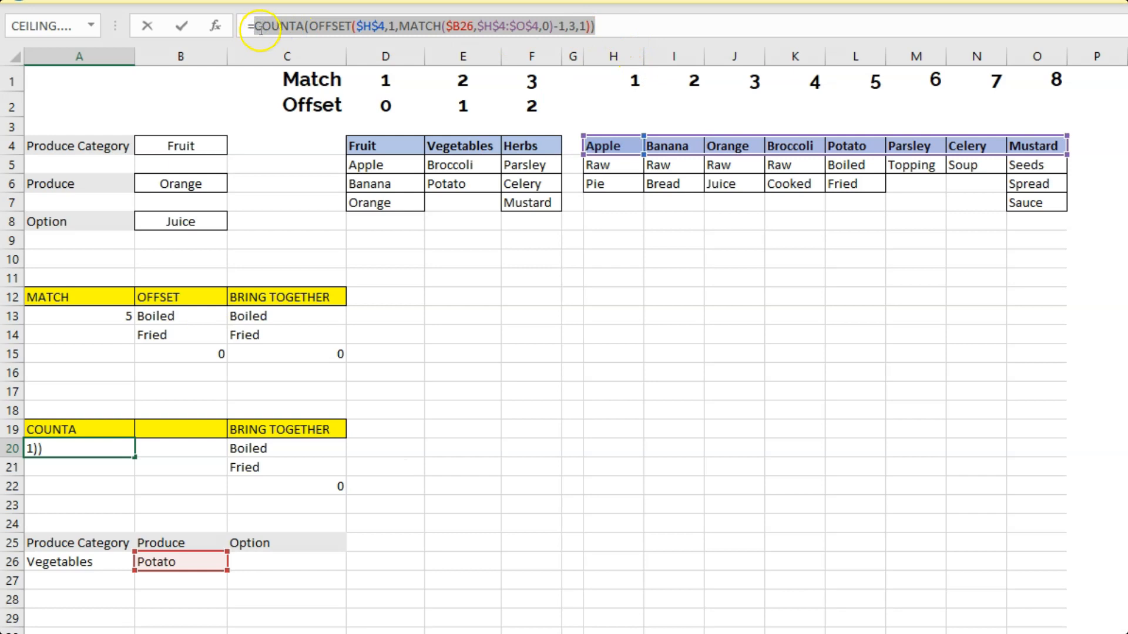
{"action": "key", "text": "Escape"}
{"action": "left_click", "coordinate": [290, 452]}
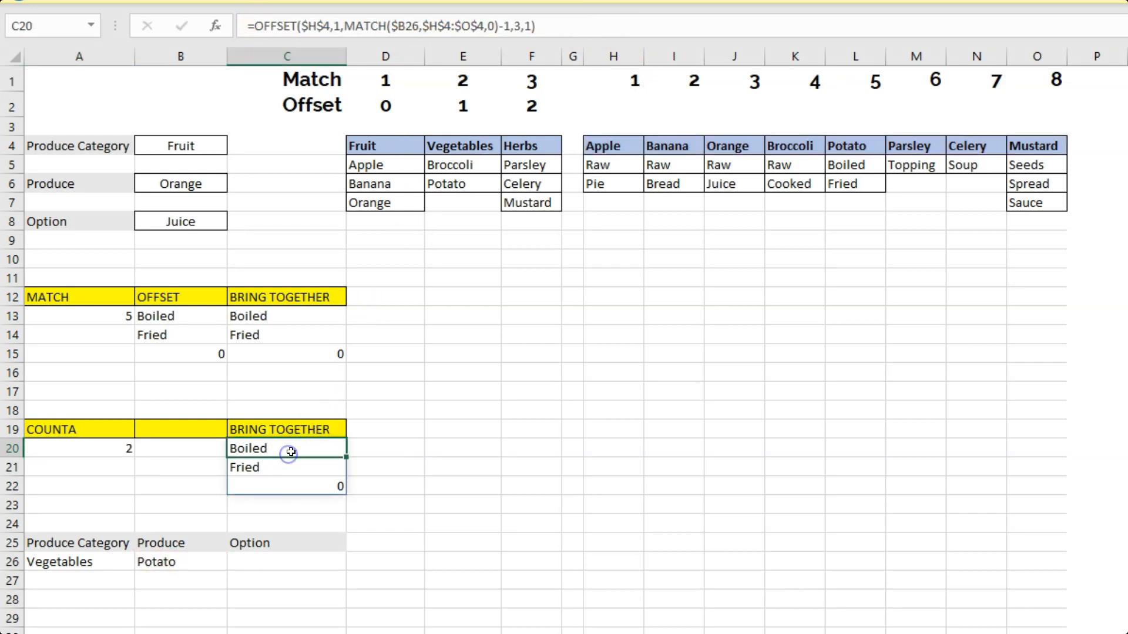
{"action": "left_click", "coordinate": [518, 26]}
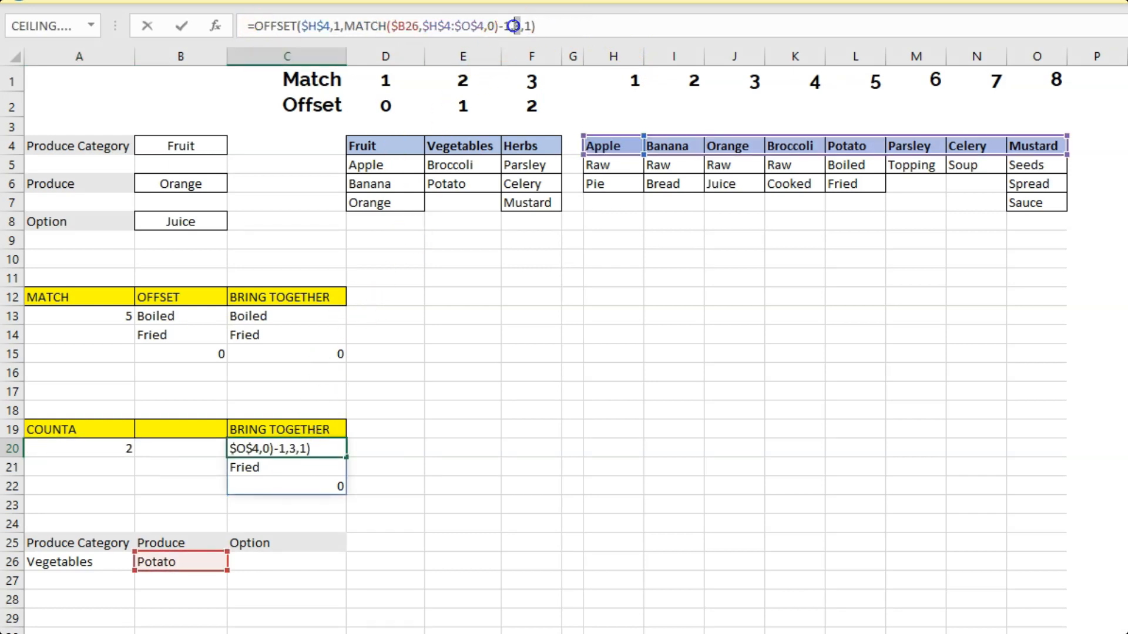
{"action": "key", "text": "ctrl+v"}
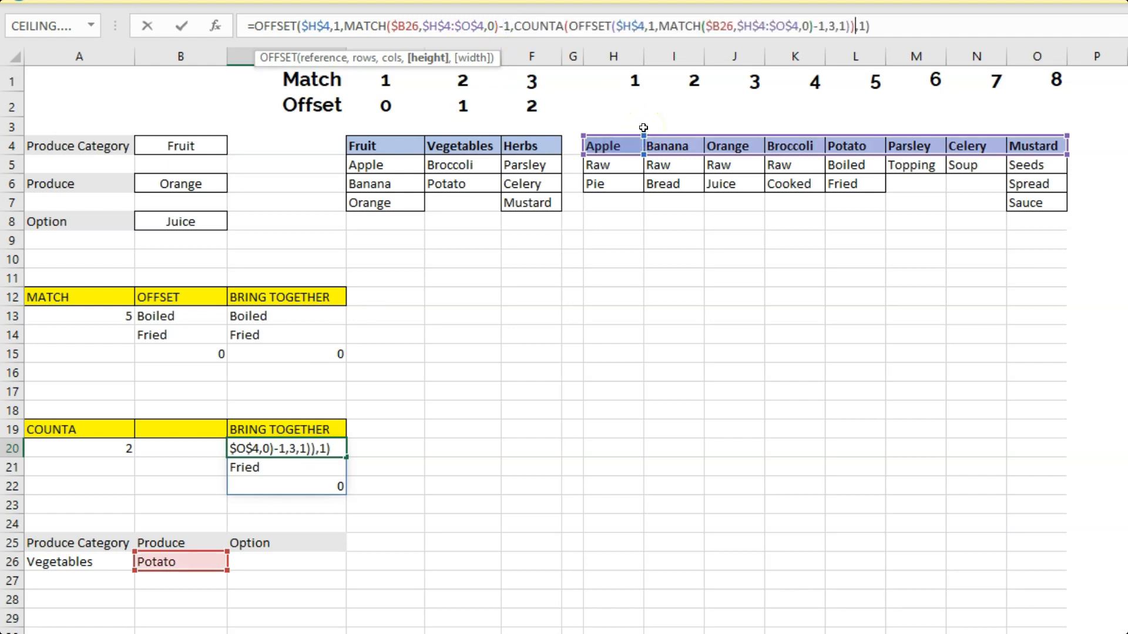
{"action": "key", "text": "Return"}
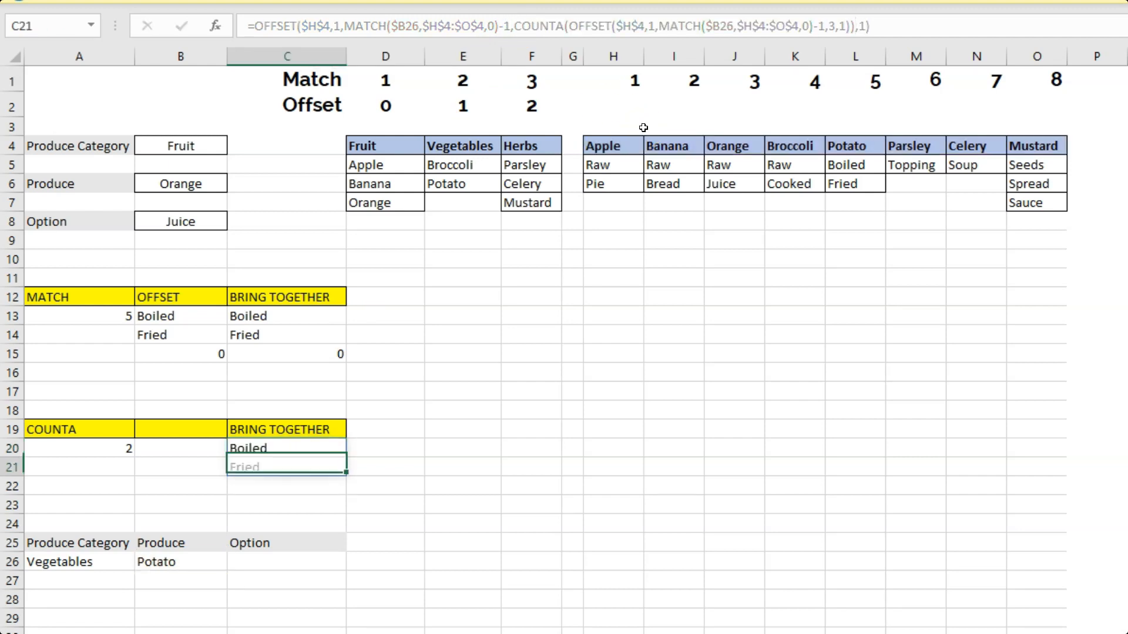
{"action": "key", "text": "Up"}
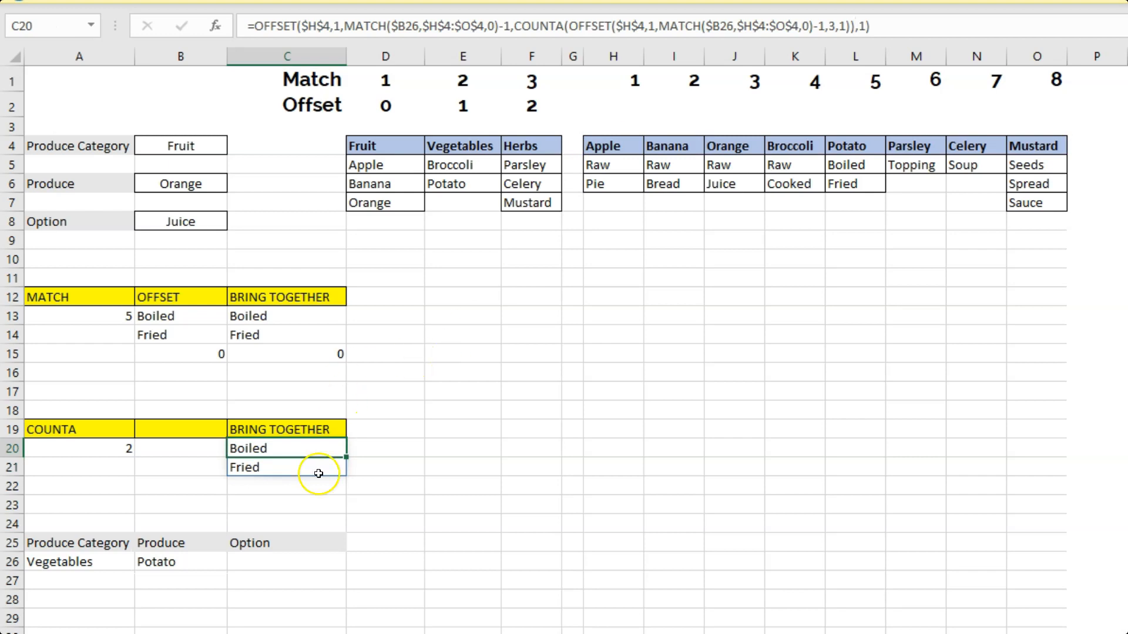
- Add List data validation to the Option cell C26, using the full OFFSET formula copied from C20 as its source
{"action": "left_click", "coordinate": [279, 487]}
{"action": "left_click", "coordinate": [272, 449]}
{"action": "left_click_drag", "start_coordinate": [857, 24], "coordinate": [241, 40]}
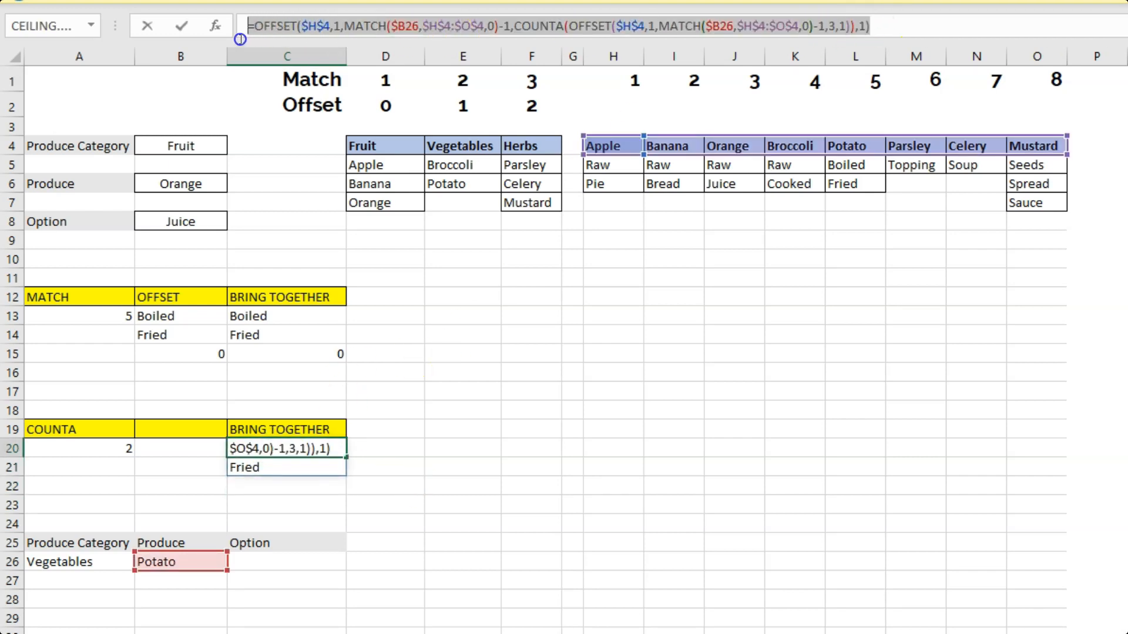
{"action": "key", "text": "Escape"}
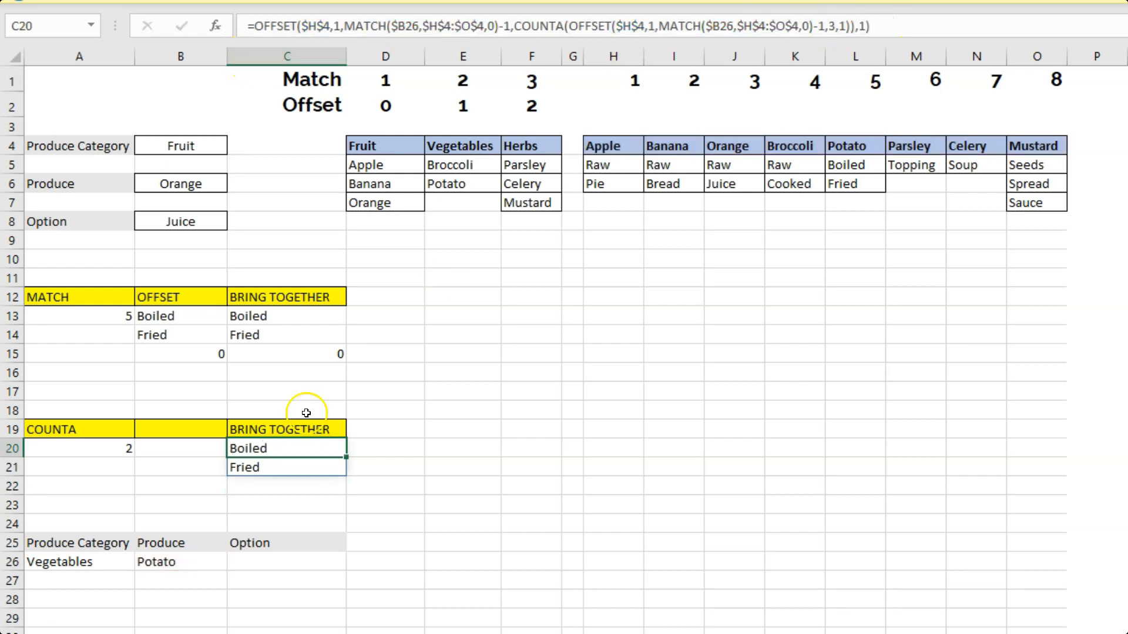
{"action": "left_click", "coordinate": [264, 566]}
{"action": "left_click", "coordinate": [1080, 40]}
{"action": "left_click", "coordinate": [1103, 66]}
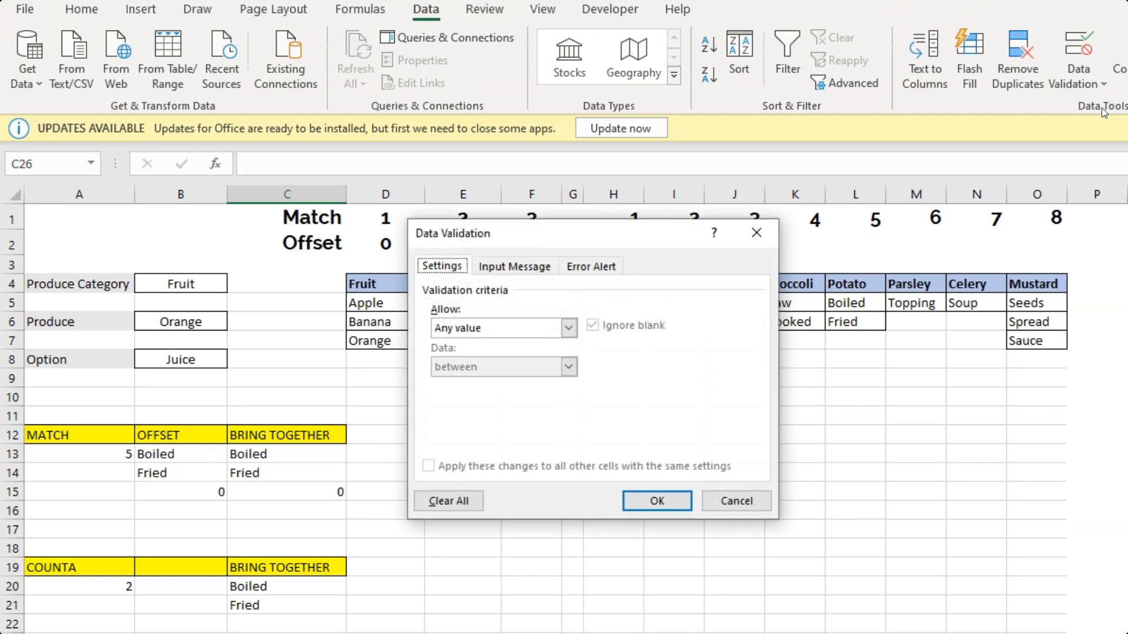
{"action": "left_click", "coordinate": [538, 328]}
{"action": "left_click", "coordinate": [515, 380]}
{"action": "left_click", "coordinate": [529, 407]}
{"action": "key", "text": "ctrl+v"}
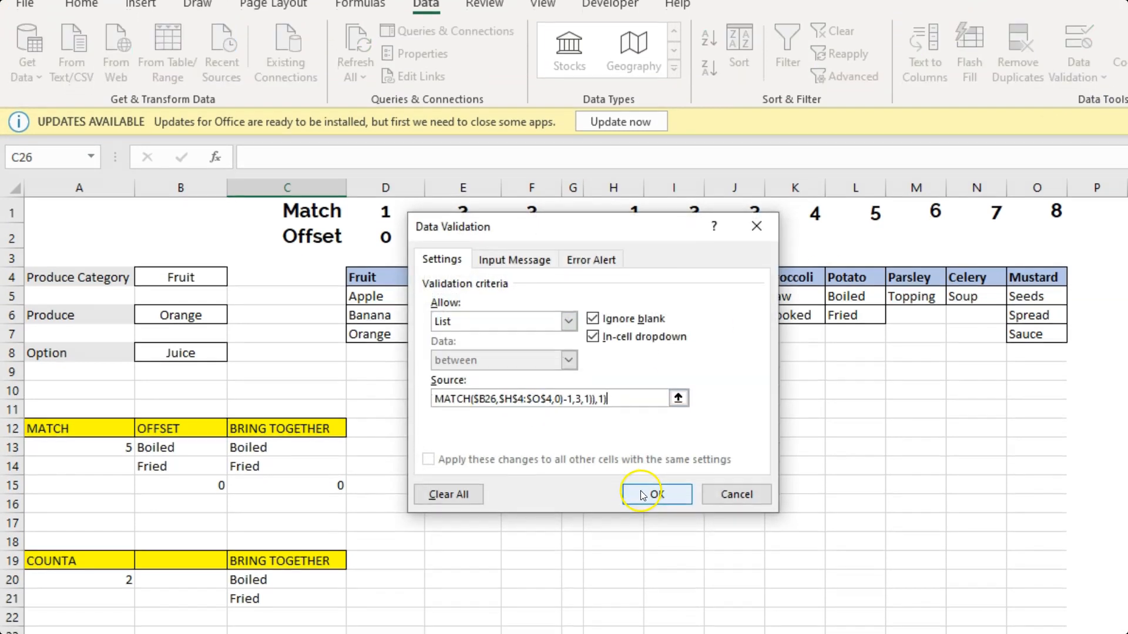
{"action": "left_click", "coordinate": [642, 495]}
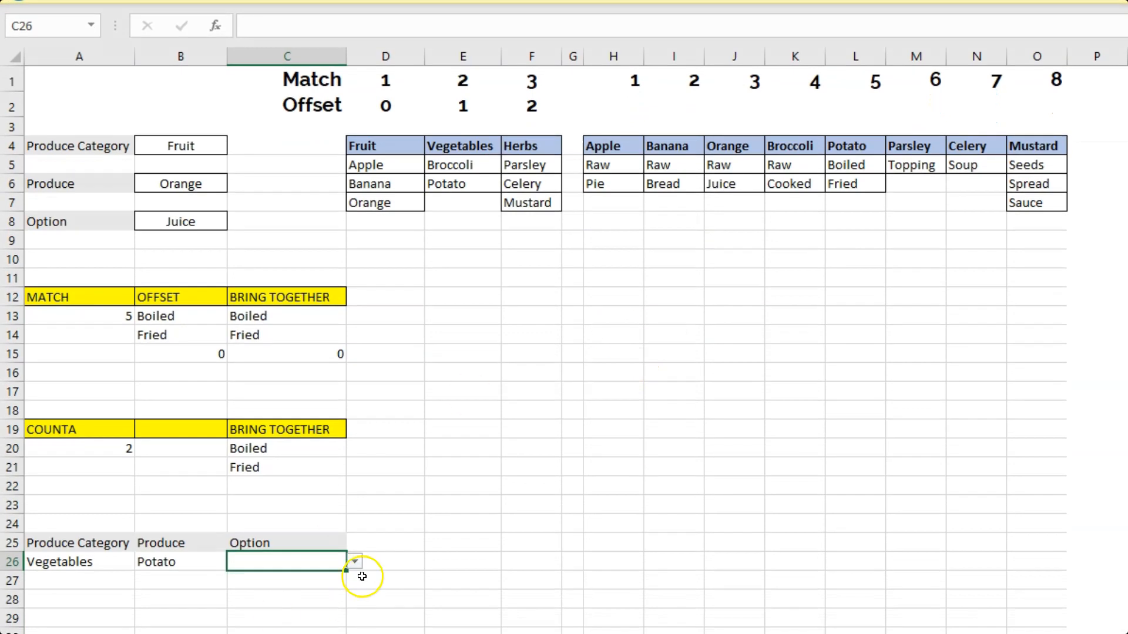
- Test the row 26 dropdowns by choosing Boiled in C26, switching B26 to Broccoli and checking the Option list again
{"action": "left_click", "coordinate": [355, 562]}
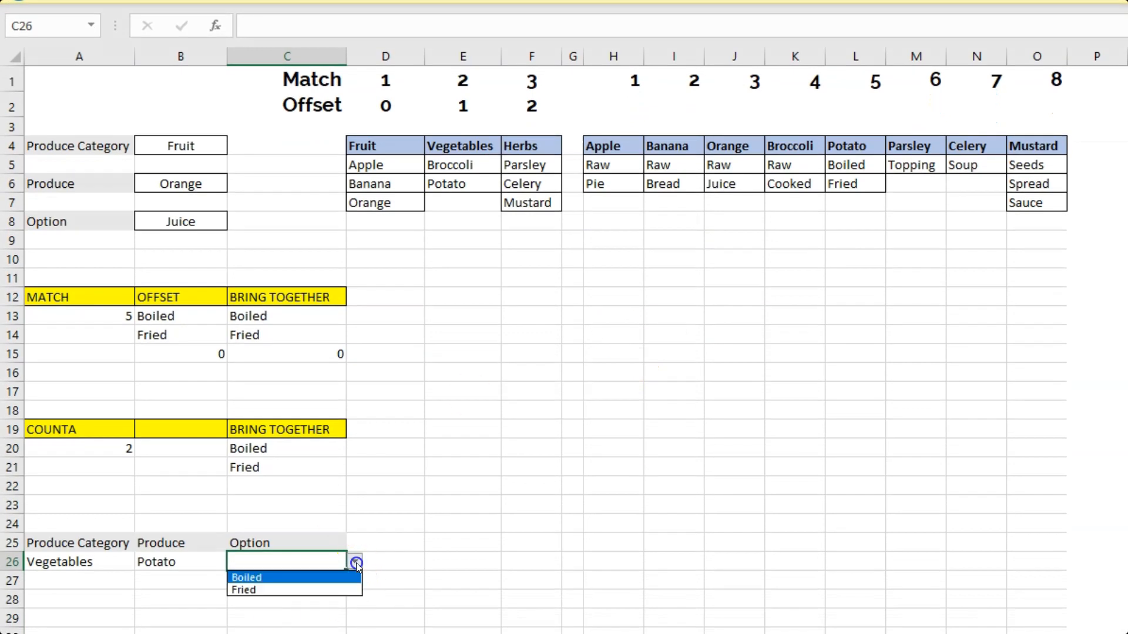
{"action": "left_click", "coordinate": [317, 576]}
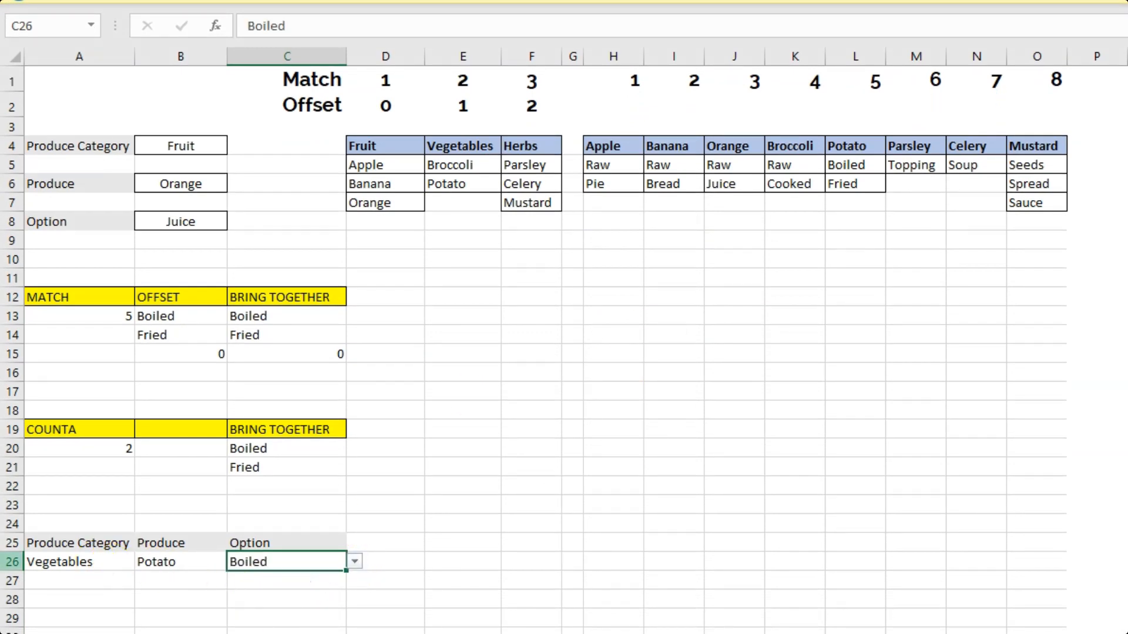
{"action": "left_click", "coordinate": [168, 568]}
{"action": "left_click", "coordinate": [234, 562]}
{"action": "left_click", "coordinate": [222, 576]}
{"action": "left_click", "coordinate": [290, 564]}
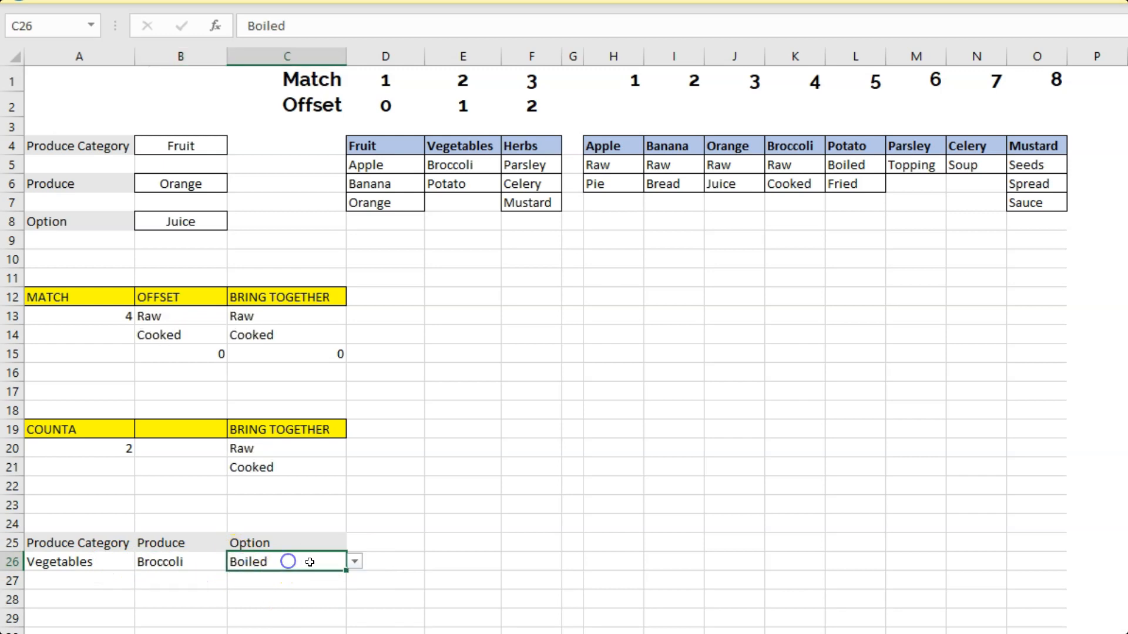
{"action": "left_click", "coordinate": [354, 563]}
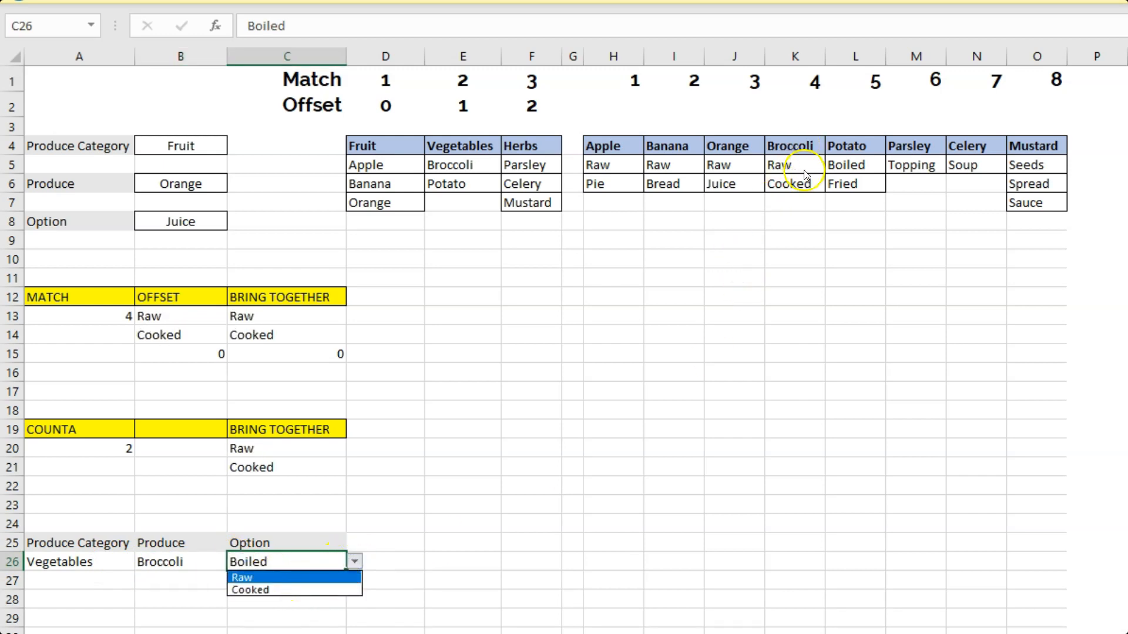
{"action": "left_click", "coordinate": [319, 624]}
{"action": "left_click", "coordinate": [137, 611]}
- Copy the dropdown row A26:C26 into the ten rows below, starting at A27
{"action": "left_click_drag", "start_coordinate": [54, 559], "coordinate": [265, 559]}
{"action": "key", "text": "ctrl+c"}
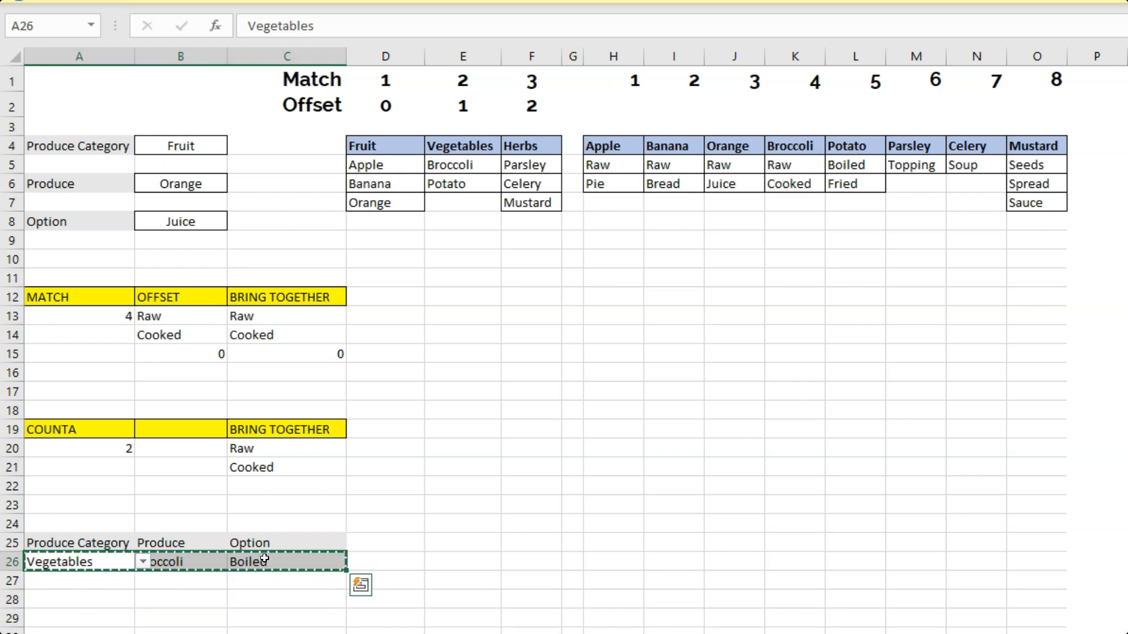
{"action": "key", "text": "Down"}
{"action": "key", "text": "shift+Down"}
{"action": "key", "text": "shift+Down"}
{"action": "key", "text": "shift+Down"}
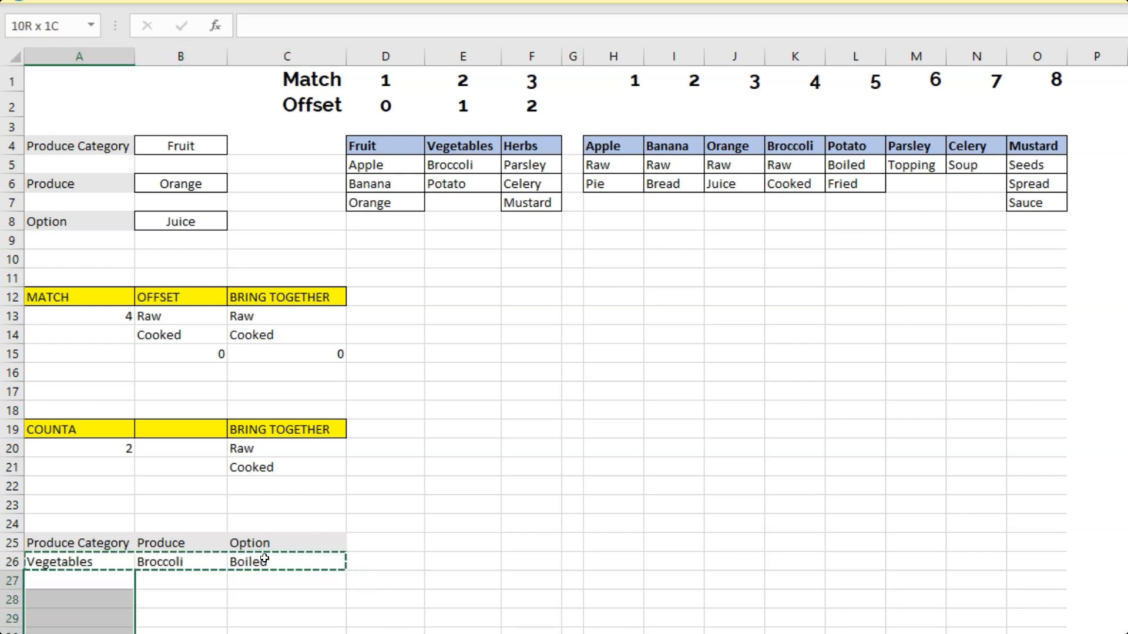
{"action": "key", "text": "ctrl+v"}
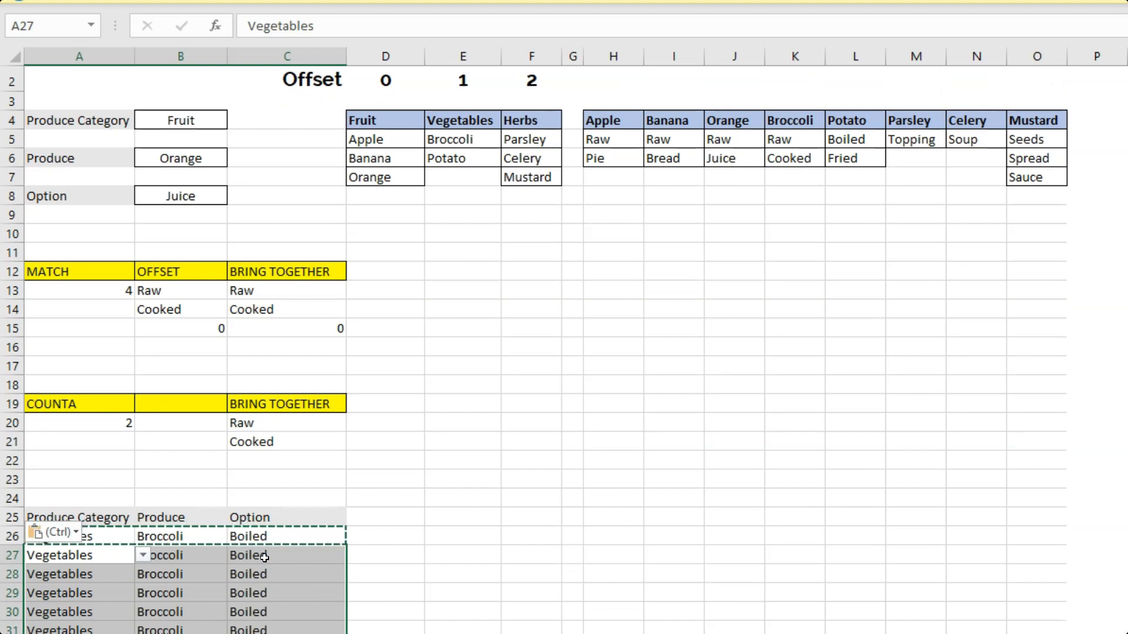
- Set row 27's dropdowns to Fruit, Banana and Raw
{"action": "left_click", "coordinate": [548, 577]}
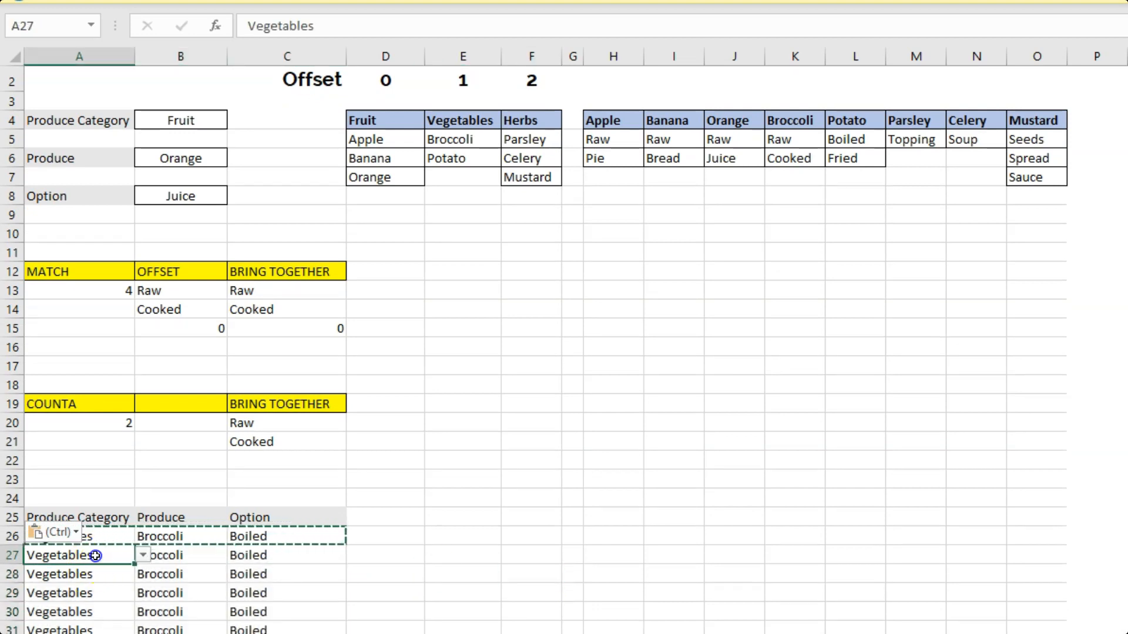
{"action": "left_click", "coordinate": [143, 556]}
{"action": "left_click", "coordinate": [108, 571]}
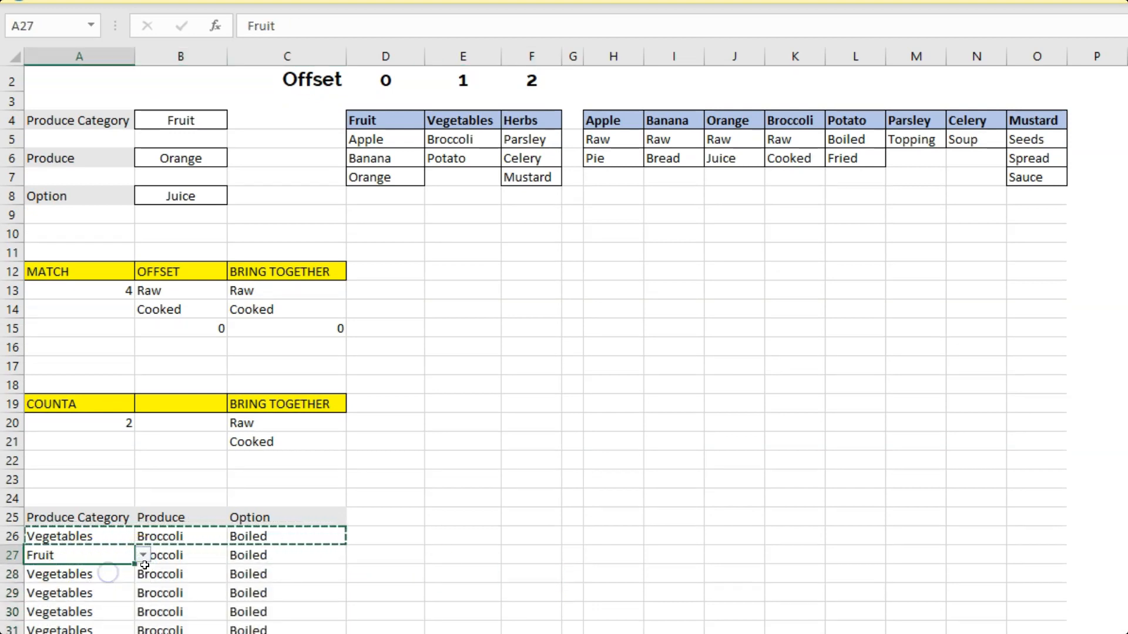
{"action": "left_click", "coordinate": [180, 560]}
{"action": "left_click", "coordinate": [193, 555]}
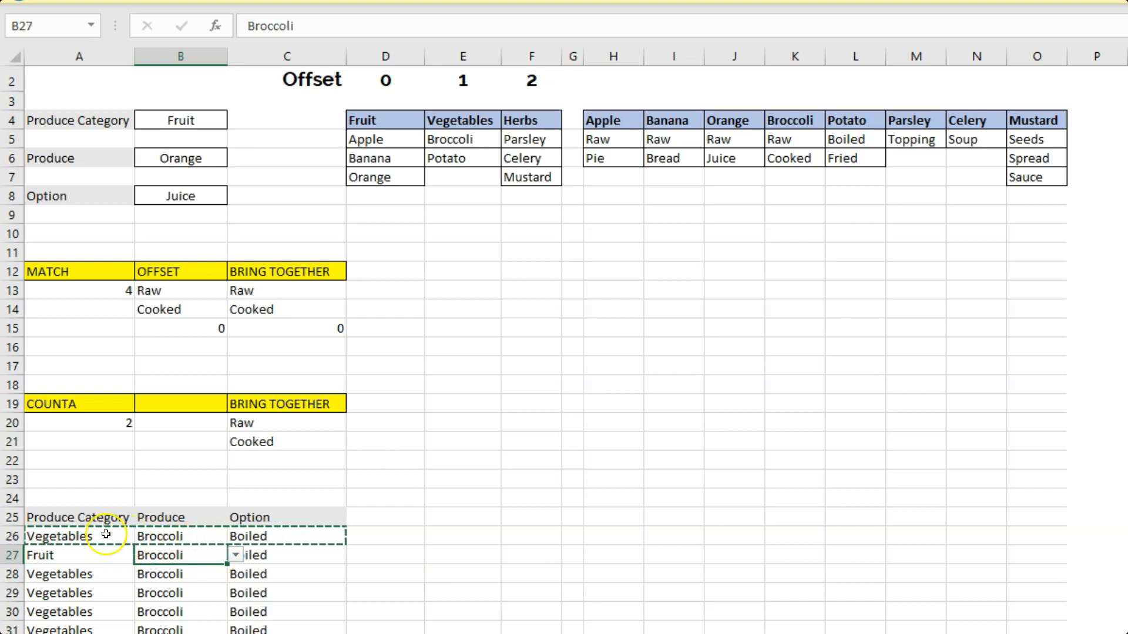
{"action": "left_click", "coordinate": [234, 556]}
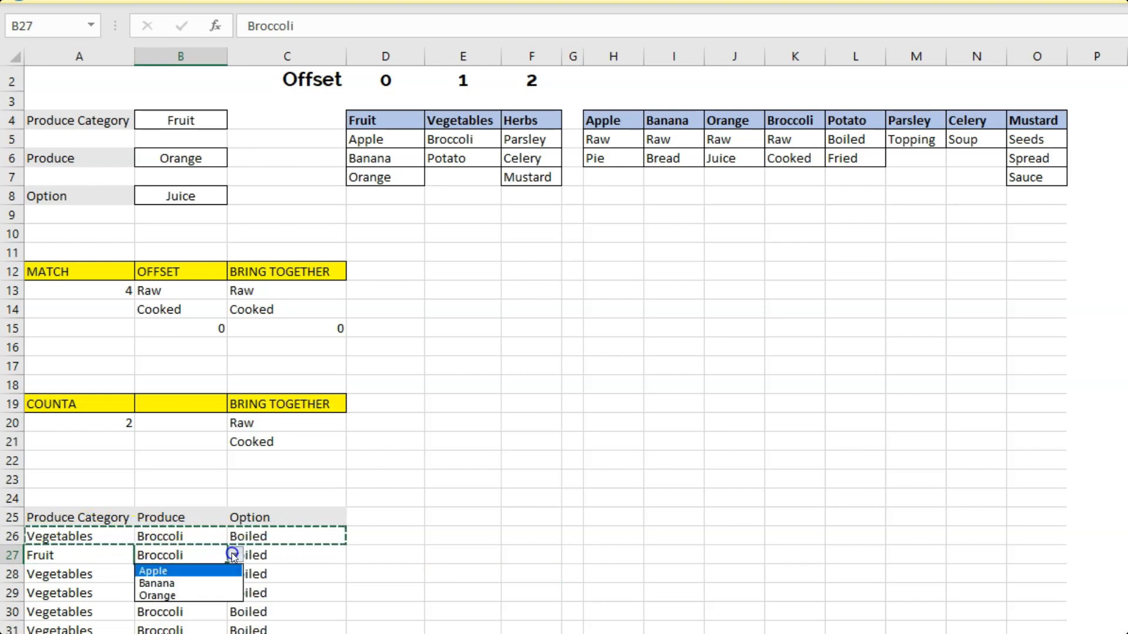
{"action": "left_click", "coordinate": [191, 582]}
{"action": "left_click", "coordinate": [266, 557]}
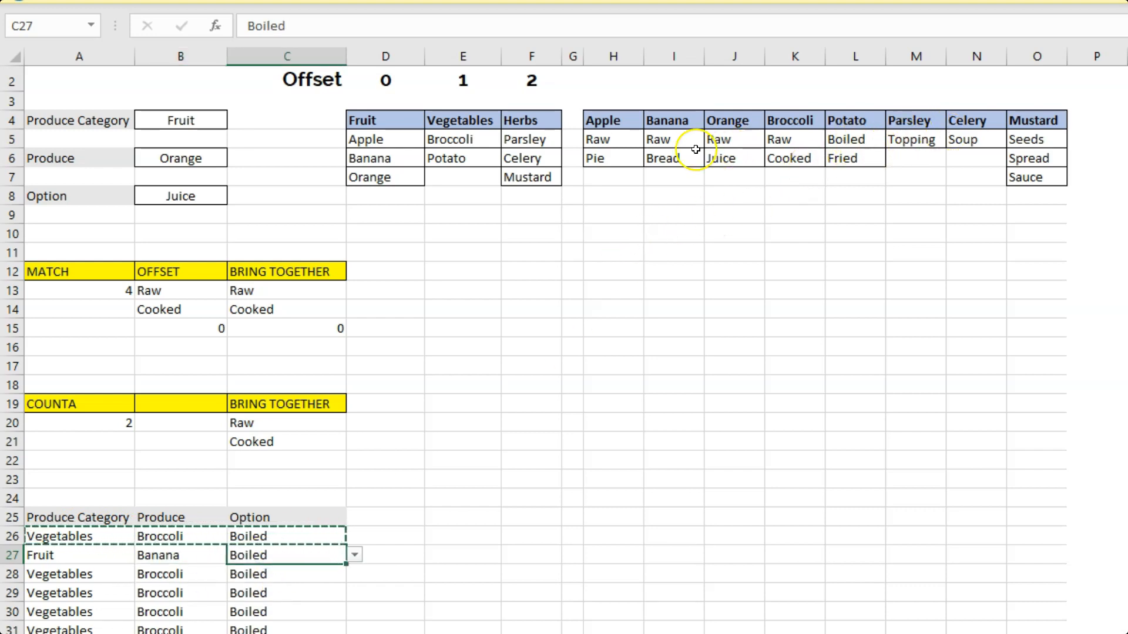
{"action": "left_click", "coordinate": [362, 552]}
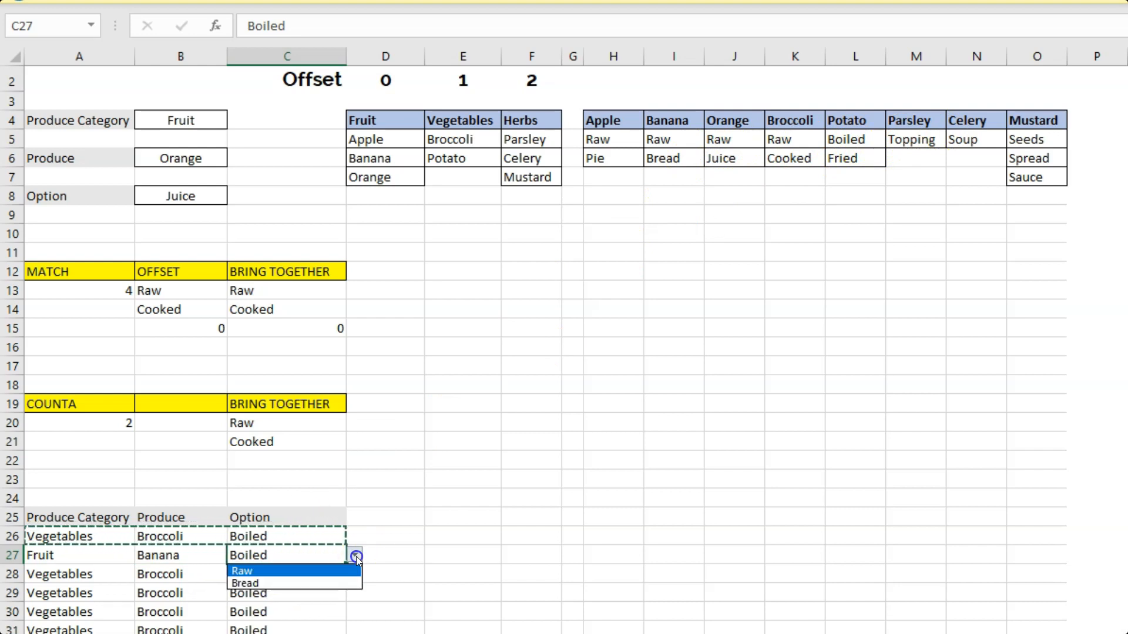
{"action": "left_click", "coordinate": [324, 573]}
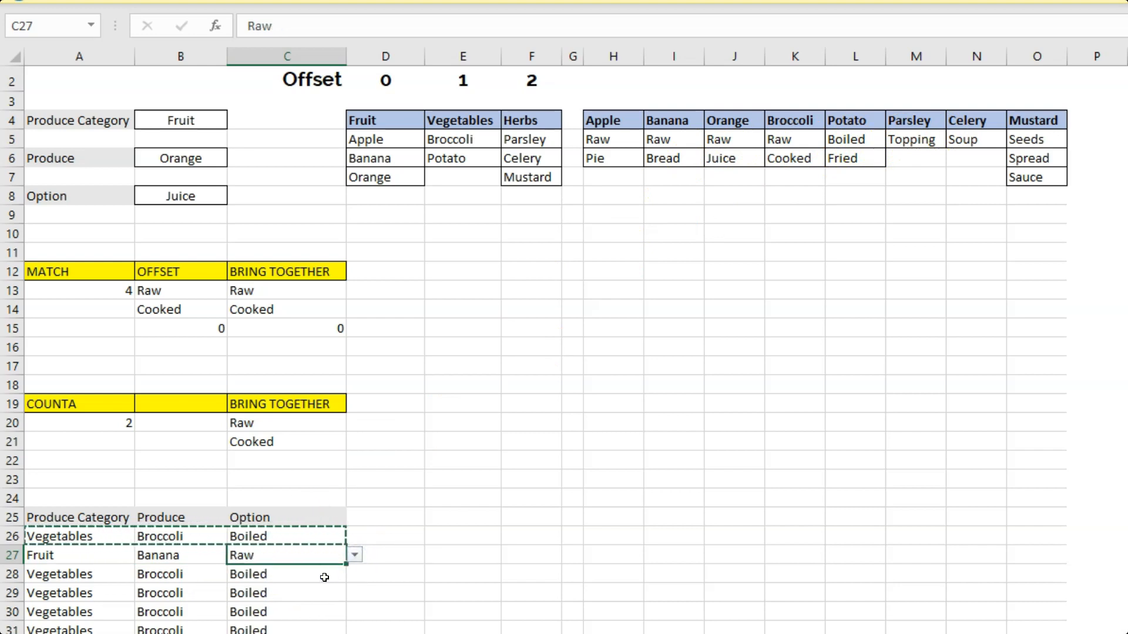
- Set row 28's dropdowns to Herbs, Celery and Soup
{"action": "left_click", "coordinate": [44, 574]}
{"action": "left_click", "coordinate": [143, 574]}
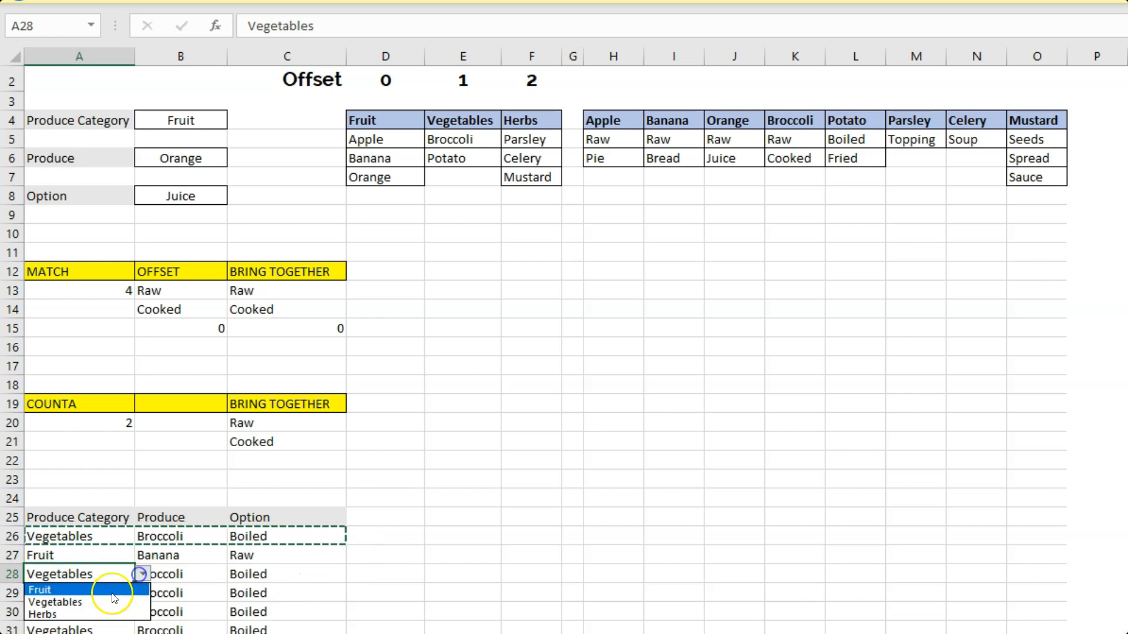
{"action": "left_click", "coordinate": [94, 614]}
{"action": "left_click", "coordinate": [169, 574]}
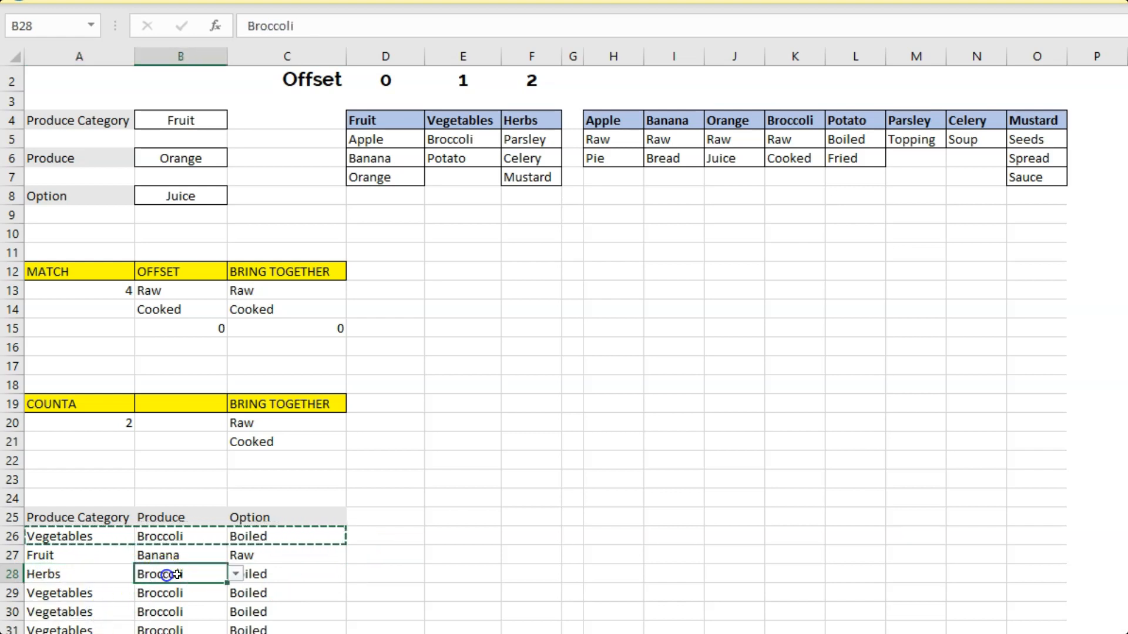
{"action": "left_click", "coordinate": [235, 574]}
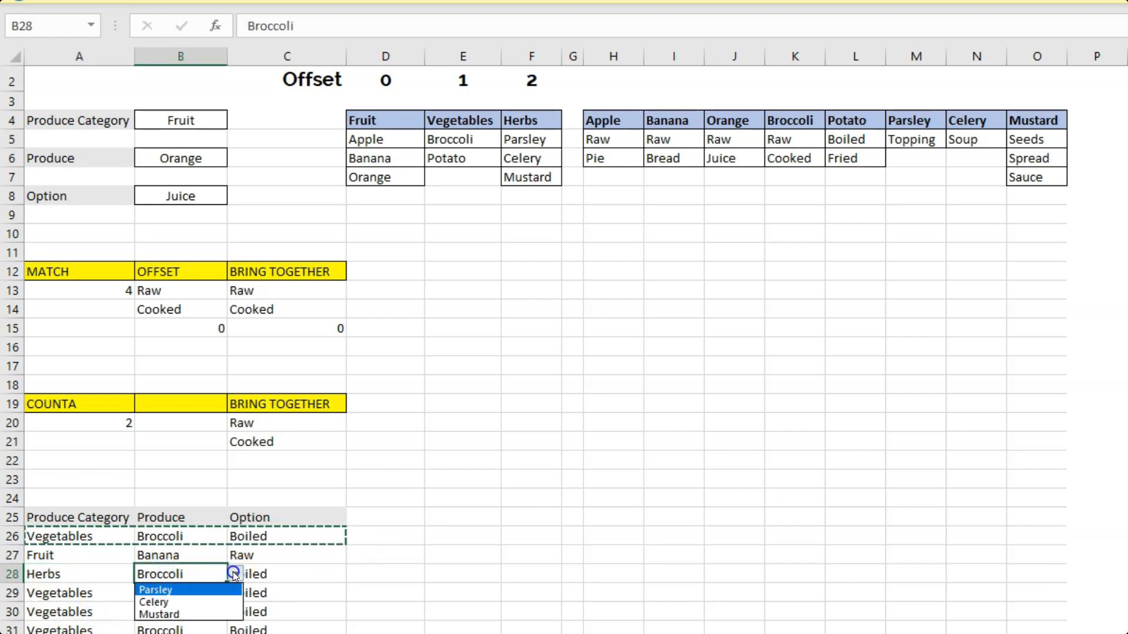
{"action": "left_click", "coordinate": [194, 603]}
{"action": "left_click", "coordinate": [273, 581]}
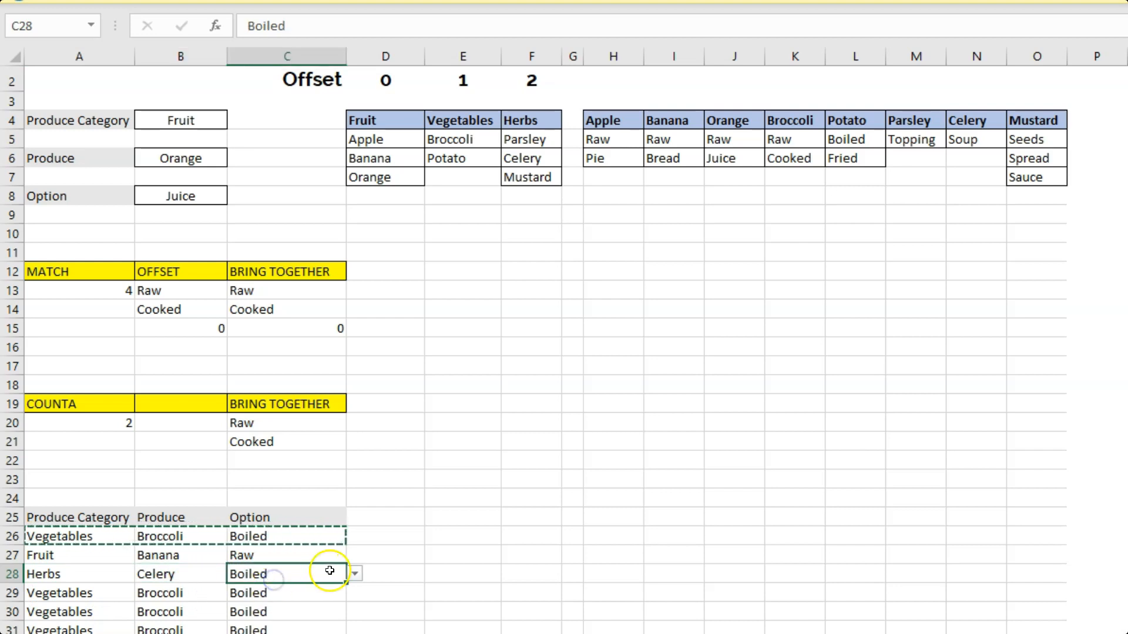
{"action": "left_click", "coordinate": [355, 574]}
{"action": "left_click", "coordinate": [317, 590]}
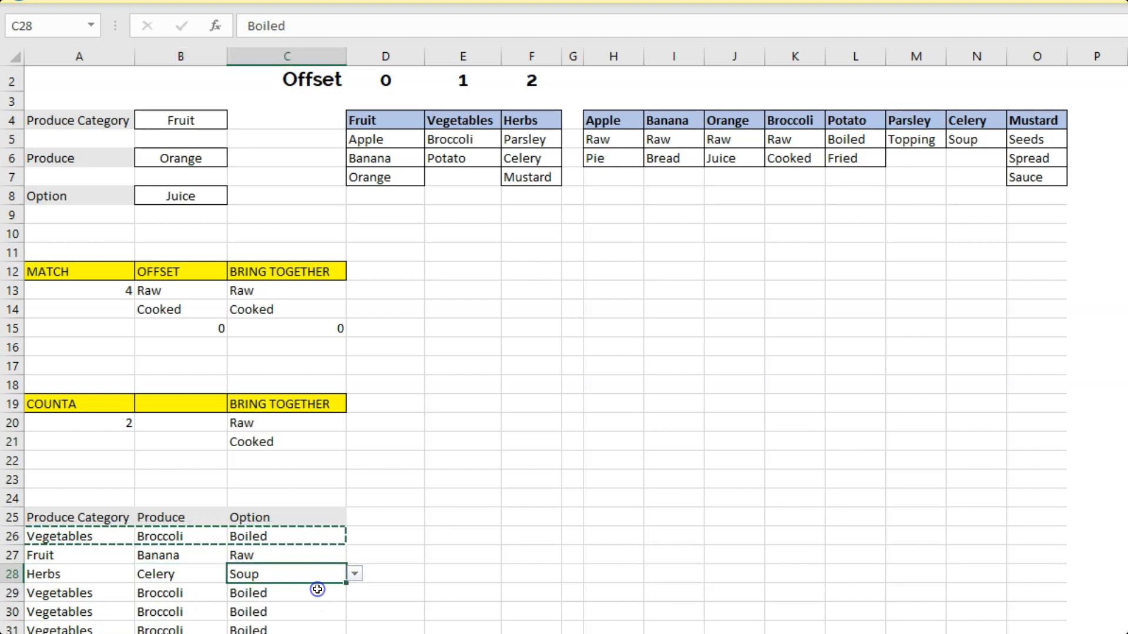
{"action": "left_click", "coordinate": [282, 609]}
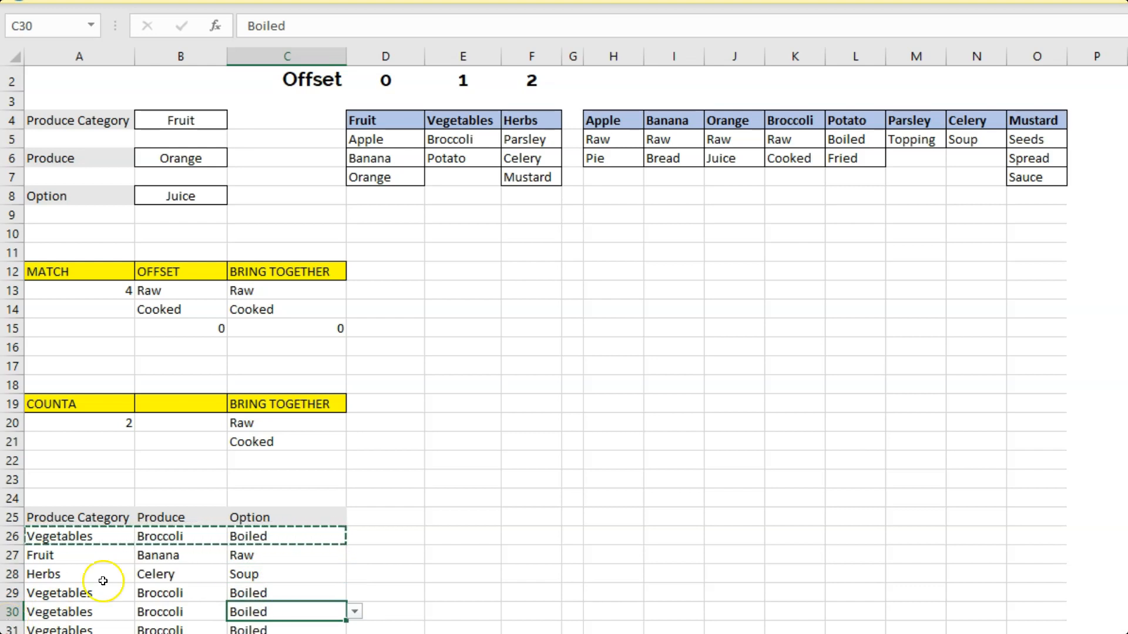
{"action": "left_click", "coordinate": [205, 120]}
{"action": "left_click", "coordinate": [202, 608]}
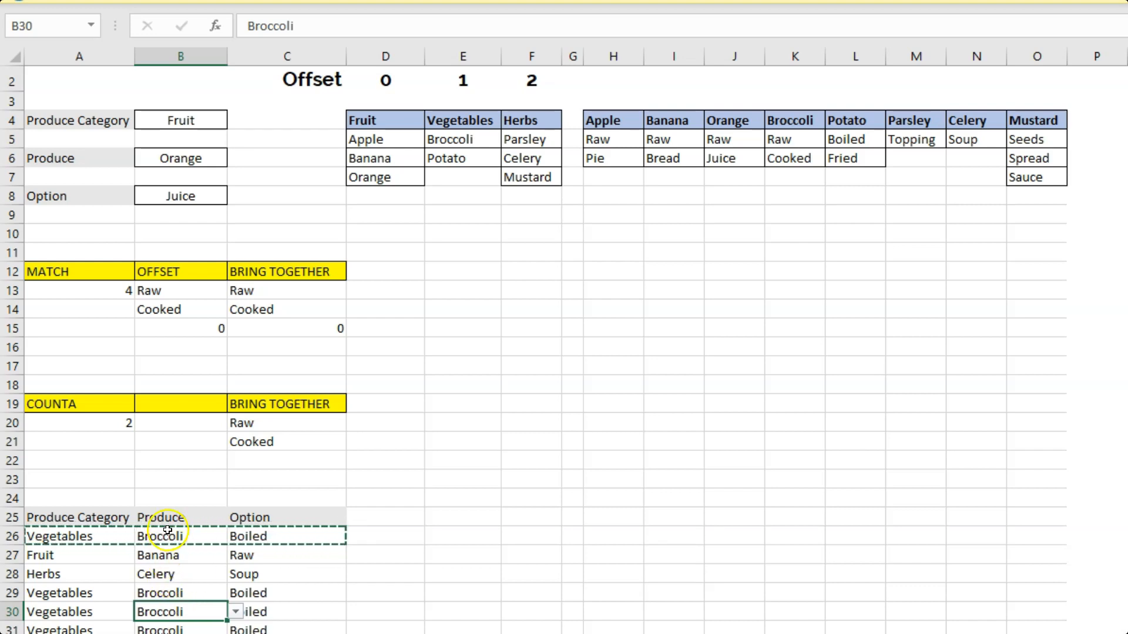
{"action": "left_click", "coordinate": [382, 364]}
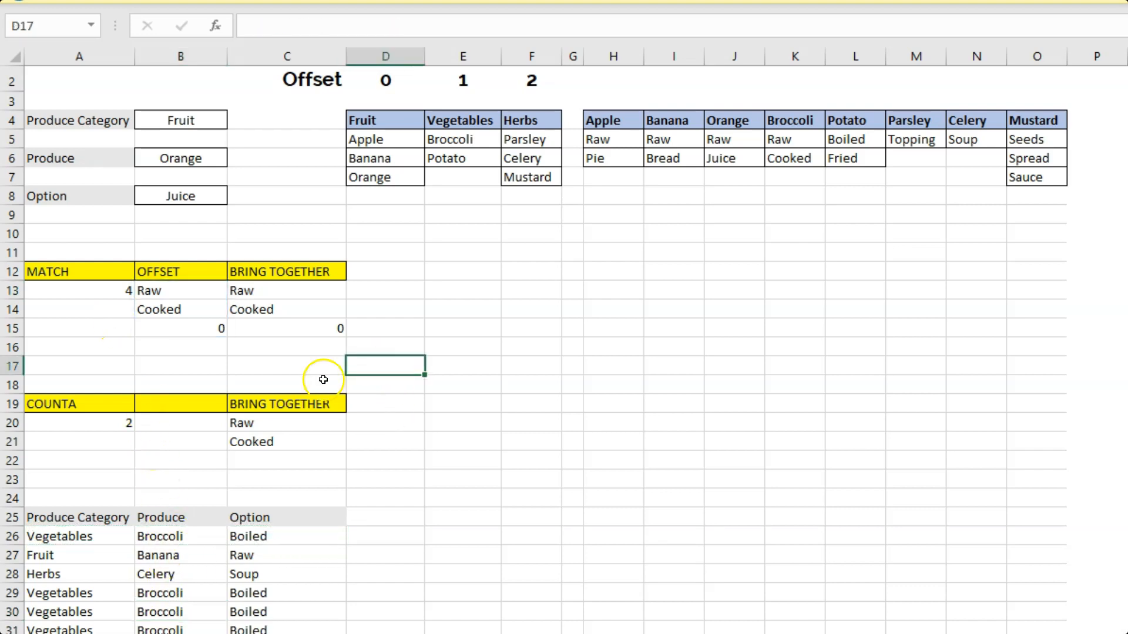
- Examine the $B26 lookup reference in A13's MATCH formula and the Produce cell in row 26 it points to
{"action": "left_click", "coordinate": [88, 290]}
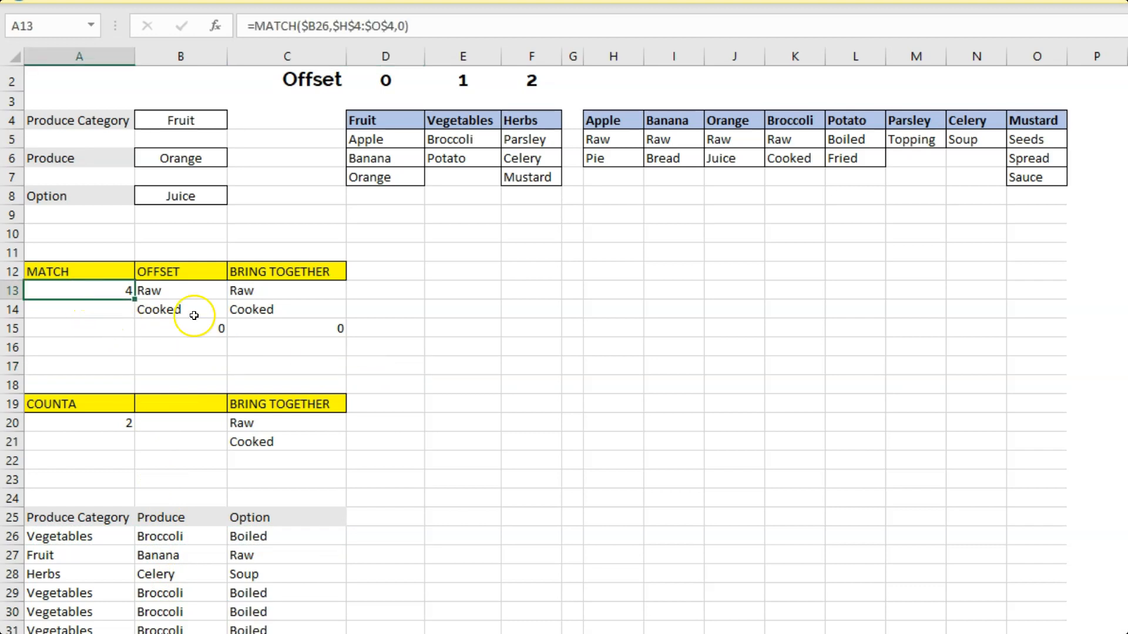
{"action": "left_click", "coordinate": [320, 24]}
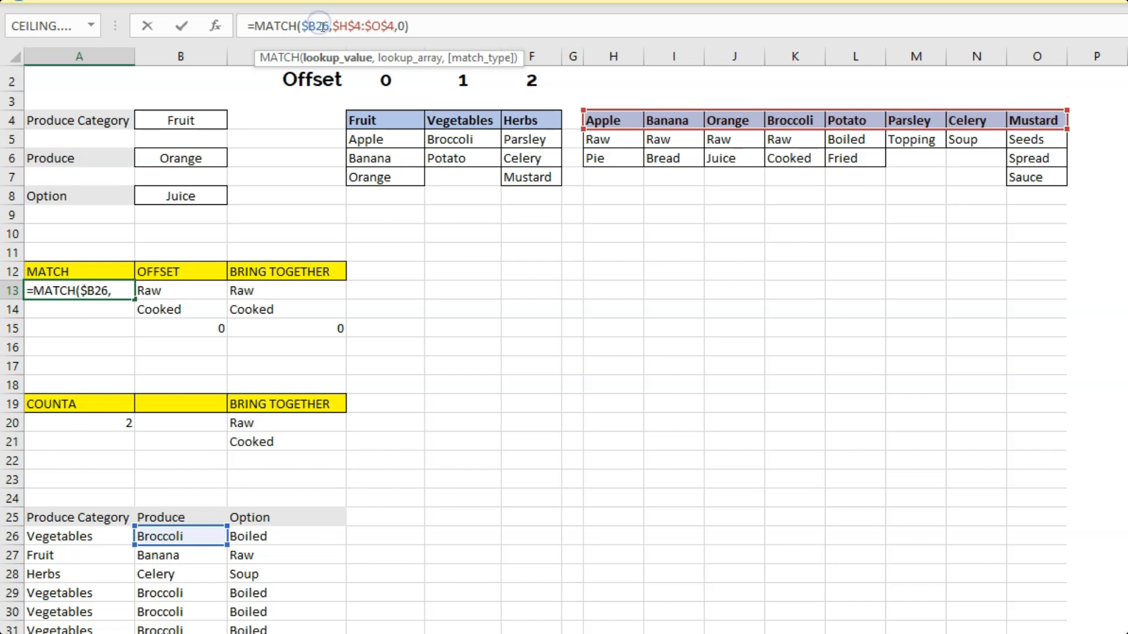
{"action": "left_click_drag", "start_coordinate": [329, 26], "coordinate": [302, 26]}
{"action": "left_click", "coordinate": [179, 535]}
{"action": "left_click", "coordinate": [171, 538]}
- Try locking the row of the lookup reference in A13's MATCH formula as $B$26, and restore it to $B26
{"action": "left_click", "coordinate": [108, 292]}
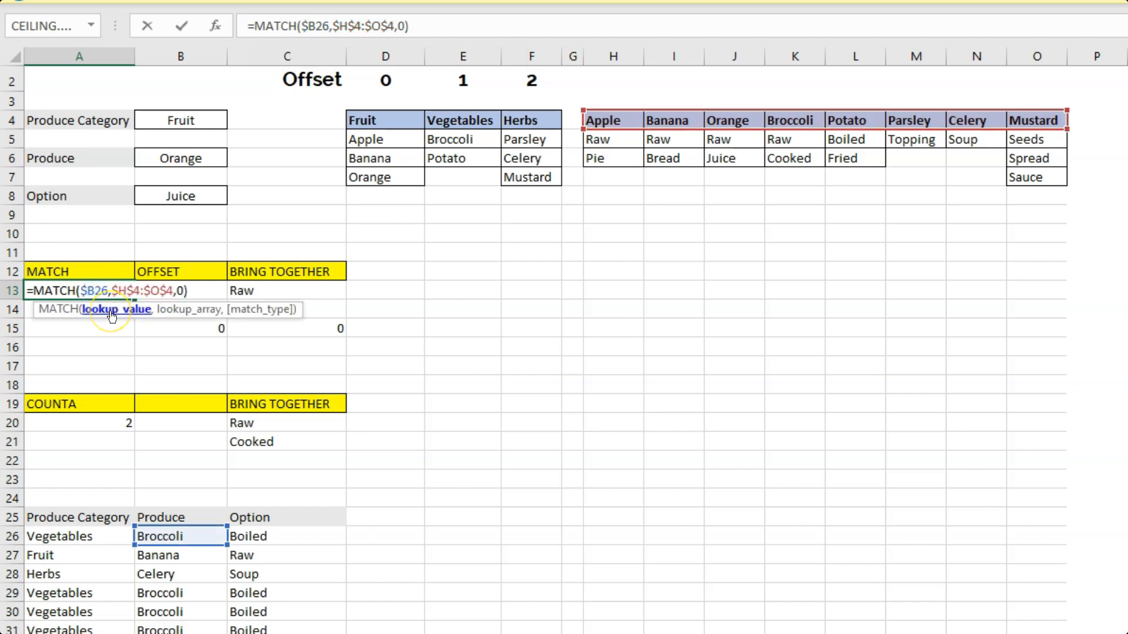
{"action": "type", "text": "$"}
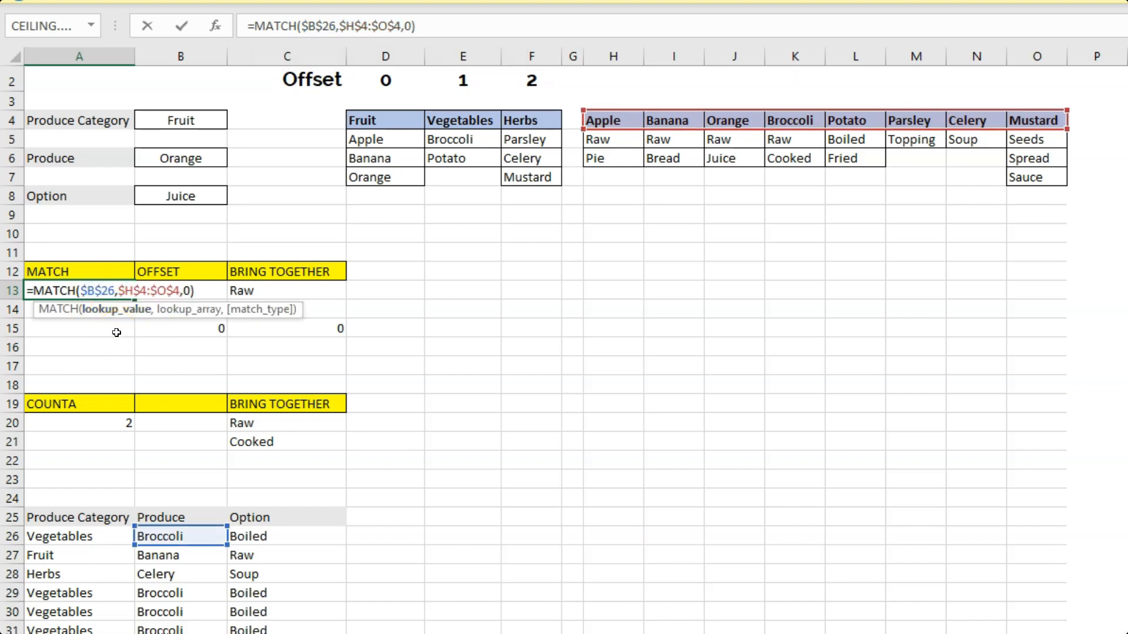
{"action": "key", "text": "BackSpace"}
{"action": "key", "text": "ctrl+Return"}
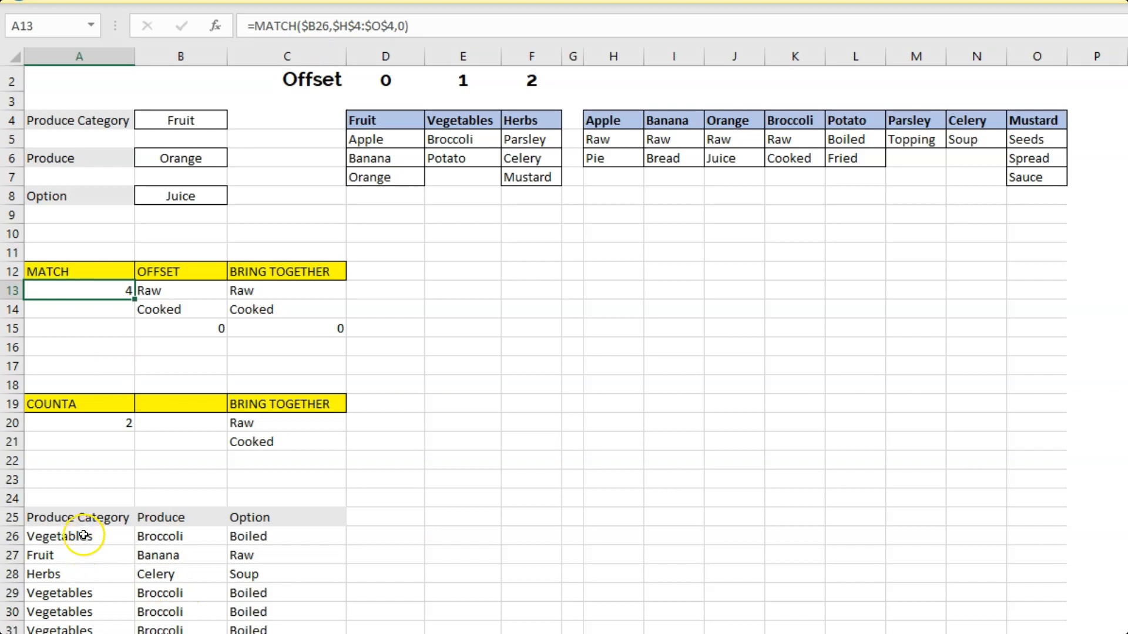
- Review the Produce Category rows from A26 down and recheck the column-locked lookup reference in A13's MATCH formula
{"action": "left_click_drag", "start_coordinate": [83, 535], "coordinate": [80, 631]}
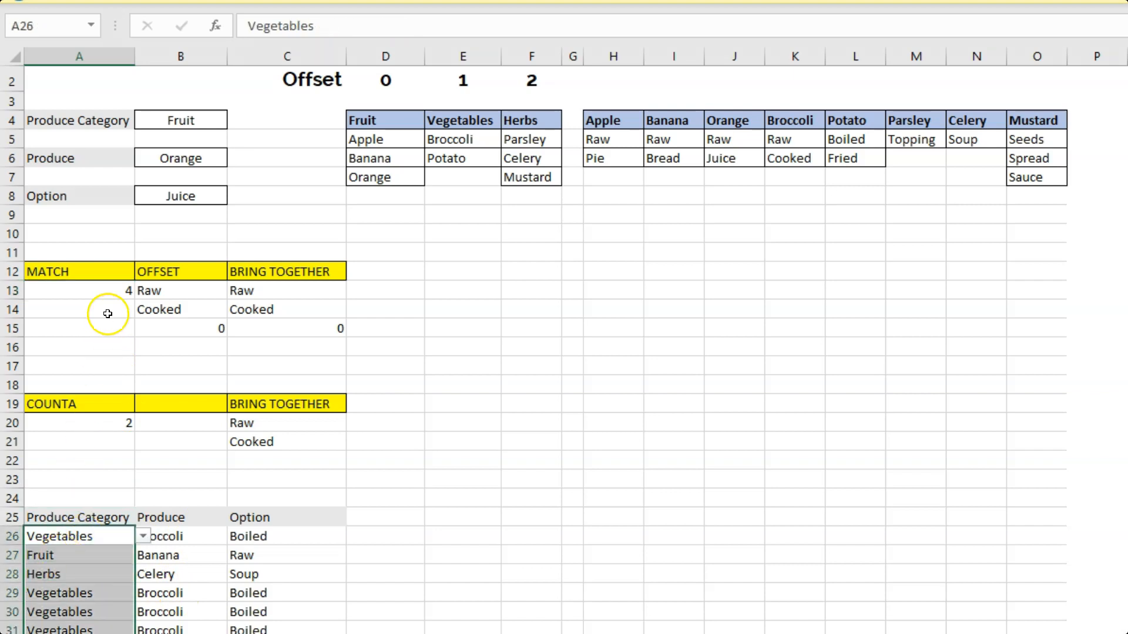
{"action": "left_click", "coordinate": [115, 293]}
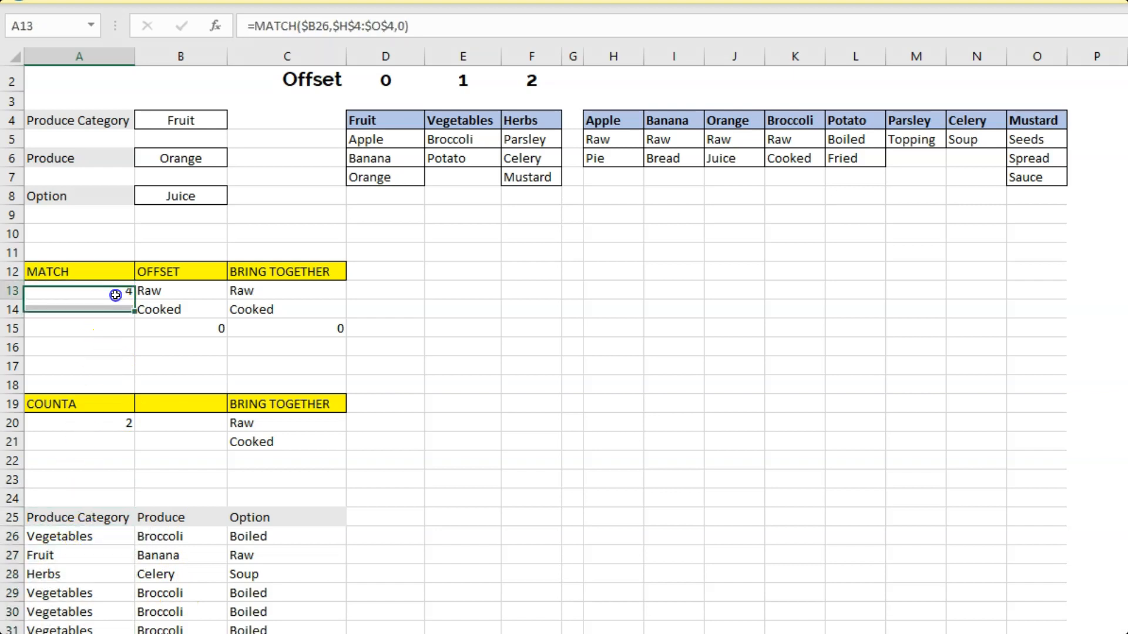
{"action": "left_click", "coordinate": [310, 26]}
{"action": "left_click", "coordinate": [317, 59]}
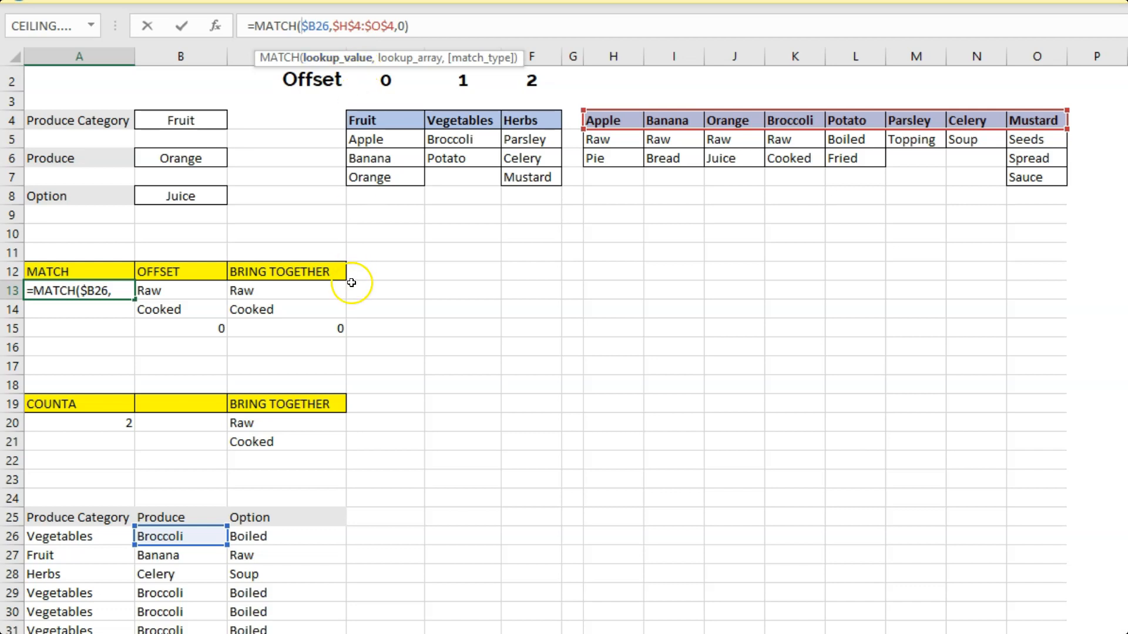
{"action": "key", "text": "ctrl+Return"}
{"action": "left_click_drag", "start_coordinate": [397, 520], "coordinate": [873, 614]}
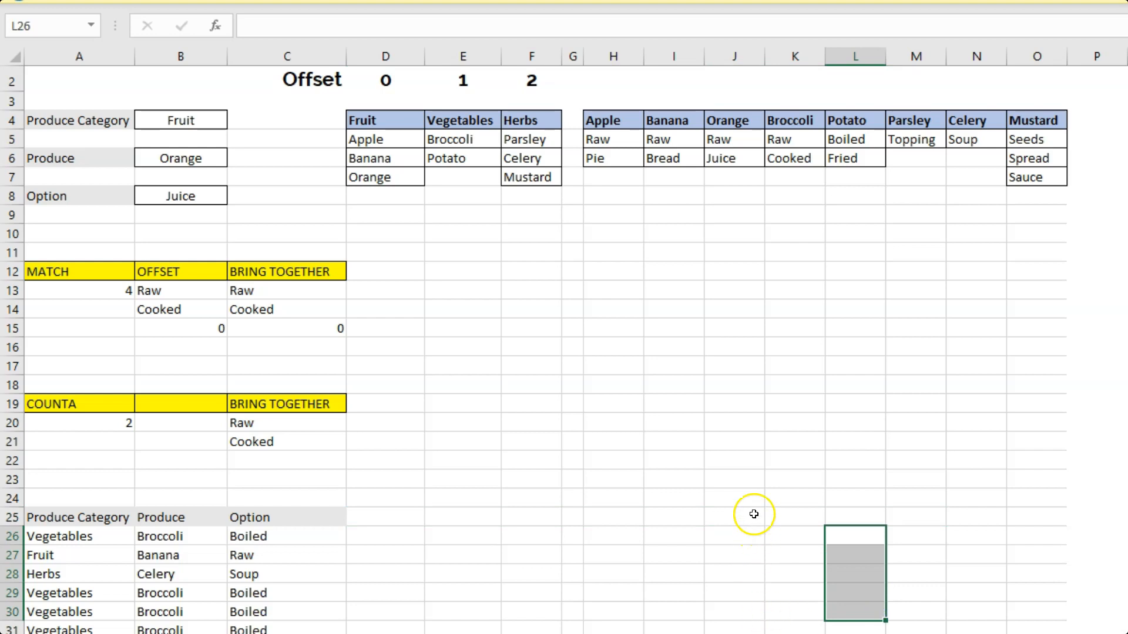